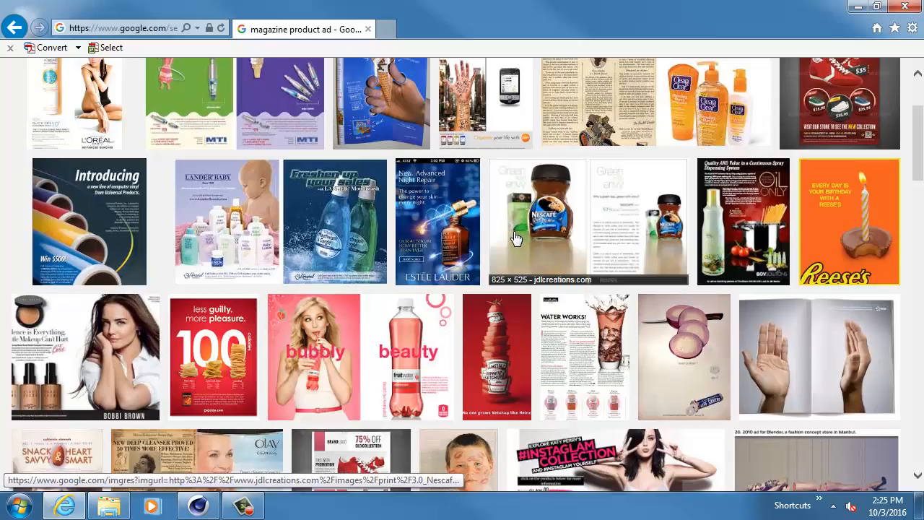
- Browse the image results for magazine product ads and preview the green Camerland tea ad
{"action": "scroll", "coordinate": [509, 230], "scroll_direction": "down", "scroll_amount": 3}
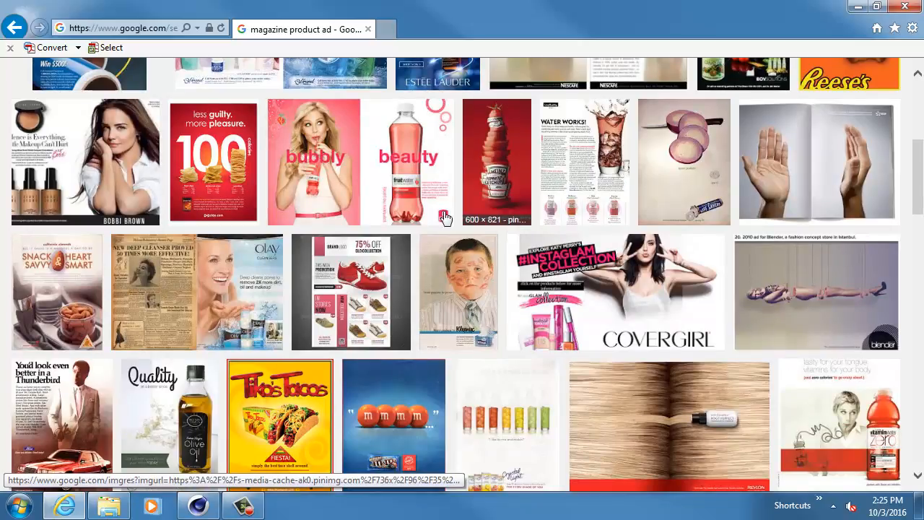
{"action": "scroll", "coordinate": [299, 232], "scroll_direction": "down", "scroll_amount": 3}
{"action": "scroll", "coordinate": [302, 240], "scroll_direction": "down", "scroll_amount": 7}
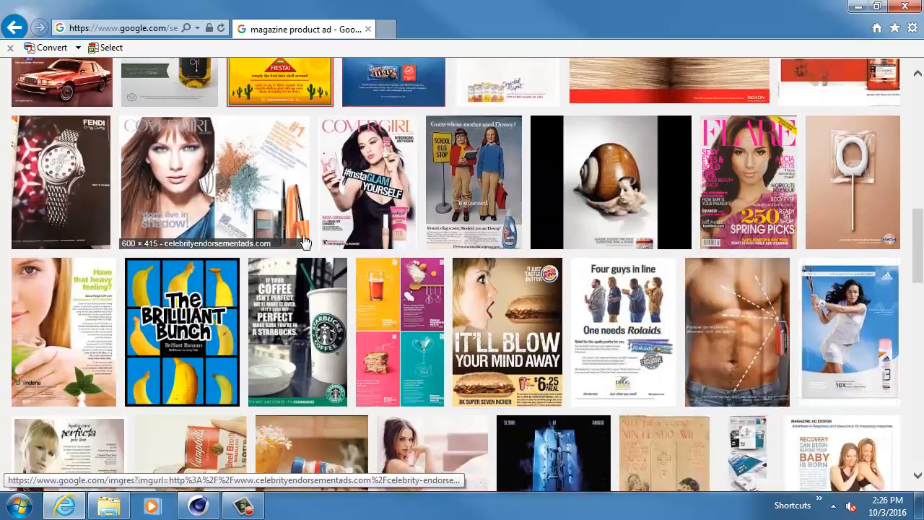
{"action": "scroll", "coordinate": [237, 249], "scroll_direction": "down", "scroll_amount": 6}
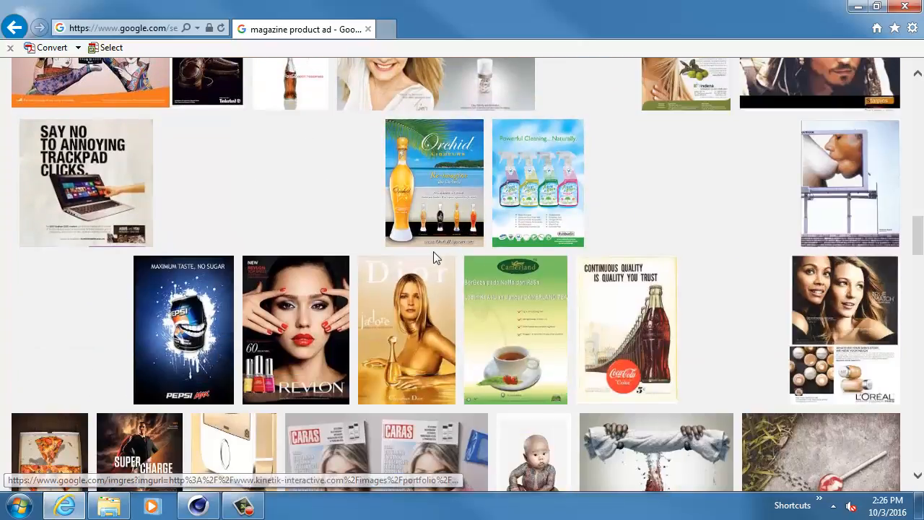
{"action": "scroll", "coordinate": [433, 251], "scroll_direction": "down", "scroll_amount": 2}
{"action": "left_click", "coordinate": [502, 190]}
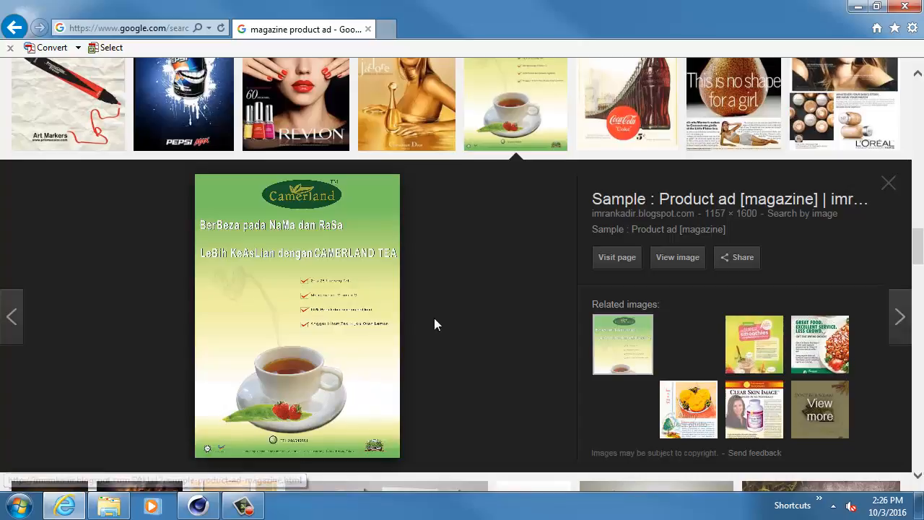
- Search Google Images for "ipod ad"
{"action": "scroll", "coordinate": [441, 312], "scroll_direction": "up", "scroll_amount": 10}
{"action": "left_click_drag", "start_coordinate": [223, 78], "coordinate": [88, 94]}
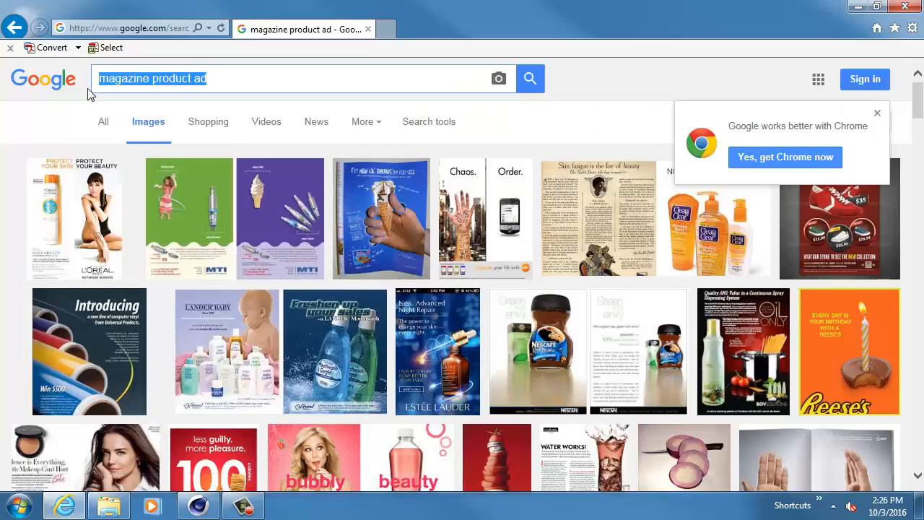
{"action": "type", "text": "ipod ad"}
{"action": "key", "text": "Return"}
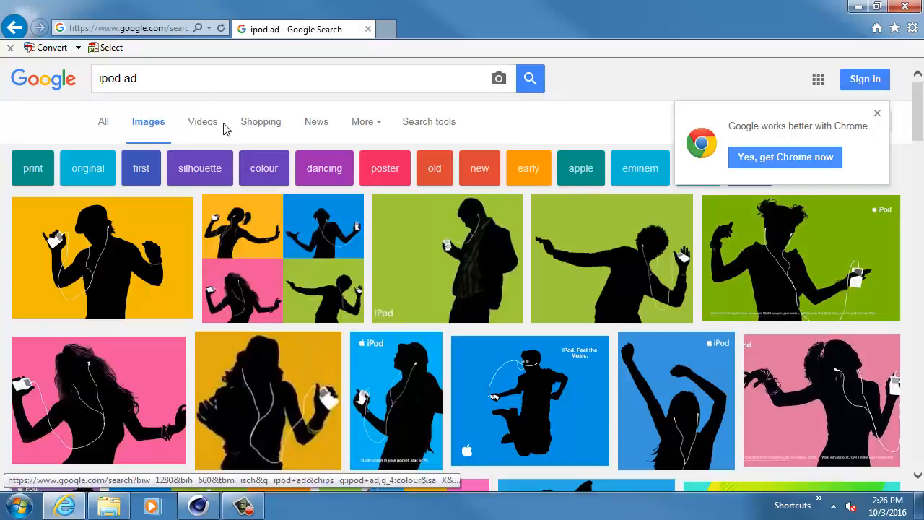
- Refine the image search to "ipod ad magazine" and preview the black iPod nano print ad
{"action": "left_click", "coordinate": [197, 73]}
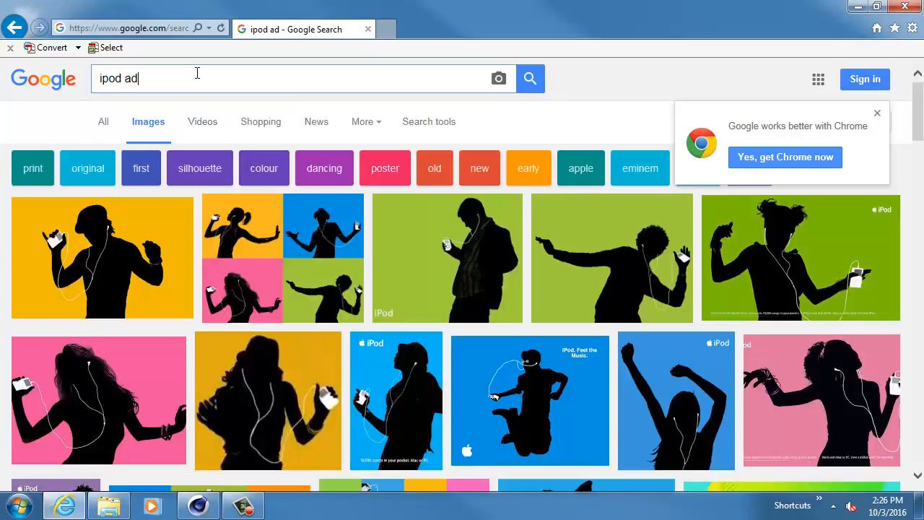
{"action": "type", "text": "magazine"}
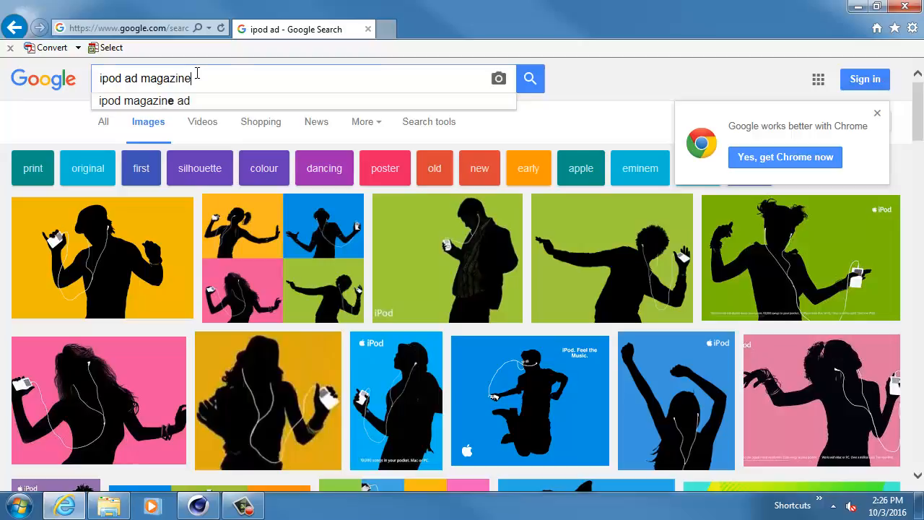
{"action": "key", "text": "Return"}
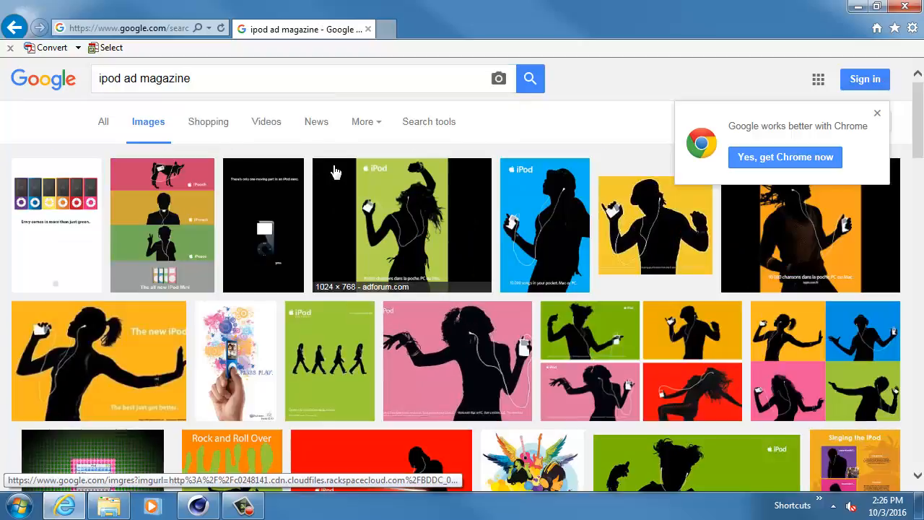
{"action": "left_click", "coordinate": [264, 220]}
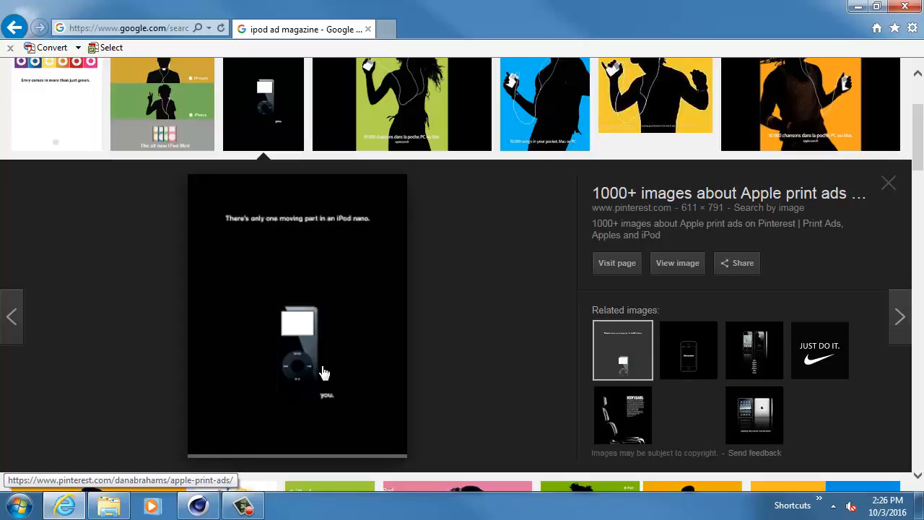
{"action": "scroll", "coordinate": [177, 318], "scroll_direction": "up", "scroll_amount": 3}
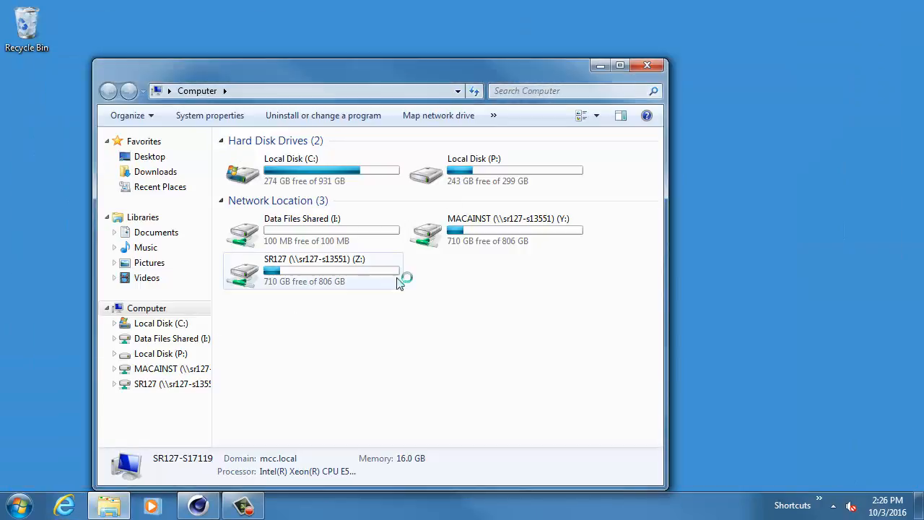
- In the file browser, go to Local Disk (P:) and open the renders folder of the breakfast project under 2510\work
{"action": "double_click", "coordinate": [495, 187]}
{"action": "double_click", "coordinate": [282, 283]}
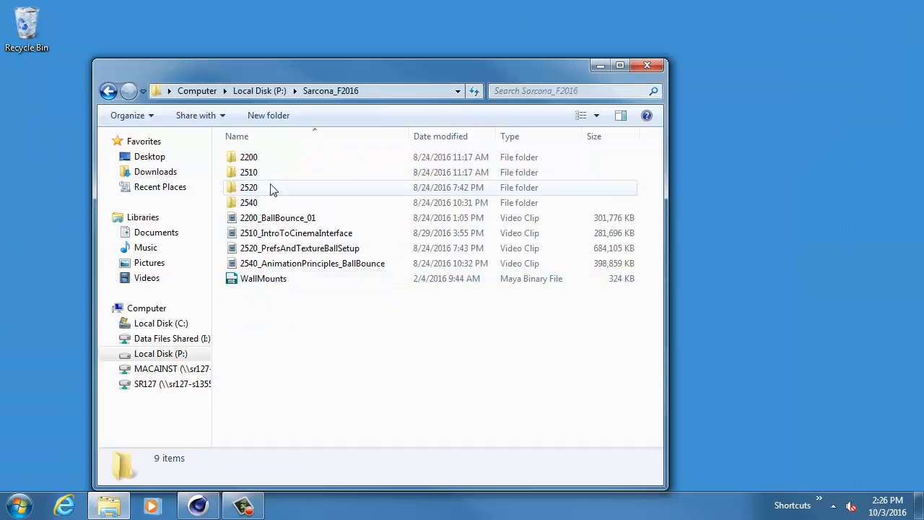
{"action": "double_click", "coordinate": [260, 174]}
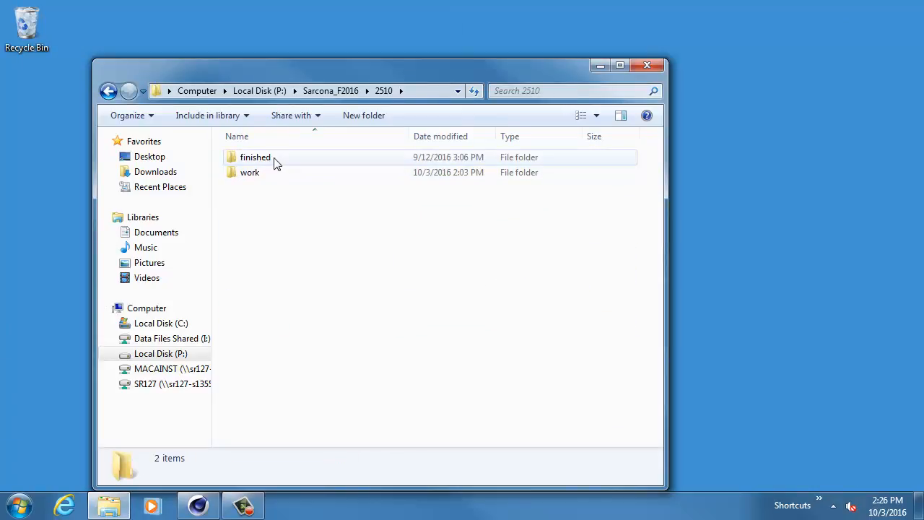
{"action": "double_click", "coordinate": [267, 172]}
{"action": "double_click", "coordinate": [288, 157]}
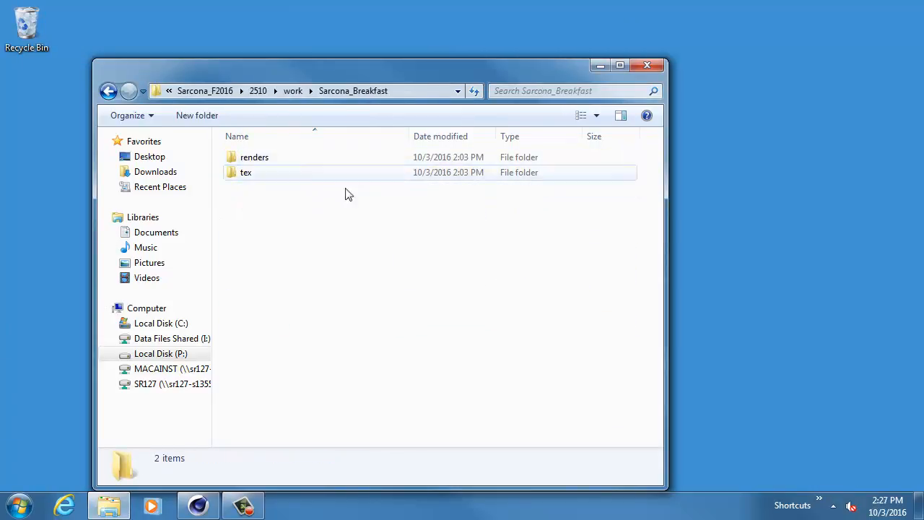
{"action": "double_click", "coordinate": [253, 161]}
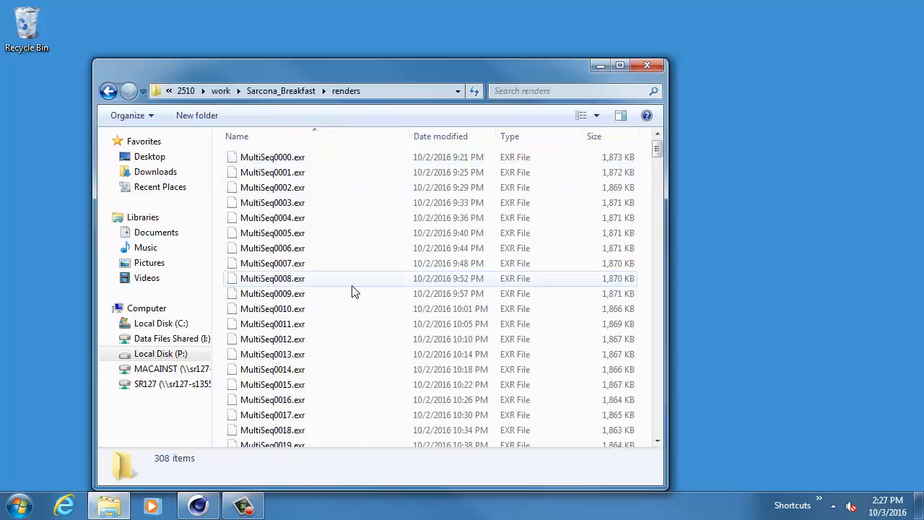
- Go to the breakfast project's tex folder and view the BreakfastCereal image enlarged in Windows Photo Viewer, then close it
{"action": "key", "text": "End"}
{"action": "key", "text": "BackSpace"}
{"action": "double_click", "coordinate": [252, 174]}
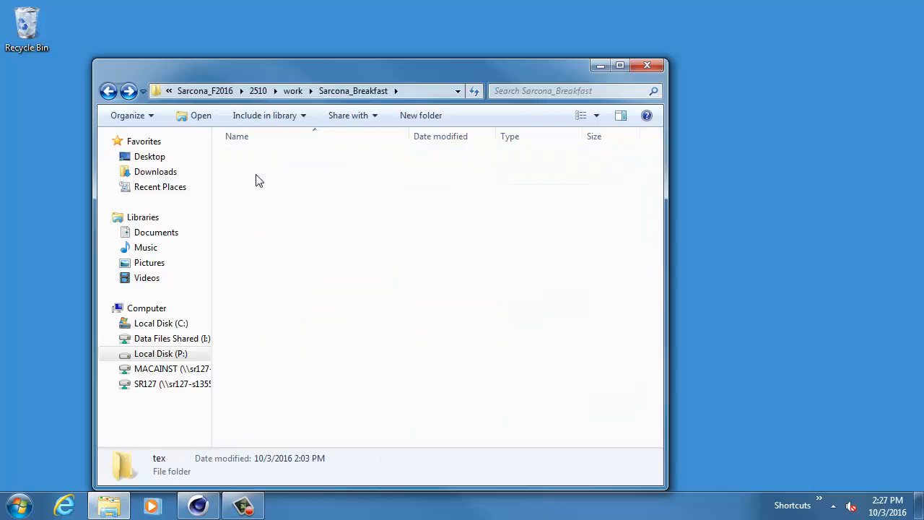
{"action": "right_click", "coordinate": [349, 191]}
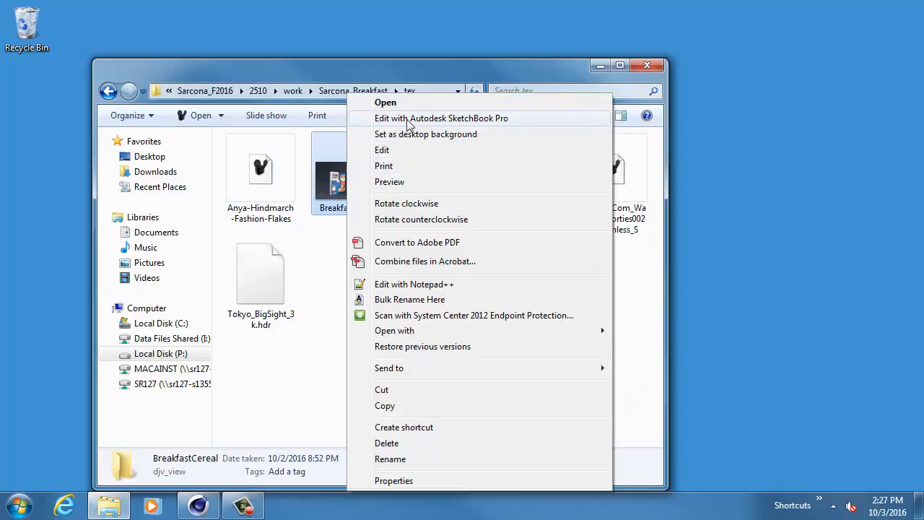
{"action": "left_click", "coordinate": [400, 186]}
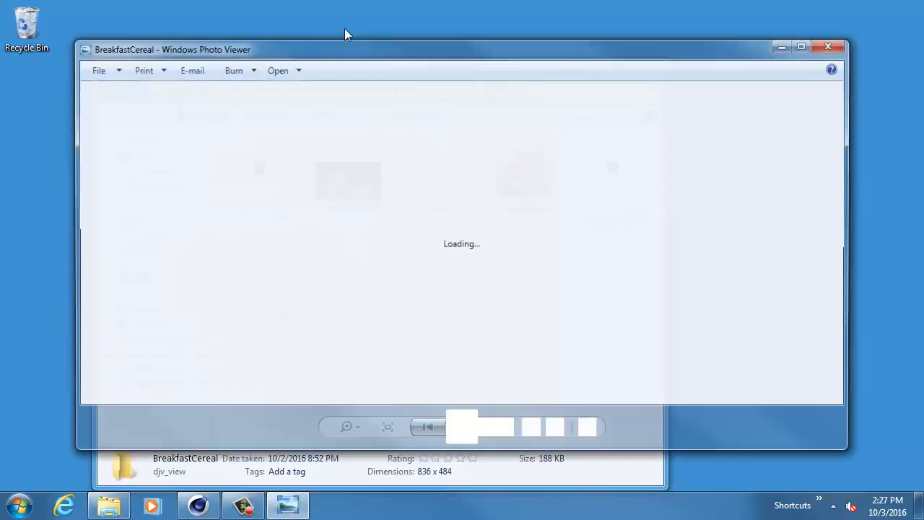
{"action": "double_click", "coordinate": [352, 48]}
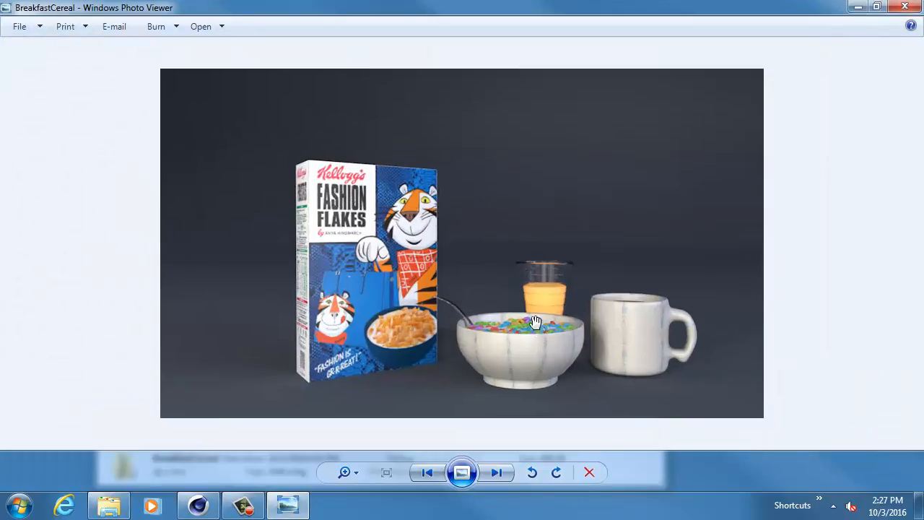
{"action": "scroll", "coordinate": [536, 322], "scroll_direction": "up", "scroll_amount": 1}
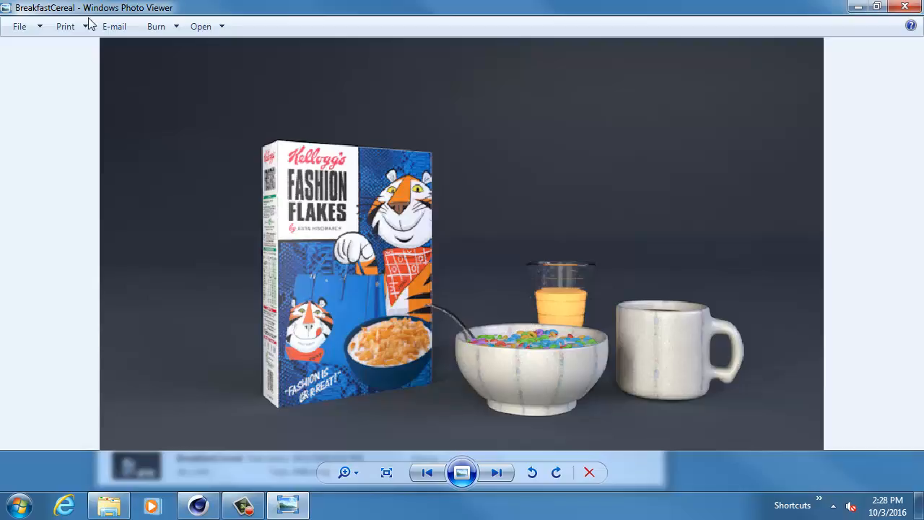
{"action": "double_click", "coordinate": [3, 5]}
- Switch to Cinema 4D and browse for a file to open in the breakfast project folder under 2510\work on Local Disk (P:)
{"action": "left_click", "coordinate": [199, 505]}
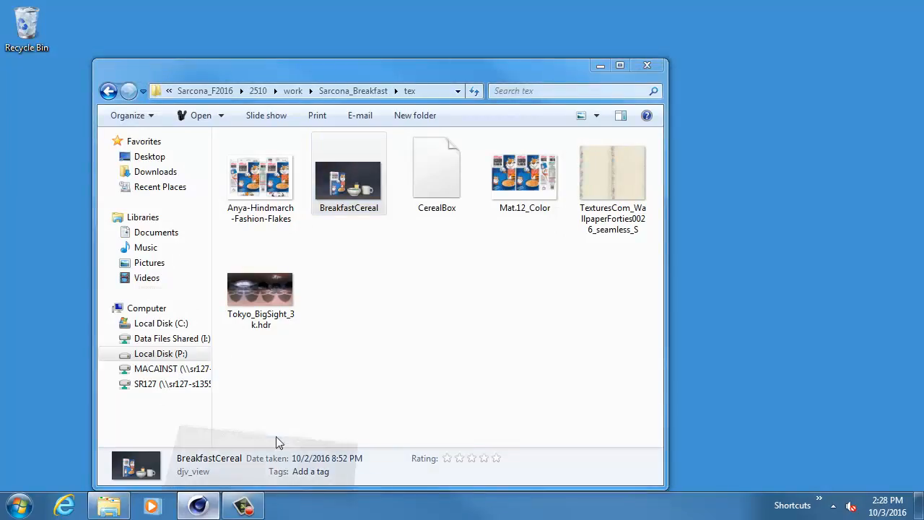
{"action": "key", "text": "ctrl+o"}
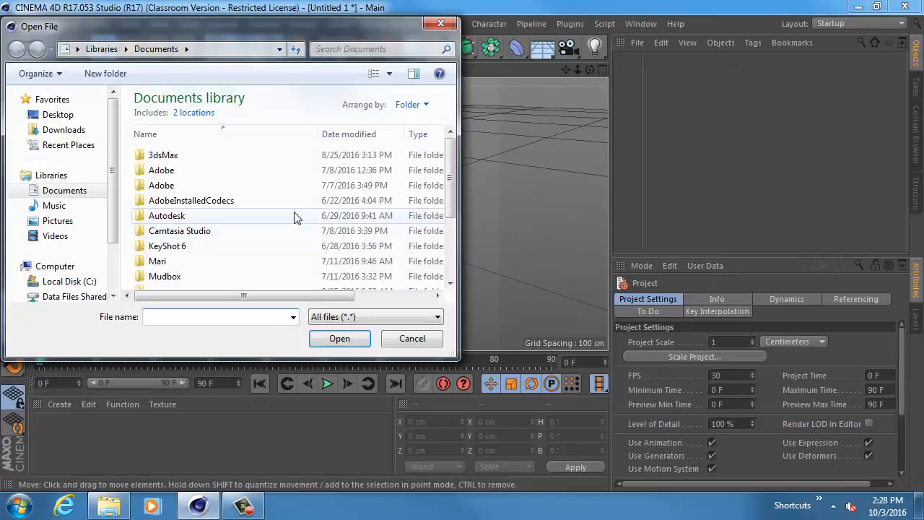
{"action": "scroll", "coordinate": [112, 260], "scroll_direction": "down", "scroll_amount": 2}
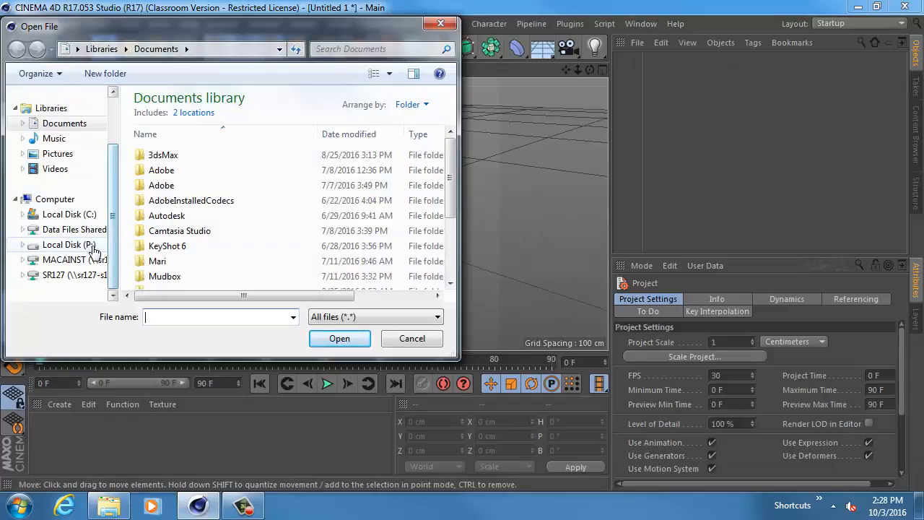
{"action": "left_click", "coordinate": [92, 245]}
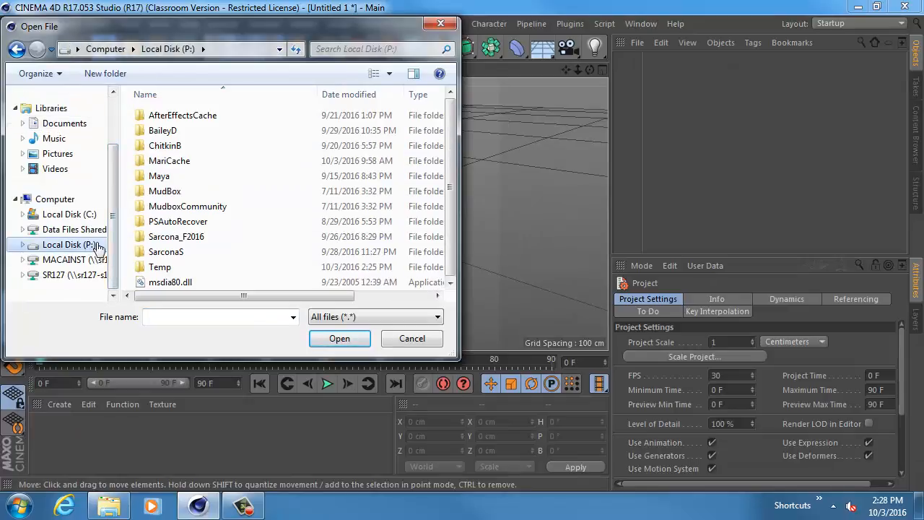
{"action": "double_click", "coordinate": [177, 238]}
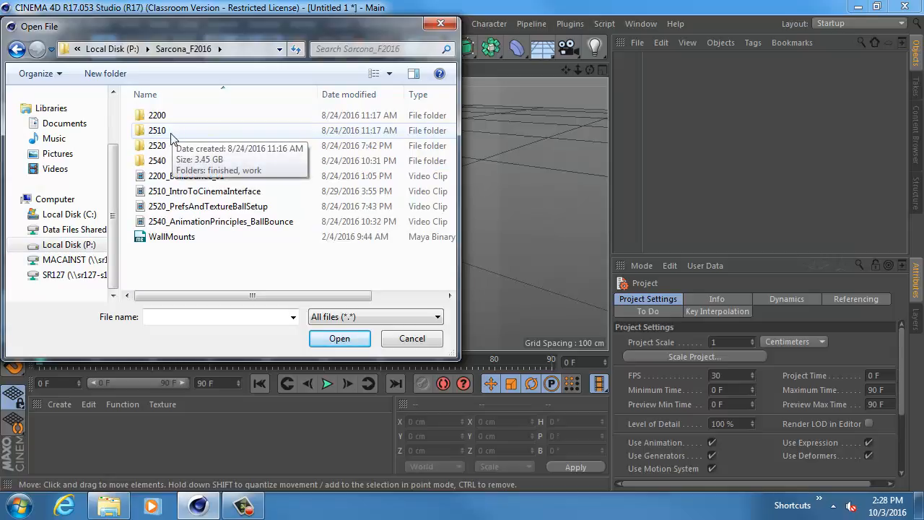
{"action": "double_click", "coordinate": [172, 135]}
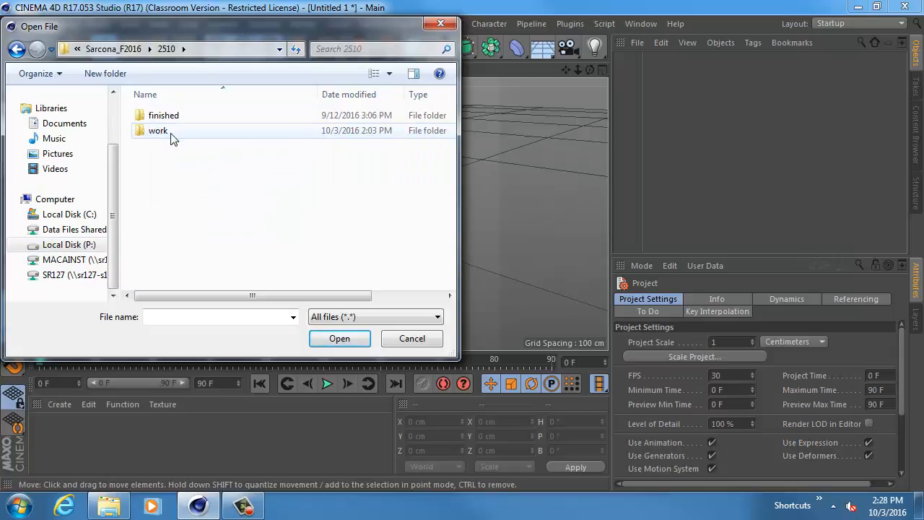
{"action": "double_click", "coordinate": [170, 133]}
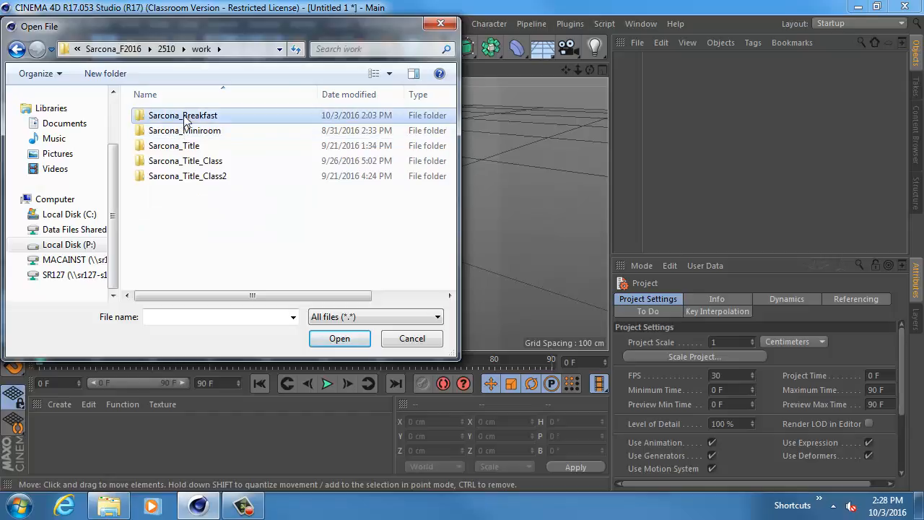
{"action": "double_click", "coordinate": [170, 117]}
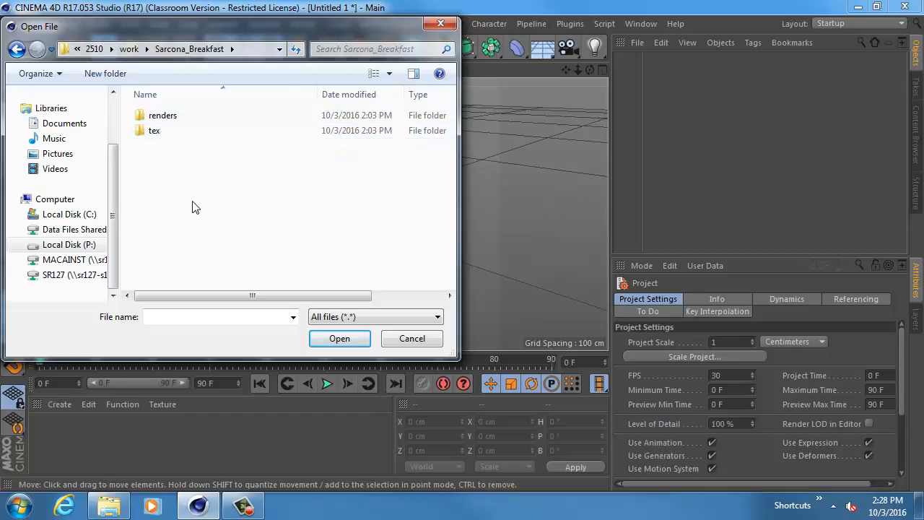
- Look through the breakfast project's tex and renders folders for the scene file
{"action": "double_click", "coordinate": [171, 131]}
{"action": "left_click", "coordinate": [311, 147]}
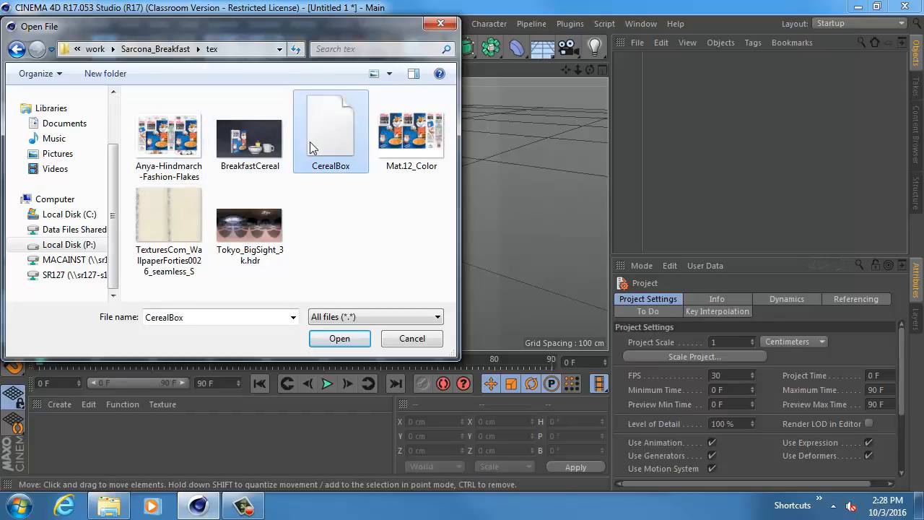
{"action": "key", "text": "BackSpace"}
{"action": "double_click", "coordinate": [171, 116]}
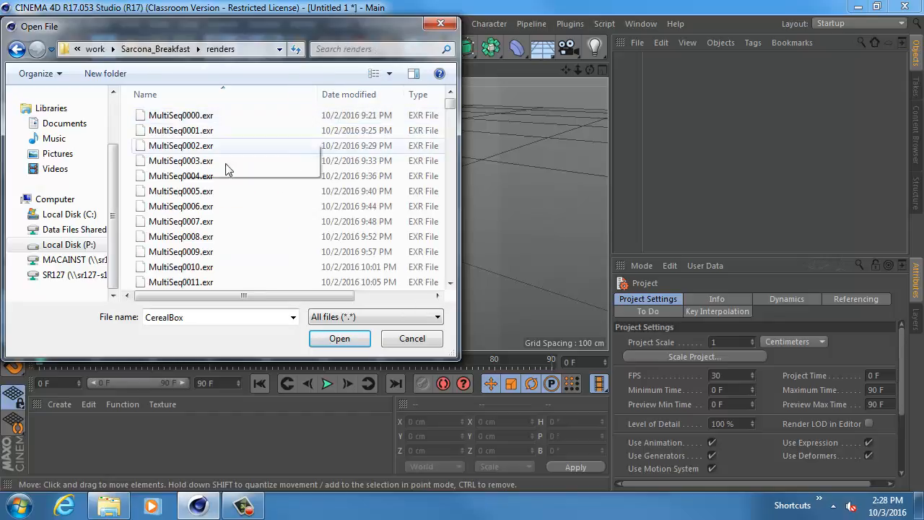
{"action": "left_click_drag", "start_coordinate": [449, 110], "coordinate": [455, 317]}
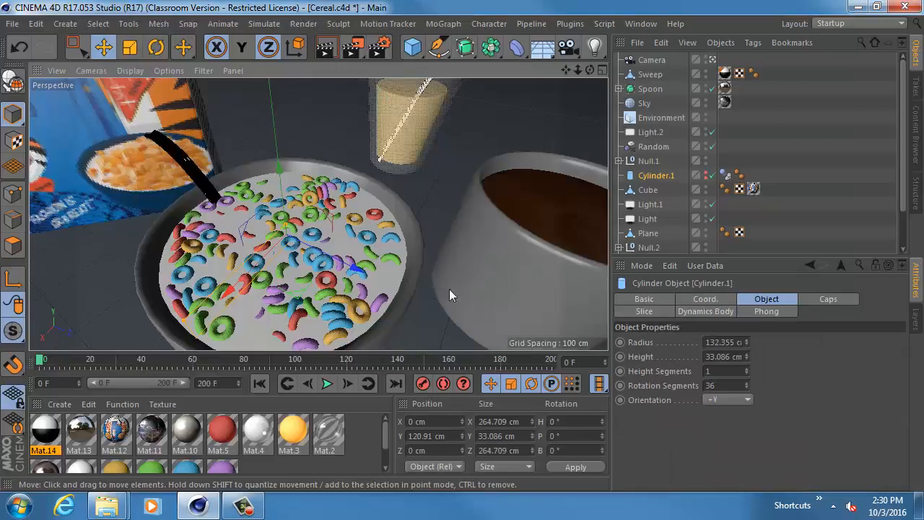
- Examine the cereal bowl, coffee mug, juice glass and cereal box in the perspective view of the Cereal.c4d scene
{"action": "left_click_drag", "start_coordinate": [318, 238], "coordinate": [305, 240], "text": "alt"}
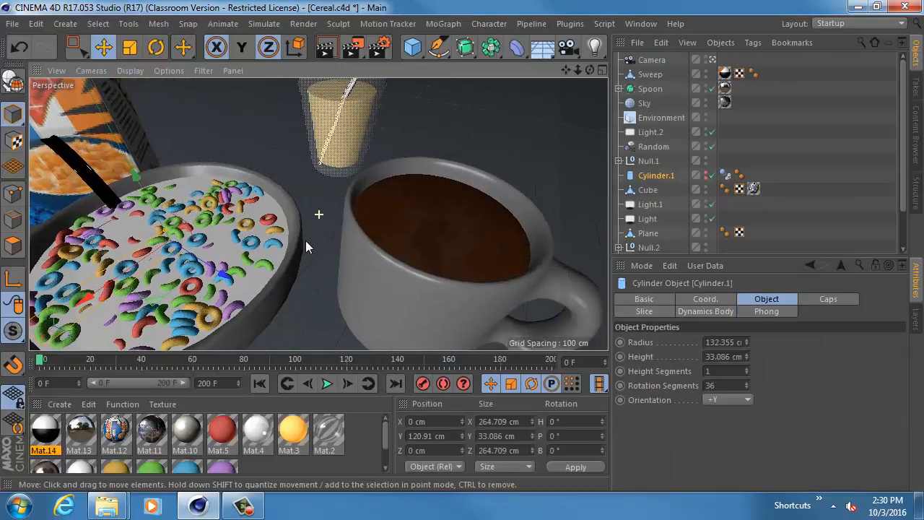
{"action": "left_click_drag", "start_coordinate": [364, 227], "coordinate": [282, 235], "text": "alt"}
{"action": "scroll", "coordinate": [279, 235], "scroll_direction": "up", "scroll_amount": 5}
{"action": "middle_click_drag", "start_coordinate": [144, 236], "coordinate": [252, 237], "text": "alt"}
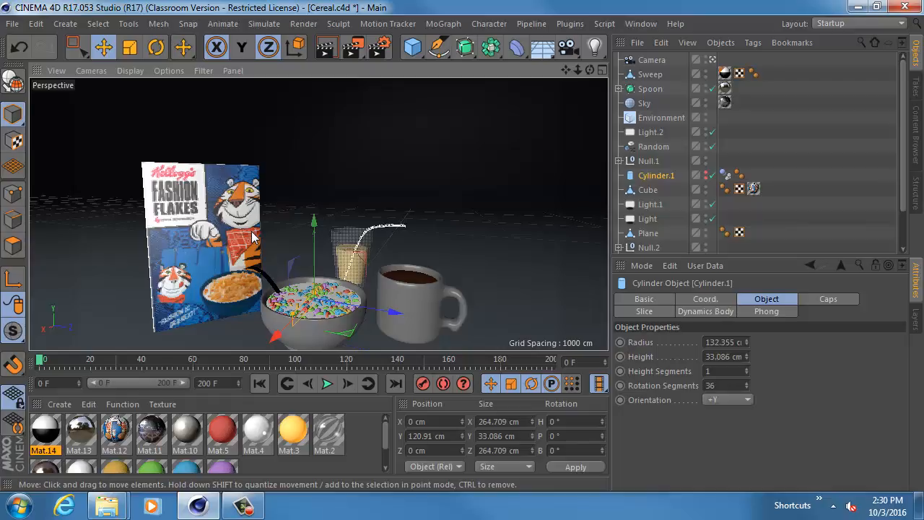
- View the BreakfastCereal image from the tex folder in Windows Photo Viewer, close it, and return to Cinema 4D
{"action": "key", "text": "alt+Tab"}
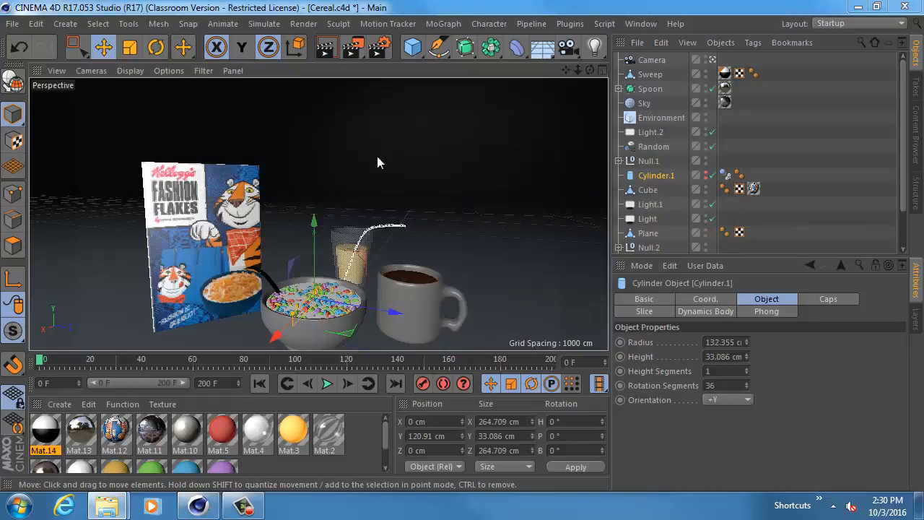
{"action": "key", "text": "alt+Tab"}
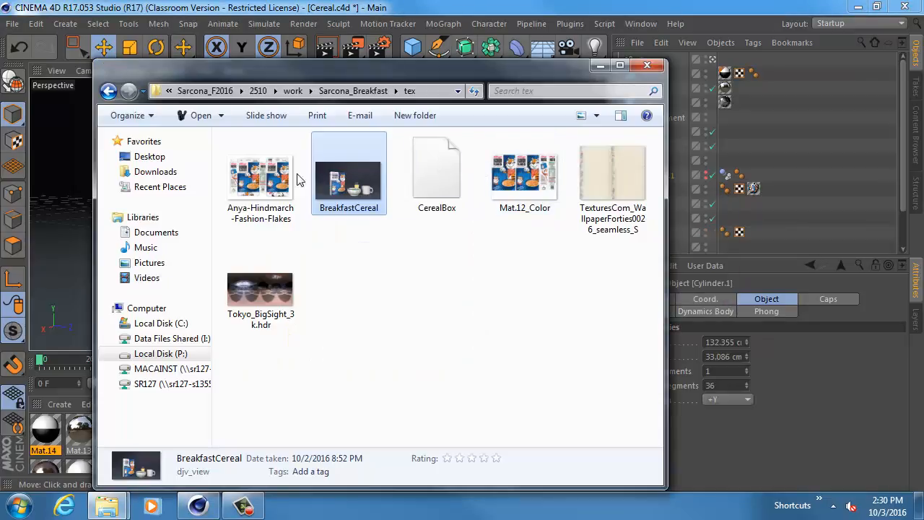
{"action": "right_click", "coordinate": [346, 199]}
{"action": "left_click", "coordinate": [365, 182]}
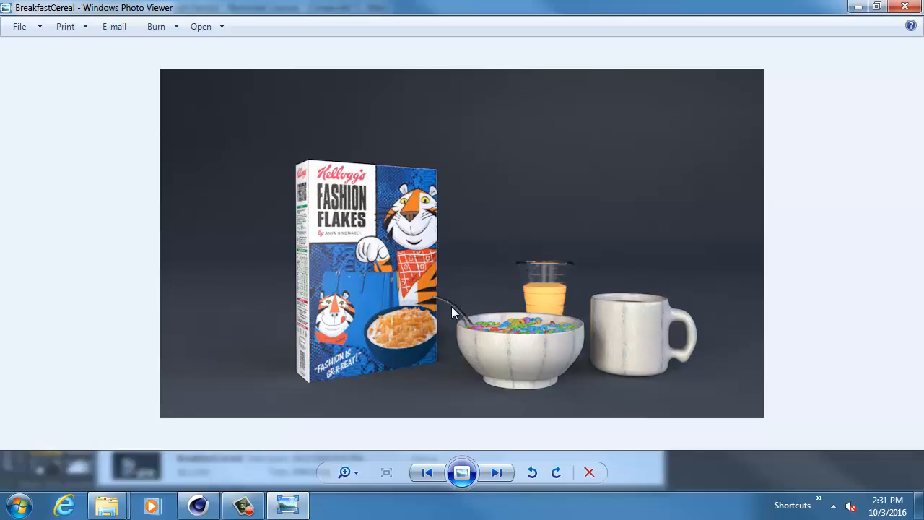
{"action": "key", "text": "alt+space"}
{"action": "key", "text": "c"}
{"action": "left_click", "coordinate": [480, 10]}
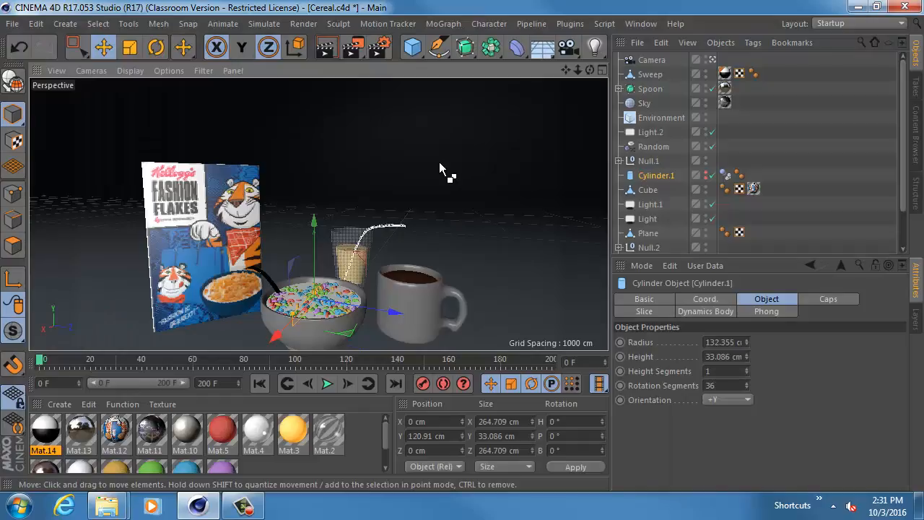
- Create a new empty project and bring up the available primitive objects
{"action": "key", "text": "ctrl+n"}
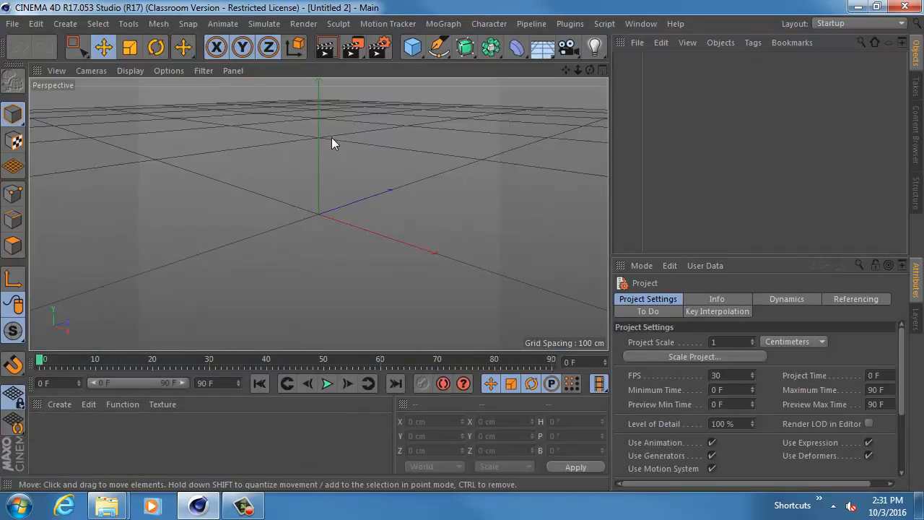
{"action": "left_click", "coordinate": [424, 188]}
{"action": "left_click", "coordinate": [413, 56]}
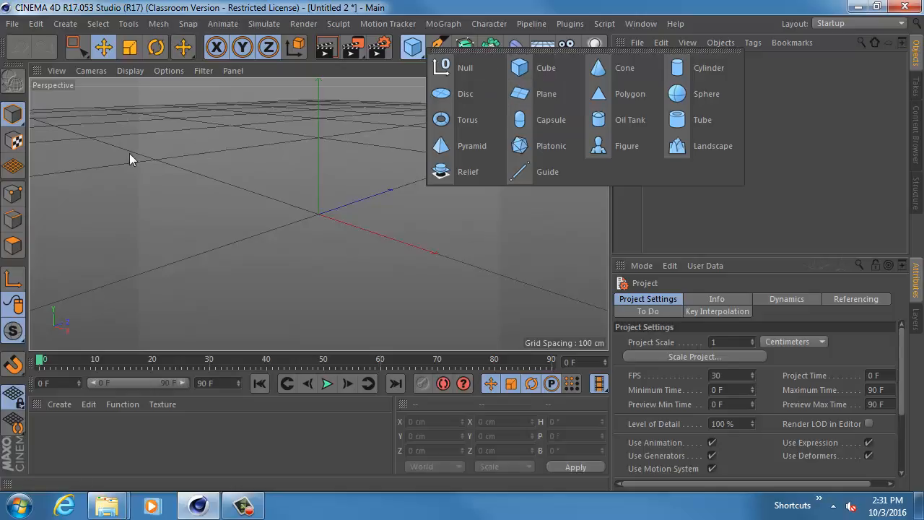
- Switch to the tex folder, study the BreakfastCereal render's composition in Windows Photo Viewer, and return to the empty Cinema 4D project
{"action": "key", "text": "alt+Tab"}
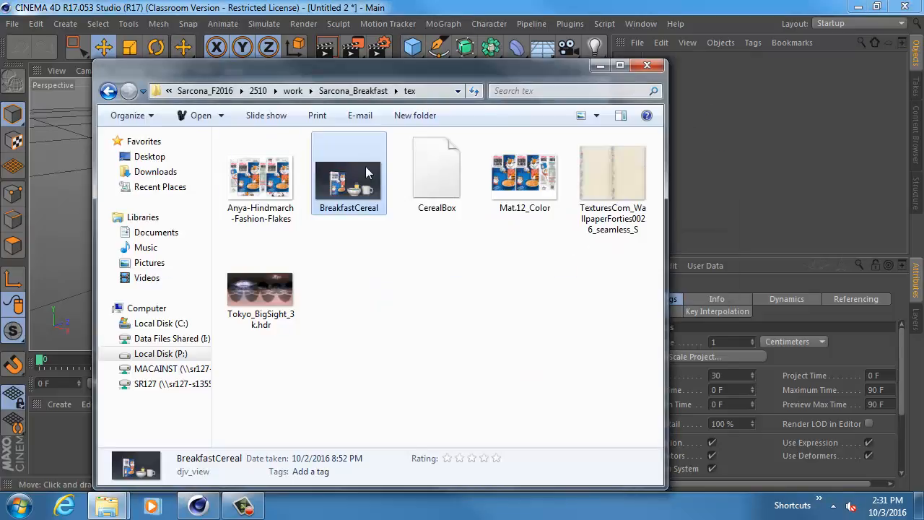
{"action": "right_click", "coordinate": [366, 174]}
{"action": "left_click", "coordinate": [406, 182]}
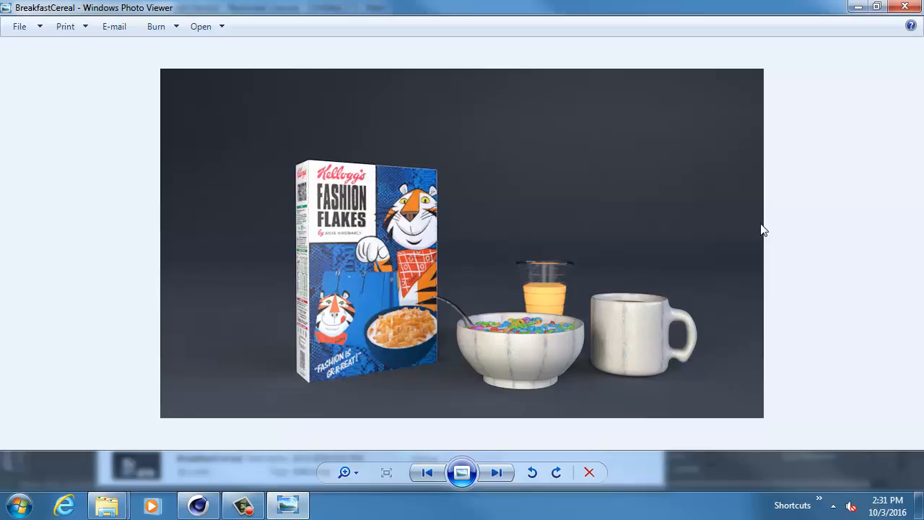
{"action": "key", "text": "alt+Tab"}
{"action": "key", "text": "alt+Tab"}
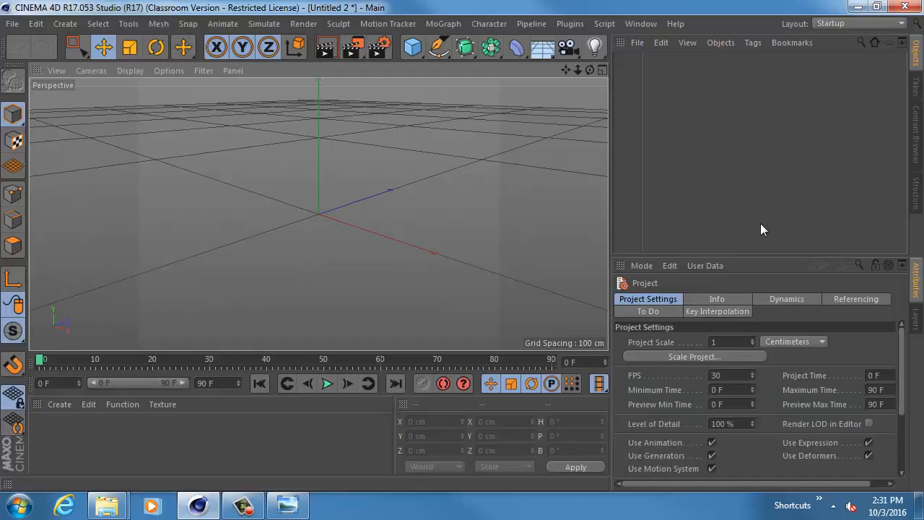
- Add a cube primitive and stretch it to about 12632 cm in X, 10659 cm in Y and 13718 cm in Z
{"action": "left_click", "coordinate": [412, 47]}
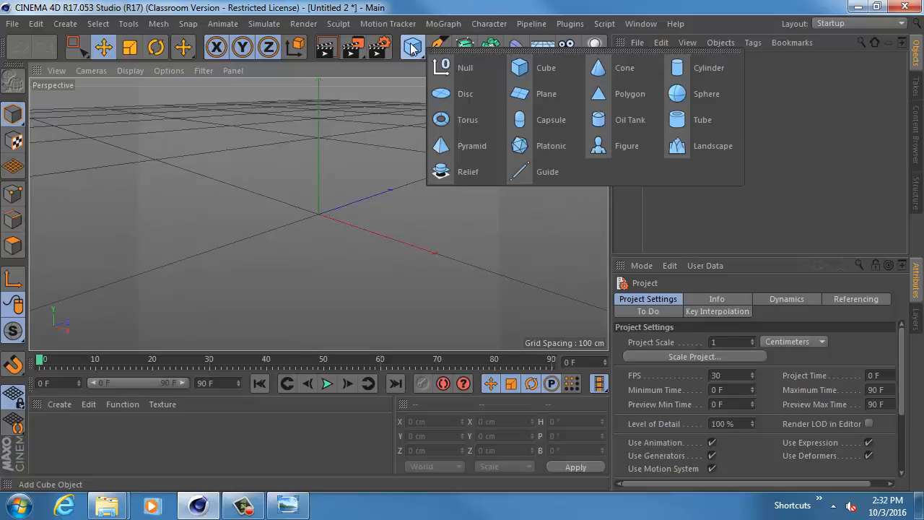
{"action": "left_click", "coordinate": [533, 71]}
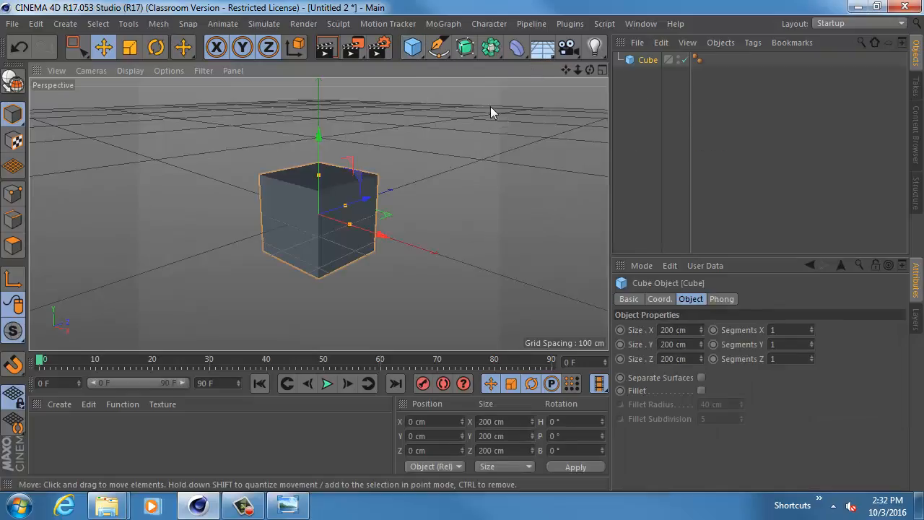
{"action": "right_click_drag", "start_coordinate": [477, 211], "coordinate": [340, 213], "text": "alt"}
{"action": "middle_click_drag", "start_coordinate": [340, 213], "coordinate": [244, 209], "text": "alt"}
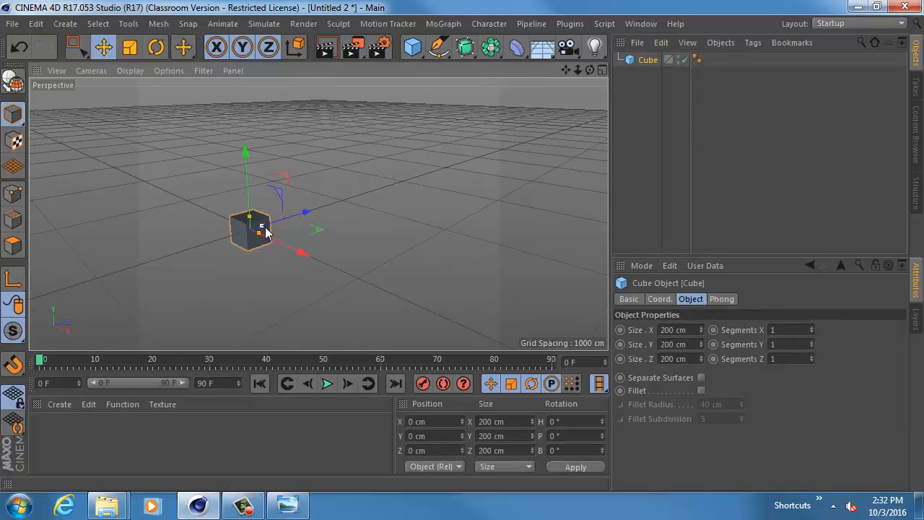
{"action": "left_click_drag", "start_coordinate": [261, 226], "coordinate": [538, 137]}
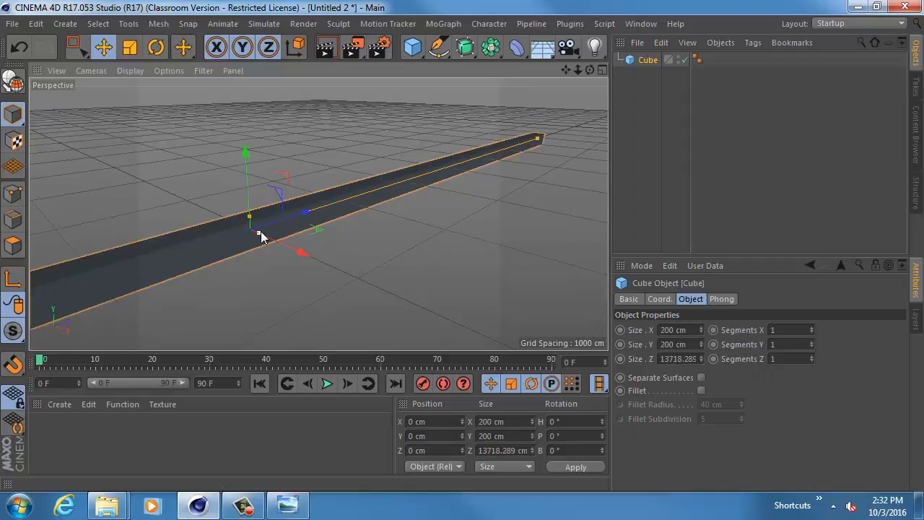
{"action": "mouse_move", "coordinate": [259, 233]}
{"action": "left_mouse_down"}
{"action": "mouse_move", "coordinate": [242, 229]}
{"action": "mouse_move", "coordinate": [252, 118]}
{"action": "mouse_move", "coordinate": [252, 221]}
{"action": "left_mouse_up"}
{"action": "scroll", "coordinate": [392, 260], "scroll_direction": "down", "scroll_amount": 8}
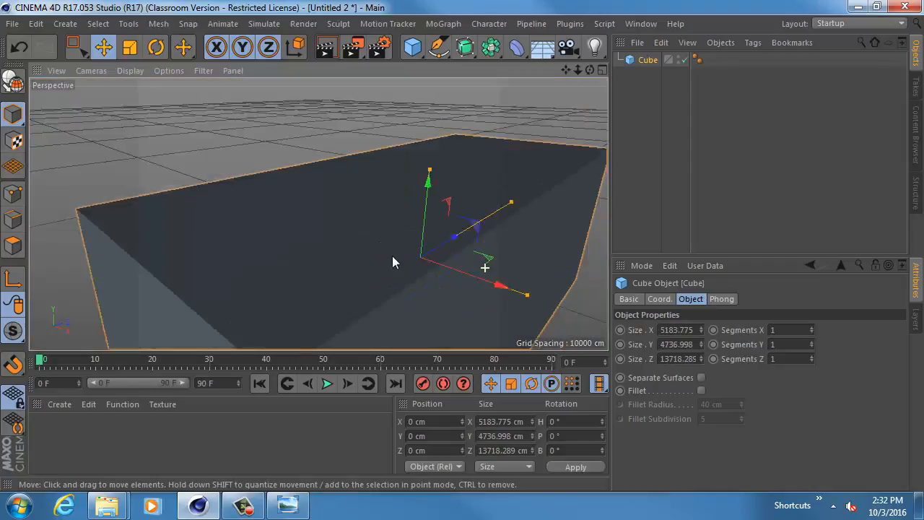
{"action": "left_click_drag", "start_coordinate": [441, 197], "coordinate": [456, 140]}
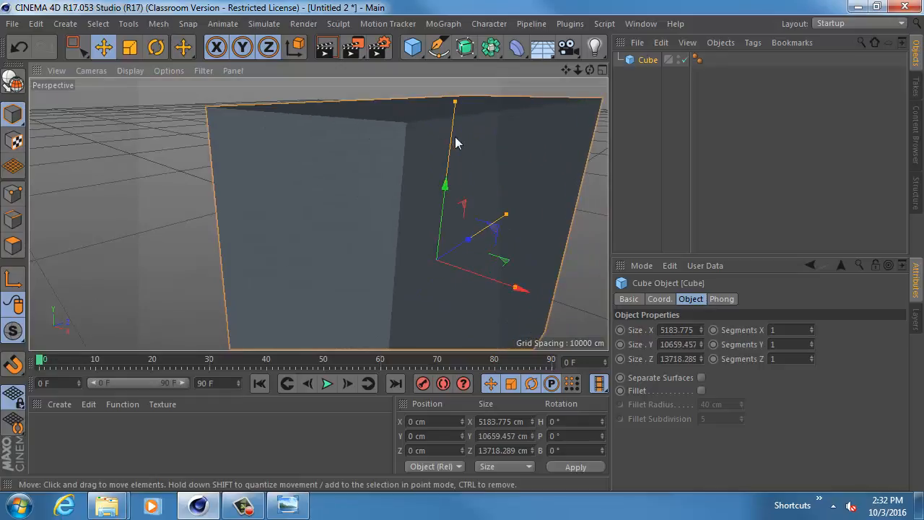
{"action": "left_click_drag", "start_coordinate": [519, 291], "coordinate": [654, 324]}
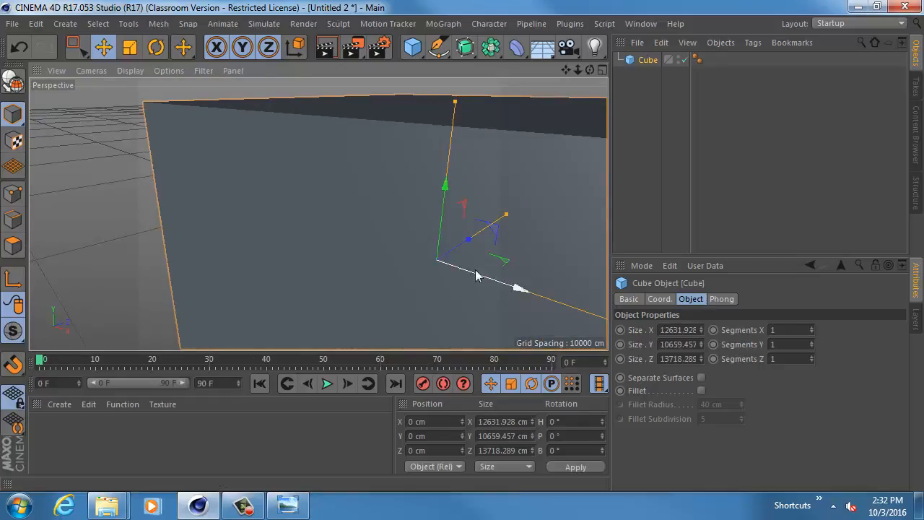
- Make the cube editable and delete its polygon on the positive X side
{"action": "left_click_drag", "start_coordinate": [320, 213], "coordinate": [373, 193], "text": "alt"}
{"action": "right_click_drag", "start_coordinate": [373, 193], "coordinate": [245, 180], "text": "alt"}
{"action": "left_click_drag", "start_coordinate": [245, 186], "coordinate": [314, 171], "text": "alt"}
{"action": "key", "text": "c"}
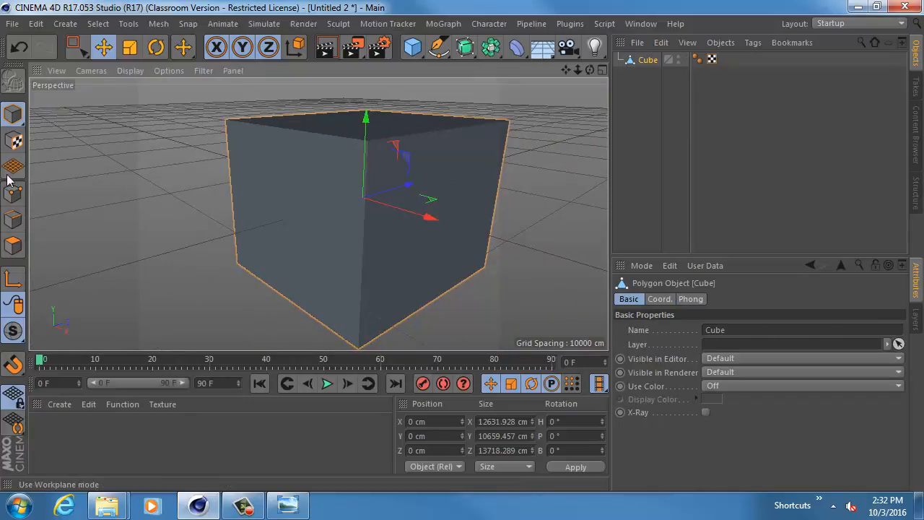
{"action": "left_click", "coordinate": [13, 245]}
{"action": "left_click_drag", "start_coordinate": [61, 246], "coordinate": [265, 185], "text": "alt"}
{"action": "left_click", "coordinate": [266, 185]}
{"action": "key", "text": "Delete"}
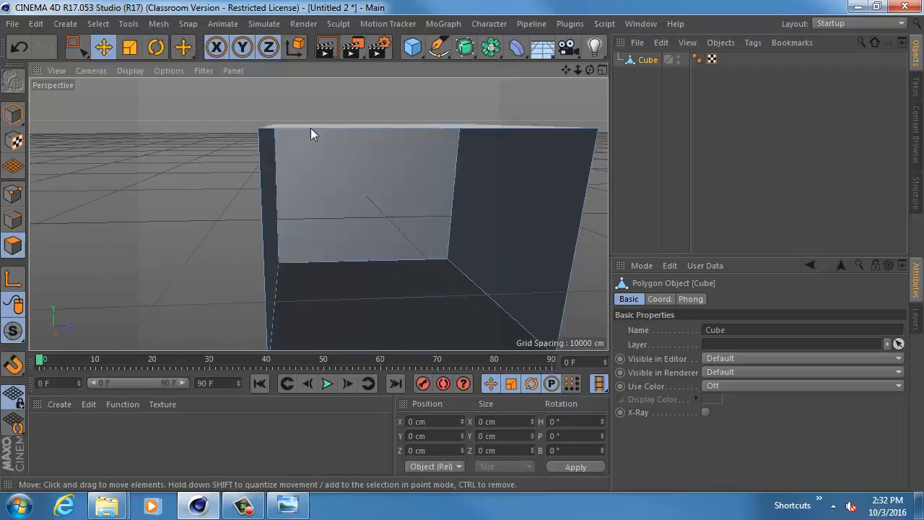
- Delete the cube's top, negative X and negative Z polygons, keeping only the floor and the back wall
{"action": "left_click", "coordinate": [311, 128]}
{"action": "key", "text": "Delete"}
{"action": "left_click", "coordinate": [293, 127]}
{"action": "key", "text": "Delete"}
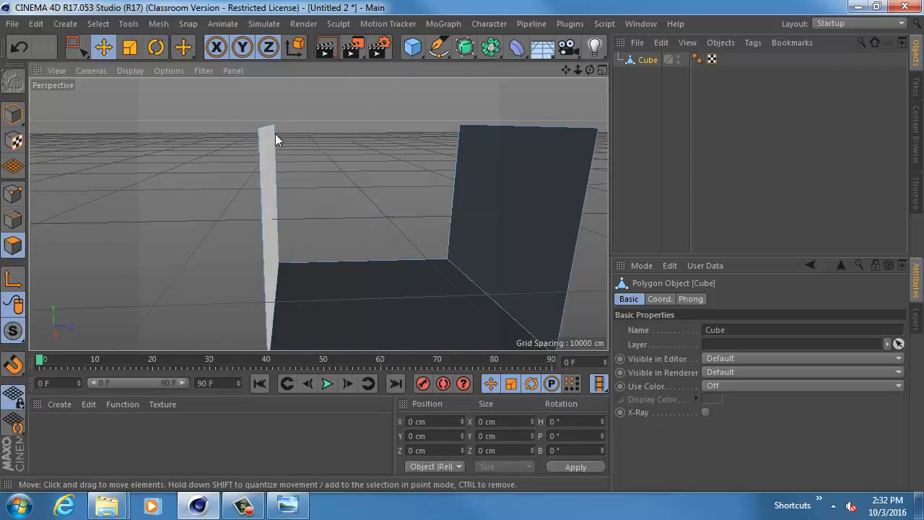
{"action": "left_click", "coordinate": [275, 172]}
{"action": "key", "text": "Delete"}
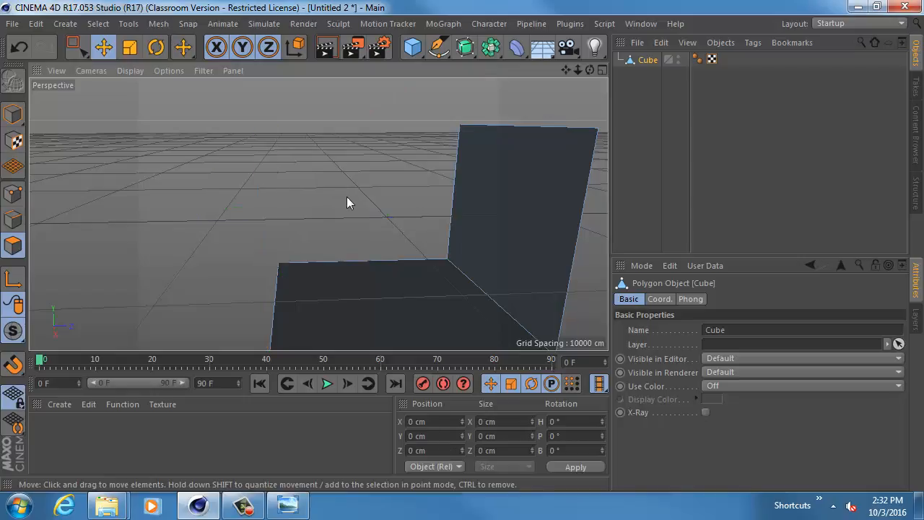
- Rectangle-select the two stray points floating above the floor's open front edge and delete them
{"action": "left_click_drag", "start_coordinate": [347, 202], "coordinate": [460, 204], "text": "alt"}
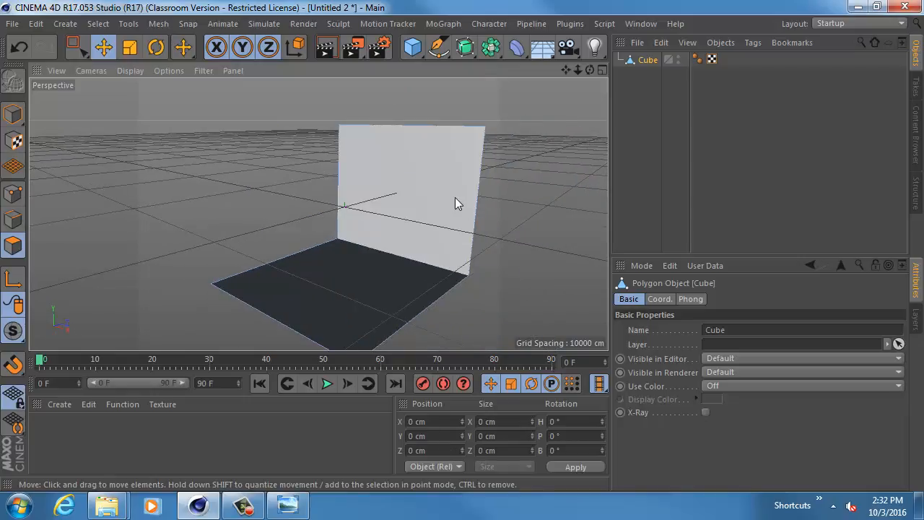
{"action": "left_click", "coordinate": [13, 193]}
{"action": "left_click_drag", "start_coordinate": [291, 180], "coordinate": [250, 148], "text": "alt"}
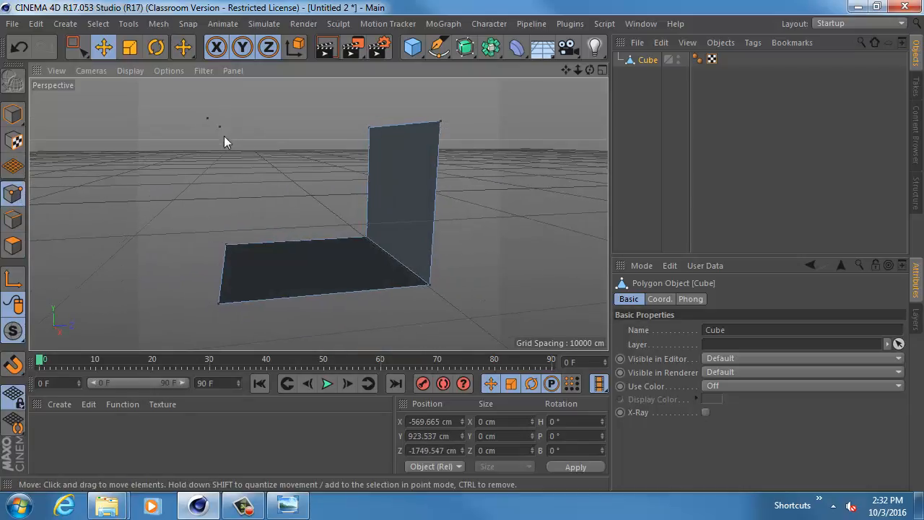
{"action": "left_click", "coordinate": [76, 47]}
{"action": "left_click_drag", "start_coordinate": [187, 102], "coordinate": [285, 193]}
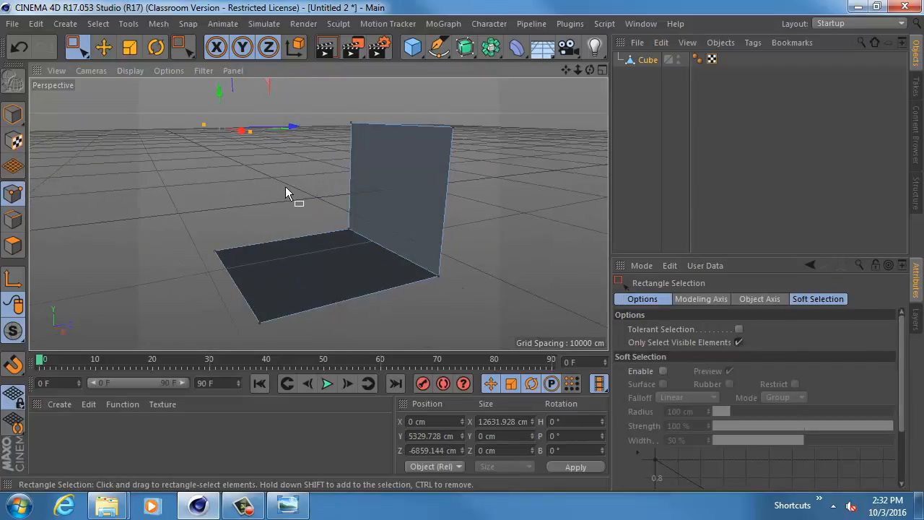
{"action": "left_click", "coordinate": [284, 186]}
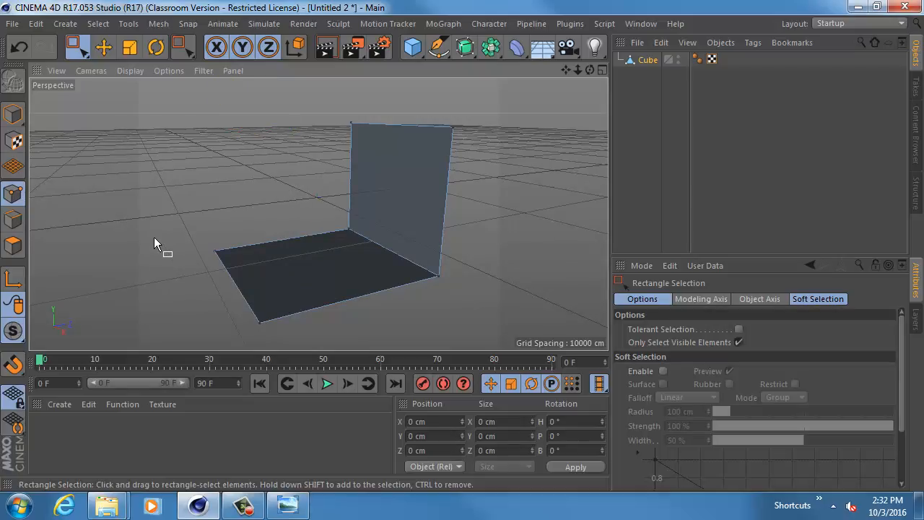
- Raise the whole backdrop object along Y to about 5498 cm to bring its floor up to the grid plane
{"action": "left_click", "coordinate": [13, 113]}
{"action": "left_click_drag", "start_coordinate": [250, 206], "coordinate": [325, 211], "text": "alt"}
{"action": "left_click_drag", "start_coordinate": [313, 107], "coordinate": [313, 35]}
{"action": "middle_click_drag", "start_coordinate": [352, 174], "coordinate": [312, 238], "text": "alt"}
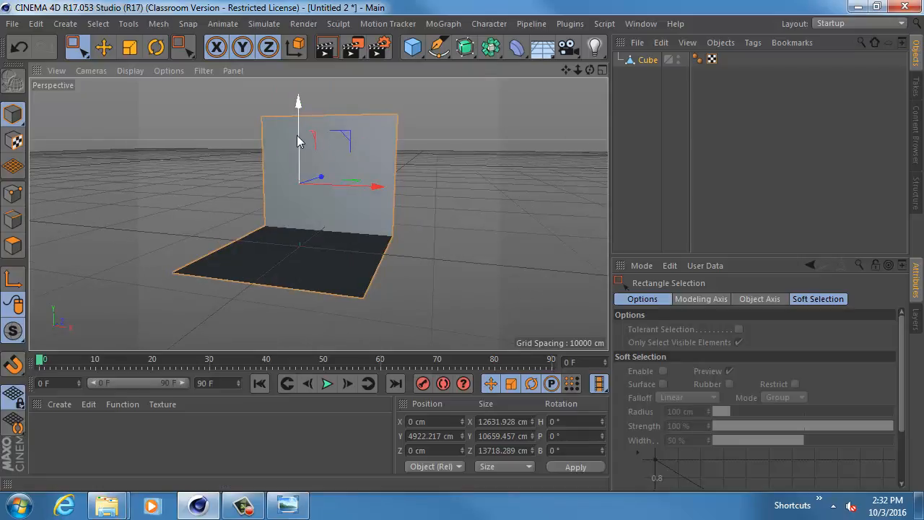
{"action": "left_click_drag", "start_coordinate": [298, 138], "coordinate": [297, 127]}
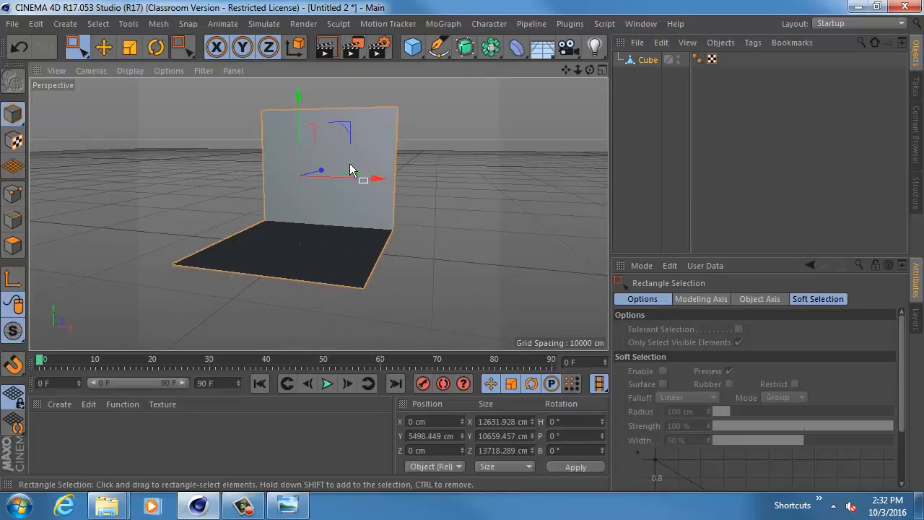
{"action": "mouse_move", "coordinate": [247, 221]}
{"action": "right_mouse_down", "text": "alt"}
{"action": "mouse_move", "coordinate": [284, 239]}
{"action": "mouse_move", "coordinate": [252, 238]}
{"action": "right_mouse_up", "text": "alt"}
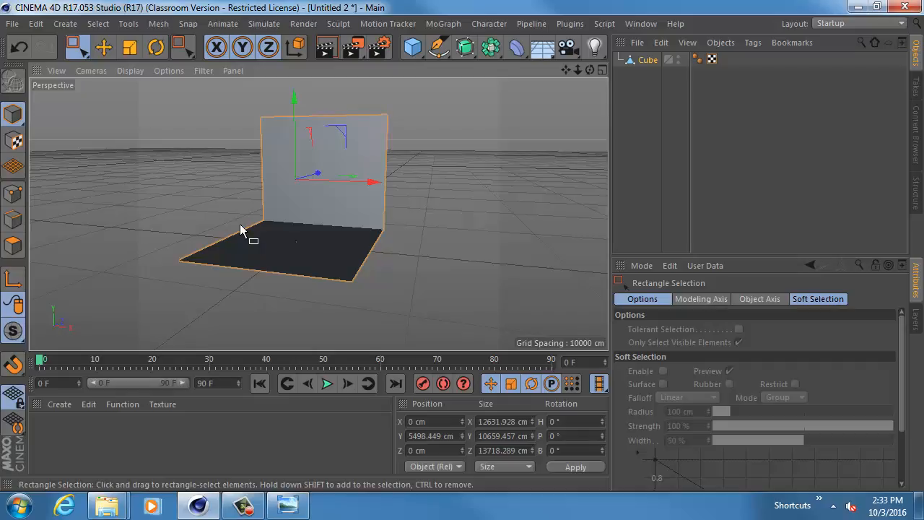
- Examine the backdrop from several angles and close up, focusing on the hard seam where the floor meets the back wall
{"action": "right_click_drag", "start_coordinate": [210, 249], "coordinate": [376, 242], "text": "alt"}
{"action": "middle_click_drag", "start_coordinate": [318, 214], "coordinate": [242, 205], "text": "alt"}
{"action": "right_click_drag", "start_coordinate": [247, 204], "coordinate": [400, 198], "text": "alt"}
{"action": "middle_click_drag", "start_coordinate": [347, 210], "coordinate": [115, 271], "text": "alt"}
{"action": "left_click_drag", "start_coordinate": [256, 233], "coordinate": [434, 181], "text": "alt"}
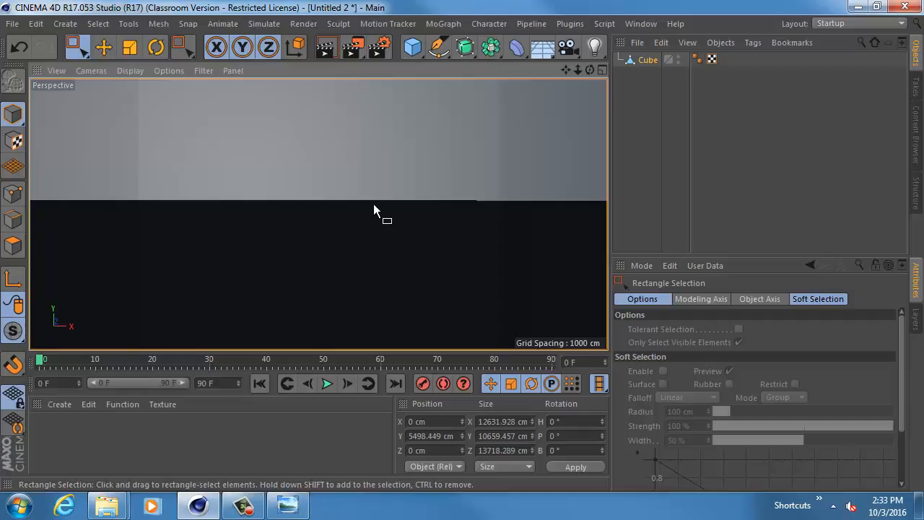
{"action": "scroll", "coordinate": [454, 208], "scroll_direction": "down", "scroll_amount": 2}
{"action": "scroll", "coordinate": [368, 184], "scroll_direction": "down", "scroll_amount": 8}
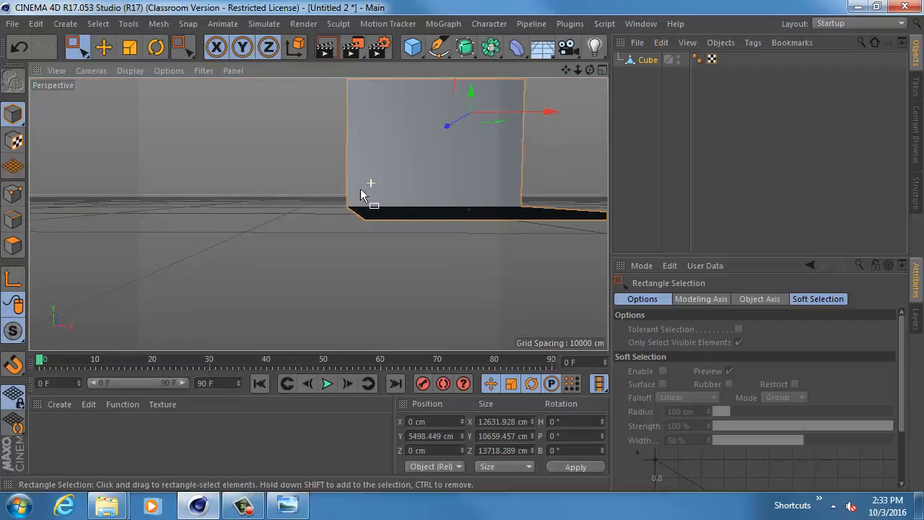
{"action": "left_click_drag", "start_coordinate": [368, 183], "coordinate": [340, 176], "text": "alt"}
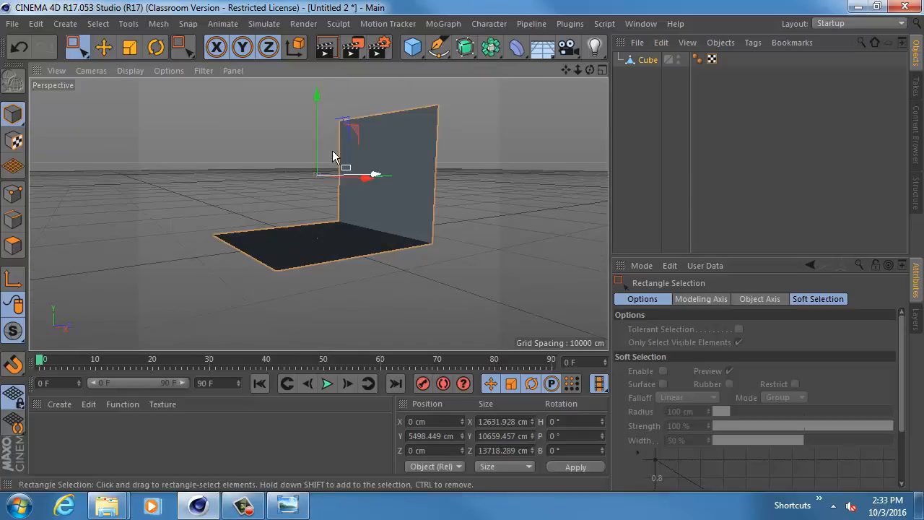
{"action": "mouse_move", "coordinate": [383, 239]}
{"action": "left_mouse_down", "text": "alt"}
{"action": "mouse_move", "coordinate": [201, 202]}
{"action": "mouse_move", "coordinate": [385, 237]}
{"action": "left_mouse_up", "text": "alt"}
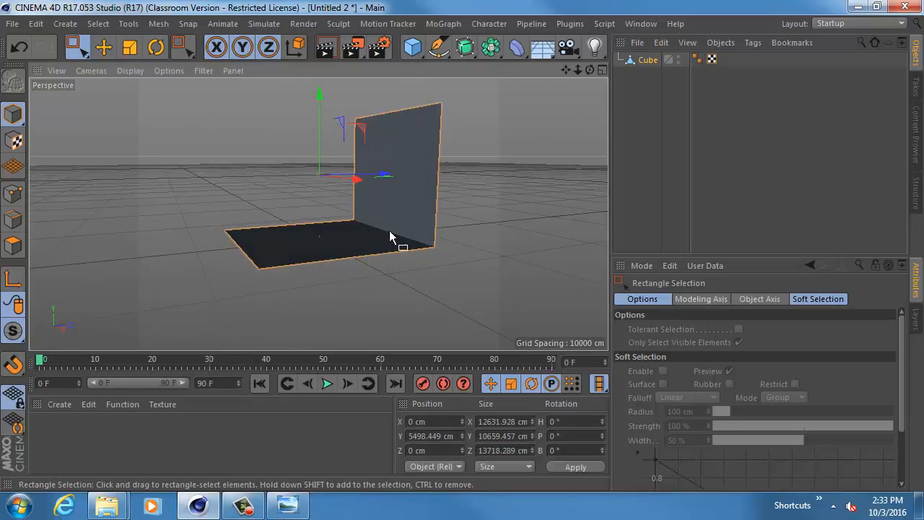
- Bevel the edge where the floor meets the back wall with an offset of about 1515 cm
{"action": "left_click", "coordinate": [13, 220]}
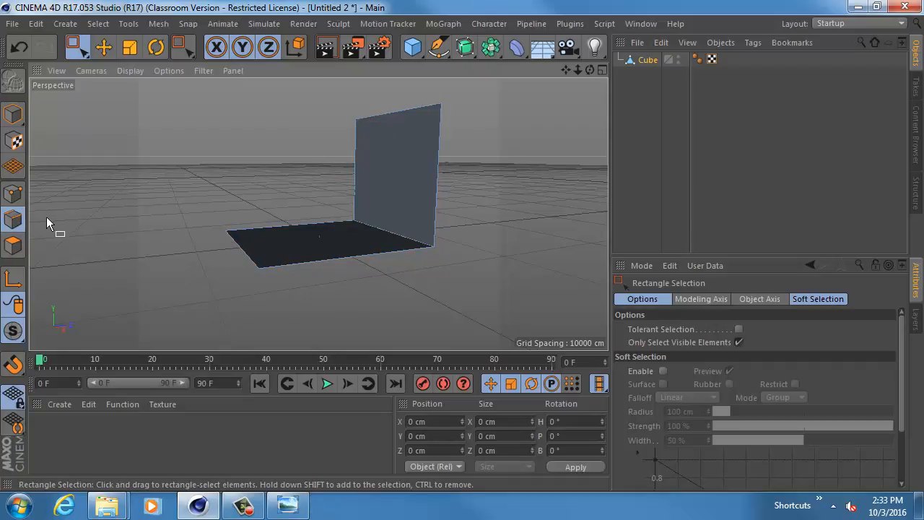
{"action": "left_click_drag", "start_coordinate": [316, 187], "coordinate": [316, 230], "text": "alt"}
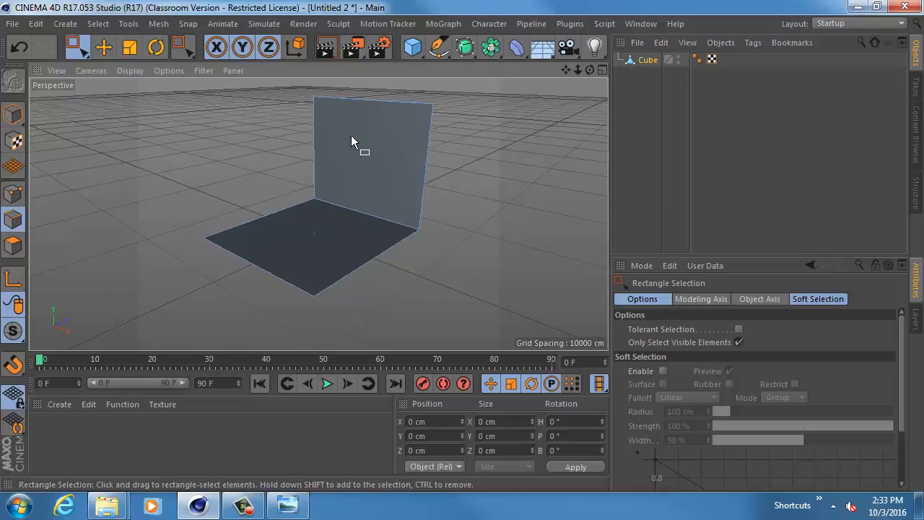
{"action": "left_click", "coordinate": [105, 46]}
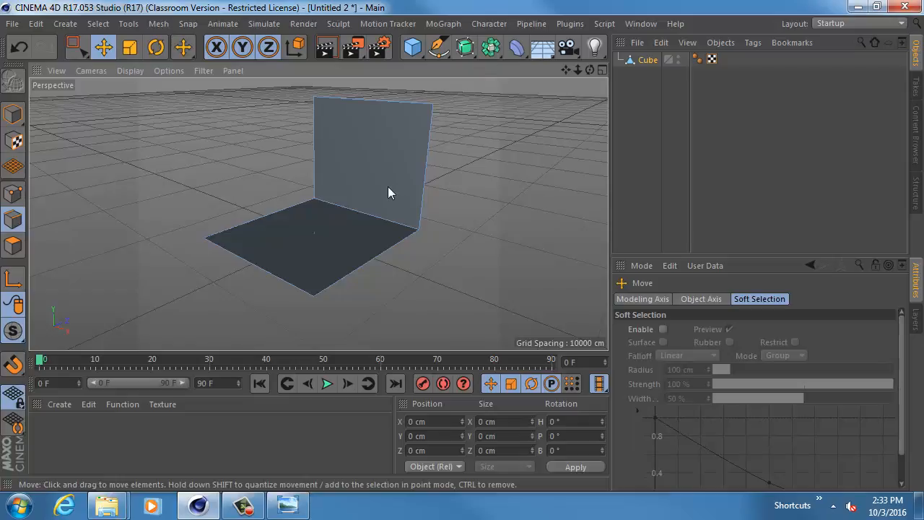
{"action": "left_click", "coordinate": [374, 216]}
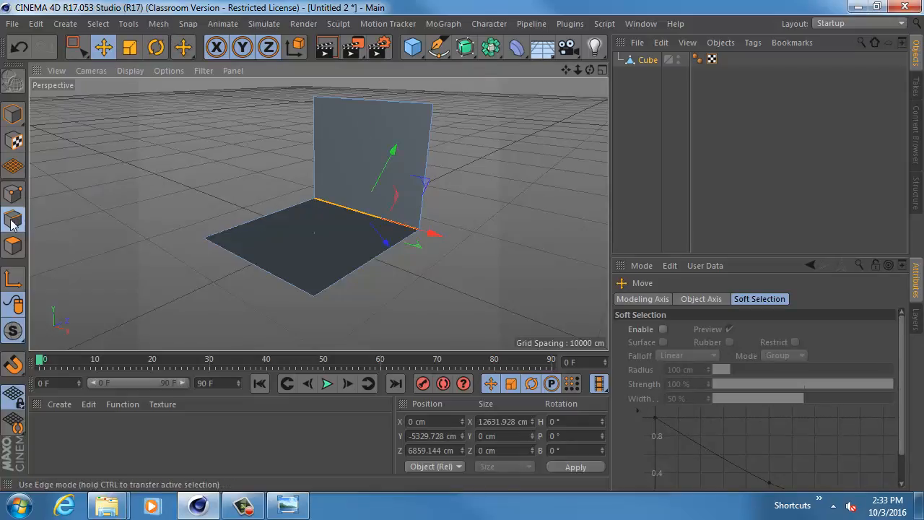
{"action": "key", "text": "m"}
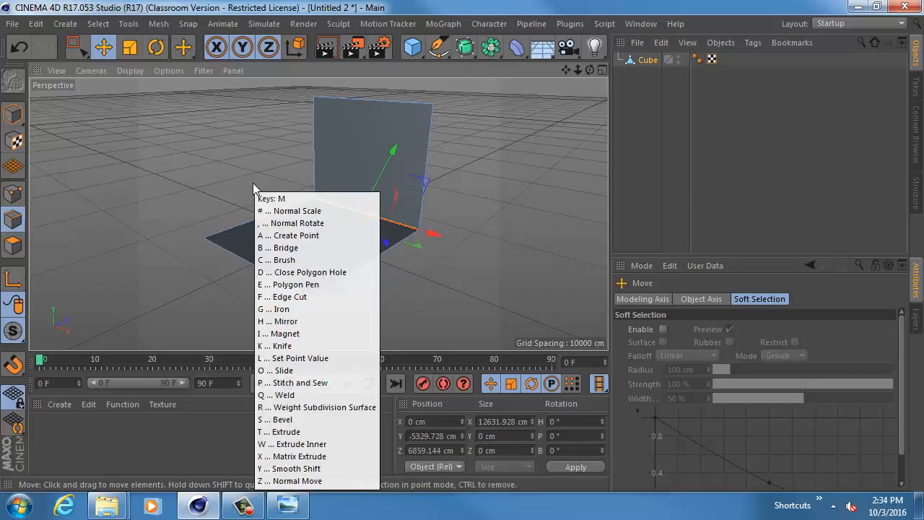
{"action": "left_click", "coordinate": [159, 24]}
{"action": "mouse_move", "coordinate": [134, 29]}
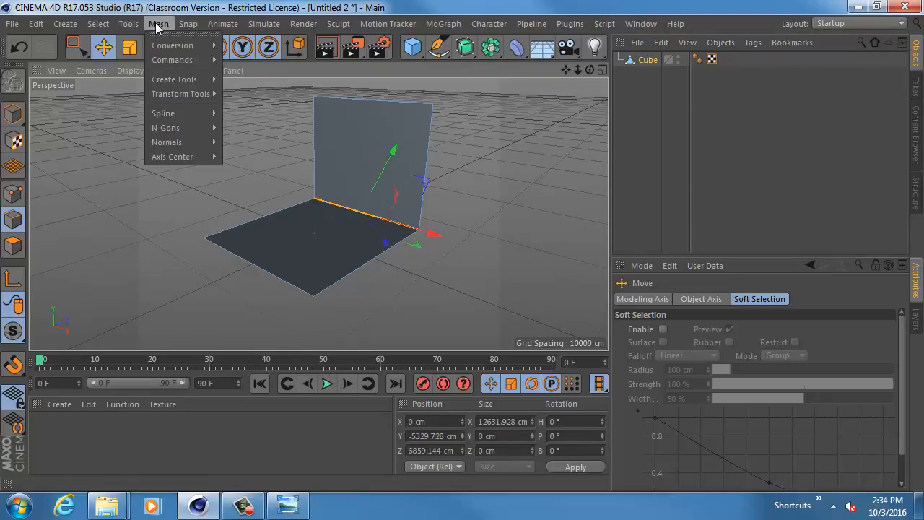
{"action": "mouse_move", "coordinate": [191, 79]}
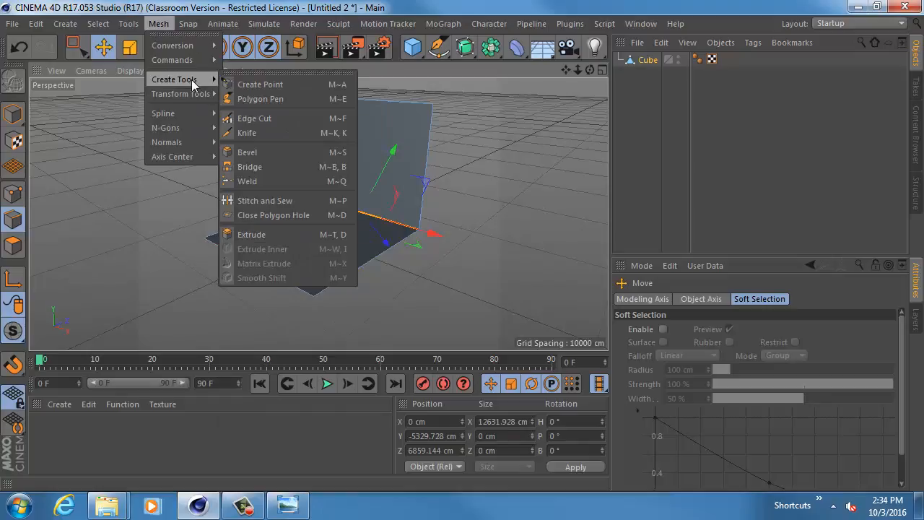
{"action": "mouse_move", "coordinate": [204, 57]}
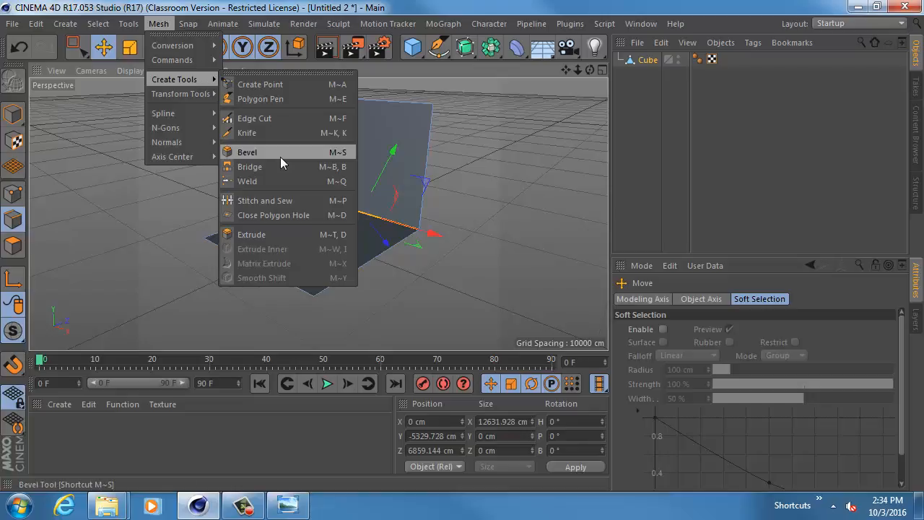
{"action": "left_click", "coordinate": [469, 138]}
{"action": "key", "text": "m"}
{"action": "key", "text": "s"}
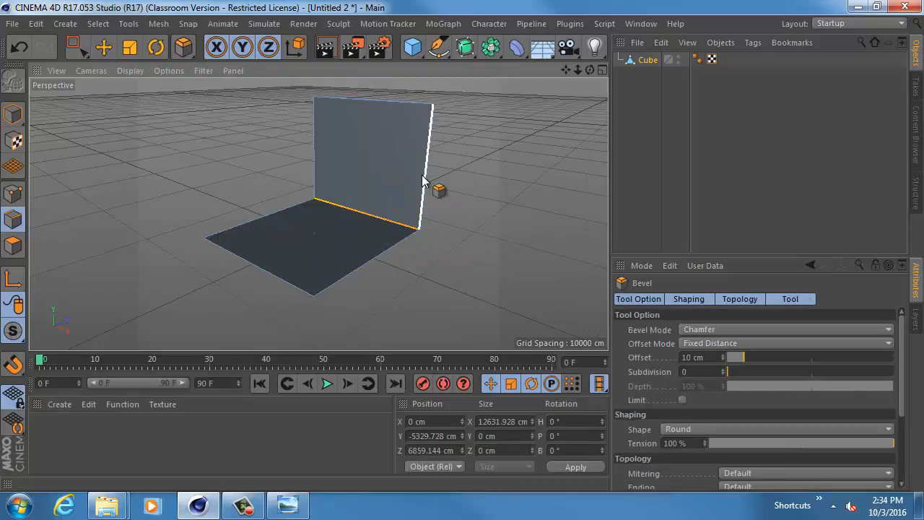
{"action": "left_click_drag", "start_coordinate": [373, 217], "coordinate": [384, 206]}
{"action": "left_click_drag", "start_coordinate": [431, 218], "coordinate": [382, 200], "text": "alt"}
{"action": "right_click_drag", "start_coordinate": [378, 198], "coordinate": [469, 218], "text": "alt"}
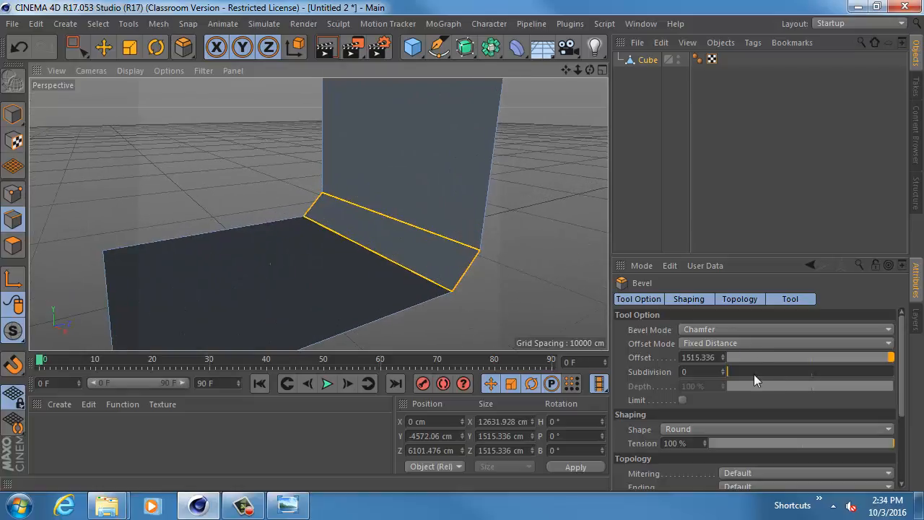
- Set the bevel's subdivision to 9 to round the seam, and check the smooth curve in Model mode
{"action": "left_click_drag", "start_coordinate": [734, 370], "coordinate": [803, 361]}
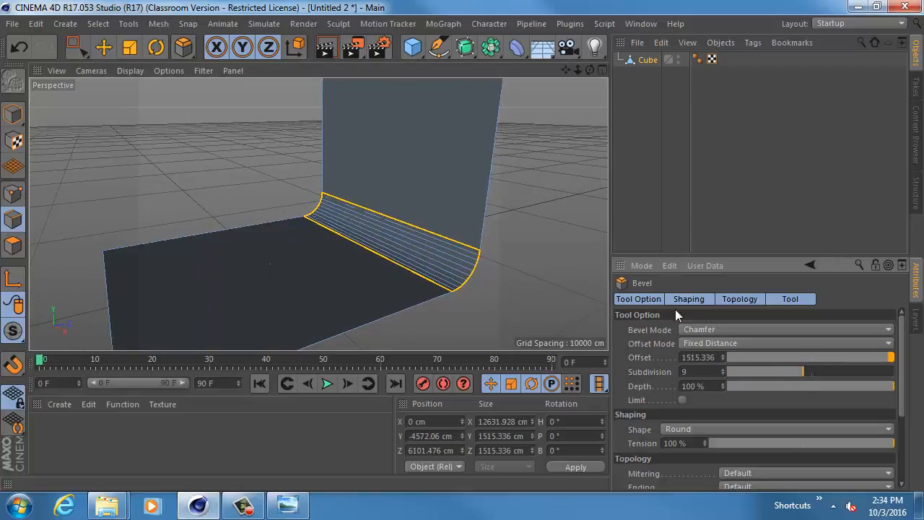
{"action": "left_click_drag", "start_coordinate": [496, 254], "coordinate": [513, 230], "text": "alt"}
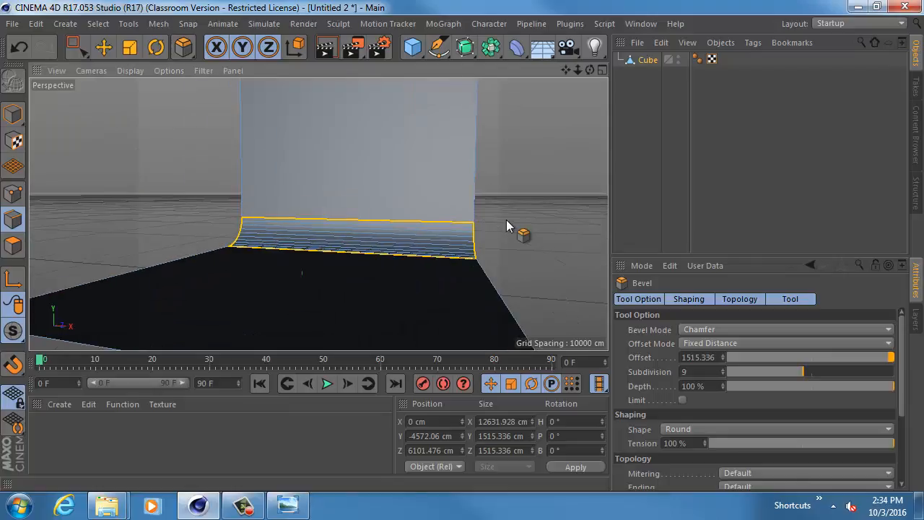
{"action": "left_click", "coordinate": [15, 115]}
{"action": "left_click_drag", "start_coordinate": [161, 166], "coordinate": [227, 206], "text": "alt"}
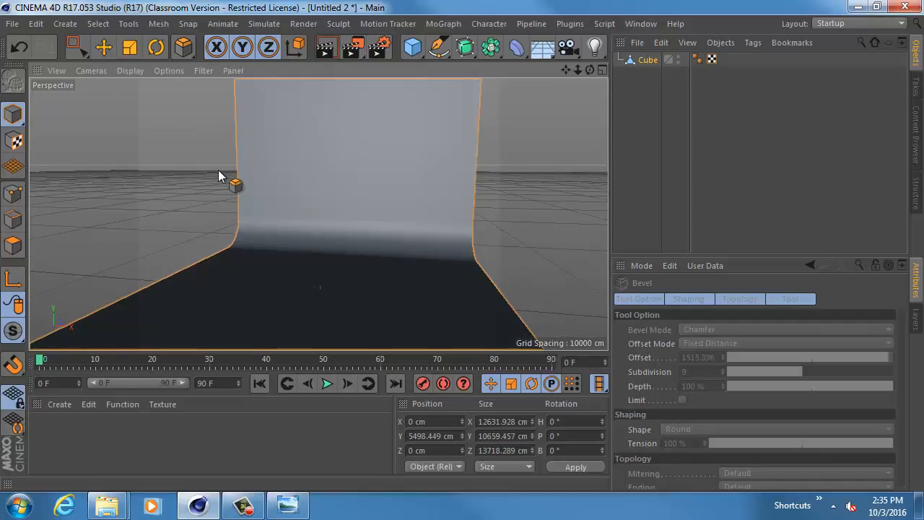
{"action": "scroll", "coordinate": [471, 176], "scroll_direction": "down", "scroll_amount": 2}
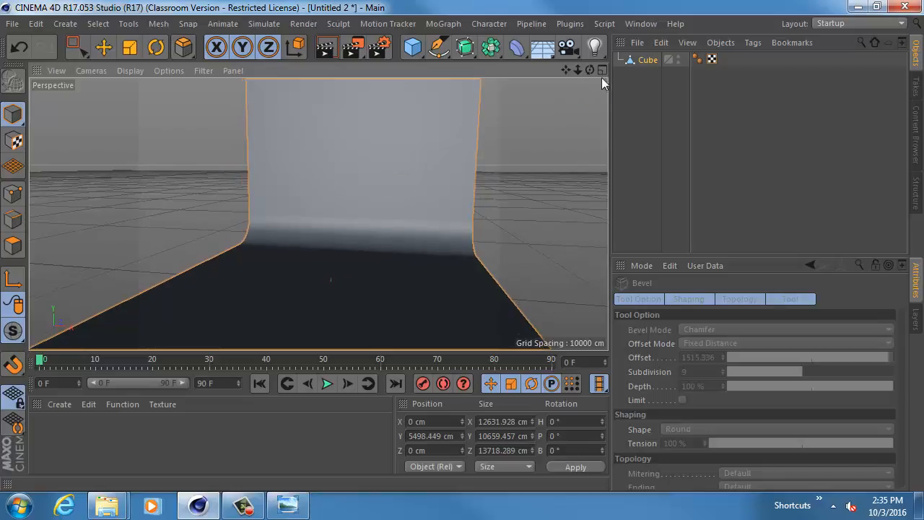
- Rename the Cube object as backdrop
{"action": "double_click", "coordinate": [647, 59]}
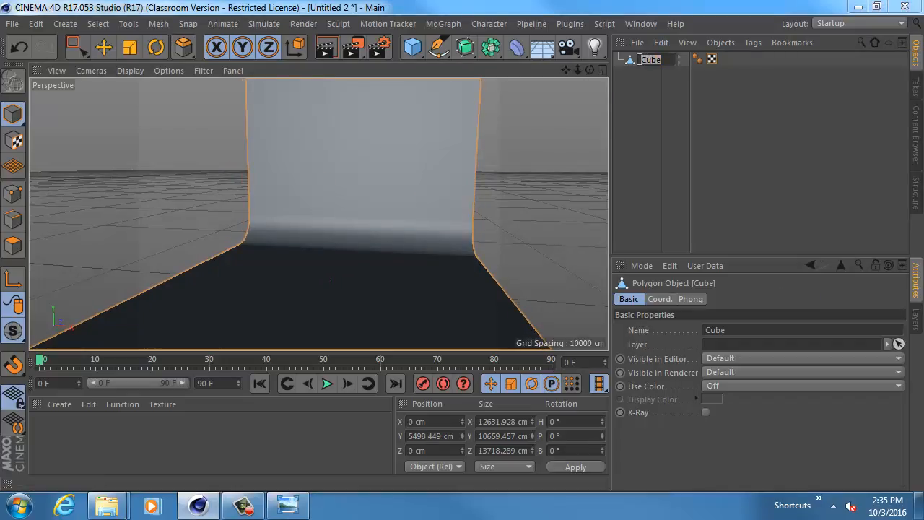
{"action": "type", "text": "drop"}
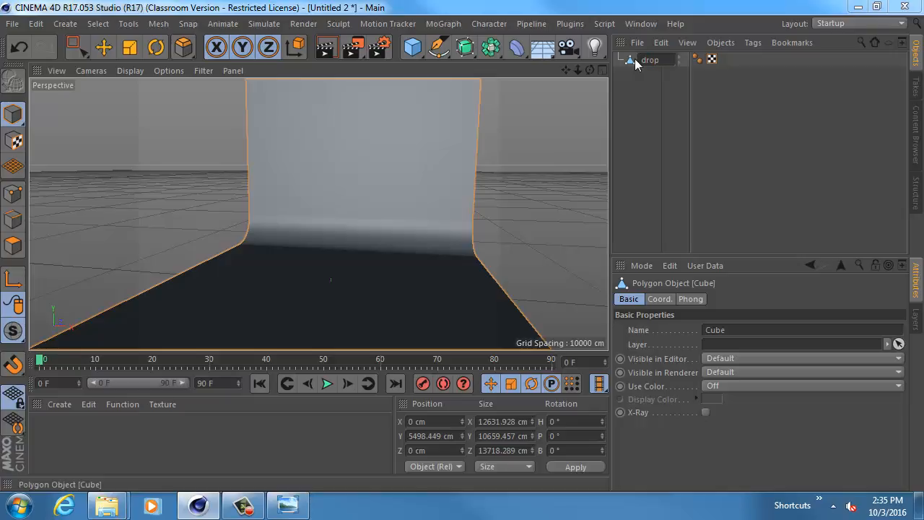
{"action": "key", "text": "BackSpace"}
{"action": "key", "text": "BackSpace"}
{"action": "key", "text": "BackSpace"}
{"action": "key", "text": "BackSpace"}
{"action": "type", "text": "backdrop"}
{"action": "key", "text": "Return"}
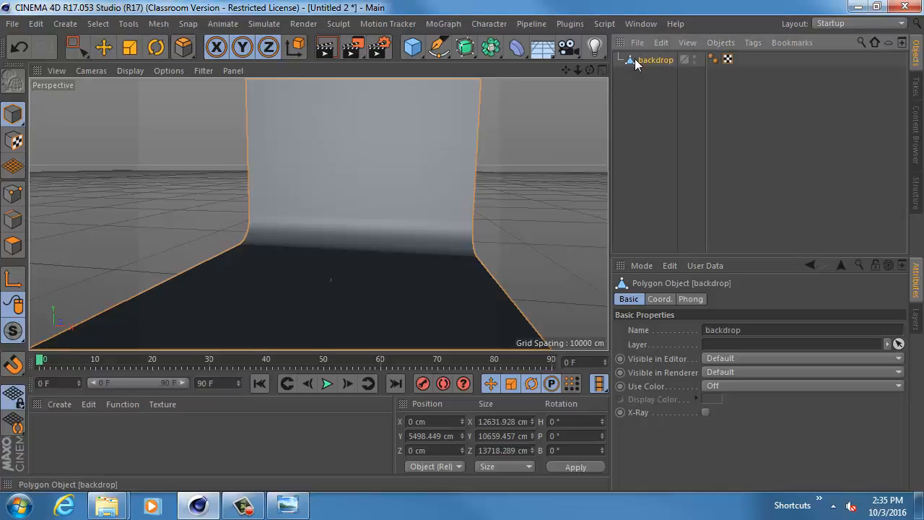
- Create a new layer from the selected backdrop object
{"action": "left_click", "coordinate": [916, 316]}
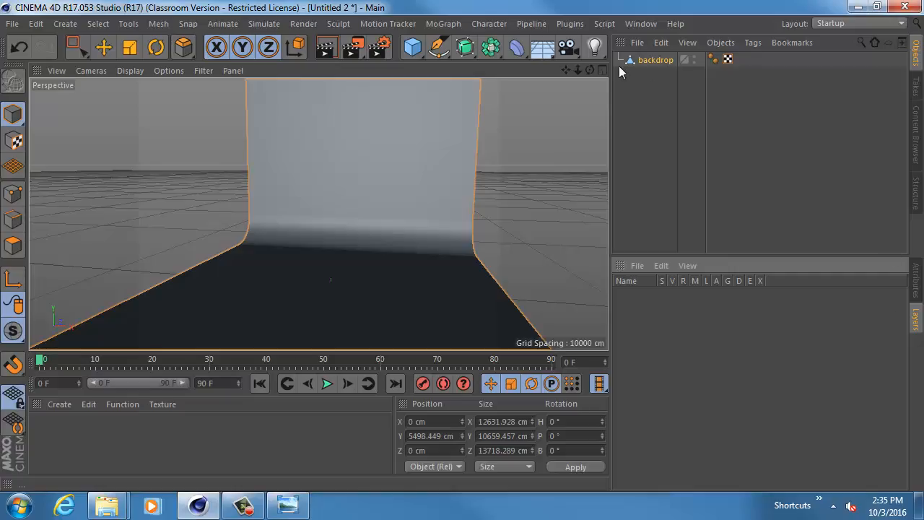
{"action": "left_click", "coordinate": [638, 266]}
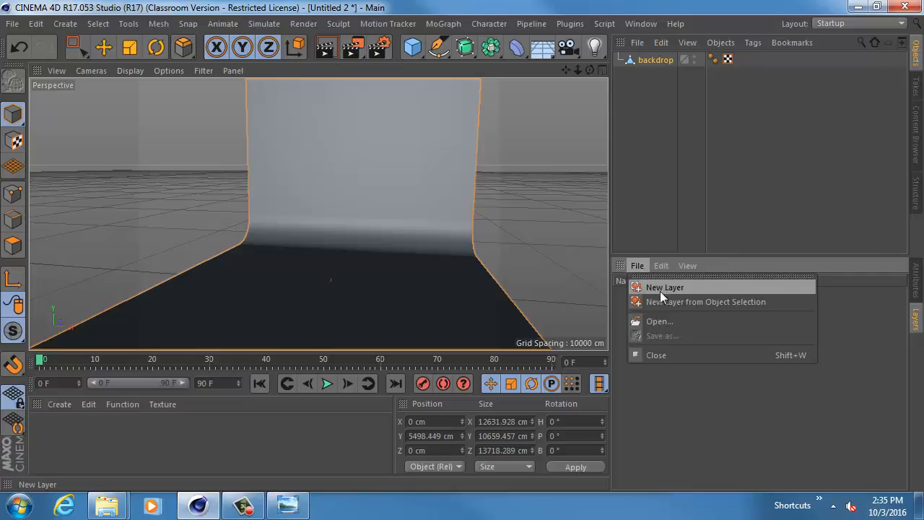
{"action": "left_click", "coordinate": [707, 302]}
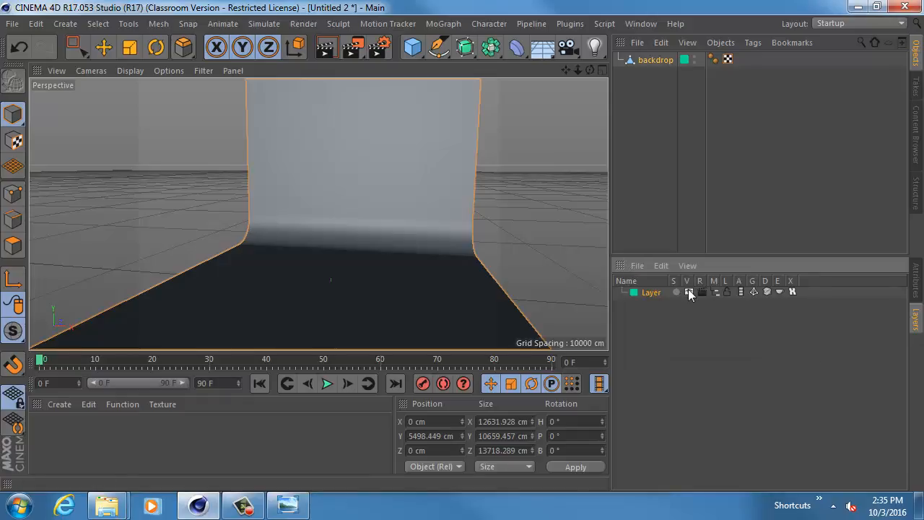
- Toggle the new layer's viewport visibility off and back on to test hiding the backdrop
{"action": "left_click", "coordinate": [689, 290]}
{"action": "left_click", "coordinate": [689, 290]}
{"action": "left_click", "coordinate": [689, 290]}
{"action": "left_click", "coordinate": [689, 291]}
{"action": "left_click", "coordinate": [689, 290]}
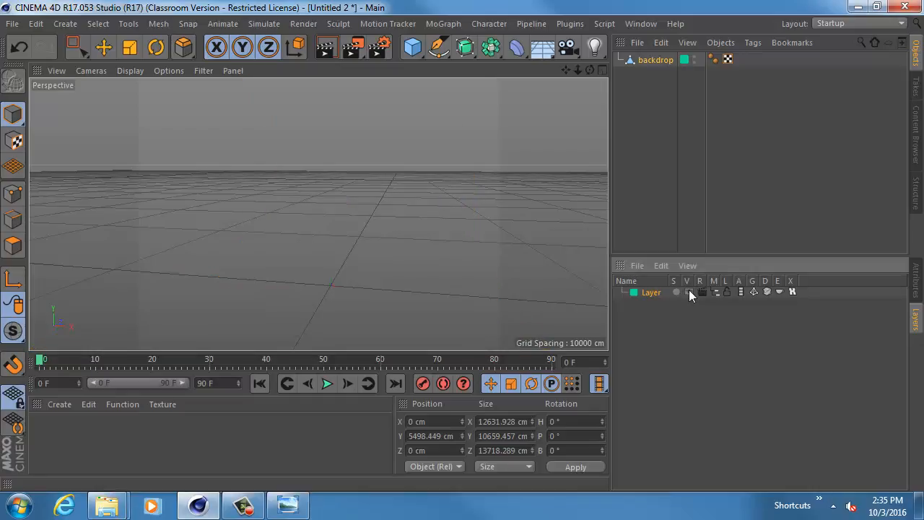
{"action": "left_click", "coordinate": [691, 292]}
{"action": "left_click", "coordinate": [690, 292]}
{"action": "left_click", "coordinate": [690, 292]}
{"action": "left_click", "coordinate": [691, 292]}
{"action": "left_click", "coordinate": [691, 292]}
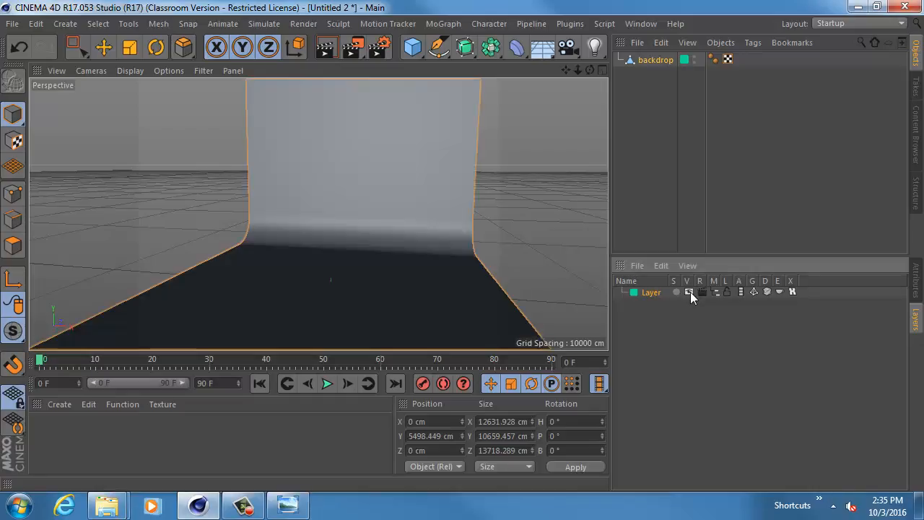
- Rename the new layer as Backdrop
{"action": "double_click", "coordinate": [652, 292]}
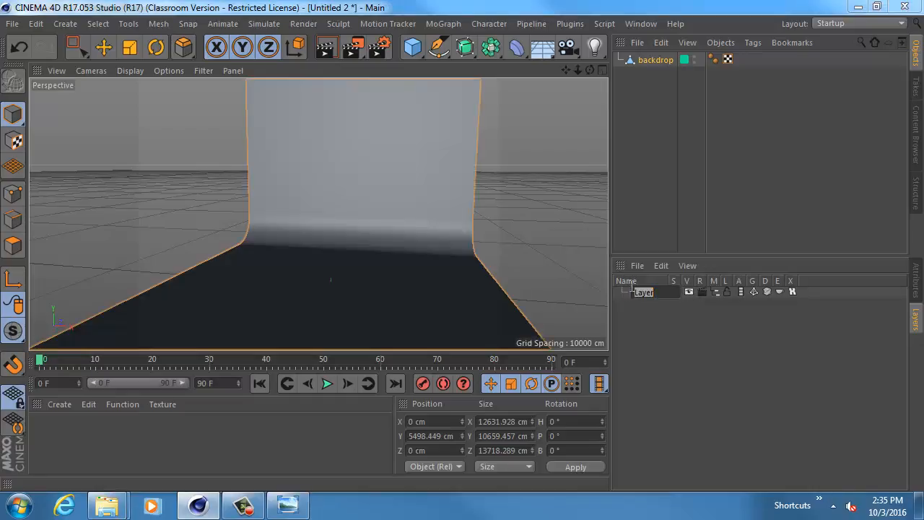
{"action": "type", "text": "Backdrop"}
{"action": "key", "text": "Return"}
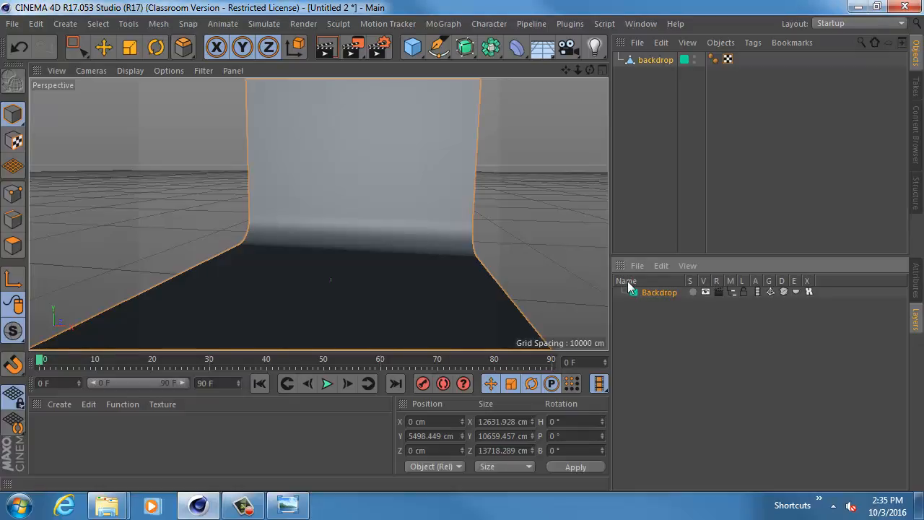
{"action": "left_click_drag", "start_coordinate": [624, 282], "coordinate": [566, 264]}
- Lock the Backdrop layer so the backdrop object cannot be selected or edited, and return to the attributes
{"action": "left_click", "coordinate": [104, 48]}
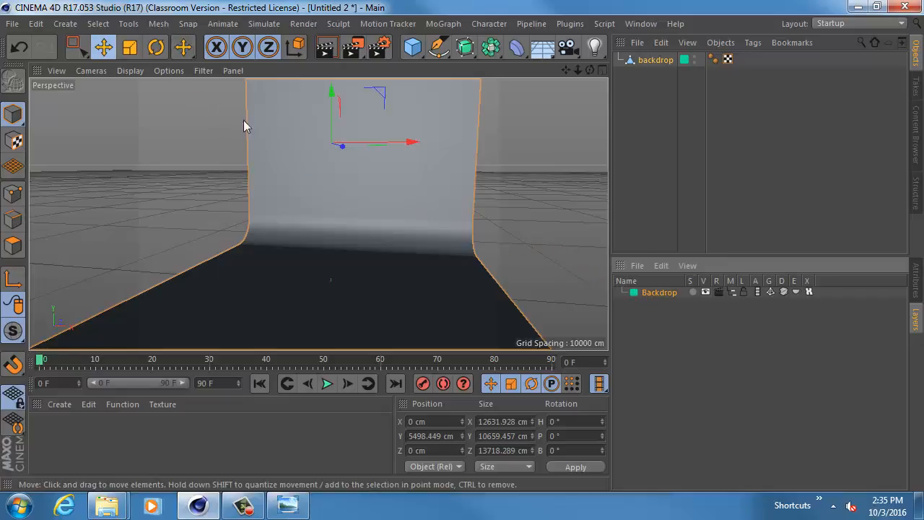
{"action": "left_click_drag", "start_coordinate": [515, 215], "coordinate": [530, 182], "text": "alt"}
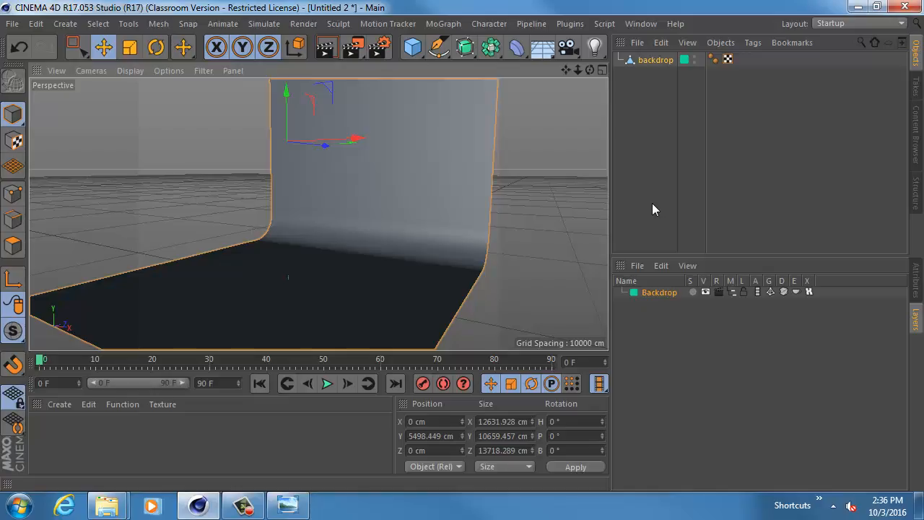
{"action": "right_click", "coordinate": [653, 298]}
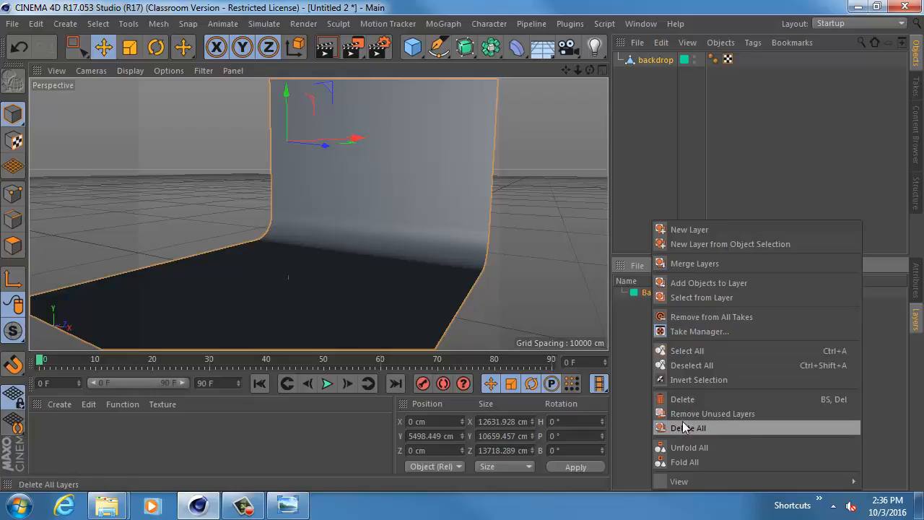
{"action": "left_click", "coordinate": [645, 330]}
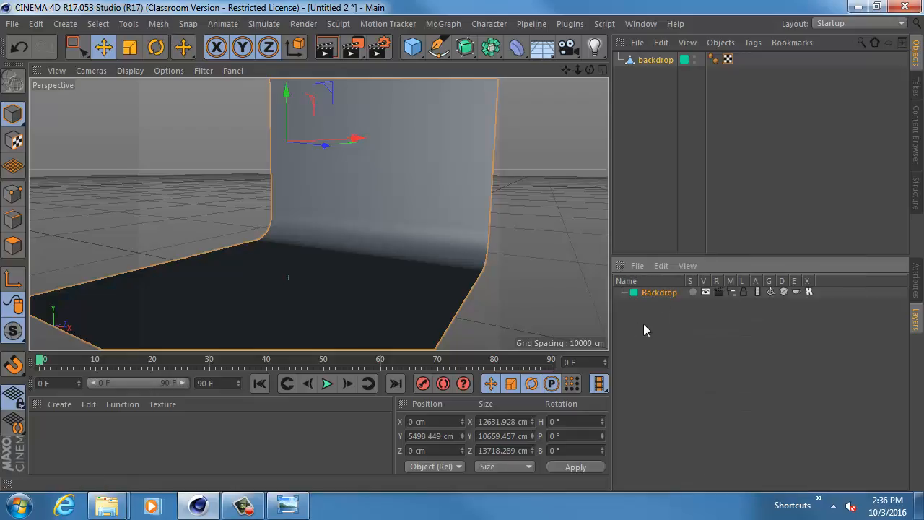
{"action": "left_click", "coordinate": [744, 294]}
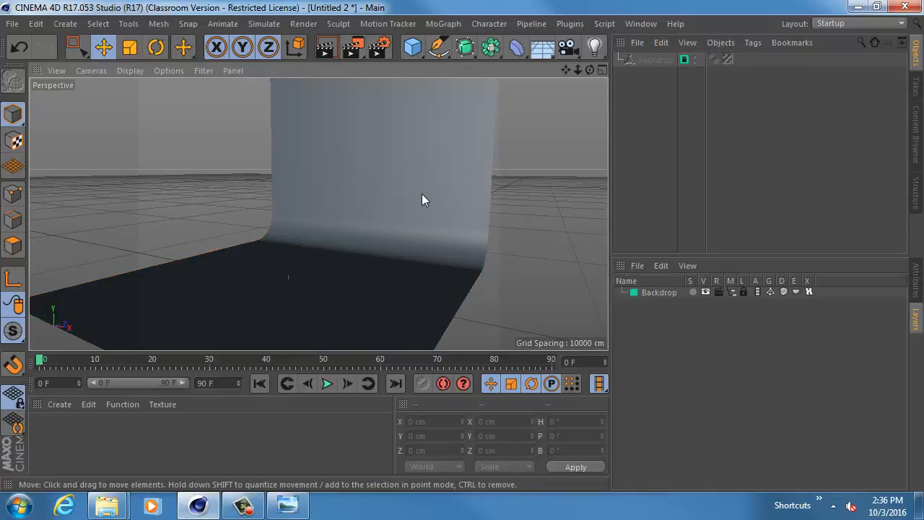
{"action": "left_click", "coordinate": [918, 282]}
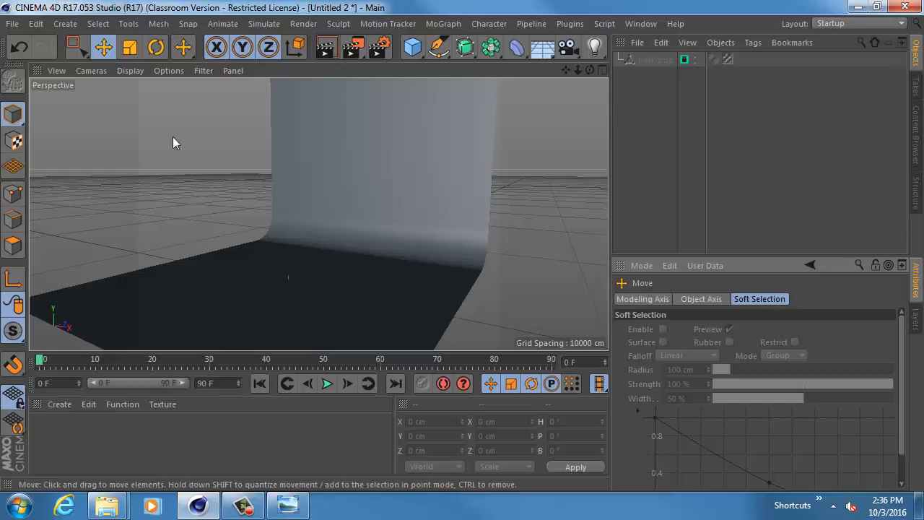
- Draw an open four-point Bezier spline with the Pen tool, arching from beside the floor past the back wall and down over the floor
{"action": "left_click", "coordinate": [65, 23]}
{"action": "mouse_move", "coordinate": [79, 48]}
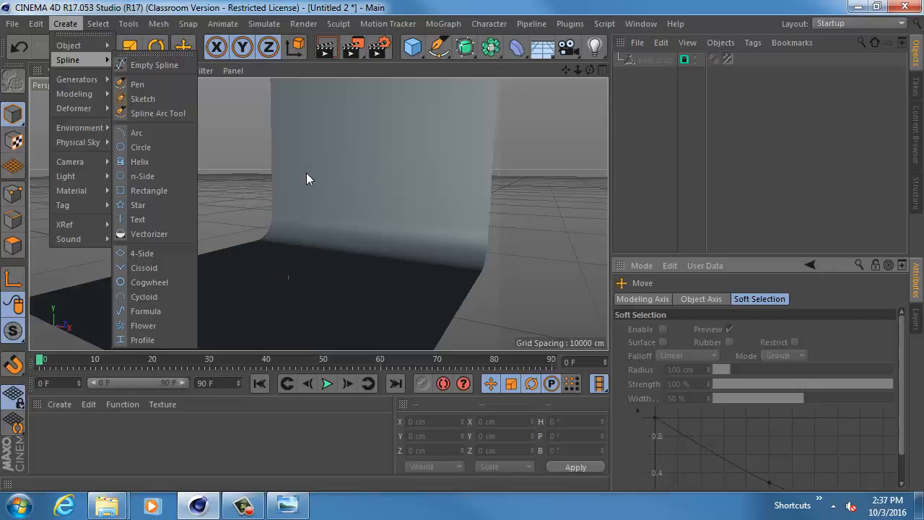
{"action": "left_click", "coordinate": [156, 84]}
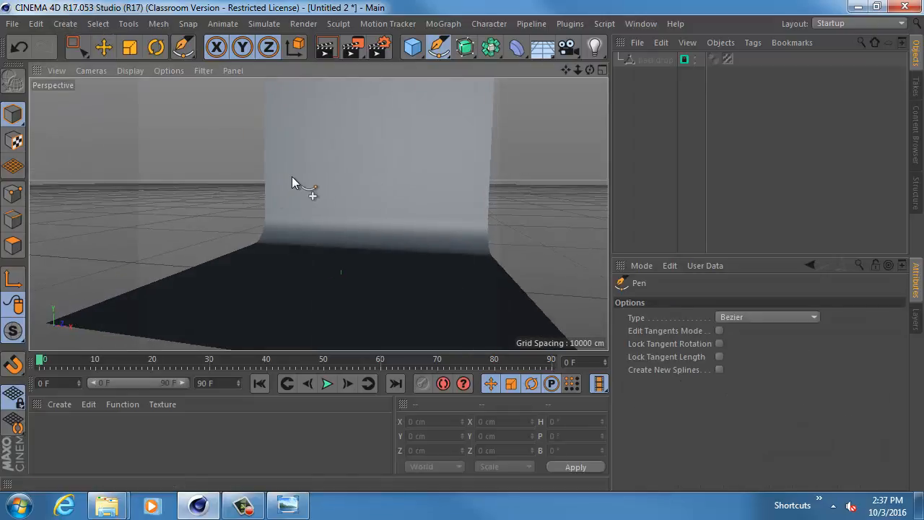
{"action": "left_click_drag", "start_coordinate": [424, 154], "coordinate": [290, 200], "text": "alt"}
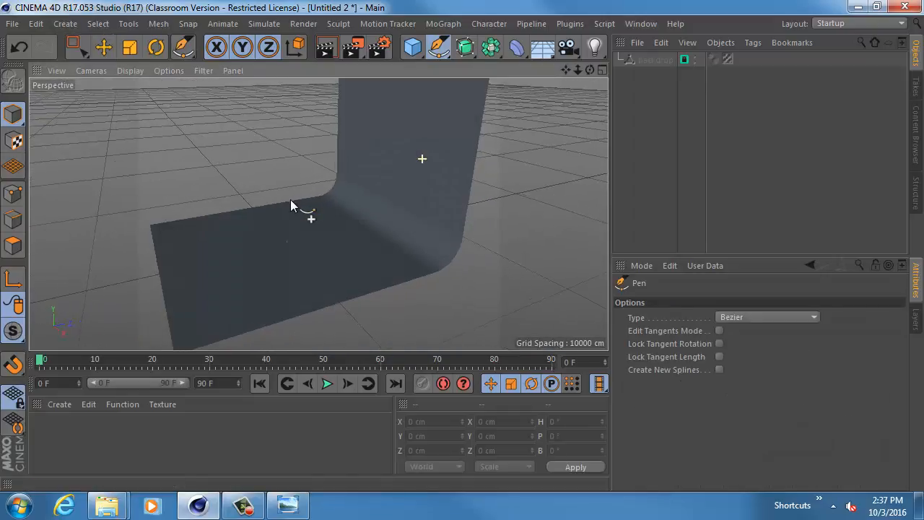
{"action": "left_click", "coordinate": [168, 186]}
{"action": "left_click_drag", "start_coordinate": [249, 128], "coordinate": [295, 129]}
{"action": "left_click_drag", "start_coordinate": [387, 168], "coordinate": [373, 205]}
{"action": "left_click", "coordinate": [325, 240]}
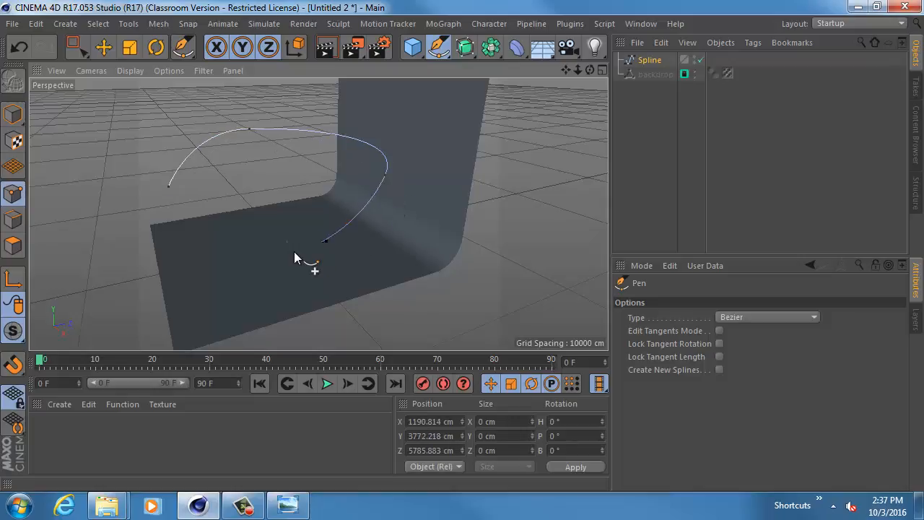
- Undo the Pen strokes in the perspective view until the test spline is removed, leaving only the backdrop
{"action": "left_click_drag", "start_coordinate": [257, 235], "coordinate": [220, 239]}
{"action": "left_click_drag", "start_coordinate": [174, 270], "coordinate": [310, 239], "text": "alt"}
{"action": "key", "text": "ctrl+z"}
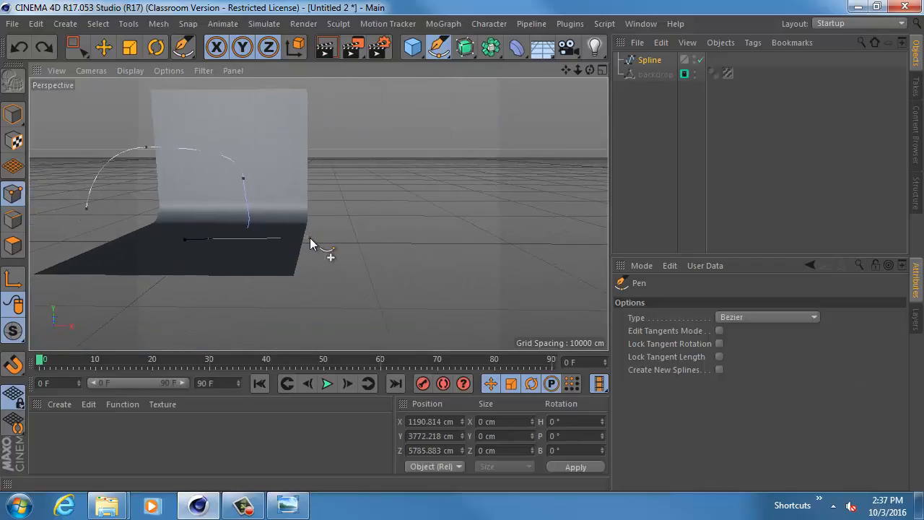
{"action": "key", "text": "ctrl+z"}
{"action": "key", "text": "ctrl+z"}
{"action": "key", "text": "ctrl+z"}
{"action": "middle_click_drag", "start_coordinate": [300, 239], "coordinate": [320, 244], "text": "alt"}
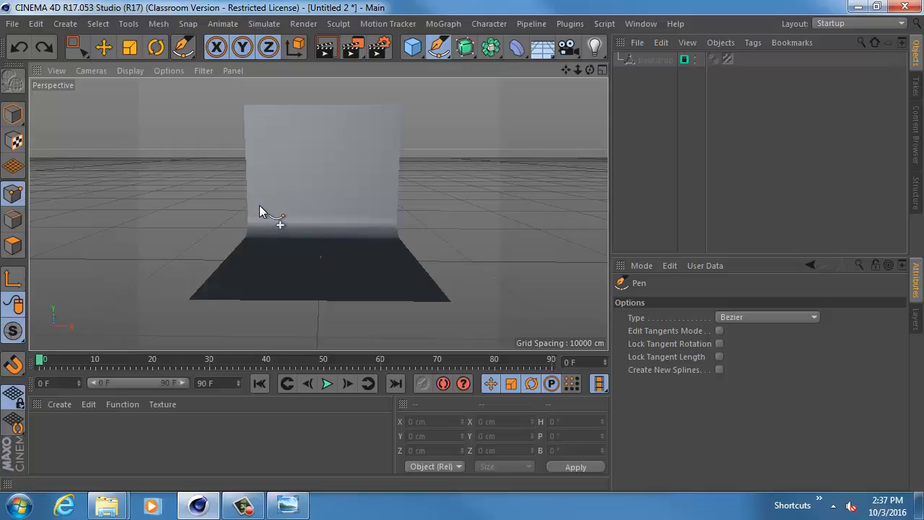
- Switch to a maximized Right view and frame the area around the vertical axis just above the backdrop's floor
{"action": "middle_click", "coordinate": [333, 192]}
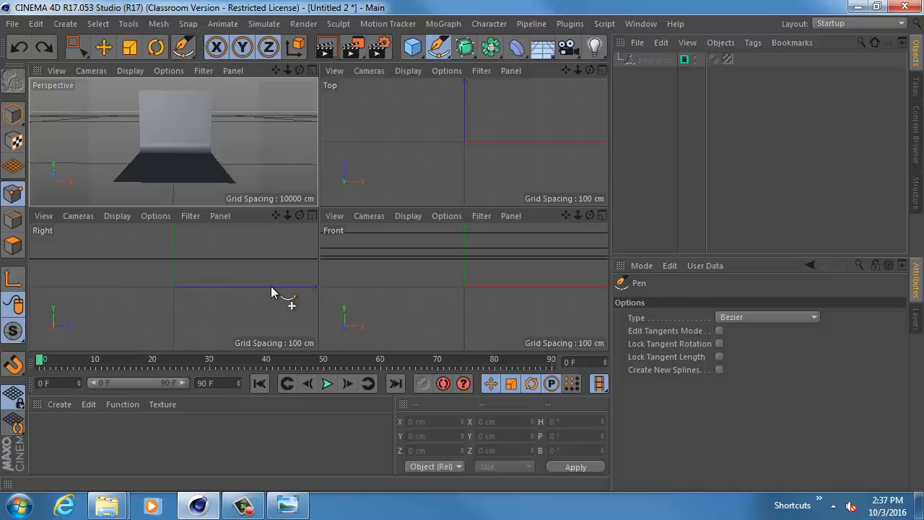
{"action": "middle_click", "coordinate": [216, 288]}
{"action": "right_click_drag", "start_coordinate": [392, 214], "coordinate": [34, 173], "text": "alt"}
{"action": "right_click_drag", "start_coordinate": [242, 193], "coordinate": [331, 207], "text": "alt"}
{"action": "middle_click_drag", "start_coordinate": [440, 202], "coordinate": [248, 202], "text": "alt"}
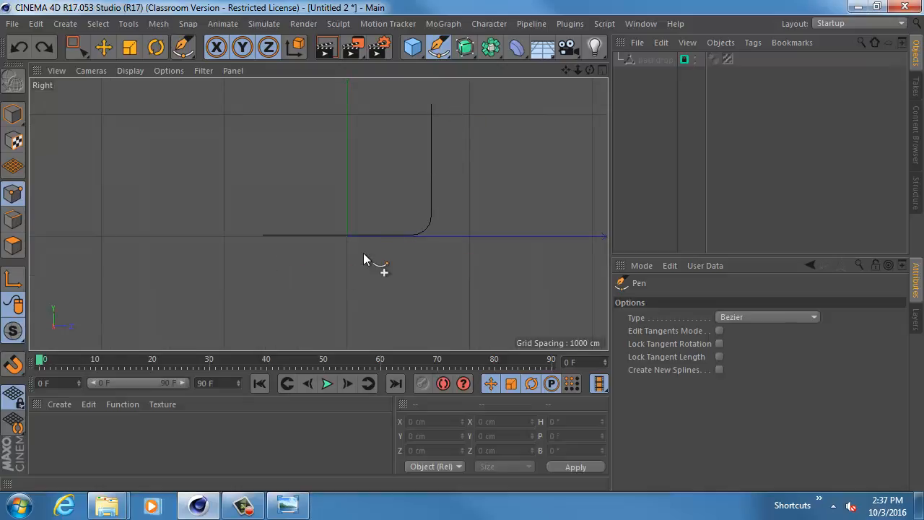
{"action": "right_click_drag", "start_coordinate": [439, 235], "coordinate": [122, 204], "text": "alt"}
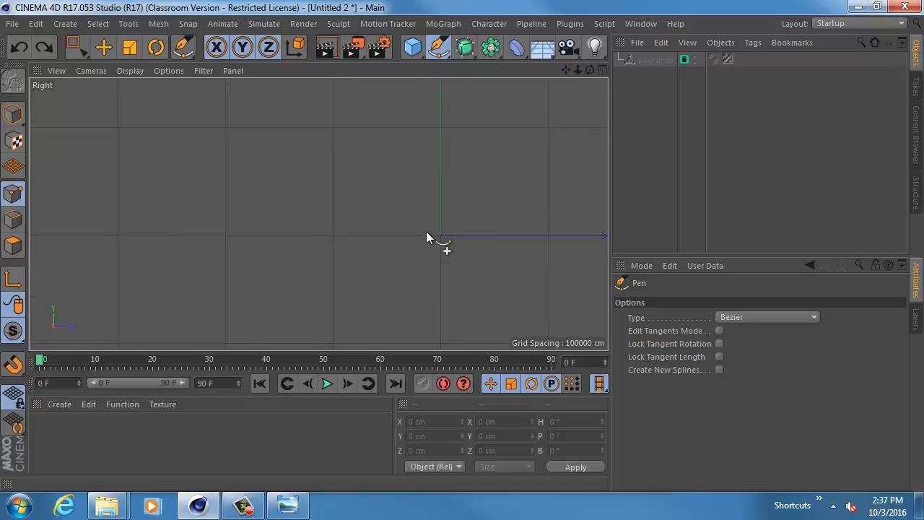
{"action": "right_click_drag", "start_coordinate": [371, 221], "coordinate": [528, 229], "text": "alt"}
{"action": "middle_click_drag", "start_coordinate": [527, 227], "coordinate": [336, 165], "text": "alt"}
{"action": "right_click_drag", "start_coordinate": [330, 166], "coordinate": [452, 207], "text": "alt"}
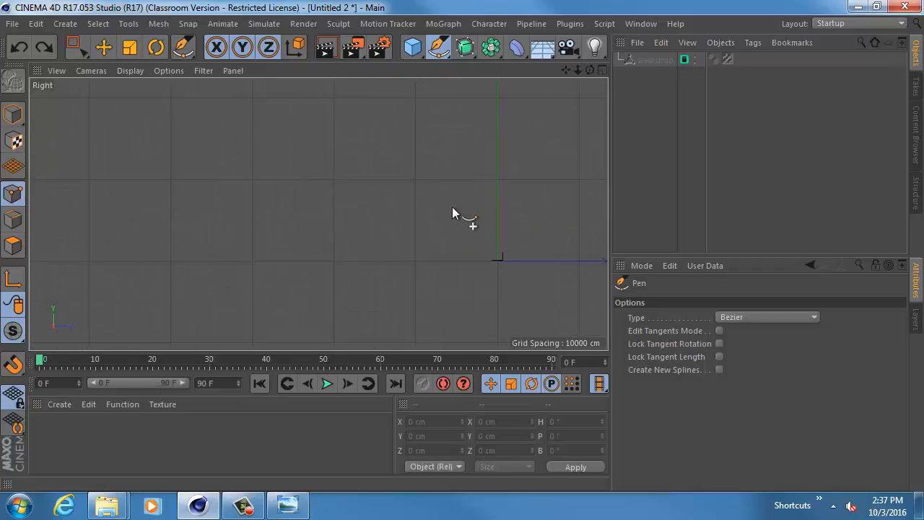
{"action": "middle_click_drag", "start_coordinate": [452, 207], "coordinate": [322, 146], "text": "alt"}
{"action": "right_click_drag", "start_coordinate": [334, 165], "coordinate": [441, 205], "text": "alt"}
{"action": "middle_click_drag", "start_coordinate": [440, 206], "coordinate": [318, 213], "text": "alt"}
{"action": "right_click_drag", "start_coordinate": [318, 213], "coordinate": [404, 209], "text": "alt"}
{"action": "middle_click_drag", "start_coordinate": [404, 209], "coordinate": [318, 151], "text": "alt"}
{"action": "right_click_drag", "start_coordinate": [318, 151], "coordinate": [390, 234], "text": "alt"}
{"action": "middle_click_drag", "start_coordinate": [362, 226], "coordinate": [307, 76], "text": "alt"}
{"action": "right_click_drag", "start_coordinate": [274, 169], "coordinate": [412, 207], "text": "alt"}
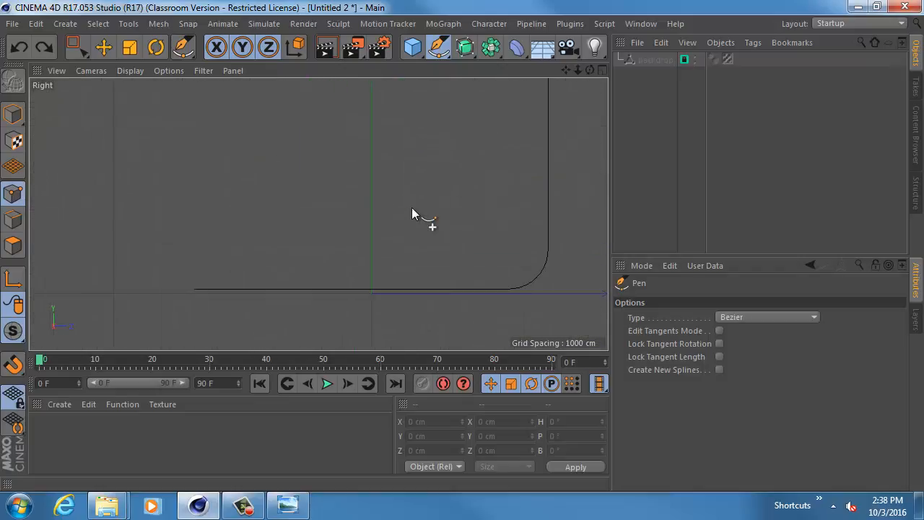
{"action": "middle_click_drag", "start_coordinate": [398, 210], "coordinate": [349, 150], "text": "alt"}
{"action": "right_click_drag", "start_coordinate": [241, 184], "coordinate": [436, 201], "text": "alt"}
{"action": "mouse_move", "coordinate": [436, 201]}
{"action": "middle_mouse_down", "text": "alt"}
{"action": "mouse_move", "coordinate": [393, 201]}
{"action": "mouse_move", "coordinate": [221, 142]}
{"action": "middle_mouse_up", "text": "alt"}
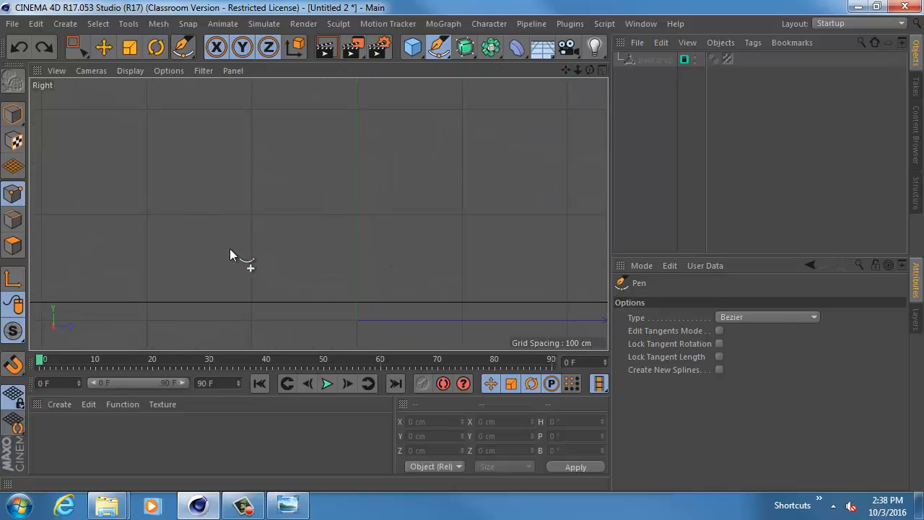
{"action": "right_click_drag", "start_coordinate": [230, 254], "coordinate": [275, 253], "text": "alt"}
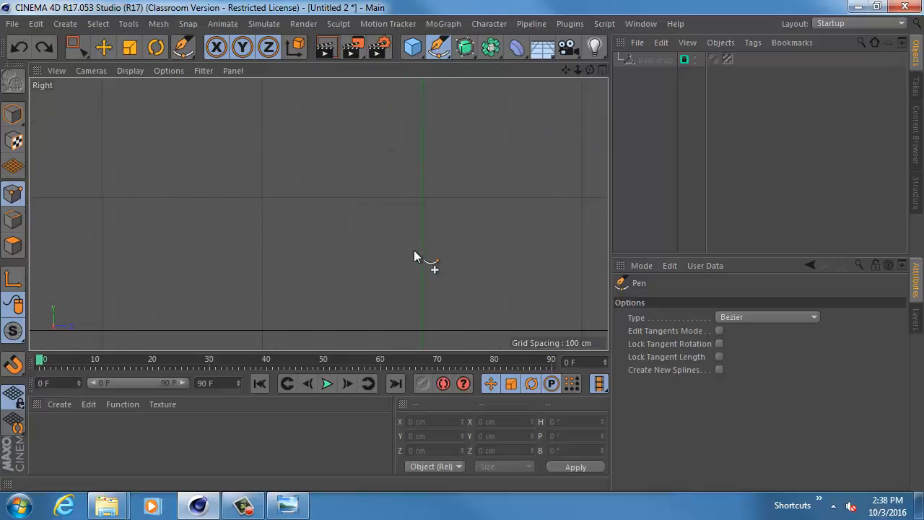
{"action": "middle_click_drag", "start_coordinate": [414, 250], "coordinate": [276, 188], "text": "alt"}
{"action": "right_click_drag", "start_coordinate": [484, 231], "coordinate": [341, 260], "text": "alt"}
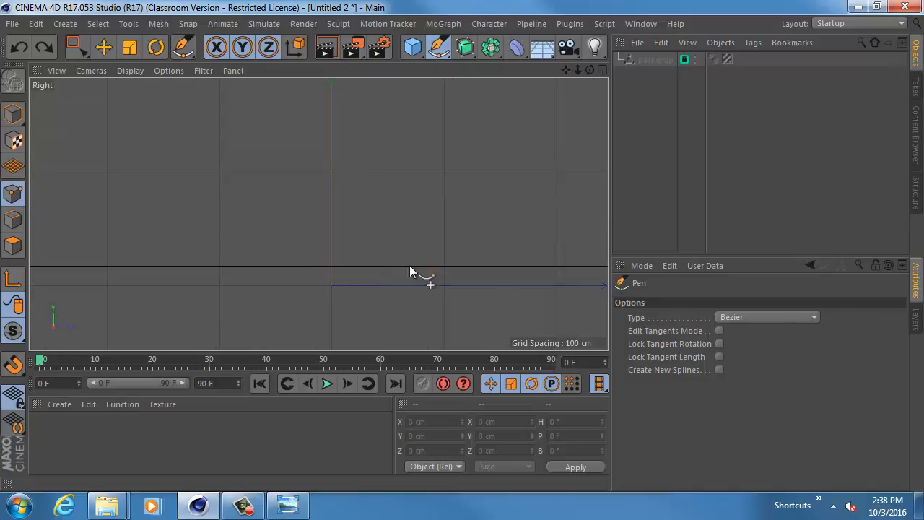
{"action": "right_click_drag", "start_coordinate": [317, 212], "coordinate": [322, 238], "text": "alt"}
{"action": "middle_click_drag", "start_coordinate": [322, 238], "coordinate": [335, 224], "text": "alt"}
{"action": "right_click_drag", "start_coordinate": [338, 227], "coordinate": [417, 234], "text": "alt"}
{"action": "middle_click_drag", "start_coordinate": [401, 203], "coordinate": [378, 251], "text": "alt"}
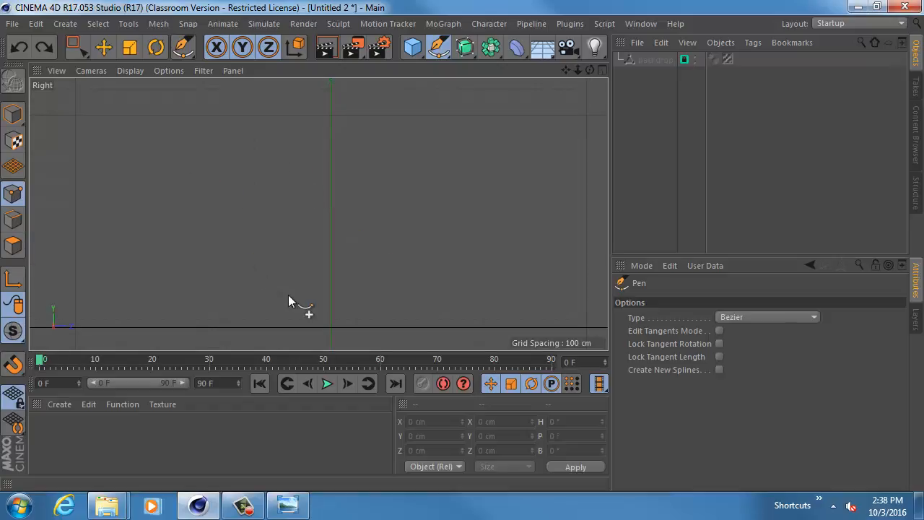
- Sketch a closed L-shaped trial profile beside the vertical axis with the Bezier Pen, and delete that spline
{"action": "key", "text": "Return"}
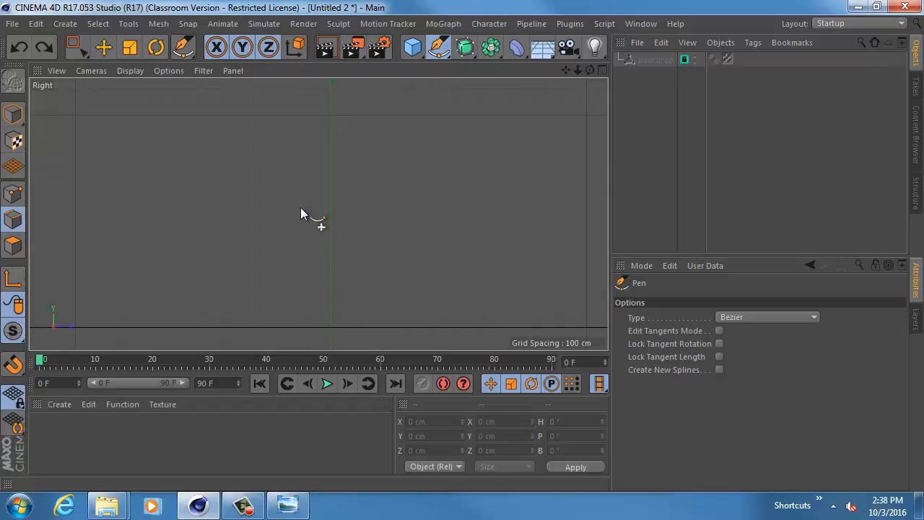
{"action": "left_click", "coordinate": [327, 313]}
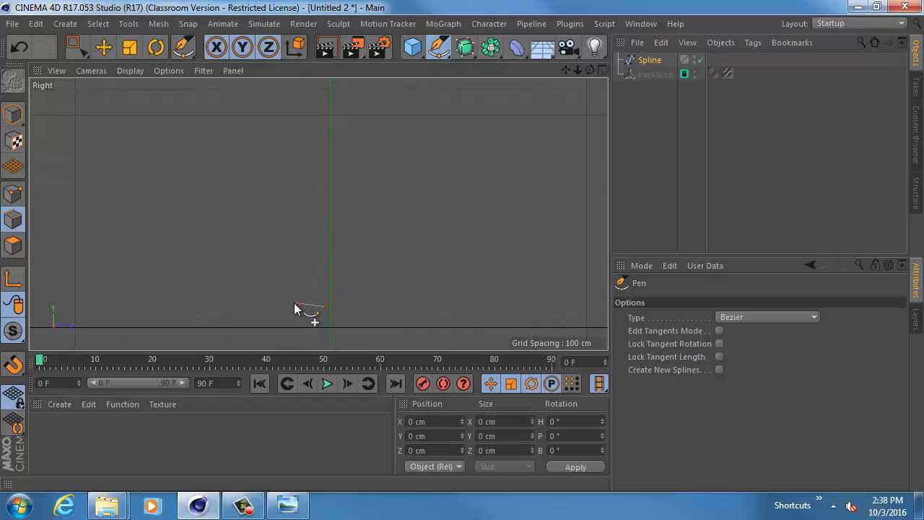
{"action": "left_click_drag", "start_coordinate": [273, 305], "coordinate": [258, 303]}
{"action": "left_click", "coordinate": [256, 265]}
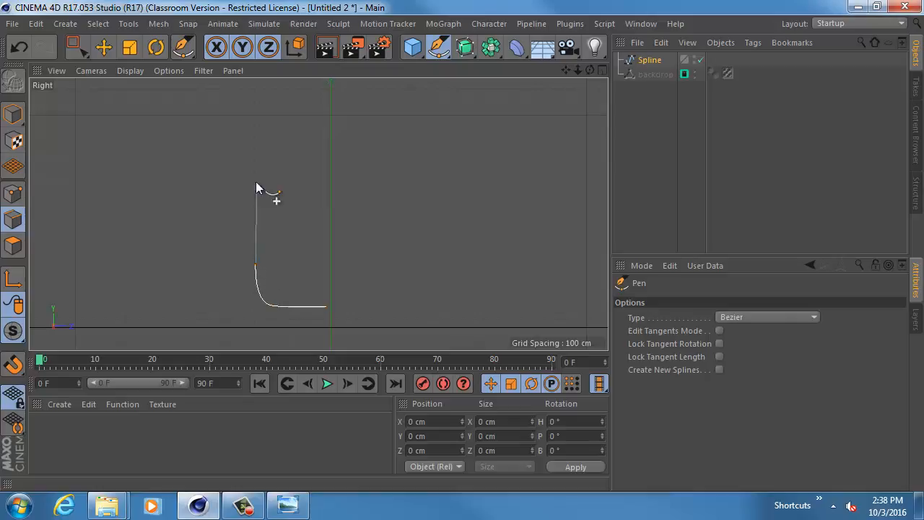
{"action": "left_click", "coordinate": [256, 130]}
{"action": "left_click", "coordinate": [232, 319]}
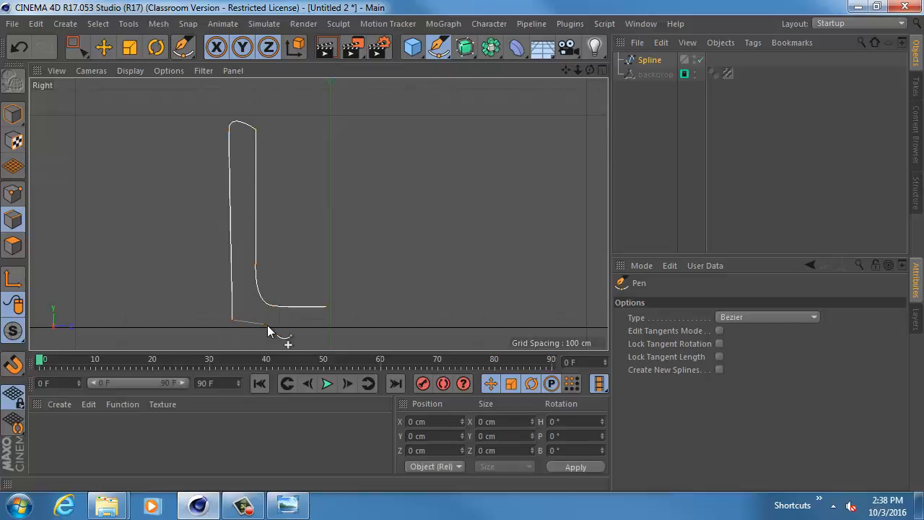
{"action": "left_click", "coordinate": [282, 325]}
{"action": "left_click", "coordinate": [330, 325]}
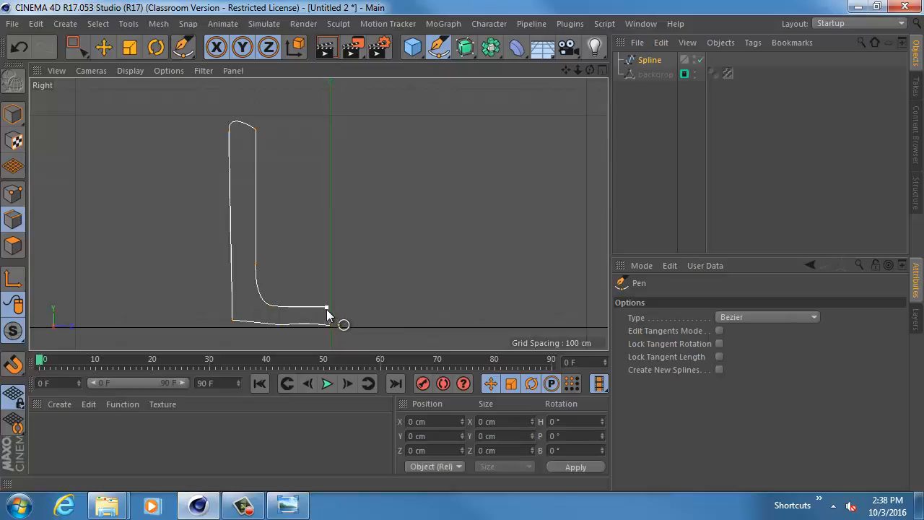
{"action": "left_click", "coordinate": [327, 310]}
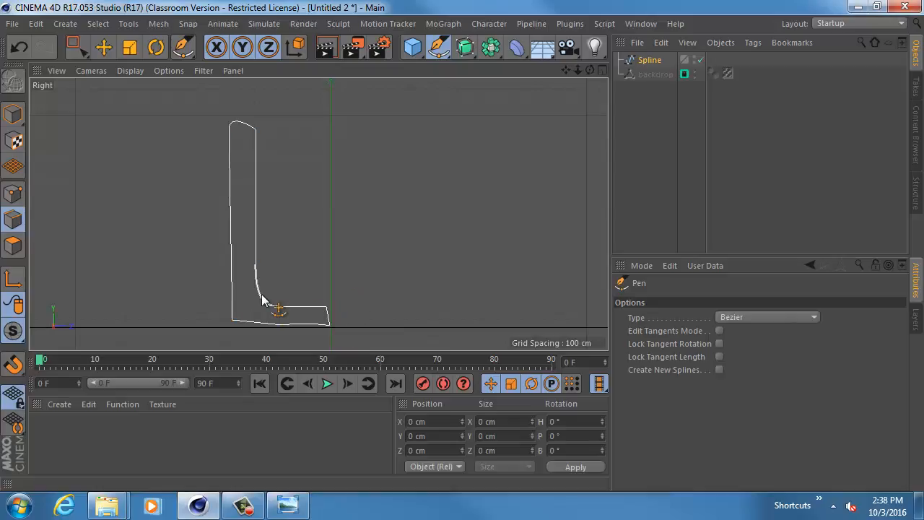
{"action": "left_click", "coordinate": [648, 60]}
{"action": "key", "text": "Delete"}
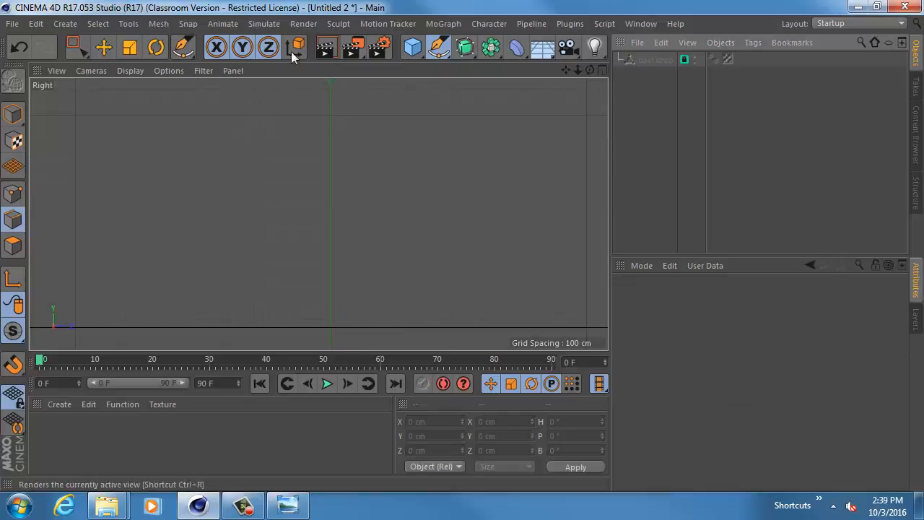
- Reactivate the Pen tool and enable snapping with Workplane Snap and Grid Point Snap
{"action": "left_click", "coordinate": [65, 23]}
{"action": "mouse_move", "coordinate": [93, 79]}
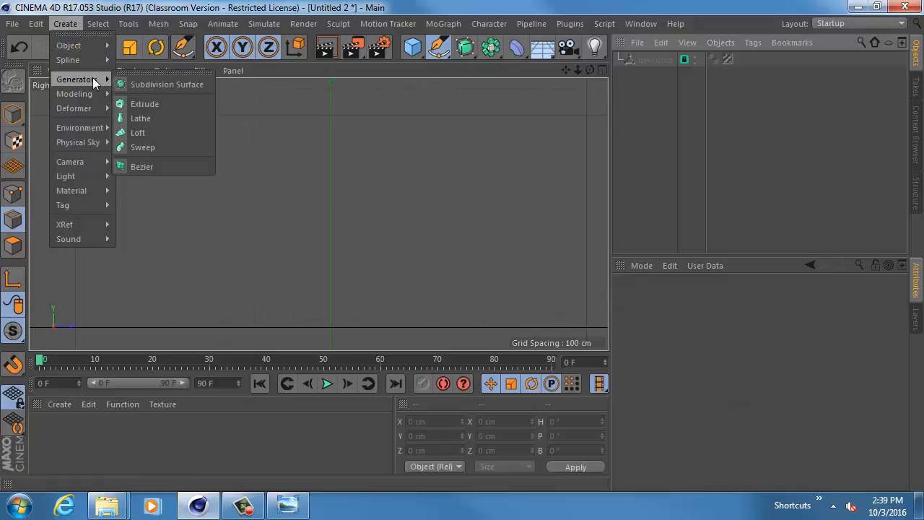
{"action": "mouse_move", "coordinate": [92, 61]}
{"action": "left_click", "coordinate": [141, 83]}
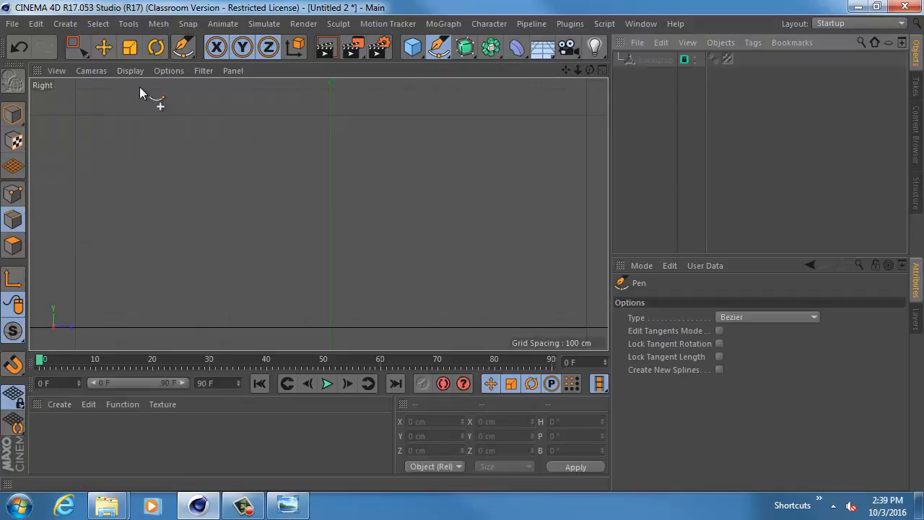
{"action": "left_click", "coordinate": [14, 369]}
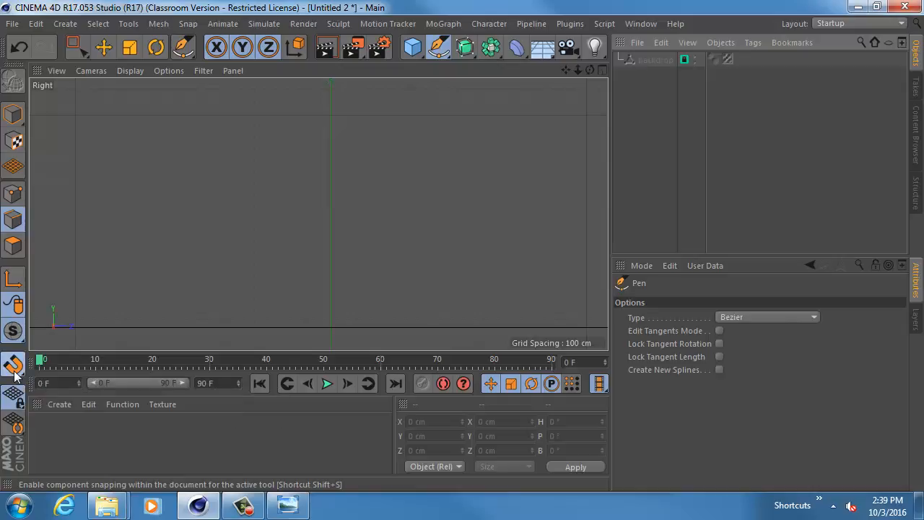
{"action": "left_click", "coordinate": [15, 368]}
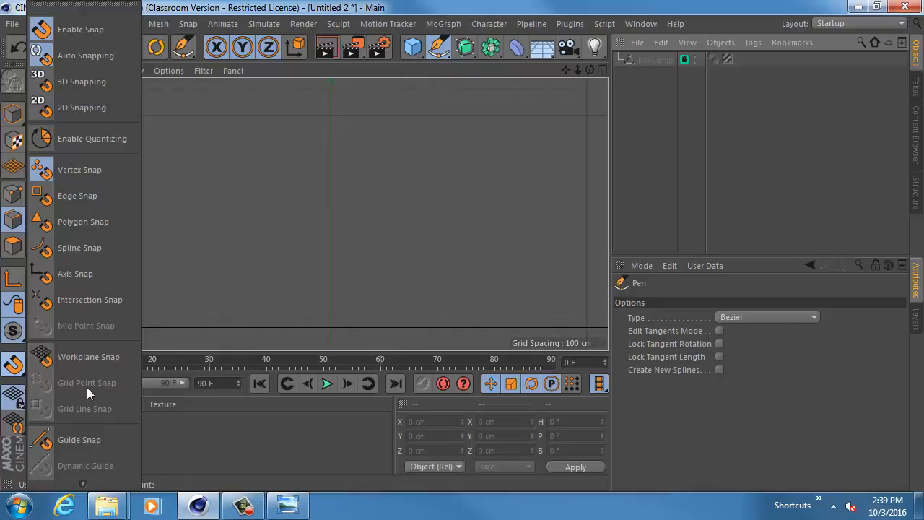
{"action": "left_click", "coordinate": [90, 362]}
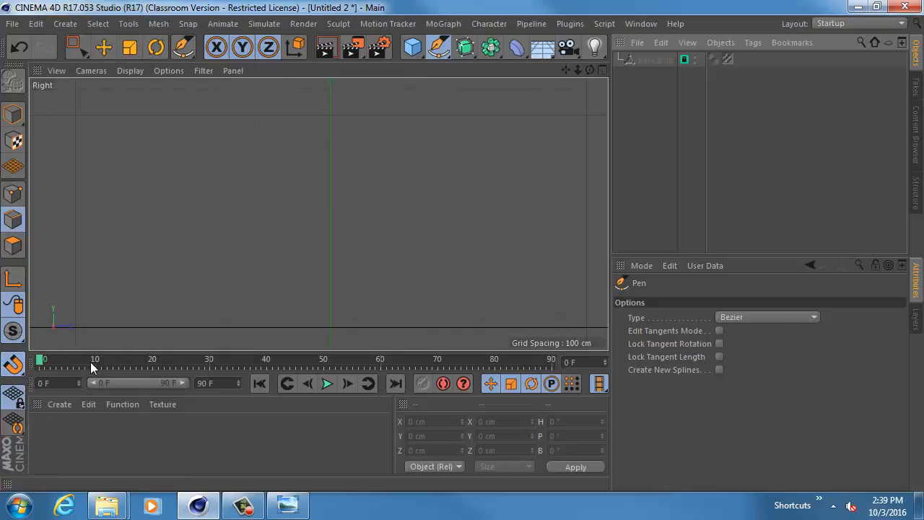
{"action": "left_click", "coordinate": [13, 363]}
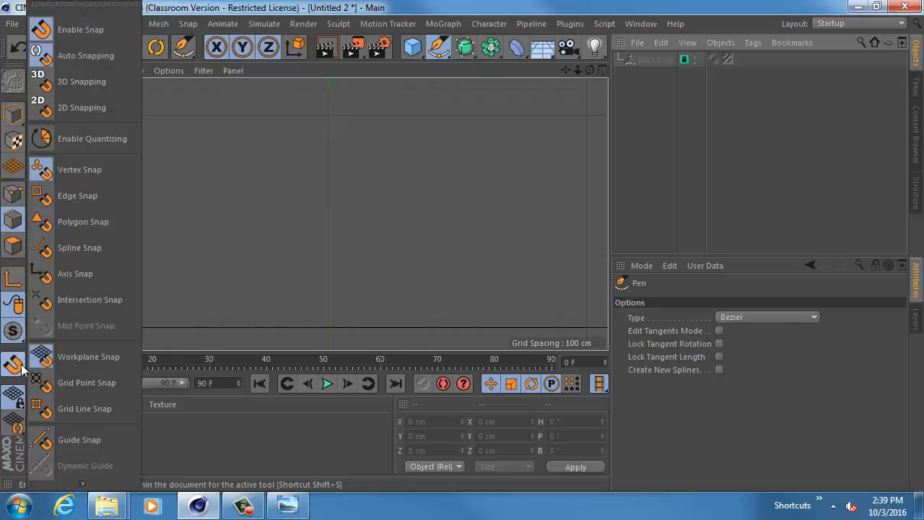
{"action": "left_click", "coordinate": [78, 382]}
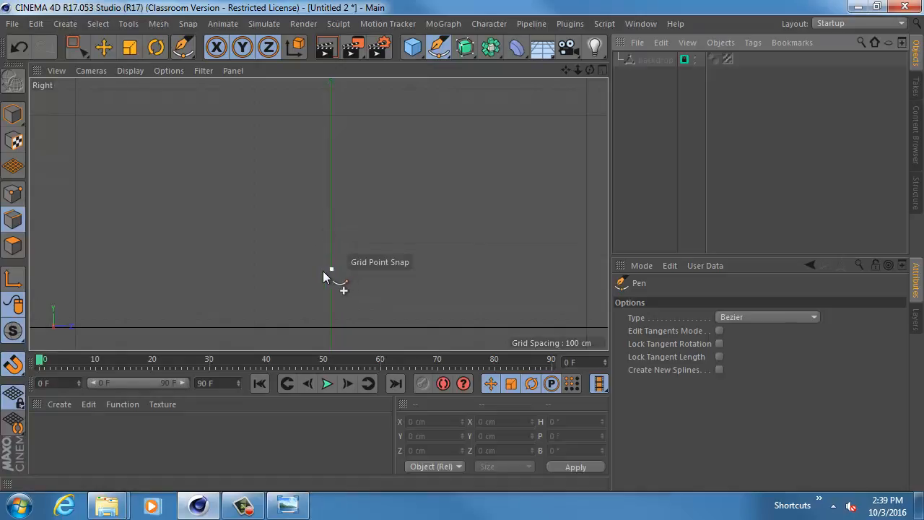
- Draw the profile's inner outline on grid points, from the vertical axis just above the floor to a curved corner and up to the rim
{"action": "left_click", "coordinate": [329, 320]}
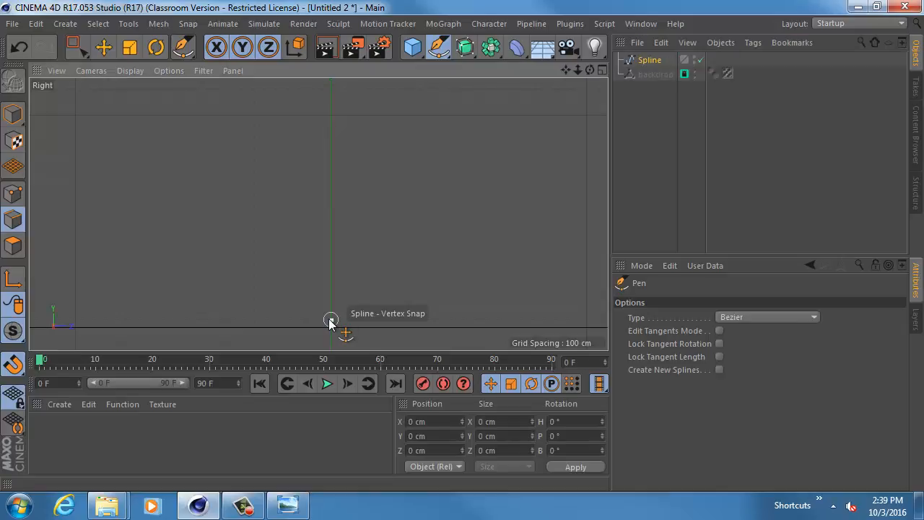
{"action": "left_click", "coordinate": [255, 321]}
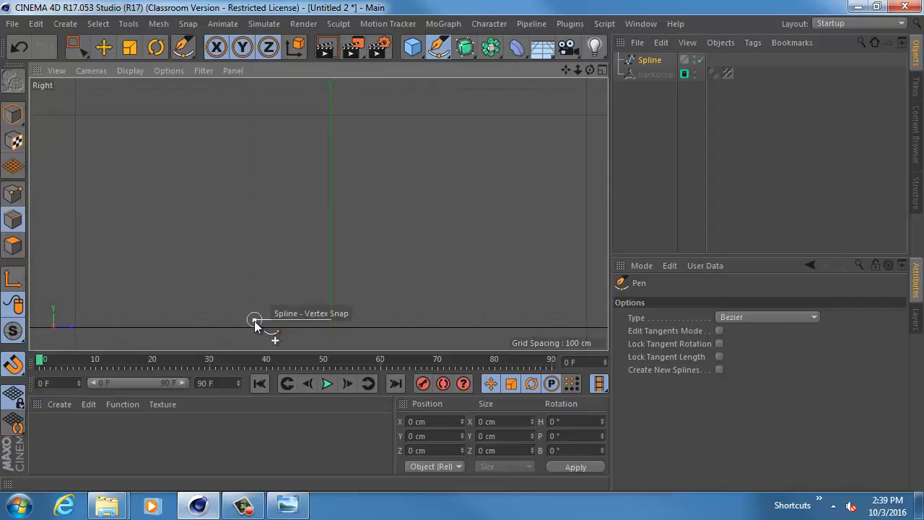
{"action": "left_click_drag", "start_coordinate": [255, 321], "coordinate": [226, 324]}
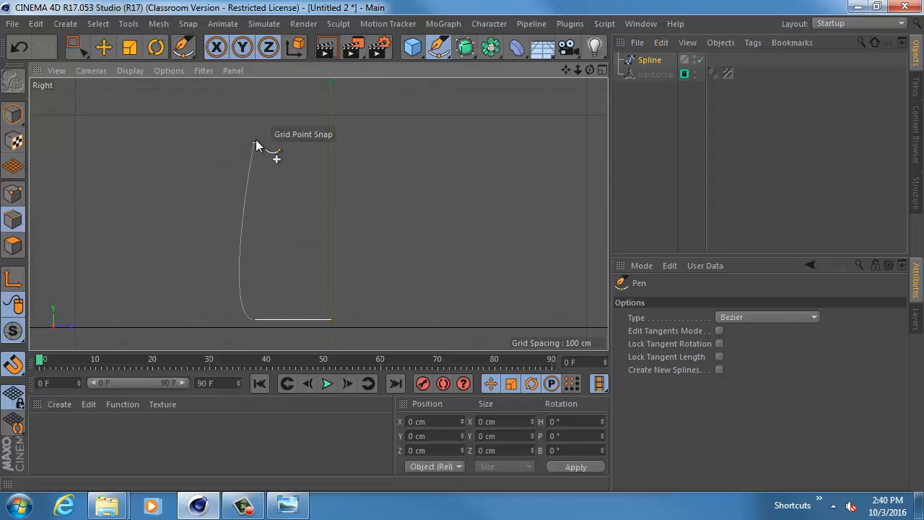
{"action": "left_click_drag", "start_coordinate": [254, 141], "coordinate": [253, 126]}
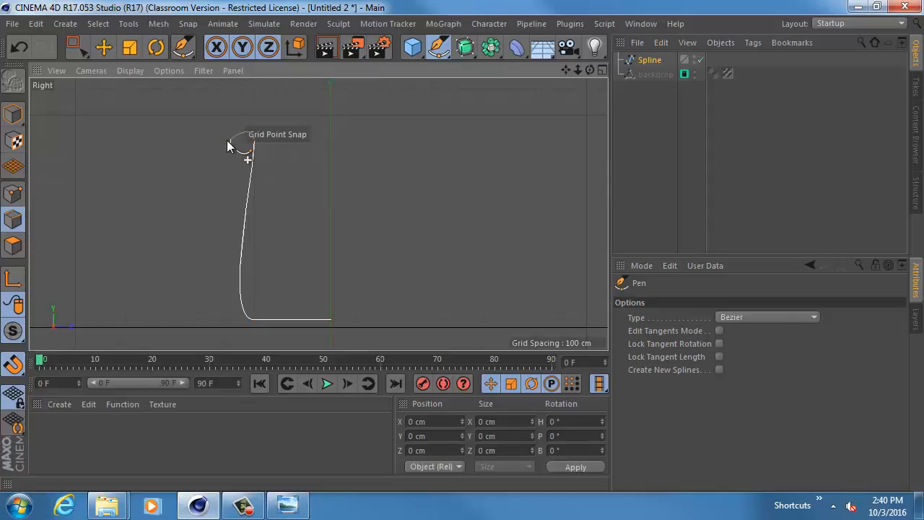
- Continue the spline over a rounded rim, down the outer side and along below the floor line, ending at the vertical axis
{"action": "left_click", "coordinate": [228, 141]}
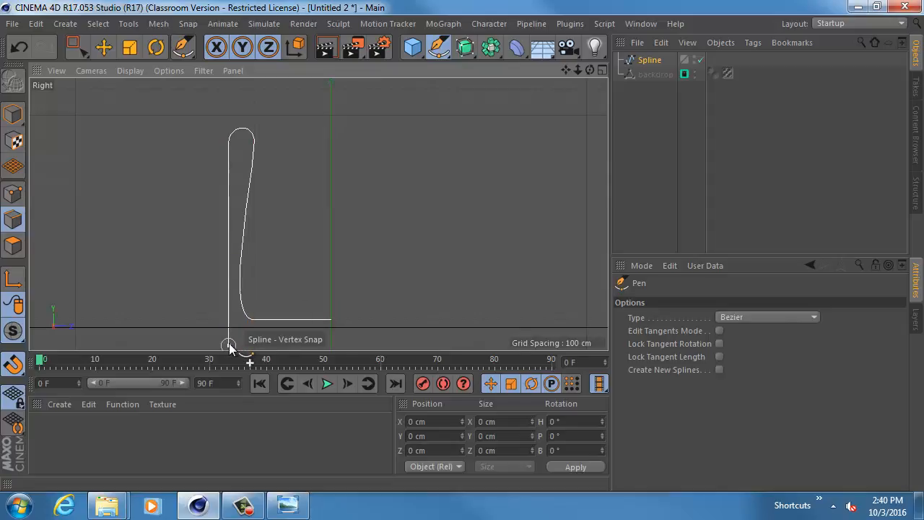
{"action": "left_click_drag", "start_coordinate": [229, 343], "coordinate": [239, 344]}
{"action": "scroll", "coordinate": [275, 312], "scroll_direction": "up", "scroll_amount": 3}
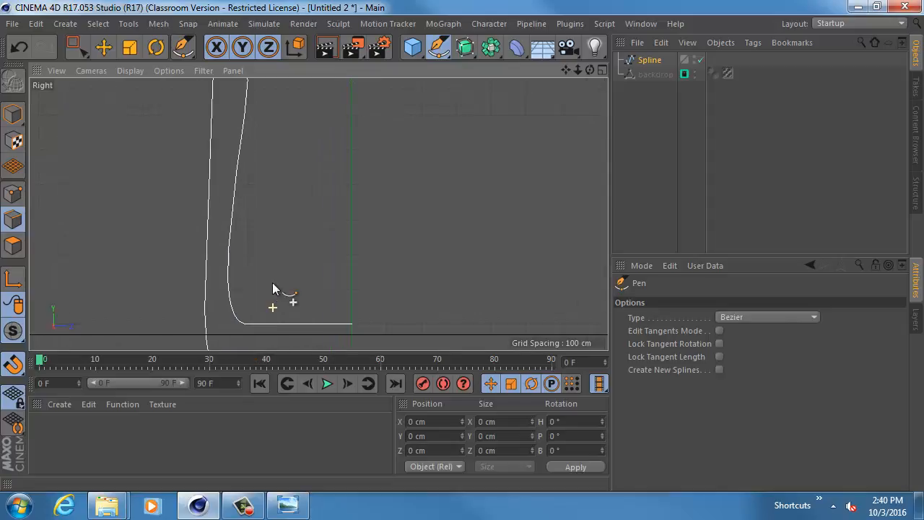
{"action": "scroll", "coordinate": [274, 296], "scroll_direction": "down", "scroll_amount": 2}
{"action": "middle_click_drag", "start_coordinate": [274, 303], "coordinate": [270, 258], "text": "alt"}
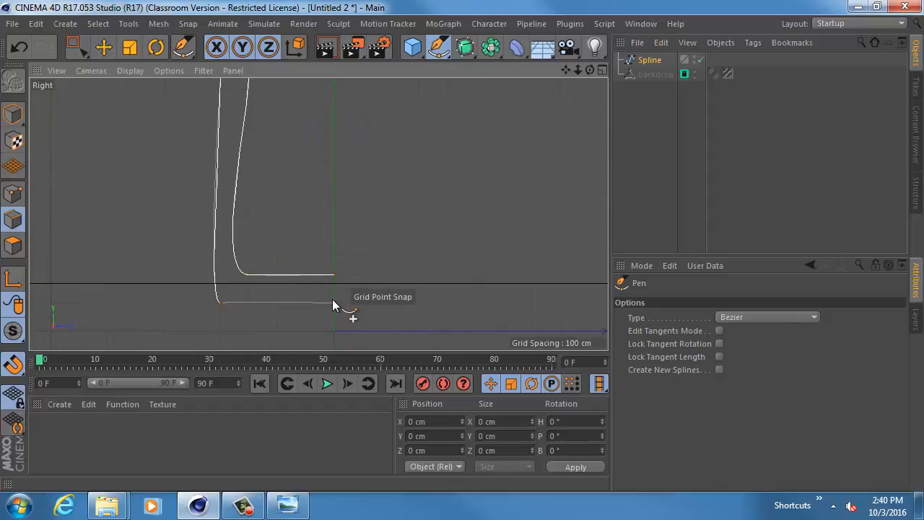
{"action": "left_click", "coordinate": [333, 302]}
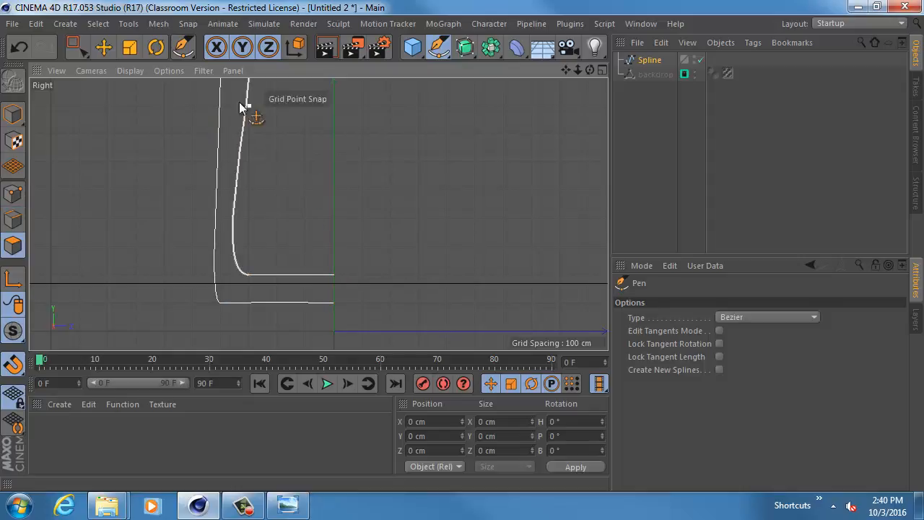
- Switch to editing the spline's points with the Move tool and adjust the inner bottom corner's tangent to straighten the inner wall
{"action": "left_click", "coordinate": [105, 49]}
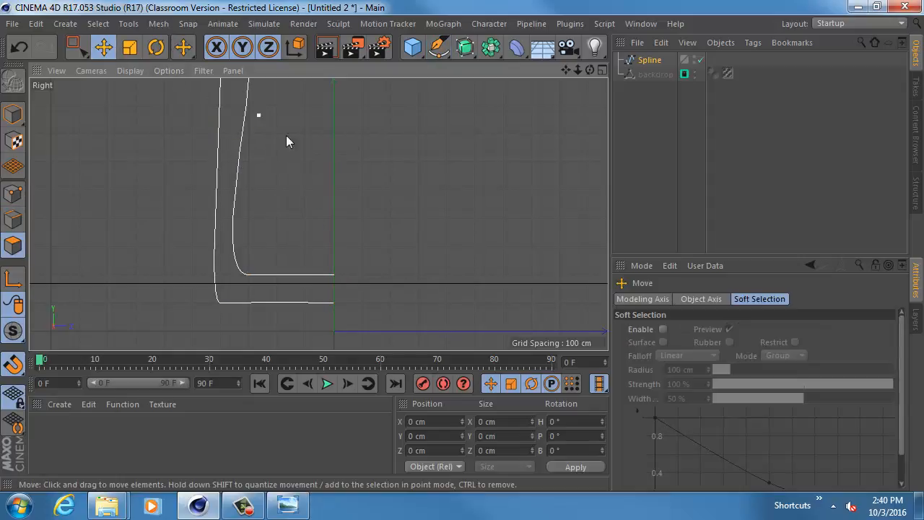
{"action": "middle_click_drag", "start_coordinate": [286, 136], "coordinate": [348, 218], "text": "alt"}
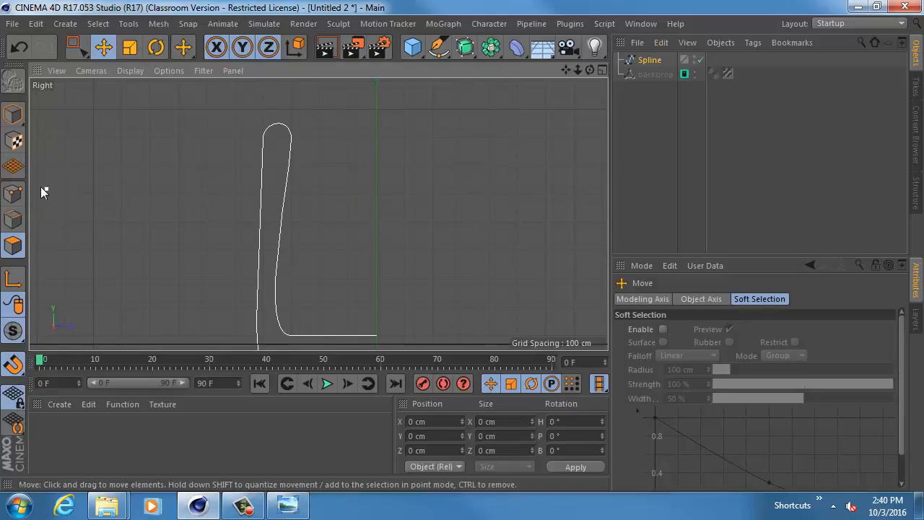
{"action": "left_click", "coordinate": [16, 198]}
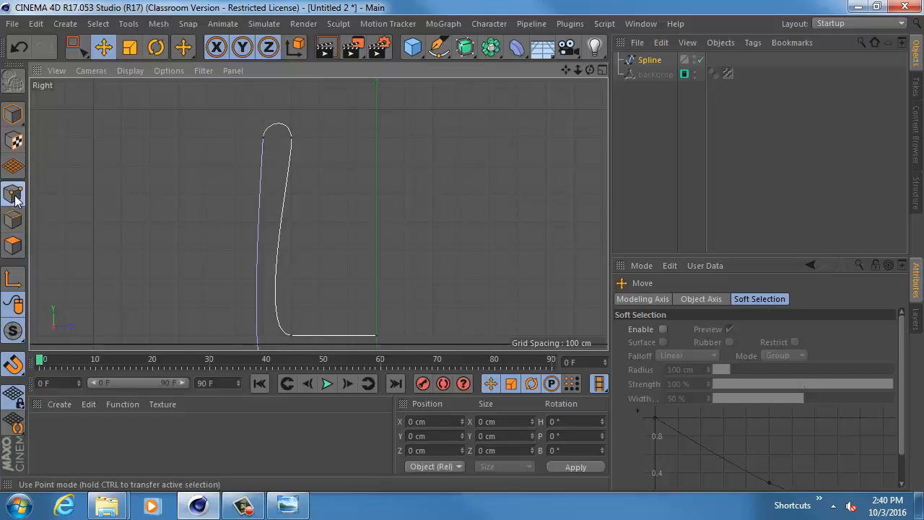
{"action": "left_click", "coordinate": [291, 137]}
{"action": "middle_click_drag", "start_coordinate": [299, 273], "coordinate": [263, 247], "text": "alt"}
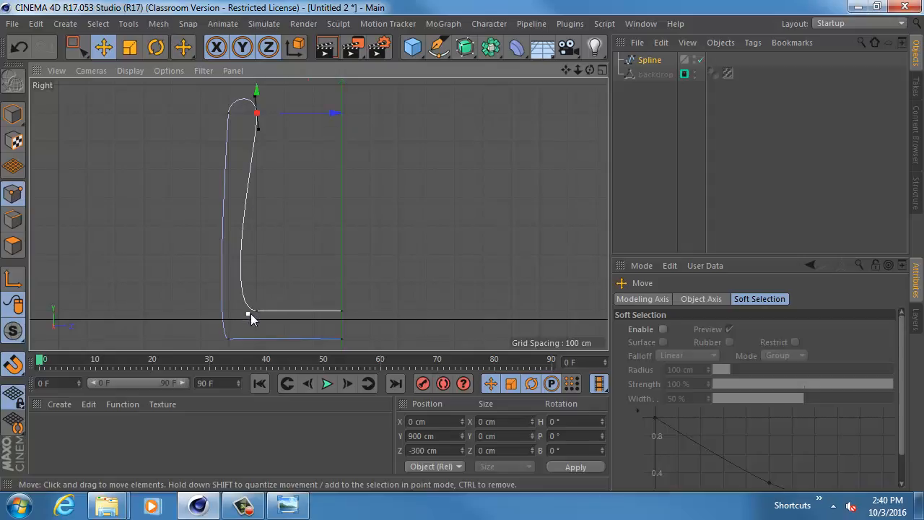
{"action": "left_click_drag", "start_coordinate": [251, 313], "coordinate": [255, 278]}
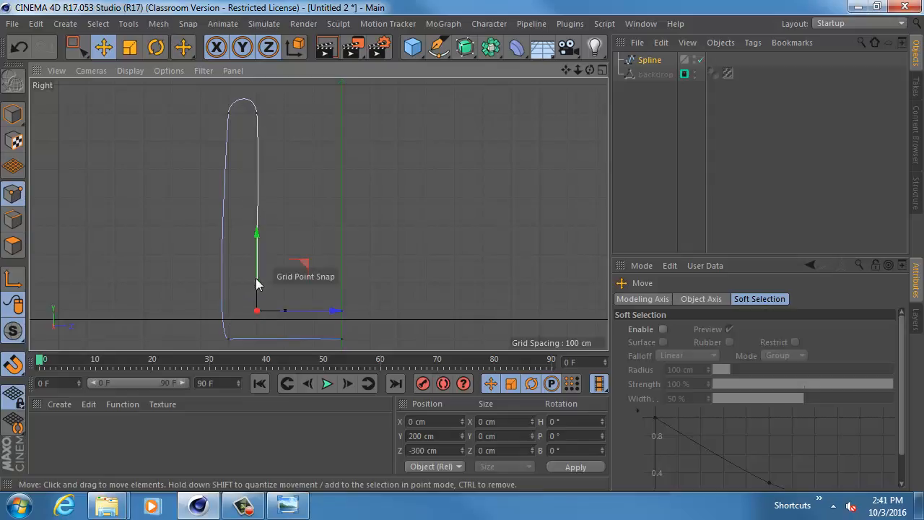
- Straighten the profile's outer wall by aligning the tangents of its outer bottom corner and outer rim point vertically
{"action": "left_click", "coordinate": [219, 340]}
{"action": "left_click_drag", "start_coordinate": [219, 339], "coordinate": [229, 310]}
{"action": "left_click", "coordinate": [229, 113]}
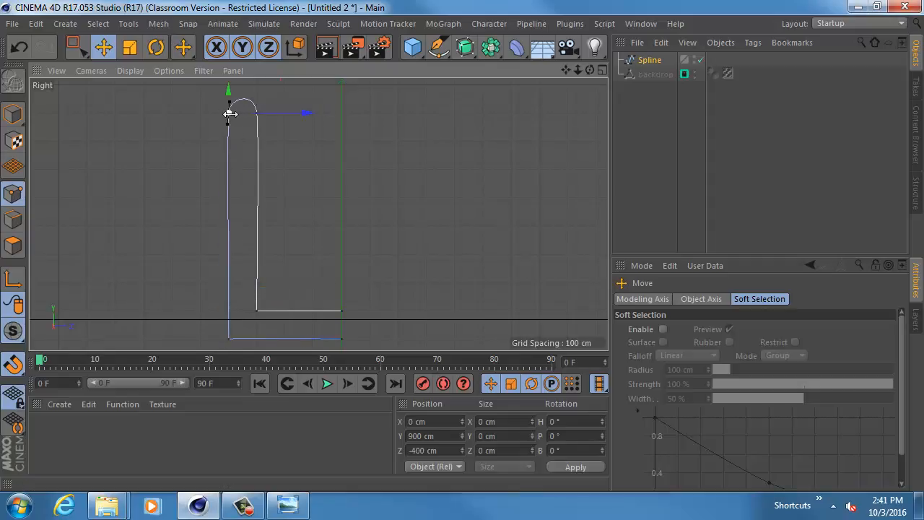
{"action": "left_click_drag", "start_coordinate": [227, 123], "coordinate": [288, 144]}
{"action": "middle_click_drag", "start_coordinate": [288, 143], "coordinate": [298, 214], "text": "alt"}
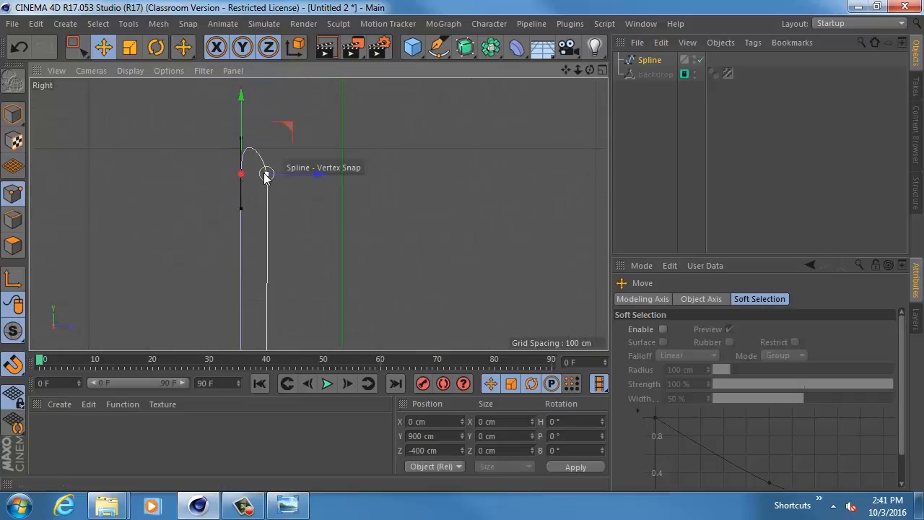
- Shorten the upper tangent of the outer rim point to even out the rounded rim
{"action": "left_click", "coordinate": [267, 175]}
{"action": "left_click", "coordinate": [241, 176]}
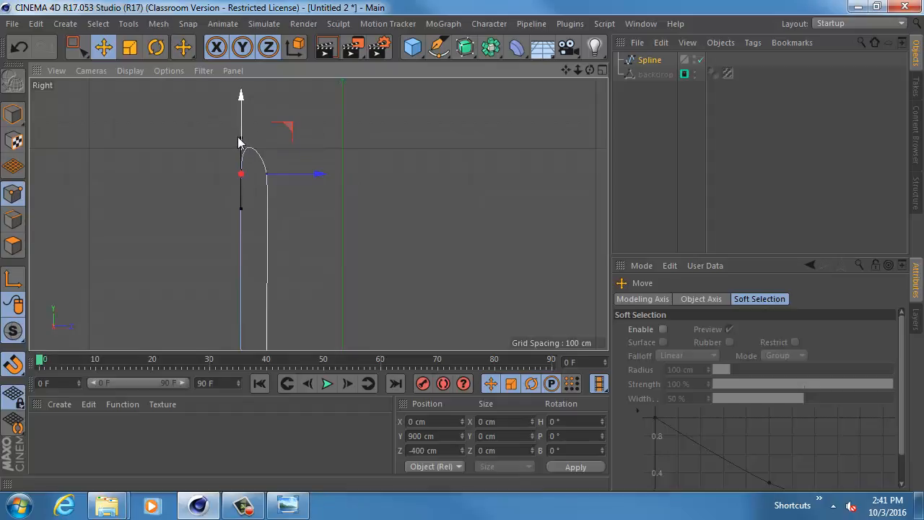
{"action": "left_click_drag", "start_coordinate": [239, 137], "coordinate": [242, 156]}
{"action": "middle_click_drag", "start_coordinate": [242, 221], "coordinate": [229, 118], "text": "alt"}
{"action": "middle_click_drag", "start_coordinate": [270, 150], "coordinate": [267, 229], "text": "alt"}
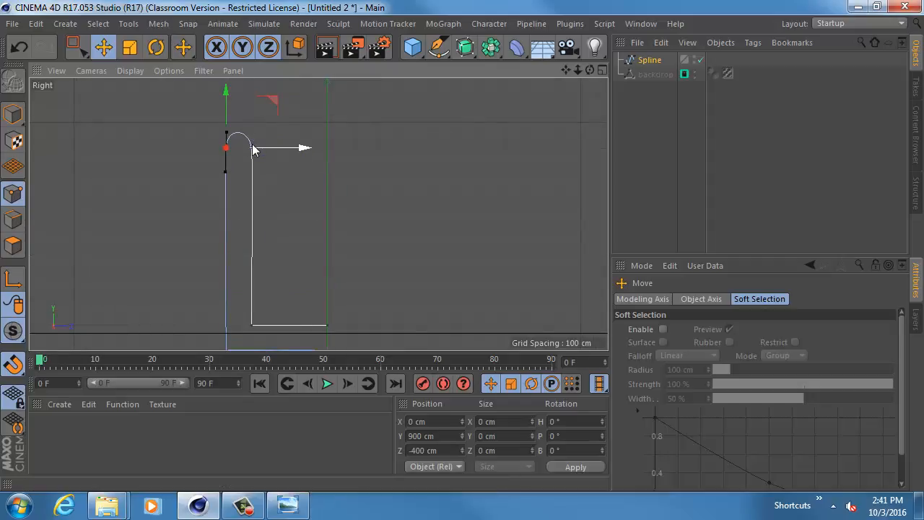
{"action": "middle_click_drag", "start_coordinate": [251, 146], "coordinate": [265, 218], "text": "alt"}
- Flatten the rim's arc by making the inner rim point's upper tangent vertical and shortening the upper tangents on both sides
{"action": "right_click_drag", "start_coordinate": [264, 219], "coordinate": [424, 260], "text": "alt"}
{"action": "left_click_drag", "start_coordinate": [246, 208], "coordinate": [264, 209]}
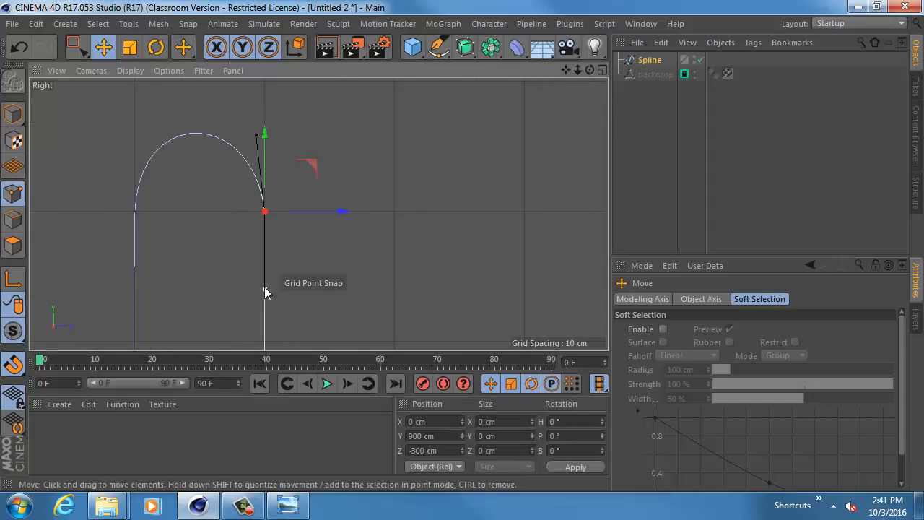
{"action": "right_click_drag", "start_coordinate": [364, 298], "coordinate": [304, 296], "text": "alt"}
{"action": "middle_click_drag", "start_coordinate": [304, 295], "coordinate": [302, 257], "text": "alt"}
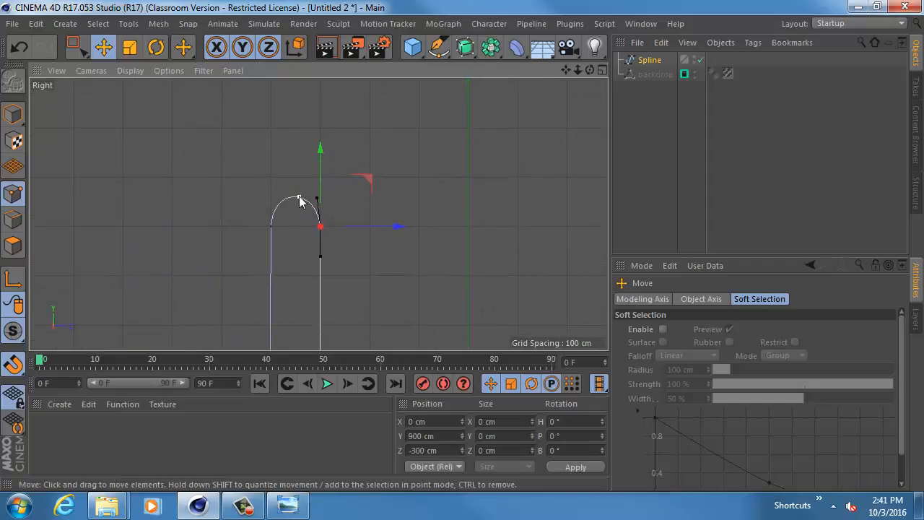
{"action": "left_click_drag", "start_coordinate": [318, 203], "coordinate": [320, 222]}
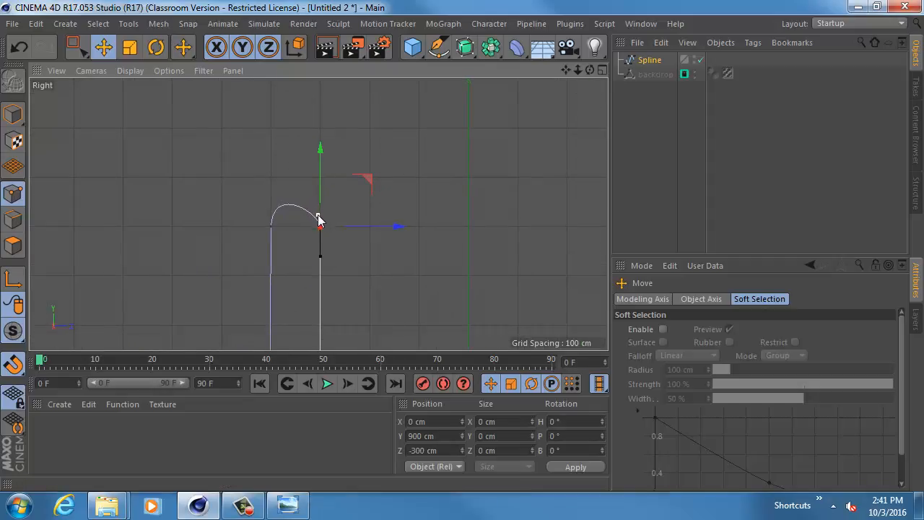
{"action": "left_click", "coordinate": [271, 227]}
{"action": "left_click_drag", "start_coordinate": [275, 200], "coordinate": [273, 214]}
{"action": "scroll", "coordinate": [370, 275], "scroll_direction": "down", "scroll_amount": 5}
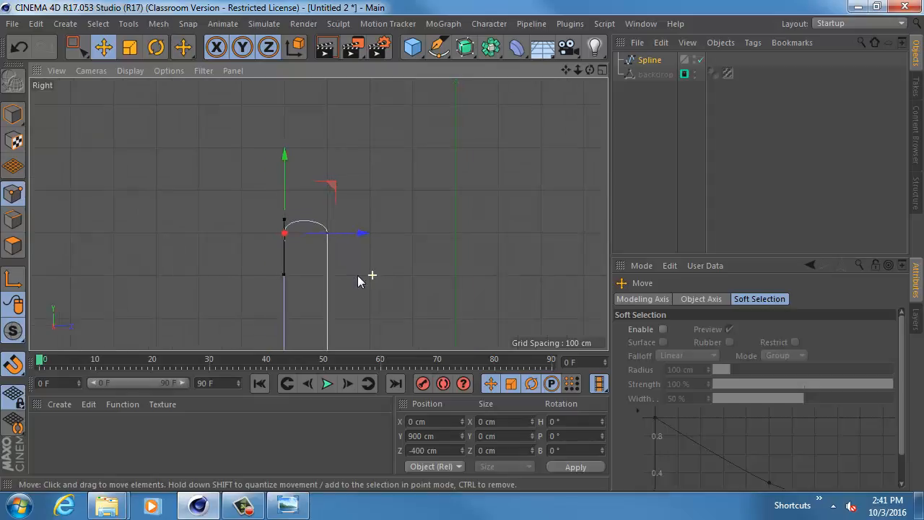
- Level the profile's underside by snapping the outer bottom corner's inward tangent horizontally onto the grid
{"action": "middle_click_drag", "start_coordinate": [325, 301], "coordinate": [241, 188], "text": "alt"}
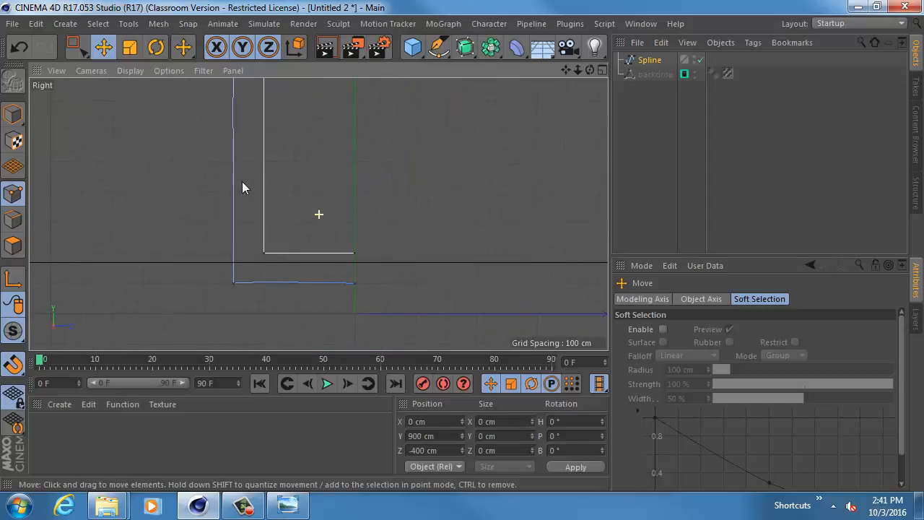
{"action": "middle_click_drag", "start_coordinate": [255, 224], "coordinate": [278, 172], "text": "alt"}
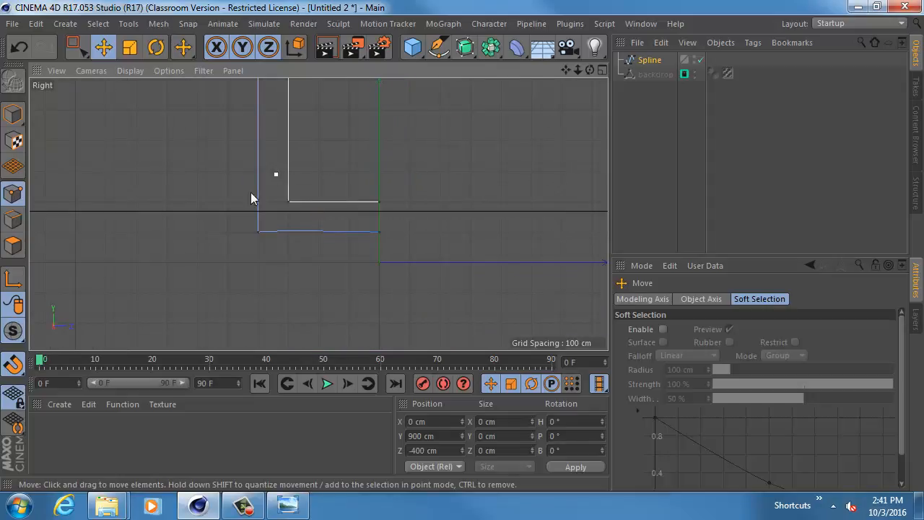
{"action": "right_click_drag", "start_coordinate": [243, 204], "coordinate": [369, 248], "text": "alt"}
{"action": "left_click", "coordinate": [278, 277]}
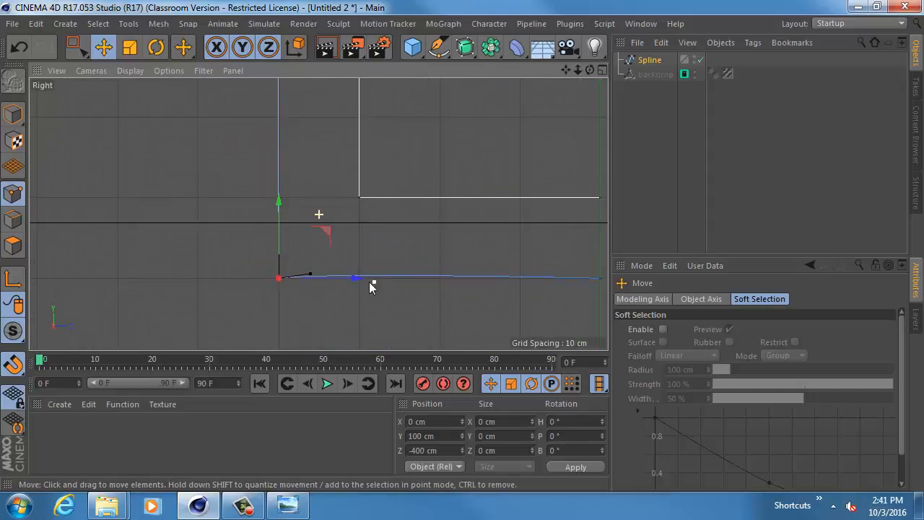
{"action": "middle_click_drag", "start_coordinate": [312, 268], "coordinate": [299, 268], "text": "alt"}
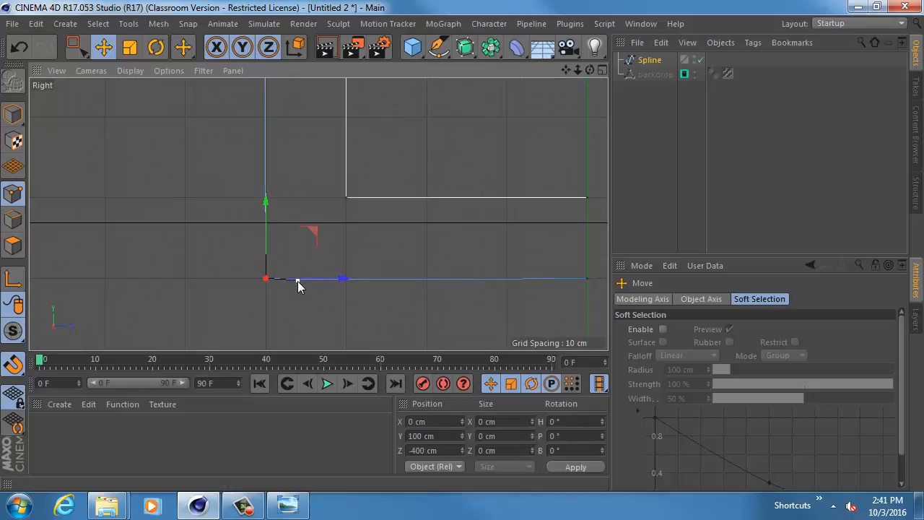
{"action": "left_click_drag", "start_coordinate": [297, 281], "coordinate": [335, 280]}
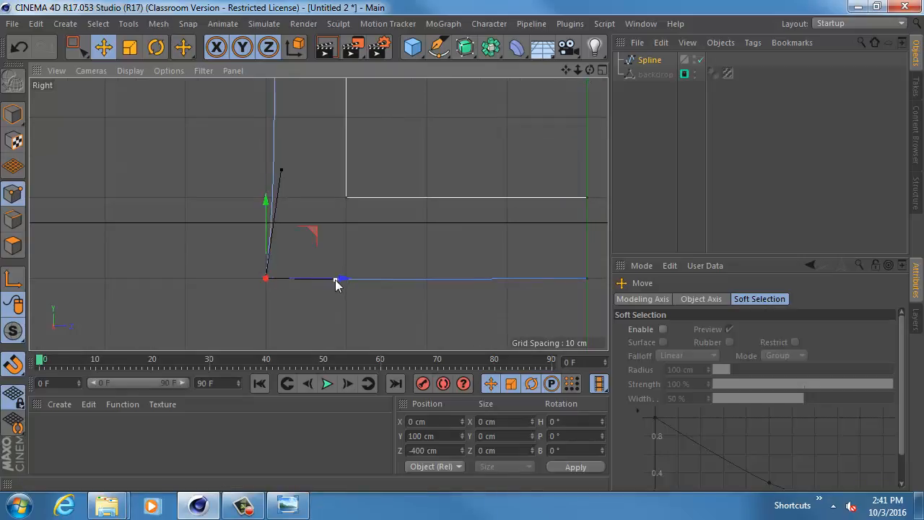
{"action": "key", "text": "ctrl+z"}
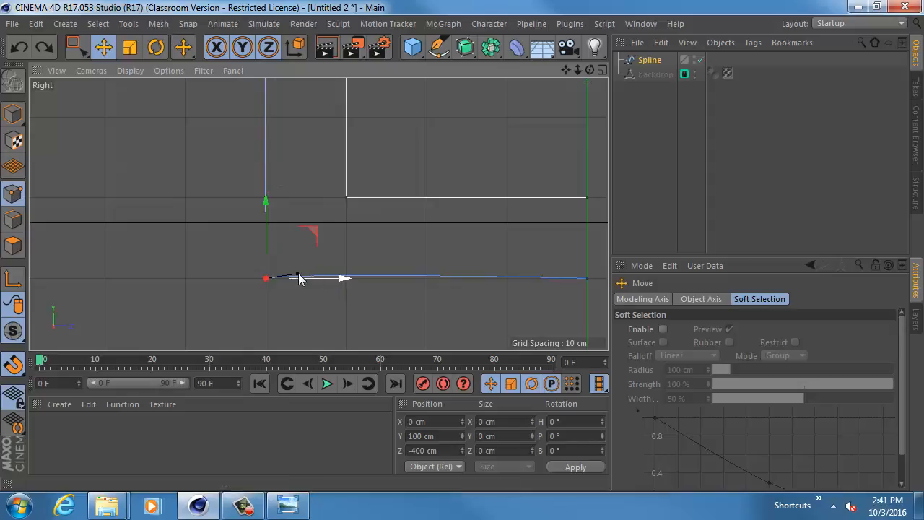
{"action": "left_click_drag", "start_coordinate": [297, 273], "coordinate": [344, 278]}
{"action": "scroll", "coordinate": [412, 238], "scroll_direction": "down", "scroll_amount": 5}
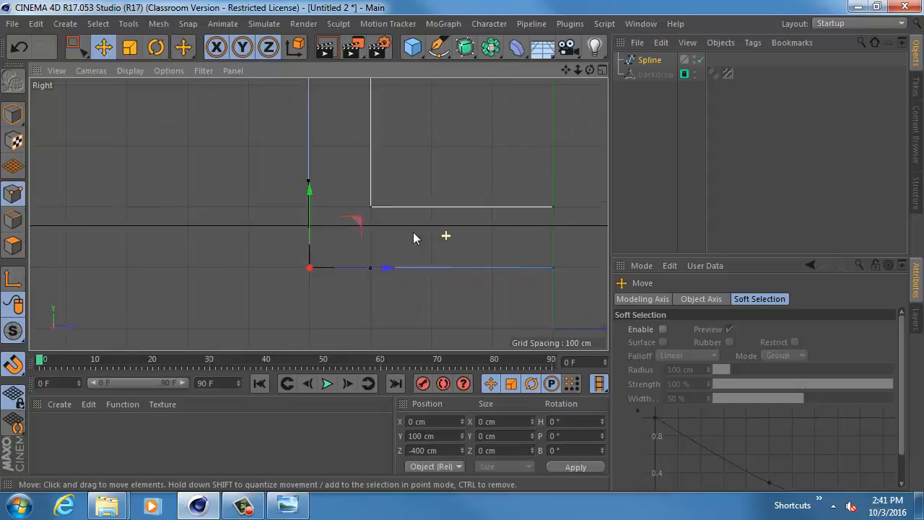
{"action": "scroll", "coordinate": [368, 213], "scroll_direction": "down", "scroll_amount": 1}
- Return to moving the whole spline and raise it to Y 69.047 cm so its base rests on the floor line
{"action": "middle_click_drag", "start_coordinate": [359, 210], "coordinate": [291, 195], "text": "alt"}
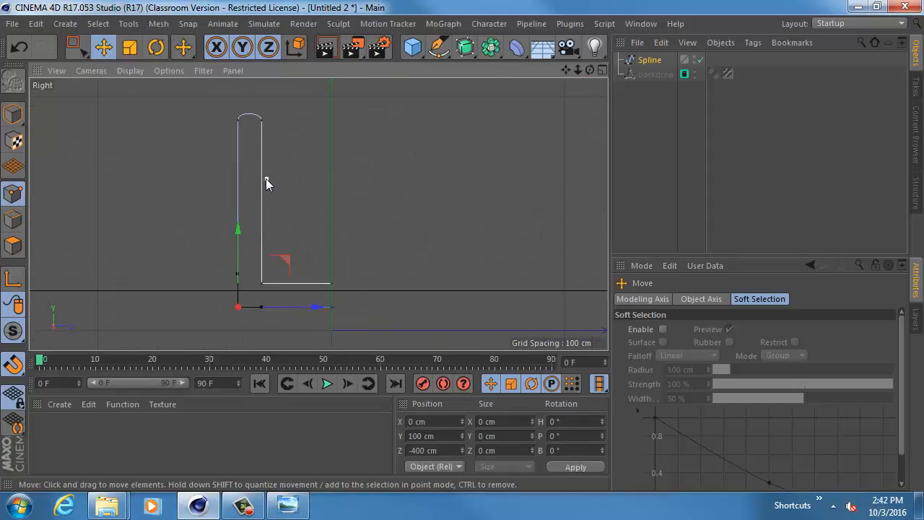
{"action": "left_click_drag", "start_coordinate": [259, 176], "coordinate": [257, 172]}
{"action": "left_click", "coordinate": [13, 114]}
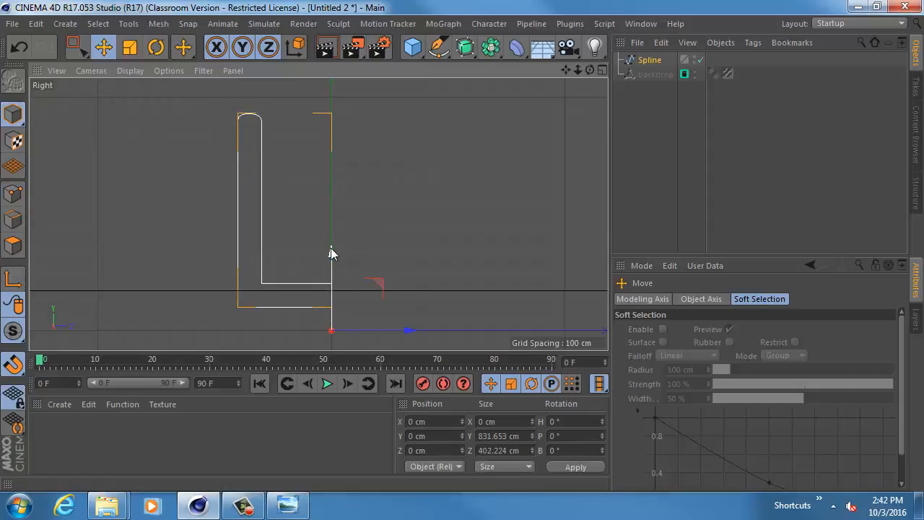
{"action": "mouse_move", "coordinate": [331, 248]}
{"action": "left_mouse_down"}
{"action": "mouse_move", "coordinate": [332, 230]}
{"action": "mouse_move", "coordinate": [331, 240]}
{"action": "left_mouse_up"}
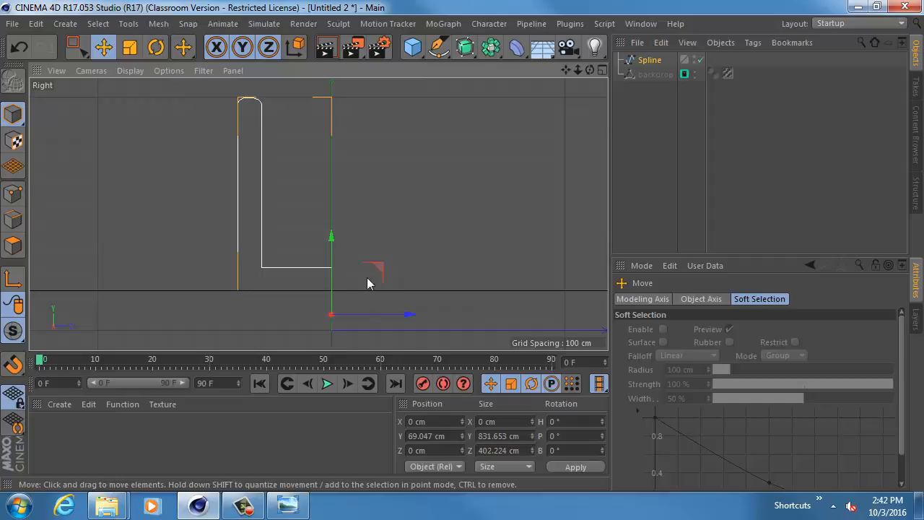
- Bring up the Perspective view around the profile and add a Lathe generator to the scene
{"action": "middle_click", "coordinate": [392, 170]}
{"action": "middle_click", "coordinate": [190, 128]}
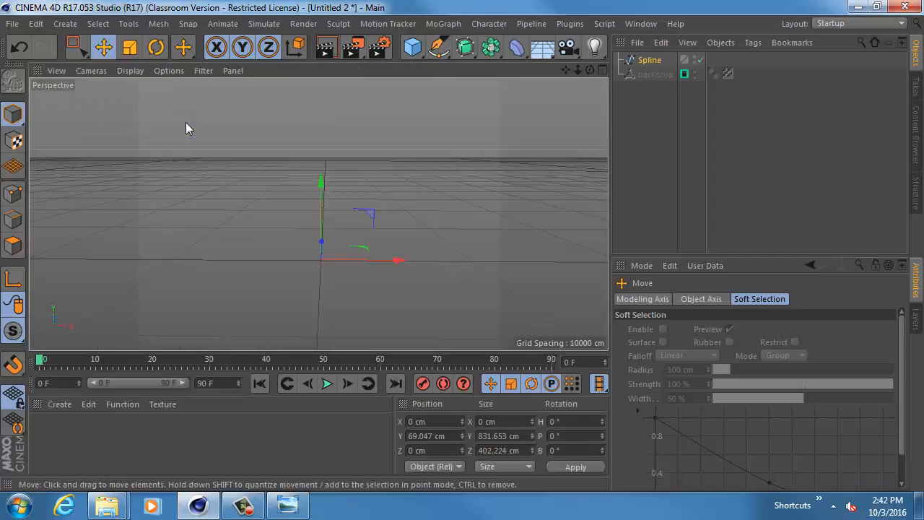
{"action": "left_click_drag", "start_coordinate": [478, 215], "coordinate": [328, 226], "text": "alt"}
{"action": "right_click_drag", "start_coordinate": [255, 227], "coordinate": [365, 258], "text": "alt"}
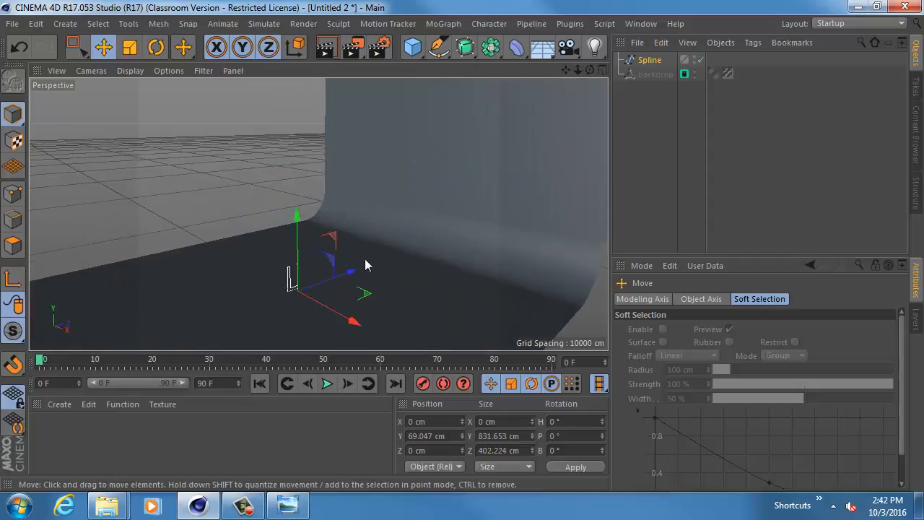
{"action": "left_click_drag", "start_coordinate": [364, 259], "coordinate": [304, 232], "text": "alt"}
{"action": "right_click_drag", "start_coordinate": [305, 232], "coordinate": [448, 269], "text": "alt"}
{"action": "middle_click_drag", "start_coordinate": [166, 208], "coordinate": [210, 215], "text": "alt"}
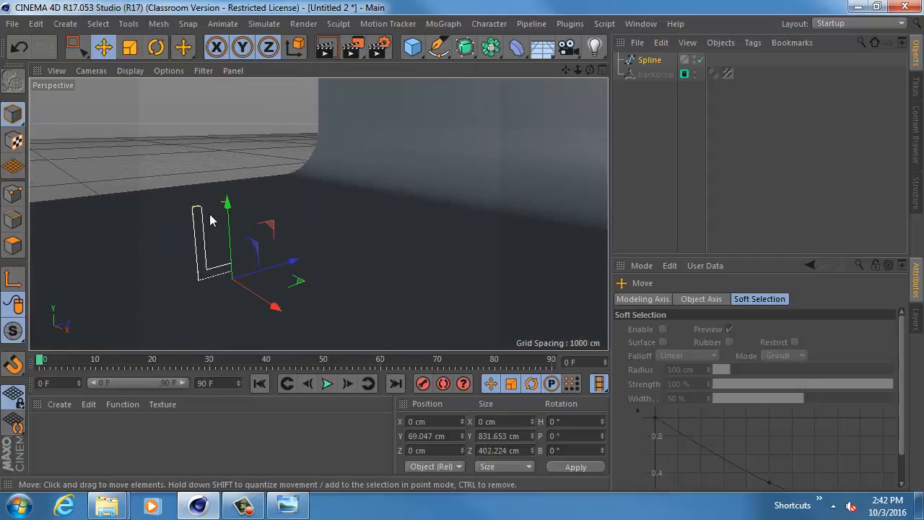
{"action": "left_click", "coordinate": [516, 47]}
{"action": "left_click", "coordinate": [464, 48]}
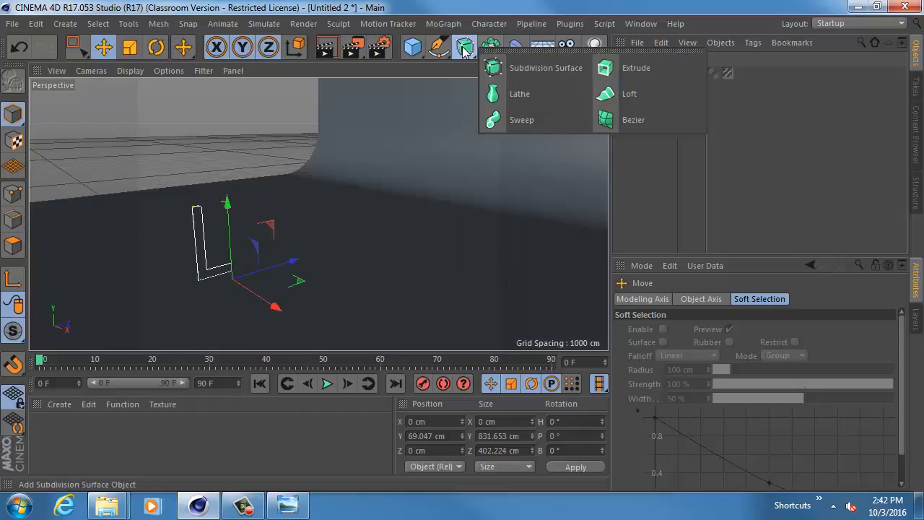
{"action": "left_click", "coordinate": [514, 95]}
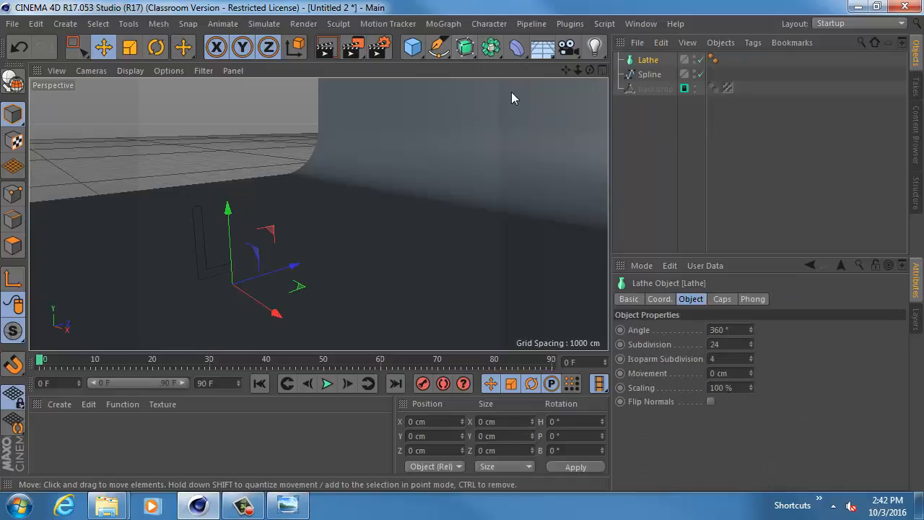
- Make the Spline a child of the Lathe to revolve the profile into a container
{"action": "left_click", "coordinate": [650, 75]}
{"action": "left_click", "coordinate": [651, 62]}
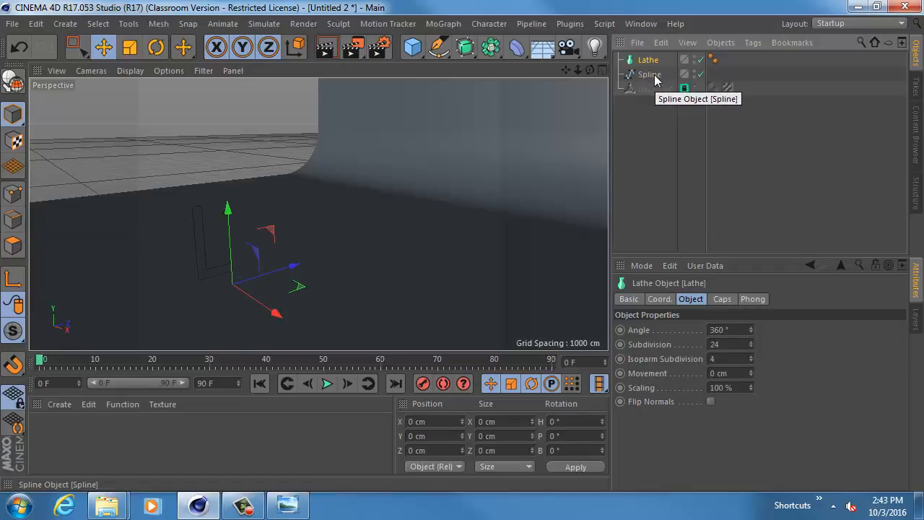
{"action": "left_click_drag", "start_coordinate": [655, 80], "coordinate": [655, 63]}
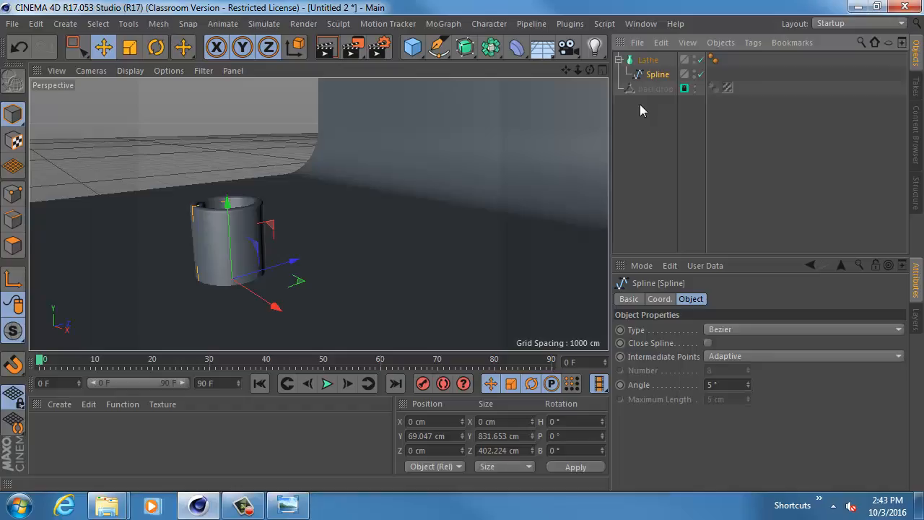
- Inspect the lathed container's base up close and disable the Lathe generator to expose the profile spline
{"action": "left_click_drag", "start_coordinate": [398, 151], "coordinate": [346, 130], "text": "alt"}
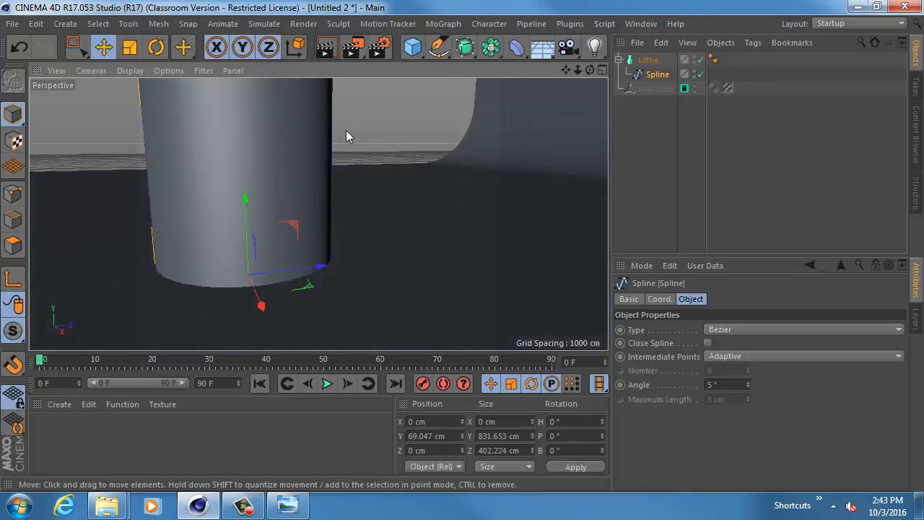
{"action": "left_click", "coordinate": [700, 61]}
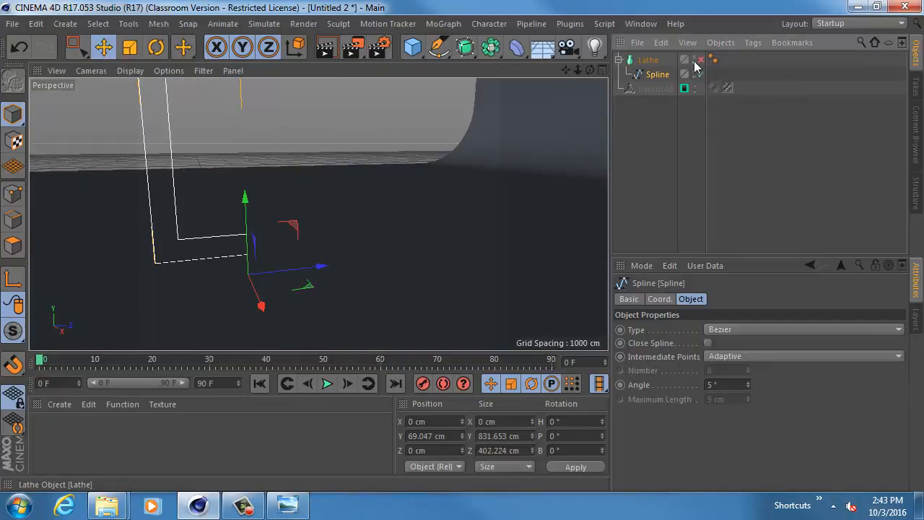
{"action": "left_click", "coordinate": [700, 61]}
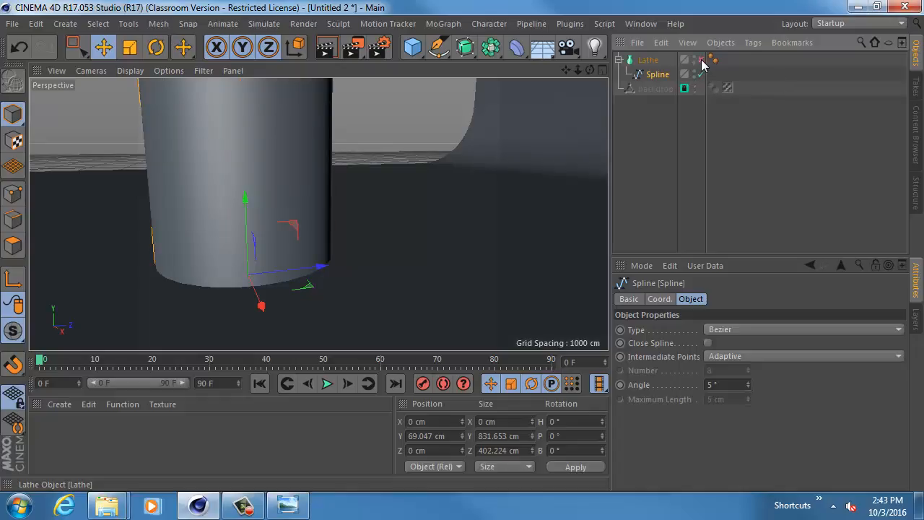
{"action": "left_click", "coordinate": [700, 61]}
- Check the bare profile spline from several angles in perspective and return to the full-size Right view
{"action": "middle_click_drag", "start_coordinate": [411, 117], "coordinate": [346, 215], "text": "alt"}
{"action": "left_click_drag", "start_coordinate": [346, 210], "coordinate": [292, 208], "text": "alt"}
{"action": "middle_click_drag", "start_coordinate": [292, 208], "coordinate": [353, 192], "text": "alt"}
{"action": "left_click_drag", "start_coordinate": [354, 192], "coordinate": [368, 185], "text": "alt"}
{"action": "middle_click", "coordinate": [371, 188]}
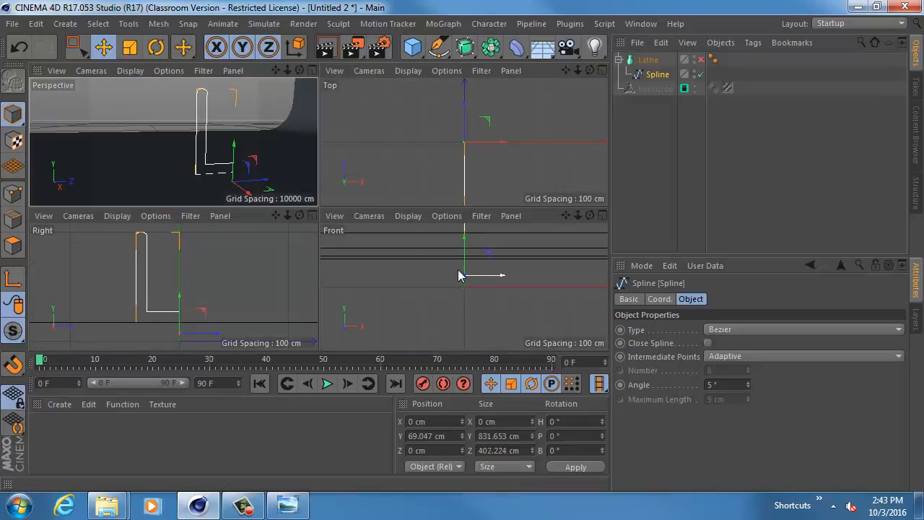
{"action": "middle_click", "coordinate": [233, 290]}
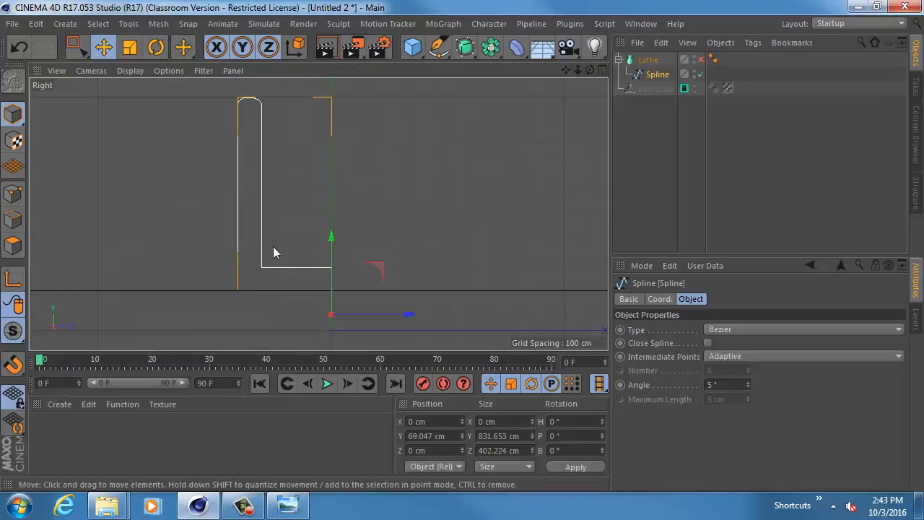
- Move the two rim points of the profile spline outward from the axis to a Z position of about -489 cm
{"action": "left_click", "coordinate": [13, 194]}
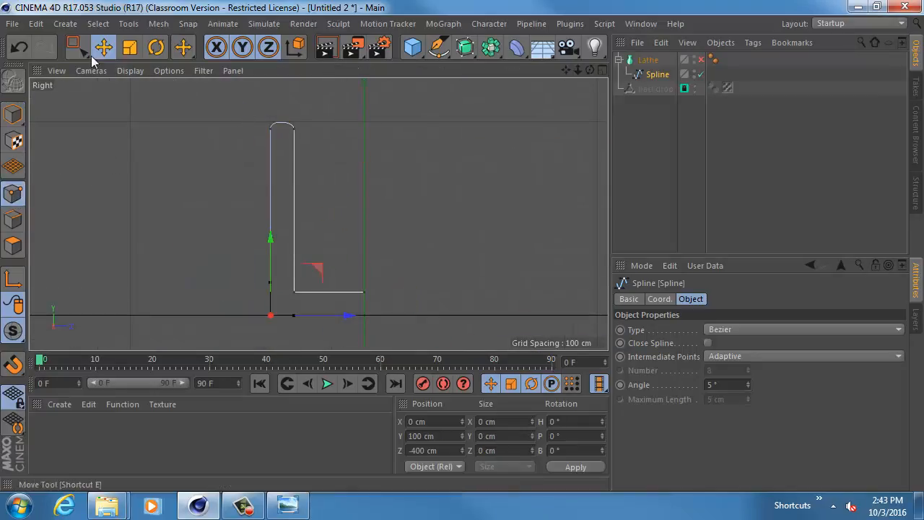
{"action": "key", "text": "0"}
{"action": "left_click_drag", "start_coordinate": [231, 95], "coordinate": [318, 173]}
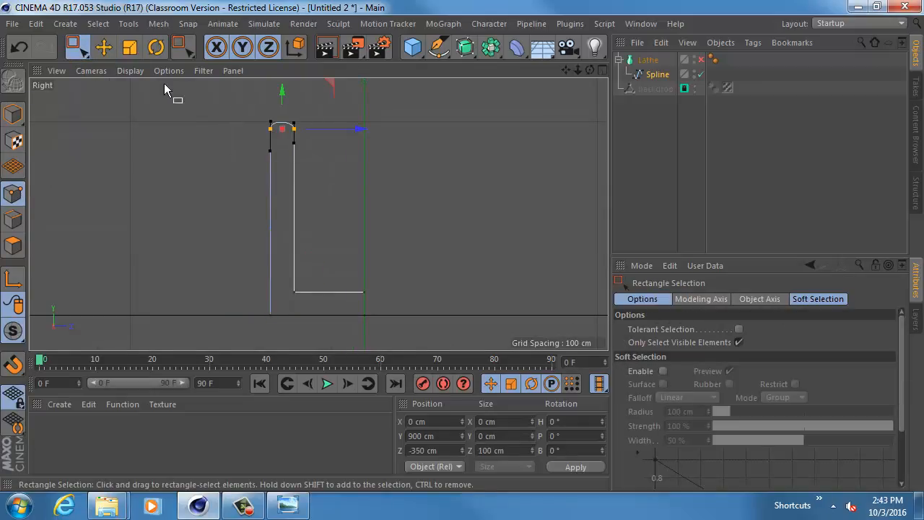
{"action": "left_click", "coordinate": [103, 46]}
{"action": "left_click_drag", "start_coordinate": [361, 130], "coordinate": [328, 133]}
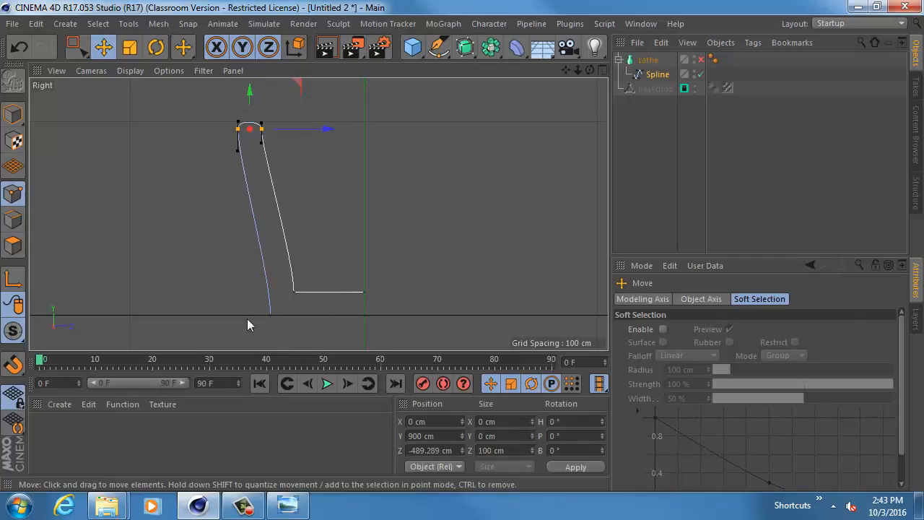
- Raise the profile's outer bottom points to Y about 146 cm and shift the outer wall points inward to Z about -411 cm
{"action": "key", "text": "0"}
{"action": "left_click_drag", "start_coordinate": [209, 299], "coordinate": [377, 331]}
{"action": "left_click_drag", "start_coordinate": [319, 233], "coordinate": [317, 222]}
{"action": "left_click_drag", "start_coordinate": [217, 111], "coordinate": [244, 147]}
{"action": "left_click_drag", "start_coordinate": [277, 313], "coordinate": [277, 314]}
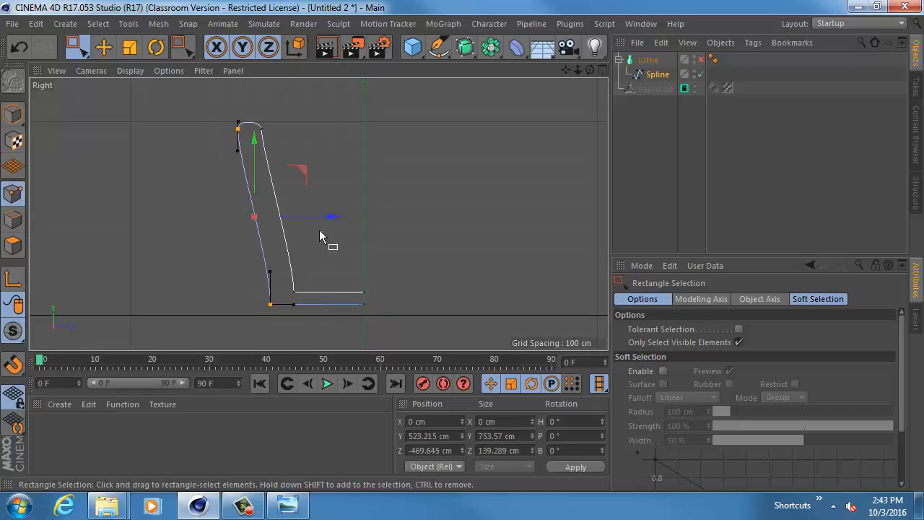
{"action": "left_click_drag", "start_coordinate": [331, 219], "coordinate": [345, 221]}
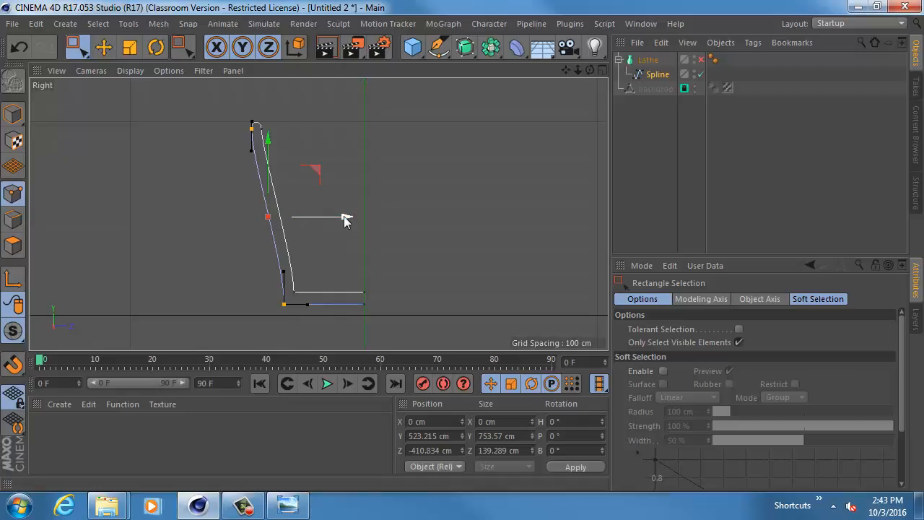
- Swing the wall-side tangent handles of the outer and inner bottom corner points outward to round the container's lower corner
{"action": "left_click", "coordinate": [14, 365]}
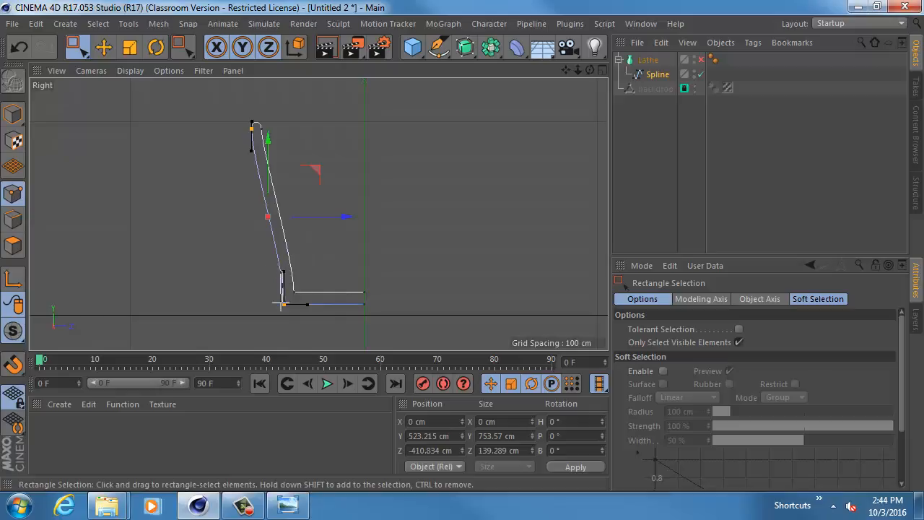
{"action": "left_click_drag", "start_coordinate": [276, 296], "coordinate": [304, 324]}
{"action": "key", "text": "e"}
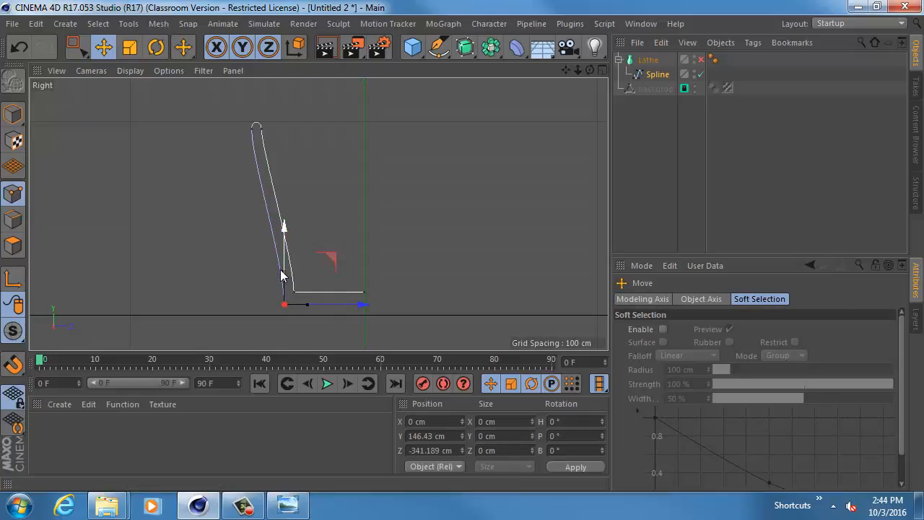
{"action": "left_click_drag", "start_coordinate": [282, 275], "coordinate": [246, 304]}
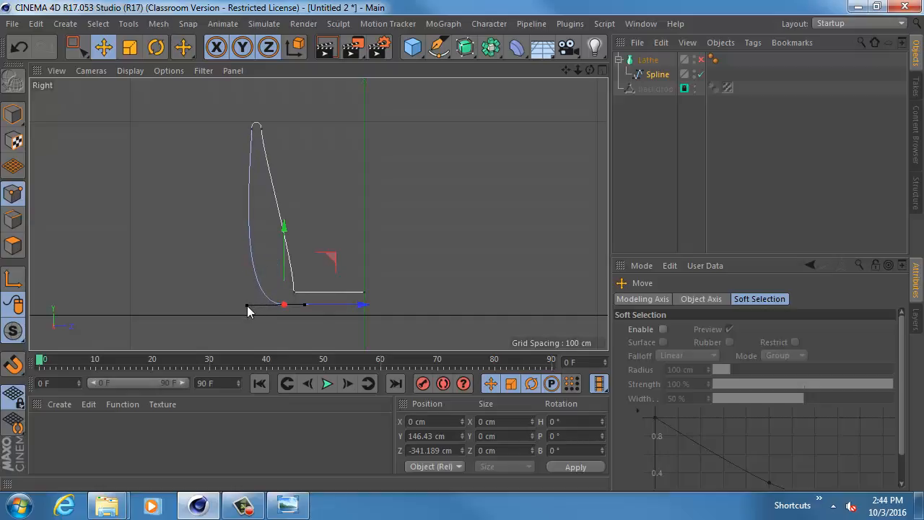
{"action": "left_click", "coordinate": [293, 291]}
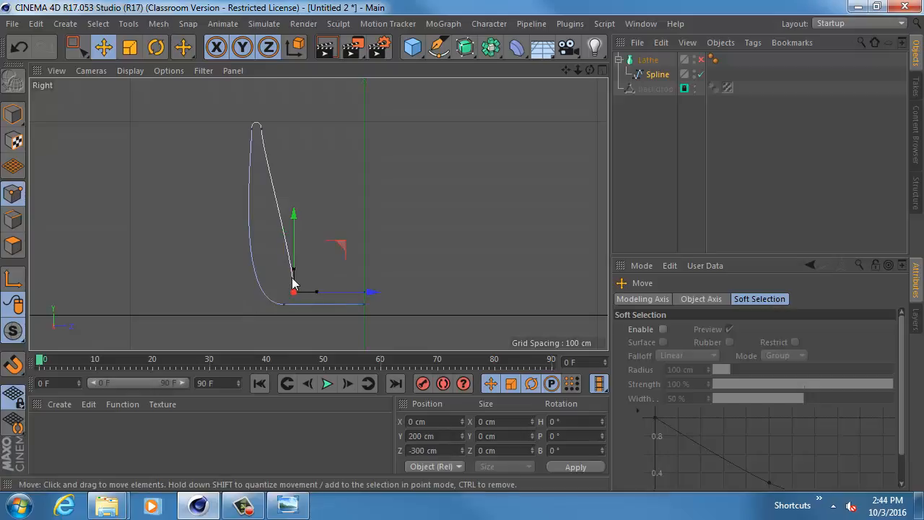
{"action": "left_click_drag", "start_coordinate": [296, 273], "coordinate": [259, 290]}
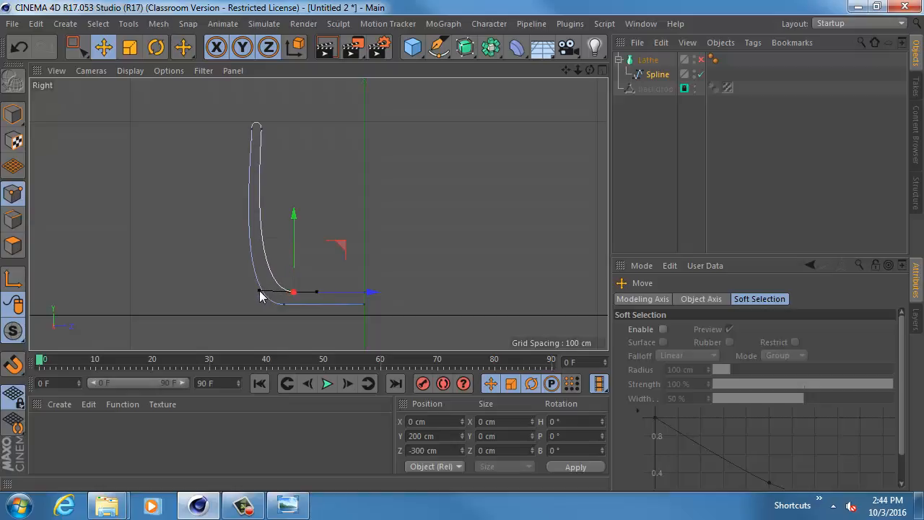
- Enable the Lathe generator and examine the rounded container in the Perspective view
{"action": "middle_click", "coordinate": [349, 205]}
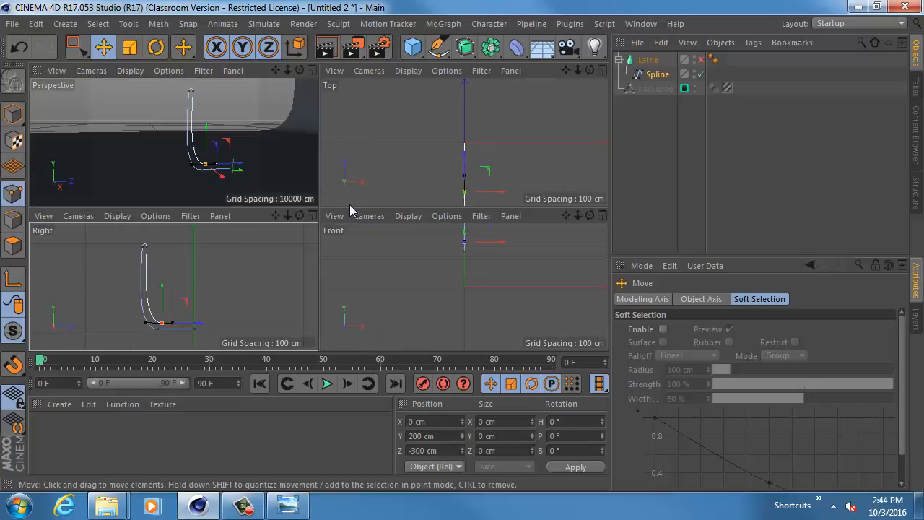
{"action": "middle_click", "coordinate": [255, 157]}
{"action": "left_click_drag", "start_coordinate": [255, 157], "coordinate": [378, 192], "text": "alt"}
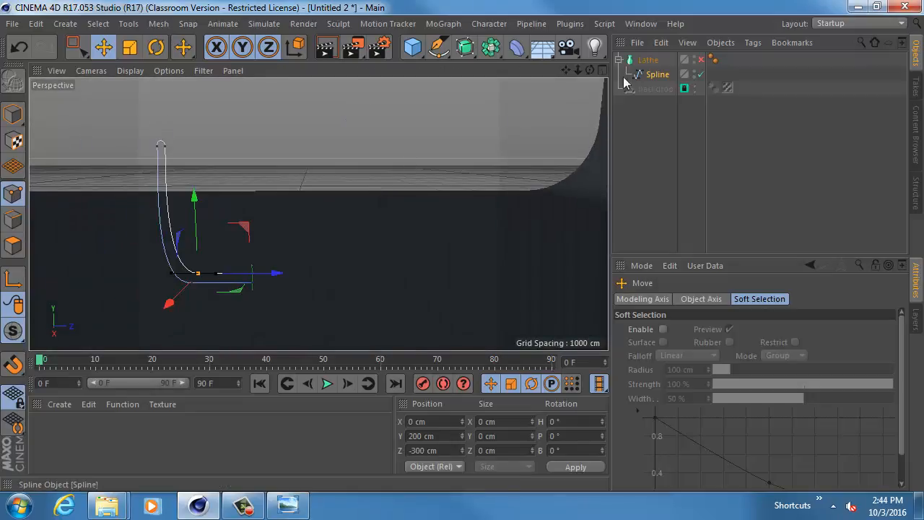
{"action": "left_click", "coordinate": [700, 60]}
{"action": "left_click_drag", "start_coordinate": [414, 166], "coordinate": [384, 160], "text": "alt"}
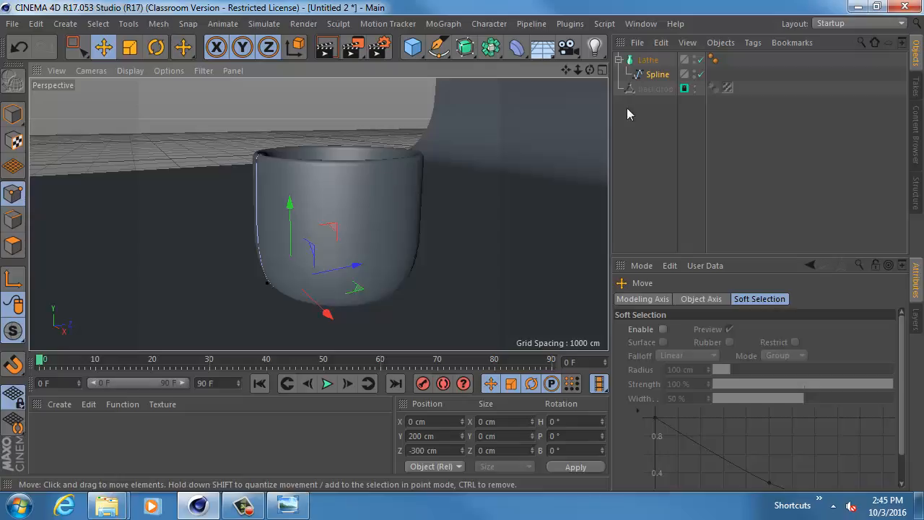
- Disable the Lathe and, in the Right view, move all the wall points toward the axis to Z about -201 cm
{"action": "left_click", "coordinate": [700, 59]}
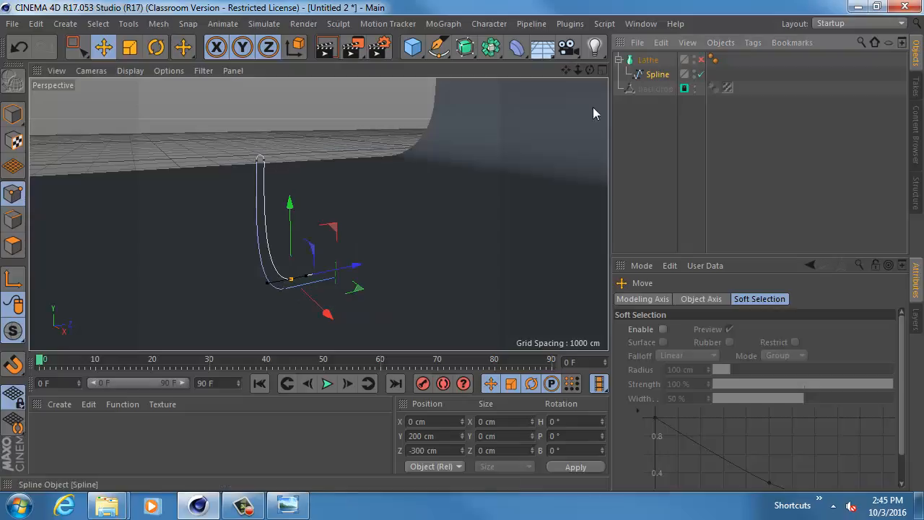
{"action": "left_click_drag", "start_coordinate": [297, 157], "coordinate": [262, 146], "text": "alt"}
{"action": "middle_click", "coordinate": [249, 155]}
{"action": "middle_click", "coordinate": [223, 276]}
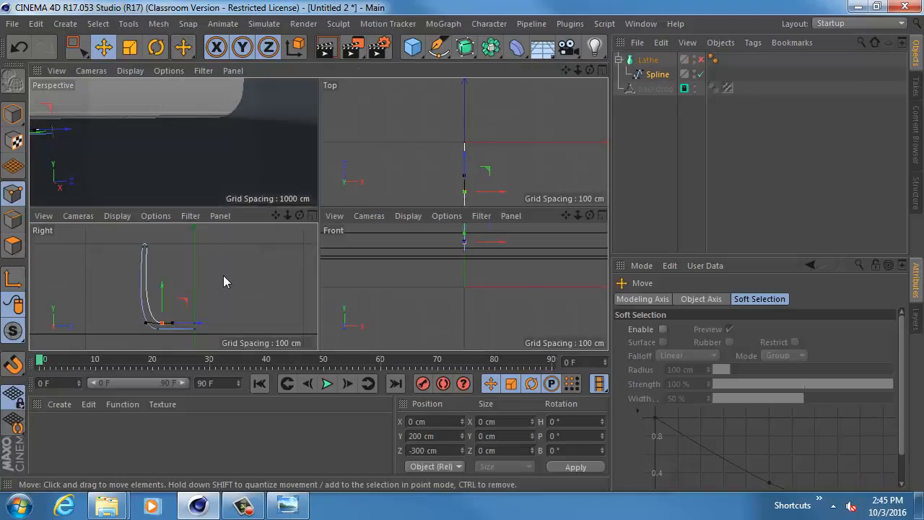
{"action": "key", "text": "0"}
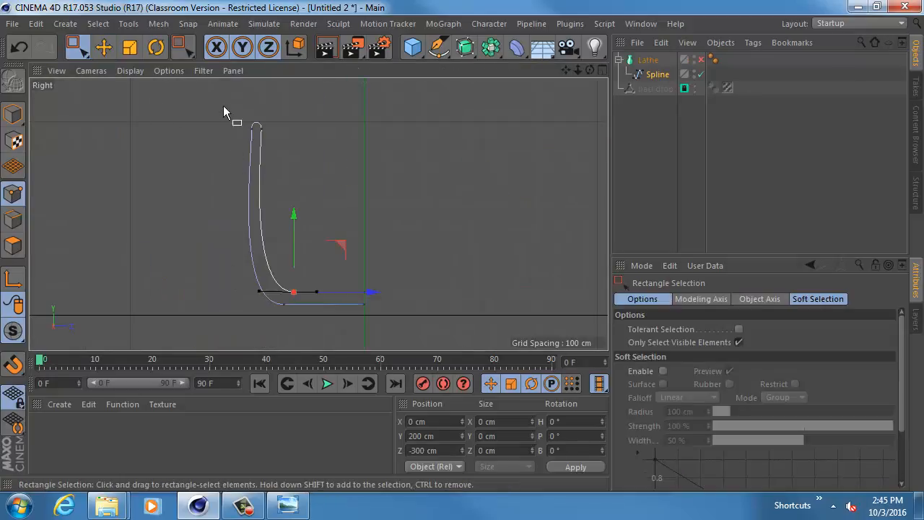
{"action": "left_click_drag", "start_coordinate": [223, 105], "coordinate": [303, 324]}
{"action": "left_click_drag", "start_coordinate": [330, 216], "coordinate": [383, 217]}
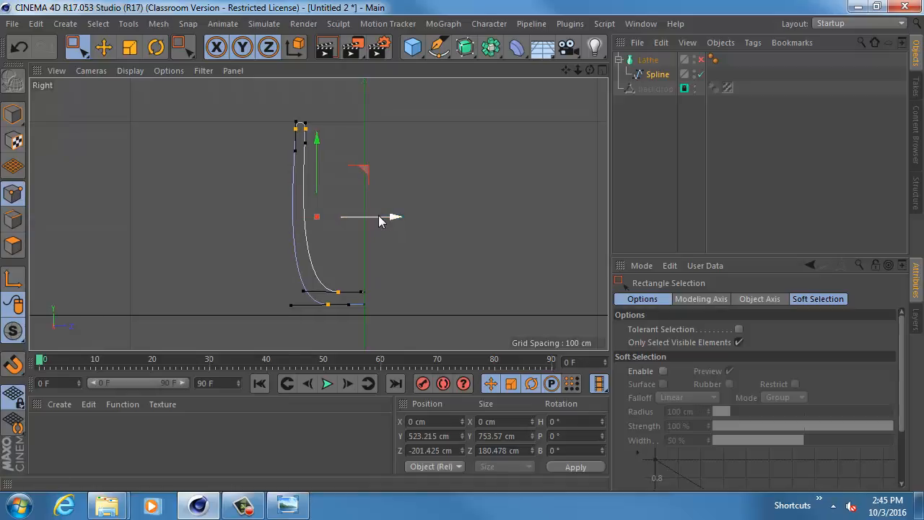
{"action": "key", "text": "e"}
{"action": "left_click", "coordinate": [241, 196]}
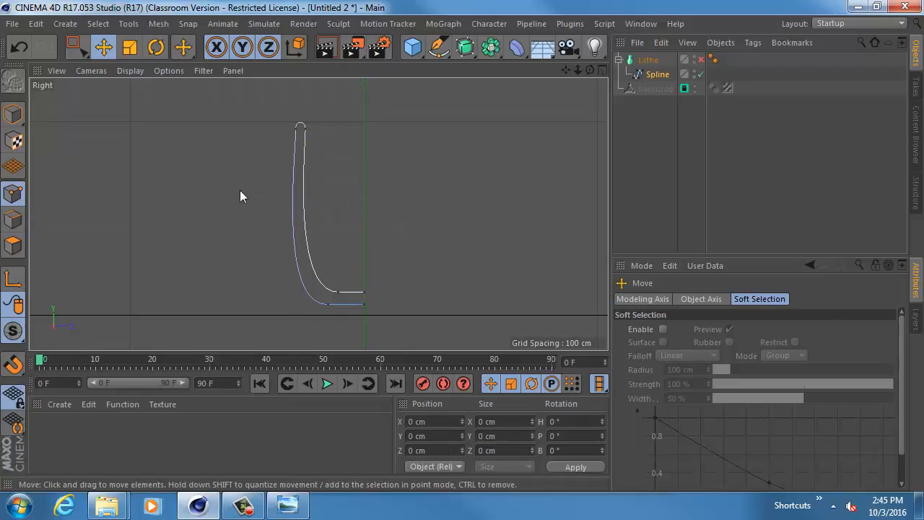
- Enable the Lathe to check the narrowed container in the Perspective view and return to the full-size Right view
{"action": "left_click", "coordinate": [700, 60]}
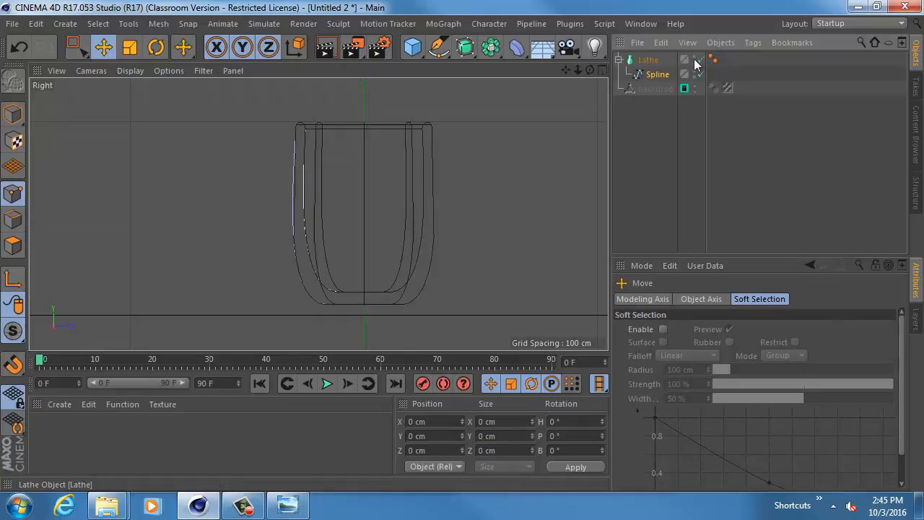
{"action": "middle_click", "coordinate": [355, 165]}
{"action": "middle_click", "coordinate": [244, 143]}
{"action": "left_click_drag", "start_coordinate": [276, 172], "coordinate": [332, 180], "text": "alt"}
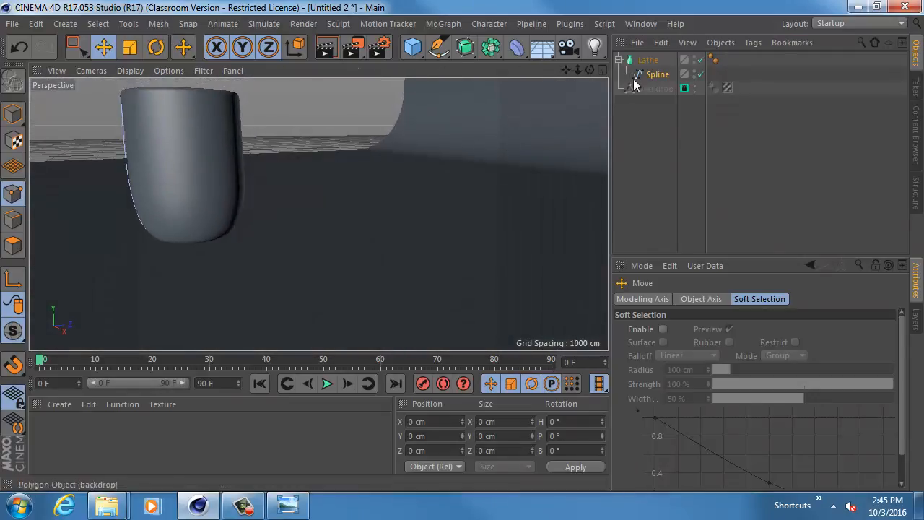
{"action": "middle_click", "coordinate": [351, 198]}
{"action": "middle_click", "coordinate": [290, 250]}
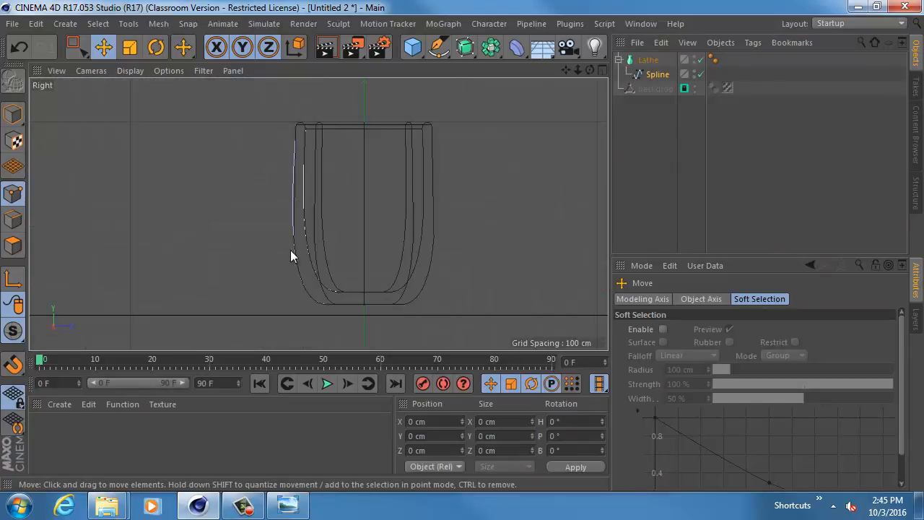
- Disable the Lathe and shorten the tangent handles of both bottom corner points so the walls taper toward the base
{"action": "left_click", "coordinate": [701, 60]}
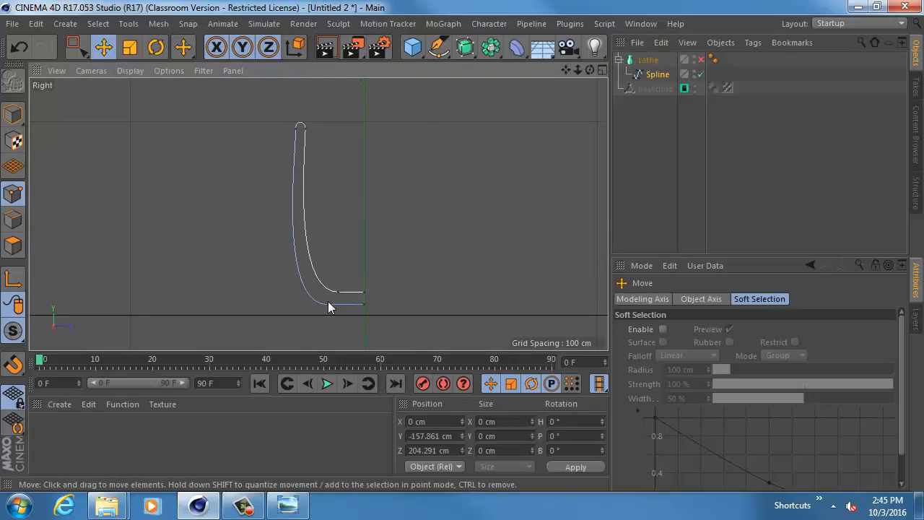
{"action": "key", "text": "0"}
{"action": "left_click_drag", "start_coordinate": [283, 255], "coordinate": [343, 307]}
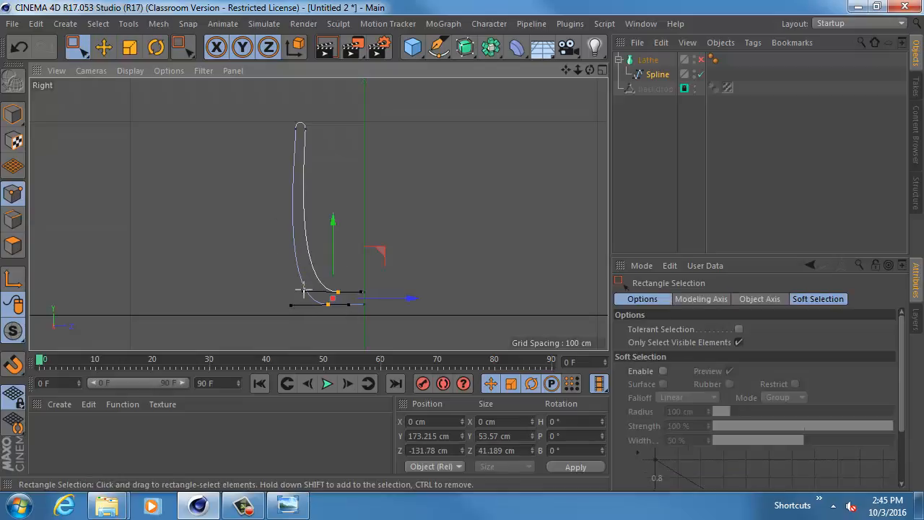
{"action": "left_click", "coordinate": [311, 291]}
{"action": "left_click_drag", "start_coordinate": [316, 276], "coordinate": [313, 314]}
{"action": "key", "text": "e"}
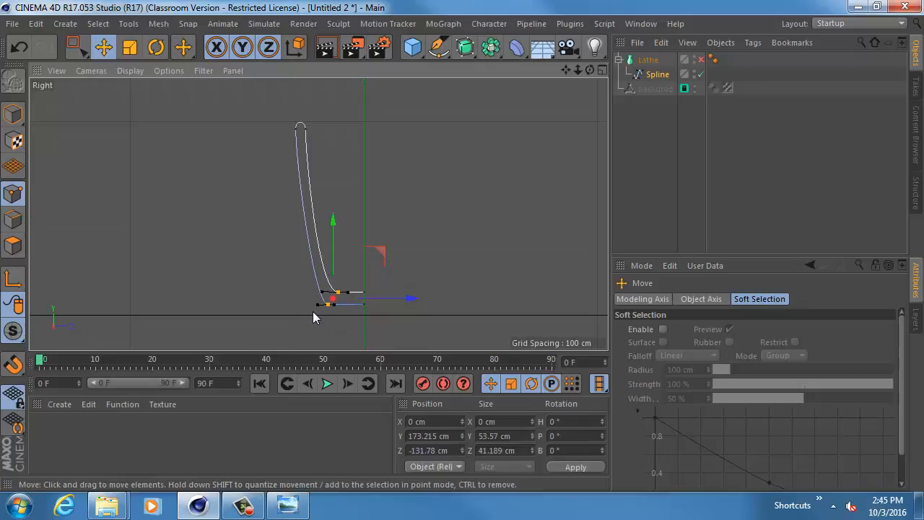
- Enable the Lathe in the Perspective view, switch to Model mode and inspect the tapered cup
{"action": "middle_click", "coordinate": [373, 200]}
{"action": "middle_click", "coordinate": [262, 146]}
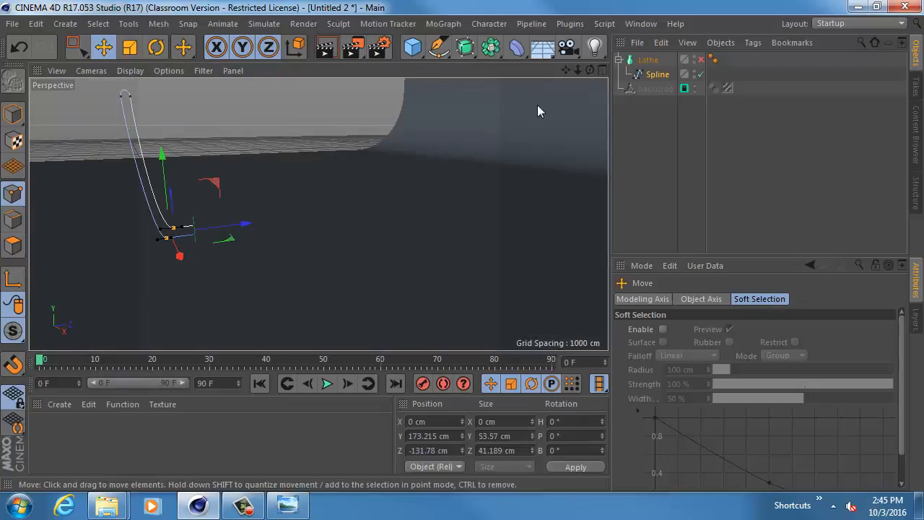
{"action": "left_click", "coordinate": [701, 60]}
{"action": "left_click_drag", "start_coordinate": [385, 174], "coordinate": [371, 200], "text": "alt"}
{"action": "left_click", "coordinate": [15, 116]}
{"action": "left_click_drag", "start_coordinate": [310, 161], "coordinate": [381, 178], "text": "alt"}
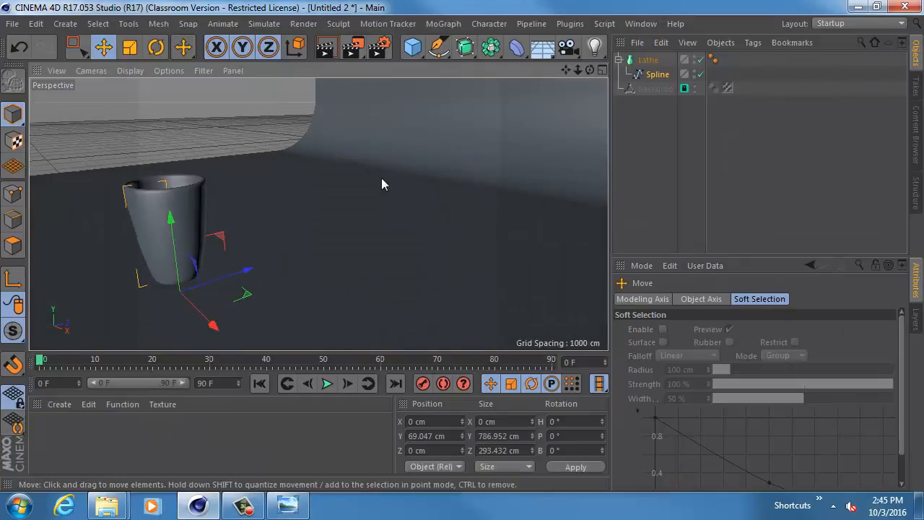
- Duplicate the Lathe with its spline and raise the copy above the original cup to Y about 1000 cm
{"action": "left_click", "coordinate": [650, 61]}
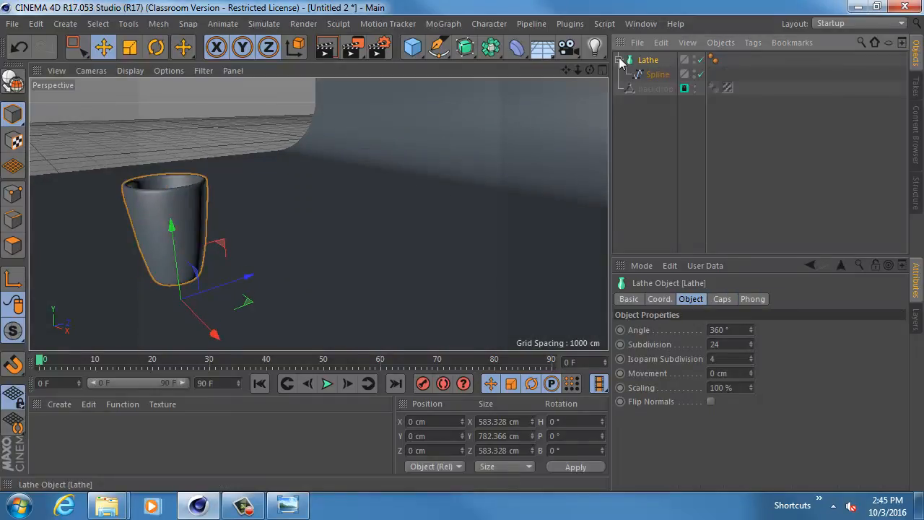
{"action": "left_click", "coordinate": [619, 60]}
{"action": "left_click", "coordinate": [619, 60]}
{"action": "left_click_drag", "start_coordinate": [648, 65], "coordinate": [646, 128], "text": "ctrl"}
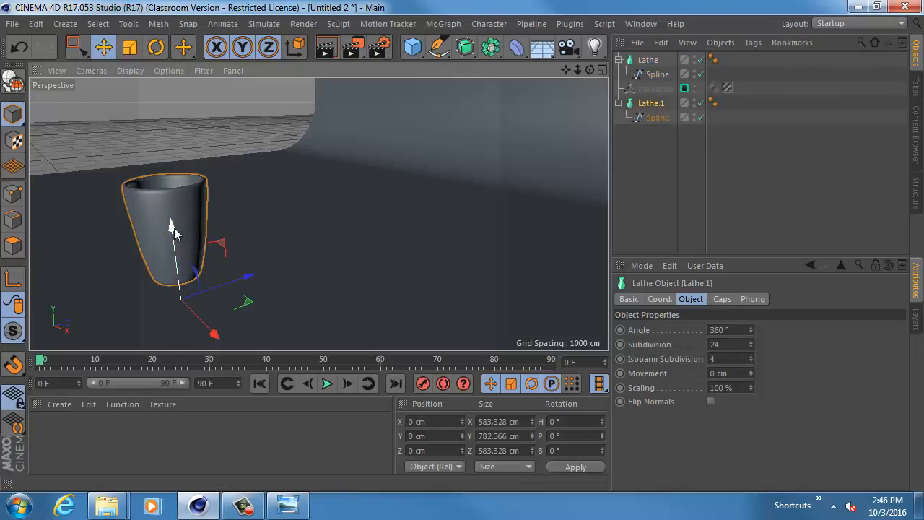
{"action": "left_click_drag", "start_coordinate": [173, 230], "coordinate": [167, 126]}
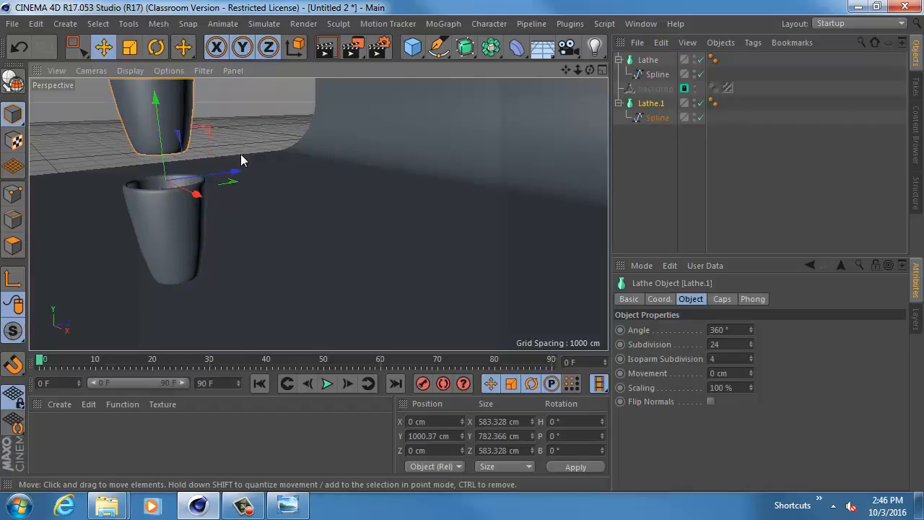
- Try moving the copied cup's child spline away from the Lathe axis along Z and then upward, undoing each move
{"action": "left_click_drag", "start_coordinate": [241, 160], "coordinate": [313, 193], "text": "alt"}
{"action": "left_click", "coordinate": [643, 117]}
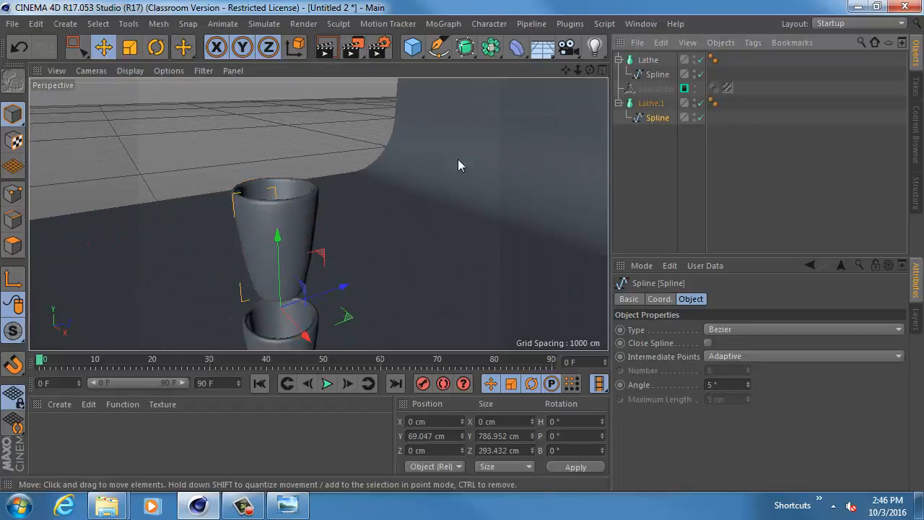
{"action": "scroll", "coordinate": [355, 223], "scroll_direction": "up", "scroll_amount": 2}
{"action": "left_click_drag", "start_coordinate": [320, 252], "coordinate": [113, 264]}
{"action": "left_click_drag", "start_coordinate": [221, 202], "coordinate": [157, 225], "text": "alt"}
{"action": "left_click_drag", "start_coordinate": [318, 215], "coordinate": [340, 189], "text": "alt"}
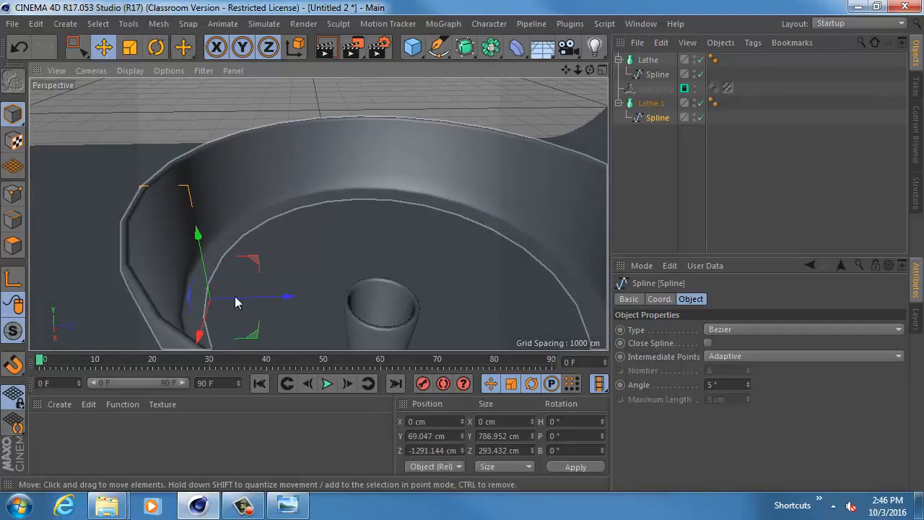
{"action": "key", "text": "ctrl+z"}
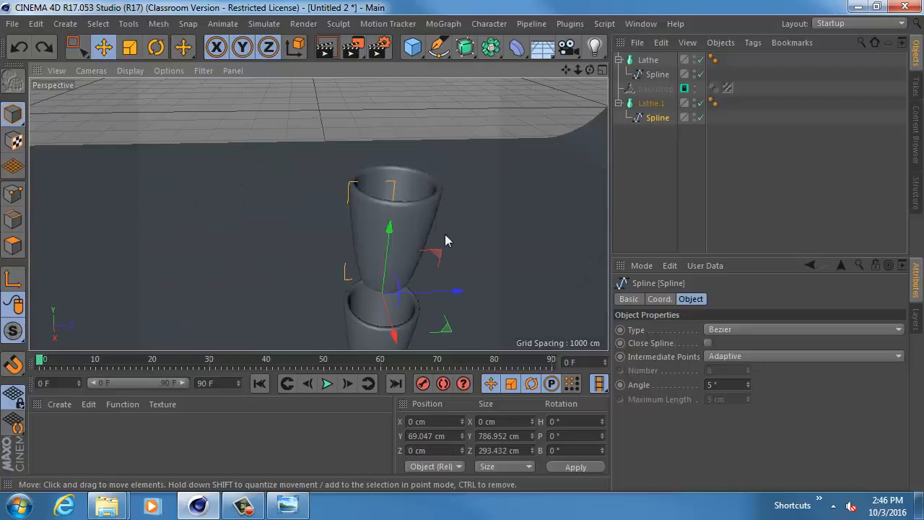
{"action": "left_click_drag", "start_coordinate": [388, 230], "coordinate": [372, 137]}
{"action": "key", "text": "ctrl+z"}
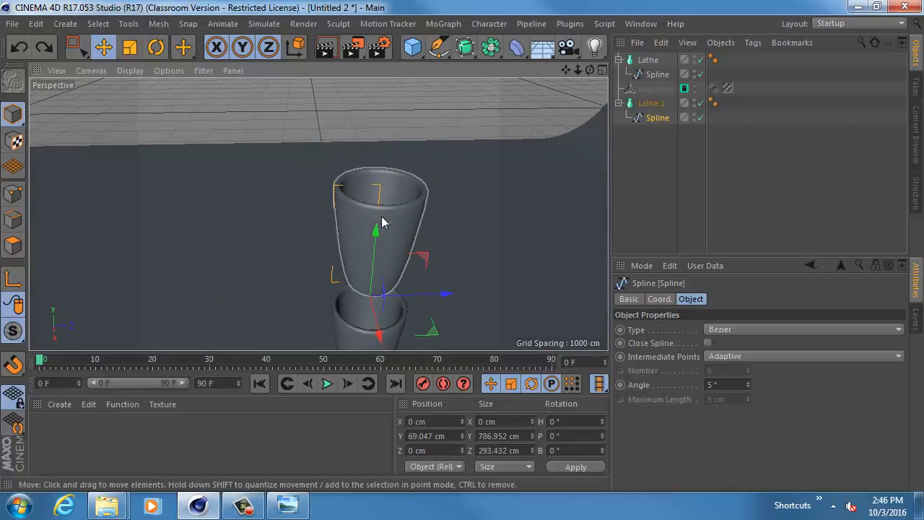
- Try moving the copied cup's spline vertically and sideways in the Right view, undo both moves and return to four views
{"action": "middle_click", "coordinate": [392, 293]}
{"action": "middle_click", "coordinate": [241, 282]}
{"action": "scroll", "coordinate": [328, 255], "scroll_direction": "down", "scroll_amount": 4}
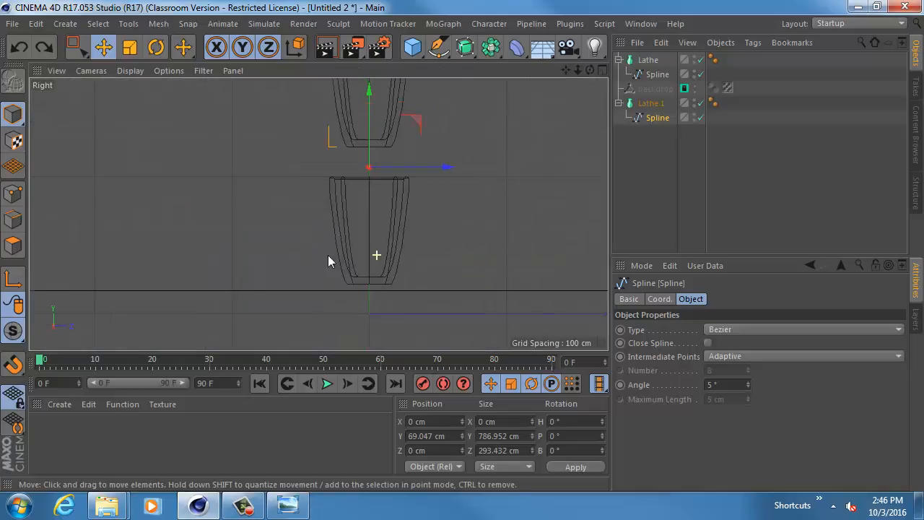
{"action": "left_click_drag", "start_coordinate": [346, 177], "coordinate": [350, 119]}
{"action": "key", "text": "ctrl+z"}
{"action": "left_click_drag", "start_coordinate": [419, 241], "coordinate": [205, 241]}
{"action": "key", "text": "ctrl+z"}
{"action": "middle_click", "coordinate": [276, 217]}
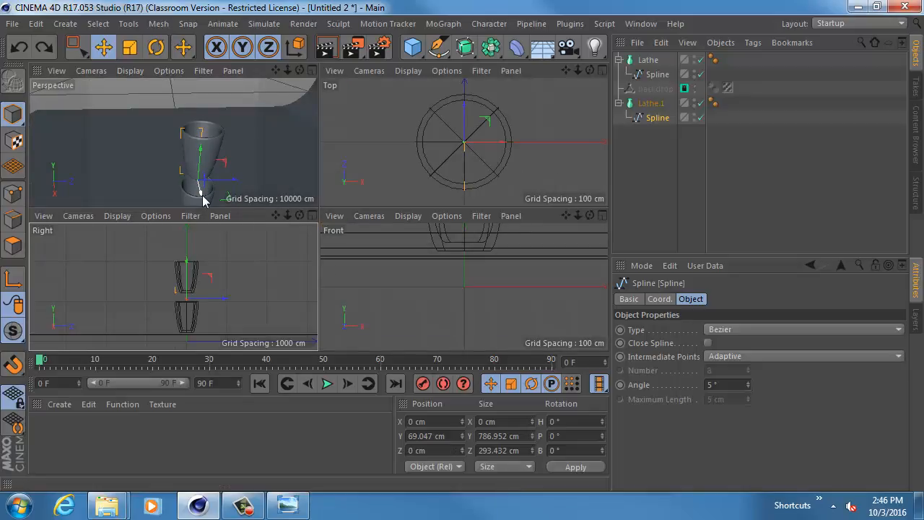
- Try moving the copied cup's child spline away from the Lathe axis along X, then undo the move
{"action": "mouse_move", "coordinate": [203, 200]}
{"action": "left_mouse_down"}
{"action": "mouse_move", "coordinate": [189, 190]}
{"action": "mouse_move", "coordinate": [203, 200]}
{"action": "left_mouse_up"}
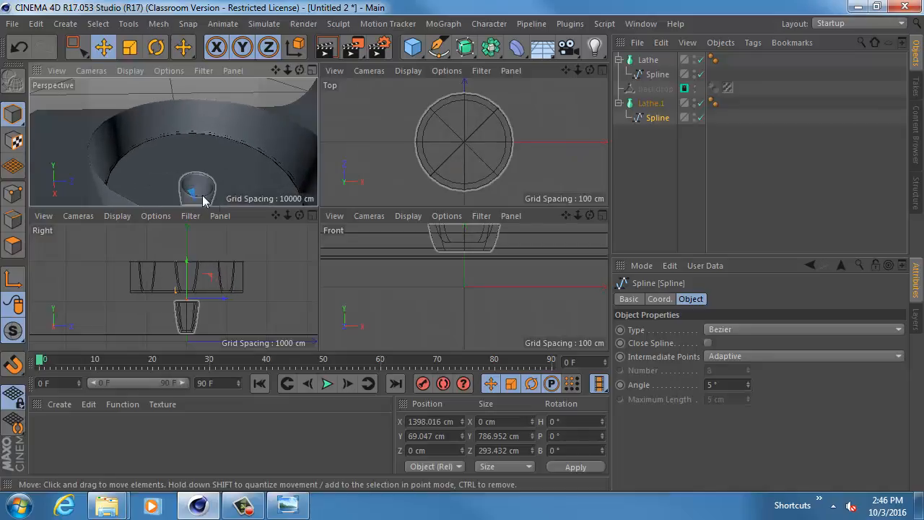
{"action": "key", "text": "ctrl+z"}
- Maximize the Right view, select the copied cup's child spline and disable its Lathe to expose the bare profile
{"action": "middle_click", "coordinate": [242, 259]}
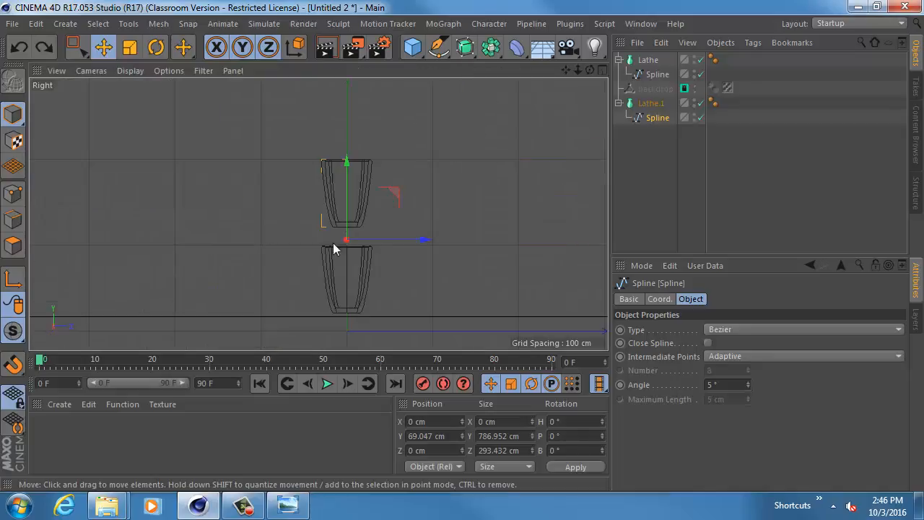
{"action": "middle_click_drag", "start_coordinate": [353, 230], "coordinate": [326, 255], "text": "alt"}
{"action": "scroll", "coordinate": [349, 250], "scroll_direction": "up", "scroll_amount": 4}
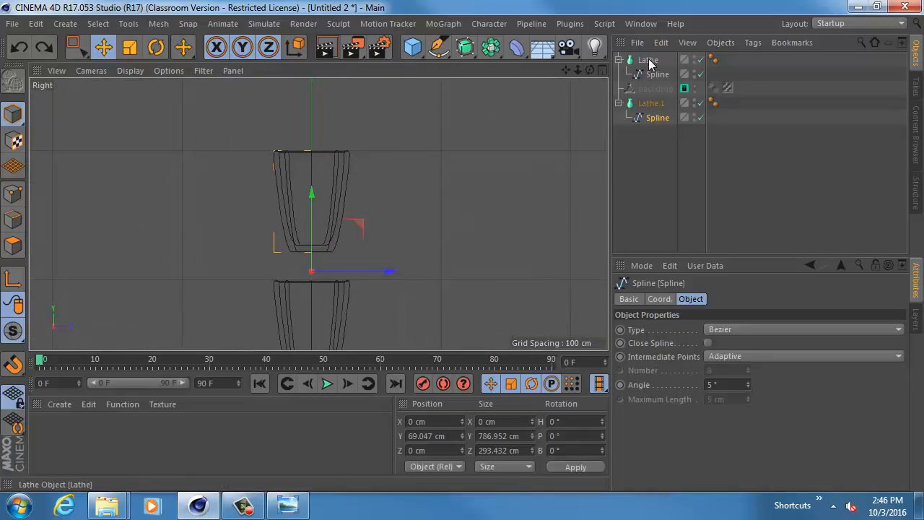
{"action": "left_click", "coordinate": [654, 104]}
{"action": "left_click", "coordinate": [653, 62]}
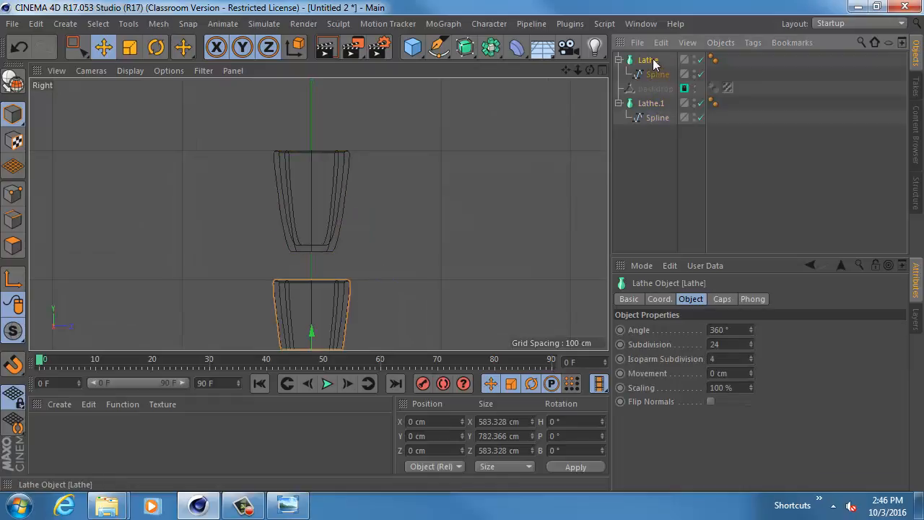
{"action": "left_click", "coordinate": [659, 75]}
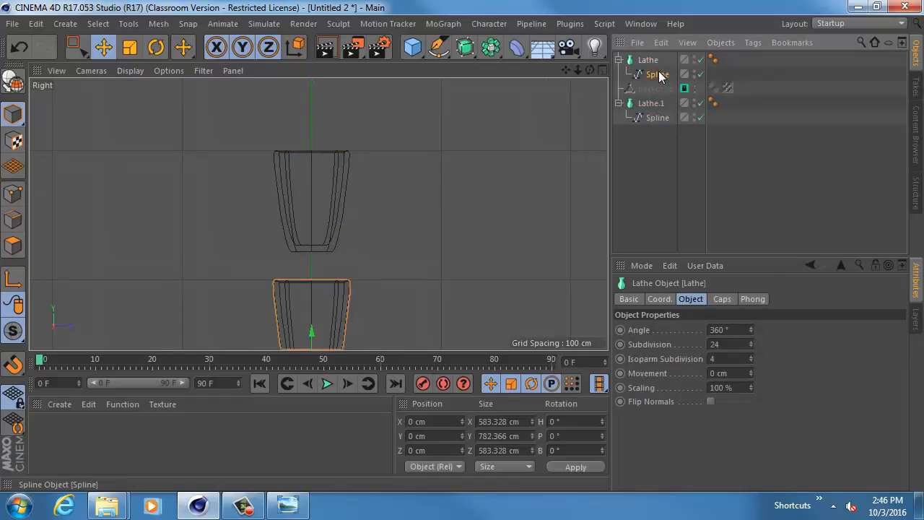
{"action": "middle_click_drag", "start_coordinate": [340, 166], "coordinate": [364, 209], "text": "alt"}
{"action": "left_click", "coordinate": [657, 117]}
{"action": "left_click", "coordinate": [700, 103]}
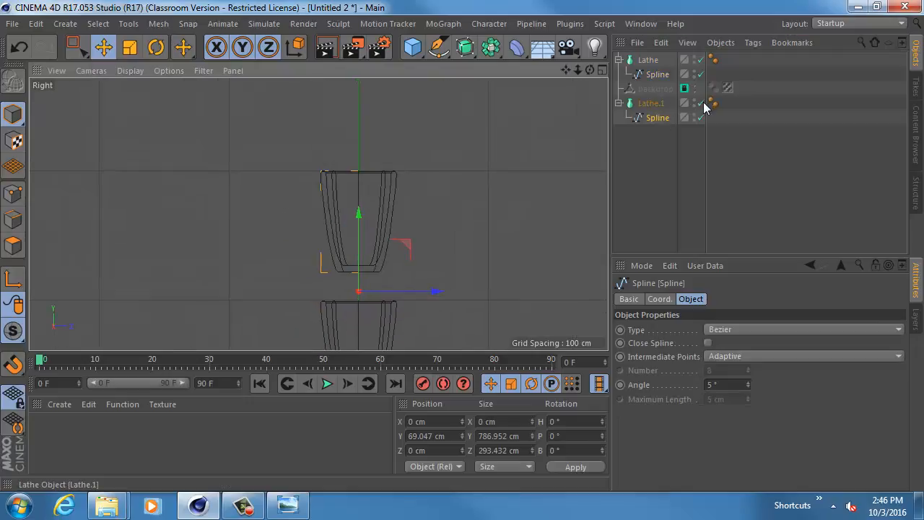
- In Points mode, select the copied profile's two rim points and move them outward and down to about Y 580 cm, Z -724 cm
{"action": "middle_click_drag", "start_coordinate": [476, 148], "coordinate": [339, 156], "text": "alt"}
{"action": "right_click_drag", "start_coordinate": [458, 157], "coordinate": [485, 158], "text": "alt"}
{"action": "middle_click_drag", "start_coordinate": [381, 167], "coordinate": [452, 141], "text": "alt"}
{"action": "left_click", "coordinate": [13, 193]}
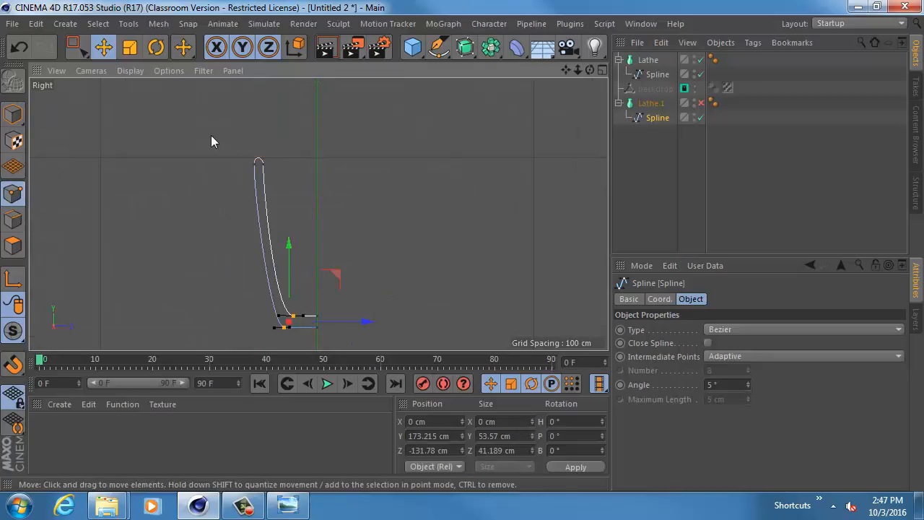
{"action": "left_click_drag", "start_coordinate": [212, 139], "coordinate": [267, 165]}
{"action": "key", "text": "ctrl+z"}
{"action": "key", "text": "0"}
{"action": "left_click_drag", "start_coordinate": [225, 138], "coordinate": [285, 187]}
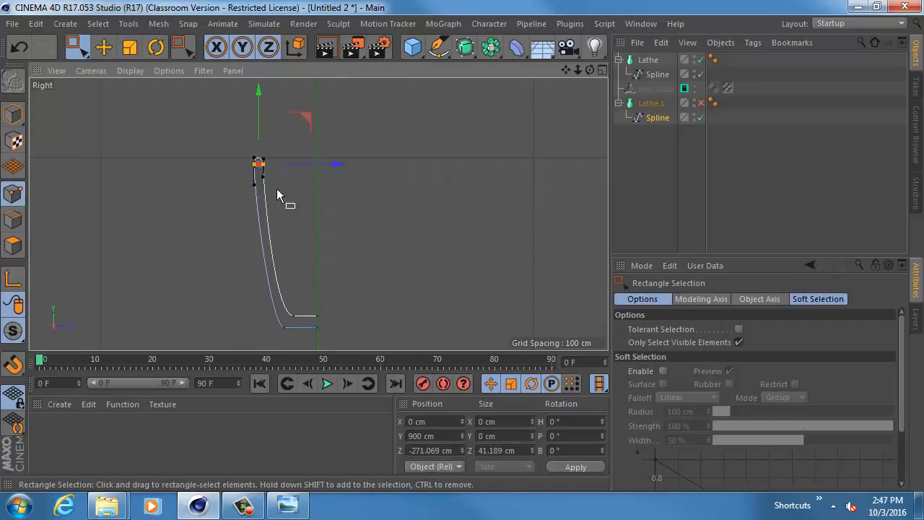
{"action": "left_click_drag", "start_coordinate": [300, 127], "coordinate": [211, 186]}
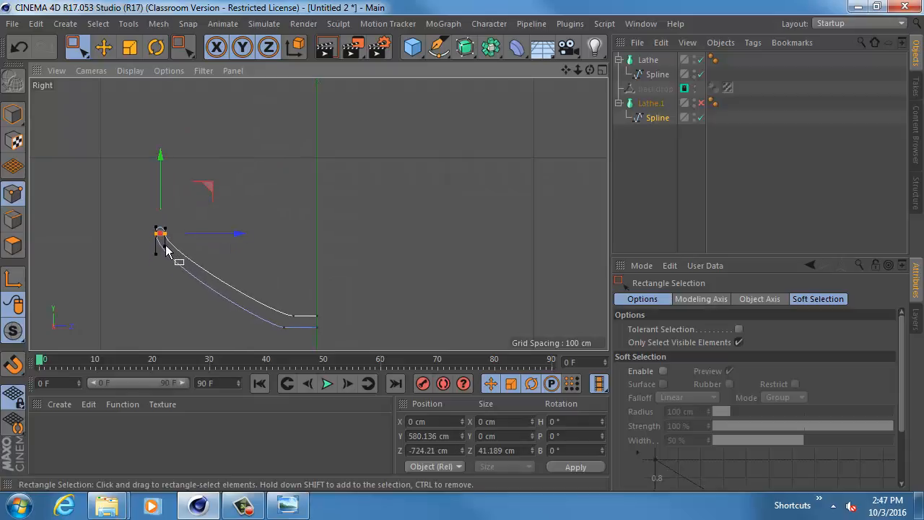
- Try reshaping the profile's outer curve by pulling a rim point's tangent handle downward, then undo the change
{"action": "left_click", "coordinate": [175, 255]}
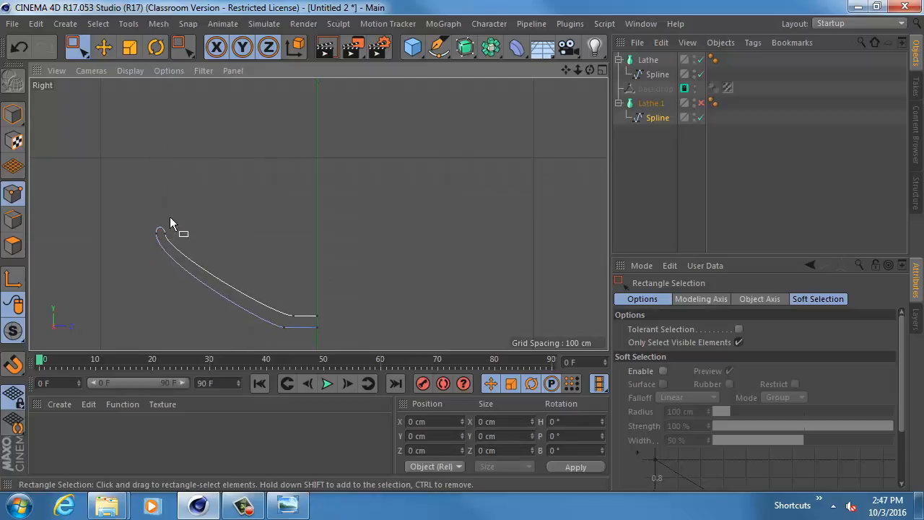
{"action": "left_click", "coordinate": [165, 229]}
{"action": "key", "text": "e"}
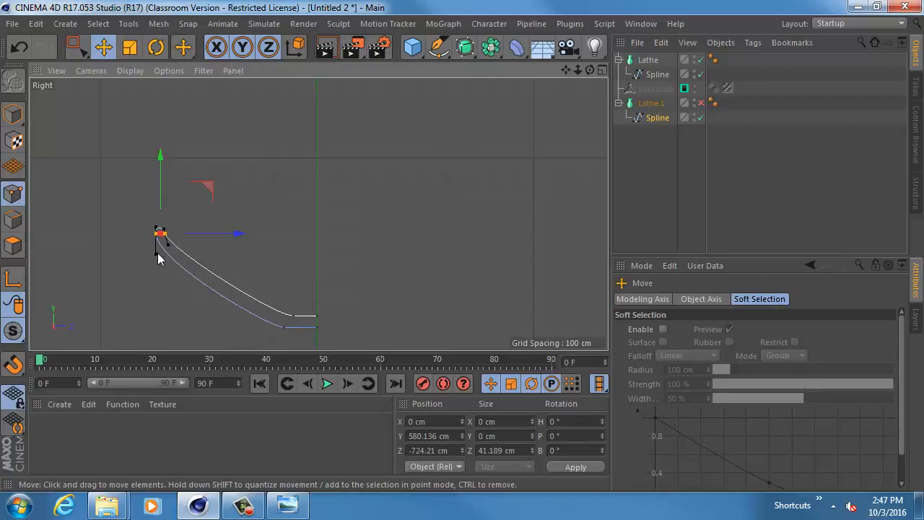
{"action": "left_click_drag", "start_coordinate": [157, 254], "coordinate": [148, 302]}
{"action": "key", "text": "ctrl+z"}
- Select the profile's two bottom corner points and move them outward along Z to about -495 cm to widen the base
{"action": "key", "text": "0"}
{"action": "left_click_drag", "start_coordinate": [299, 304], "coordinate": [257, 343]}
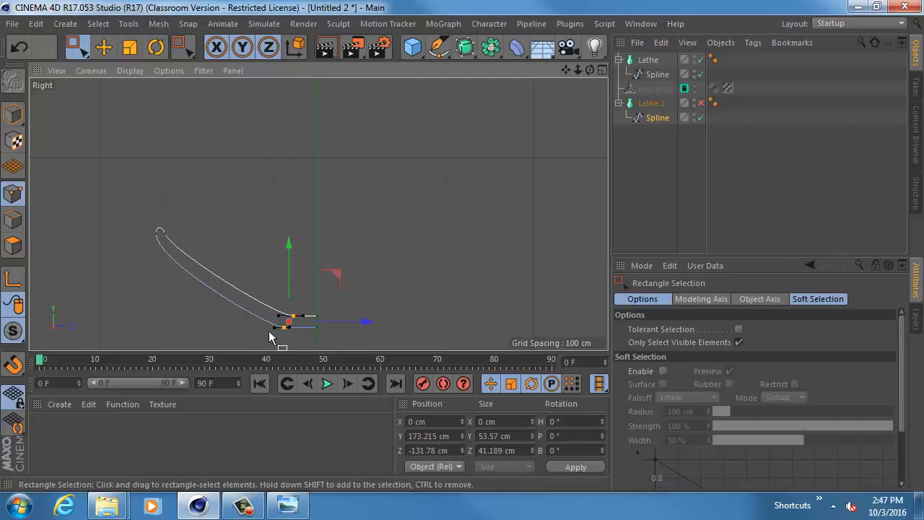
{"action": "key", "text": "e"}
{"action": "left_click_drag", "start_coordinate": [361, 326], "coordinate": [281, 327]}
- Maximize the Perspective view, re-enable the copied Lathe and inspect the resulting bowl from several angles
{"action": "middle_click", "coordinate": [311, 230]}
{"action": "middle_click", "coordinate": [283, 176]}
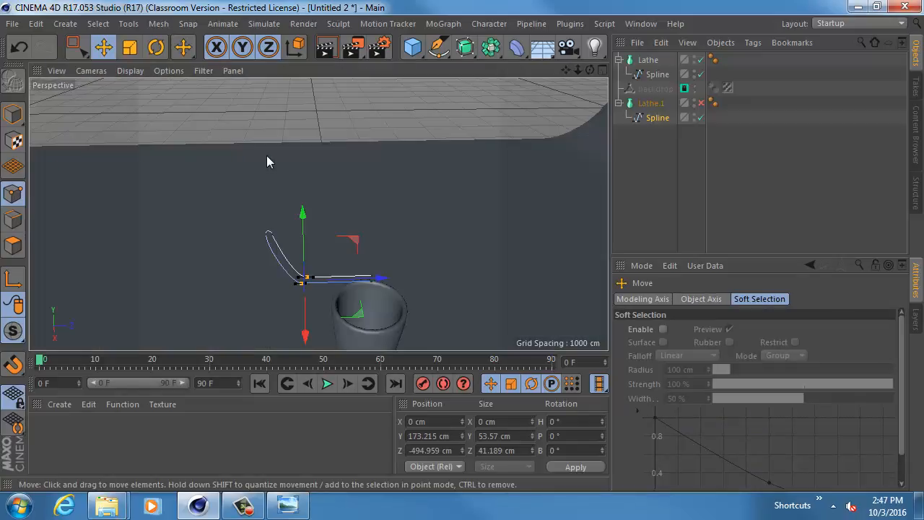
{"action": "left_click", "coordinate": [701, 103]}
{"action": "left_click_drag", "start_coordinate": [462, 191], "coordinate": [471, 146], "text": "alt"}
{"action": "middle_click_drag", "start_coordinate": [471, 146], "coordinate": [317, 213], "text": "alt"}
{"action": "left_click_drag", "start_coordinate": [318, 213], "coordinate": [434, 175], "text": "alt"}
{"action": "right_click_drag", "start_coordinate": [433, 175], "coordinate": [372, 177], "text": "alt"}
{"action": "mouse_move", "coordinate": [372, 177]}
{"action": "left_mouse_down", "text": "alt"}
{"action": "mouse_move", "coordinate": [362, 102]}
{"action": "mouse_move", "coordinate": [382, 188]}
{"action": "left_mouse_up", "text": "alt"}
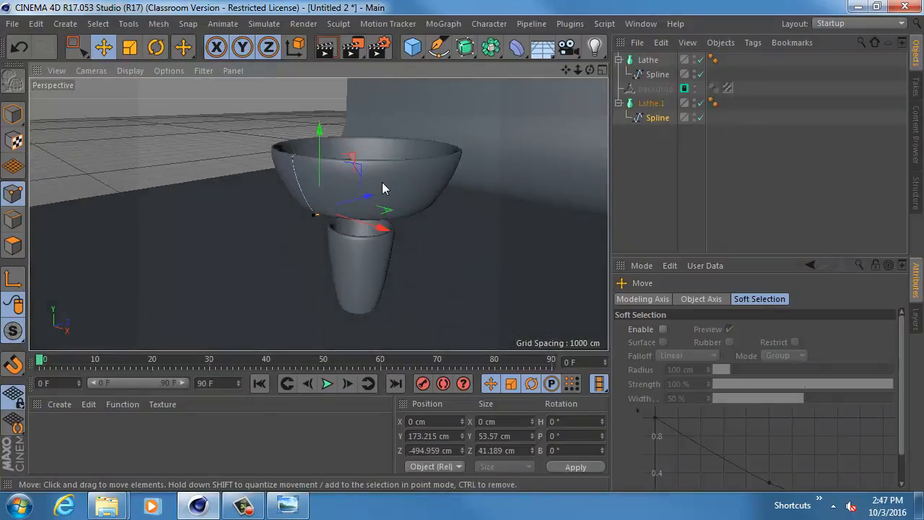
{"action": "left_click_drag", "start_coordinate": [444, 173], "coordinate": [550, 133], "text": "alt"}
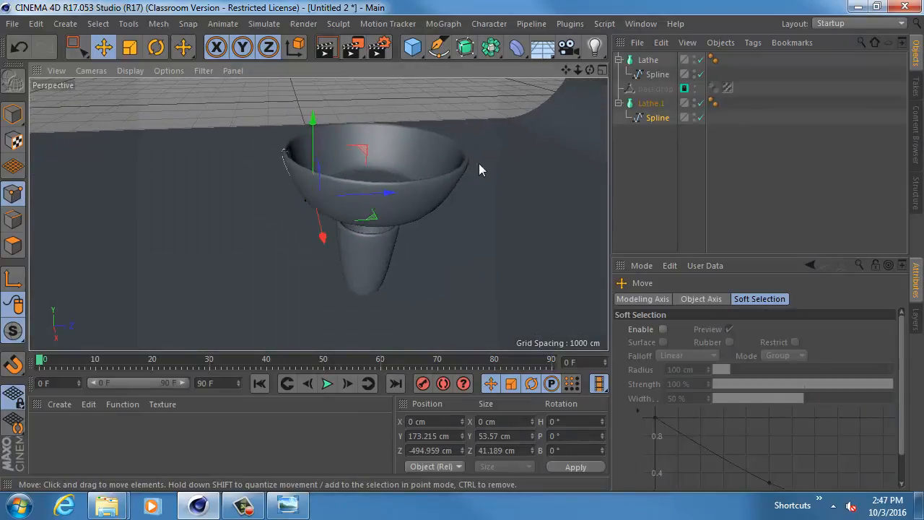
{"action": "left_click_drag", "start_coordinate": [479, 170], "coordinate": [406, 142], "text": "alt"}
- Select the rim and base corner points of the bowl's profile and move them inward along Z to about -435 cm
{"action": "key", "text": "0"}
{"action": "left_click_drag", "start_coordinate": [267, 126], "coordinate": [340, 205]}
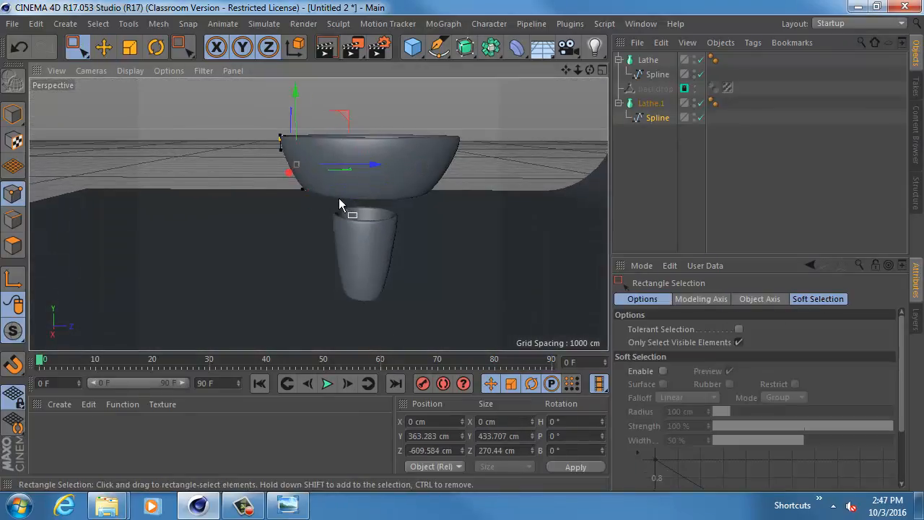
{"action": "key", "text": "e"}
{"action": "left_click_drag", "start_coordinate": [373, 165], "coordinate": [398, 199]}
{"action": "middle_click_drag", "start_coordinate": [397, 199], "coordinate": [354, 224], "text": "alt"}
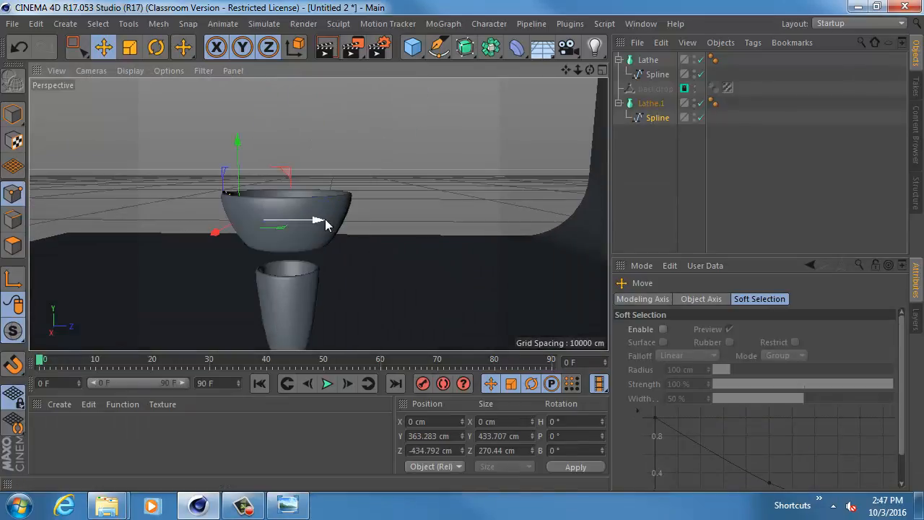
{"action": "left_click_drag", "start_coordinate": [325, 225], "coordinate": [330, 161], "text": "alt"}
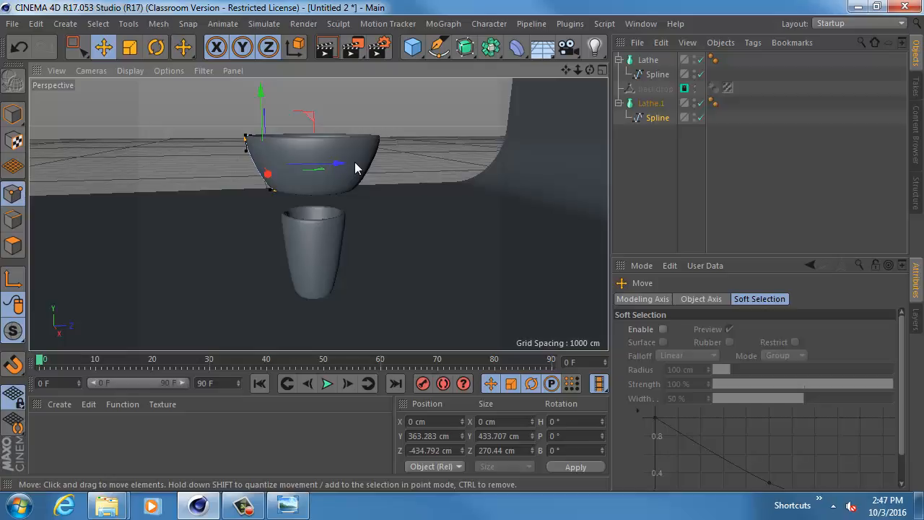
- Switch to the BreakfastCereal reference picture in Windows Photo Viewer, examine the bowl's shape and base, and return to Cinema 4D
{"action": "key", "text": "alt+Tab"}
{"action": "key", "text": "Tab"}
{"action": "key", "text": "Tab"}
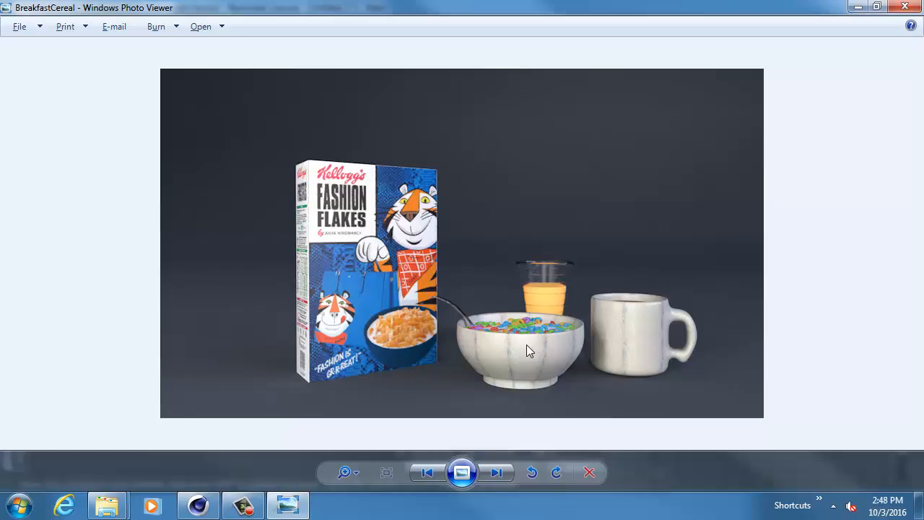
{"action": "key", "text": "alt+Tab"}
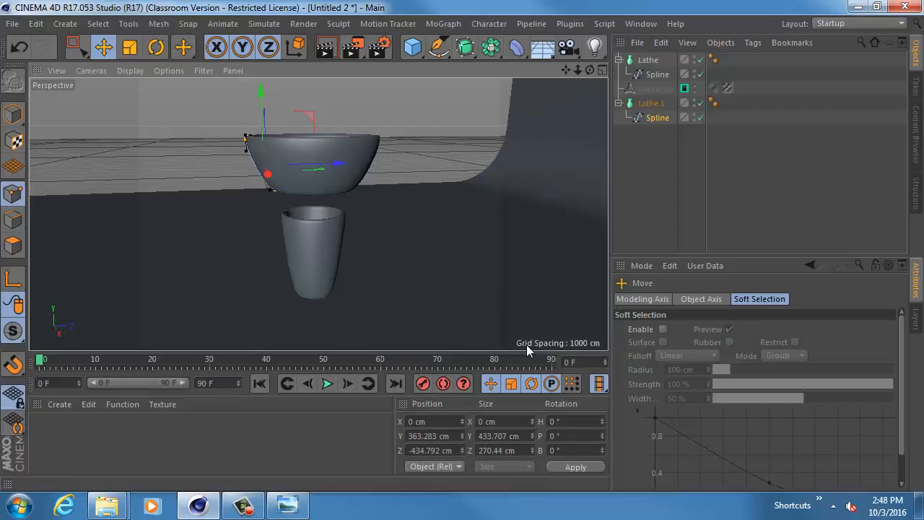
- Select the bowl's Lathe object and convert it to an editable polygon object
{"action": "left_click_drag", "start_coordinate": [371, 249], "coordinate": [407, 221], "text": "alt"}
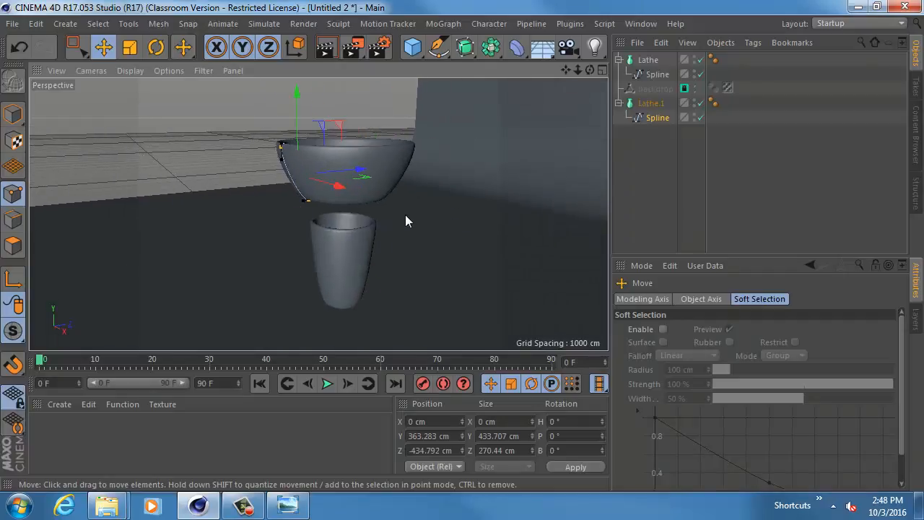
{"action": "left_click", "coordinate": [651, 103]}
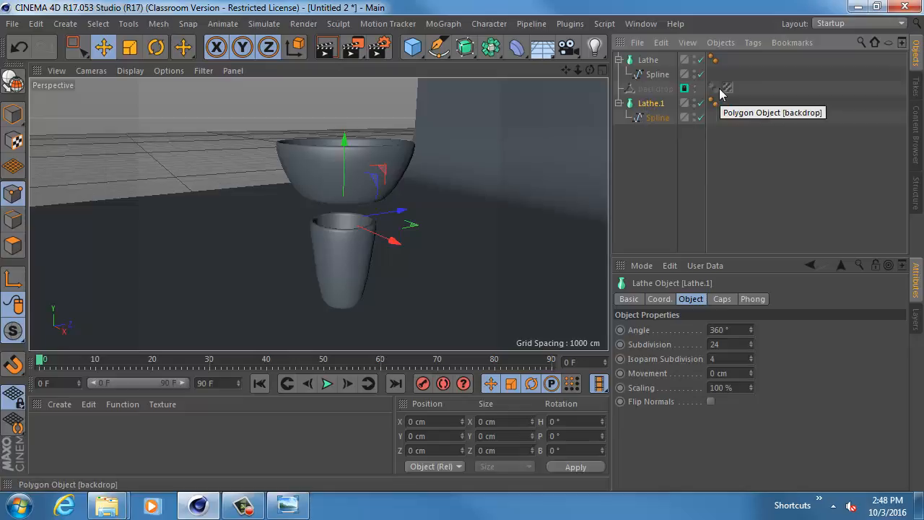
{"action": "key", "text": "c"}
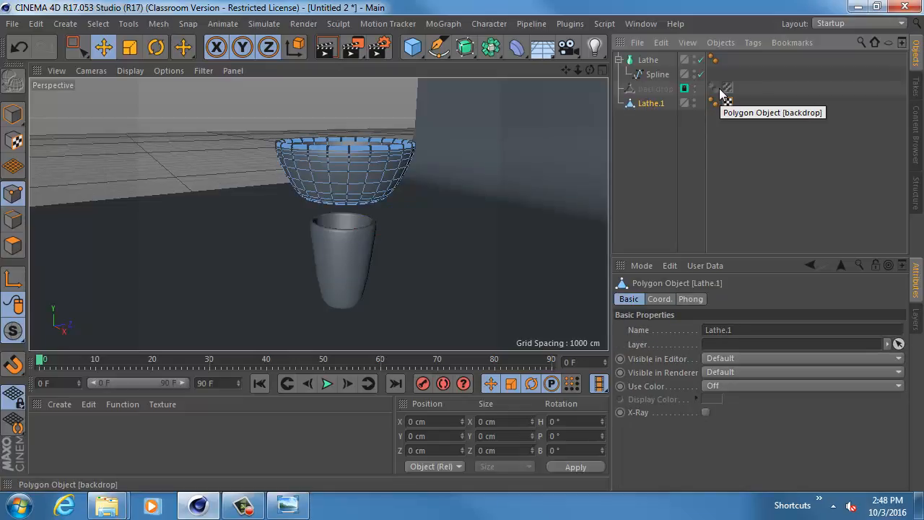
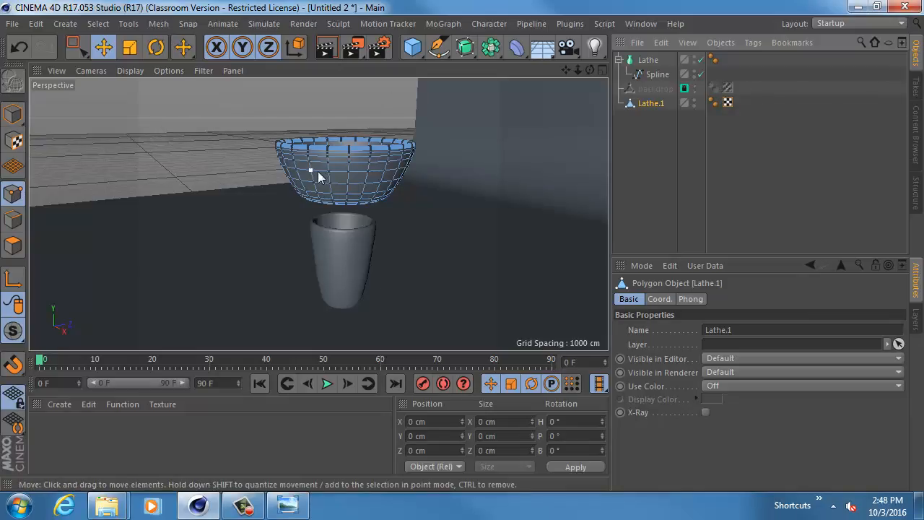
- Undo the bowl's conversion to polygons and expand its Lathe object to show the spline
{"action": "key", "text": "ctrl+z"}
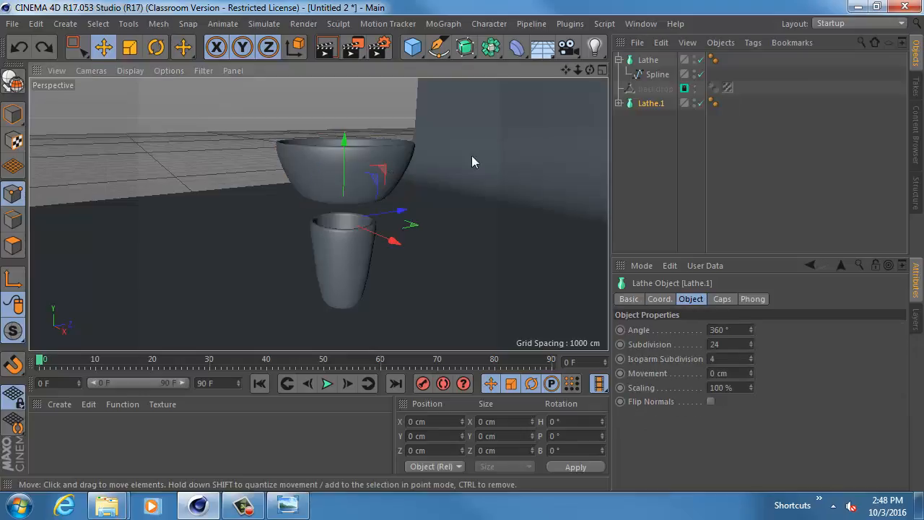
{"action": "left_click", "coordinate": [619, 104]}
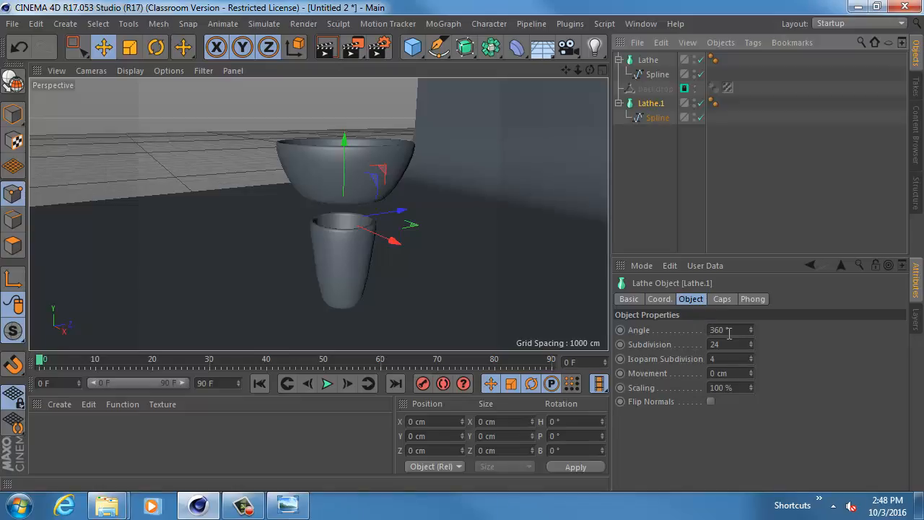
- Reduce the bowl Lathe's angle to 184° and inspect the half-open bowl from several sides
{"action": "left_click", "coordinate": [730, 332]}
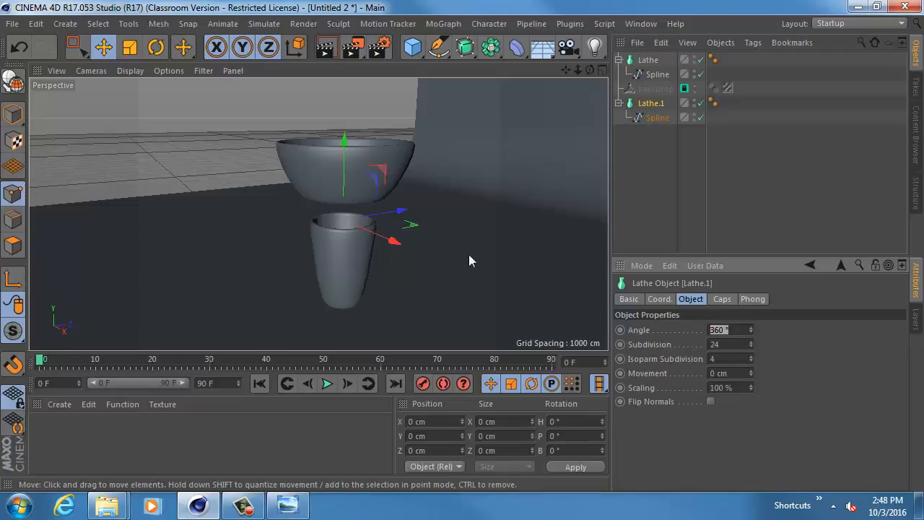
{"action": "left_click_drag", "start_coordinate": [470, 257], "coordinate": [320, 270], "text": "alt"}
{"action": "scroll", "coordinate": [320, 271], "scroll_direction": "up", "scroll_amount": 5}
{"action": "scroll", "coordinate": [368, 253], "scroll_direction": "down", "scroll_amount": 1}
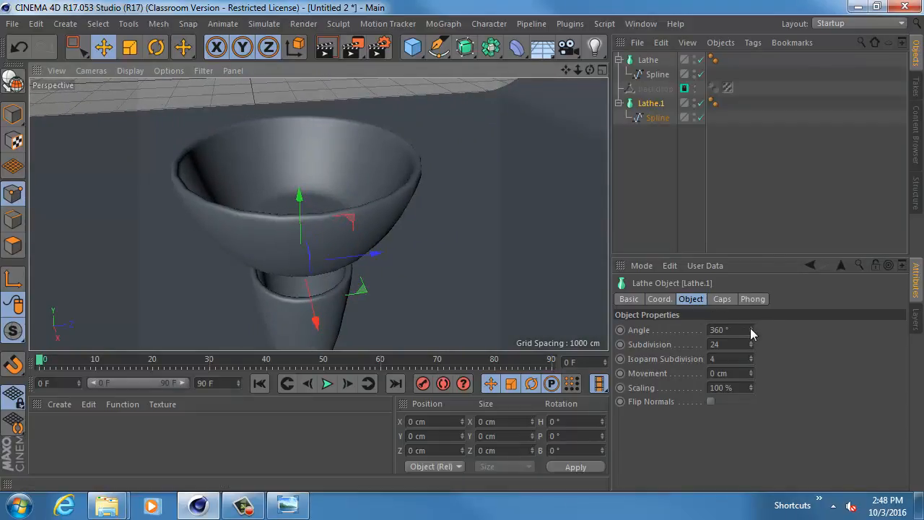
{"action": "left_click_drag", "start_coordinate": [751, 330], "coordinate": [623, 330]}
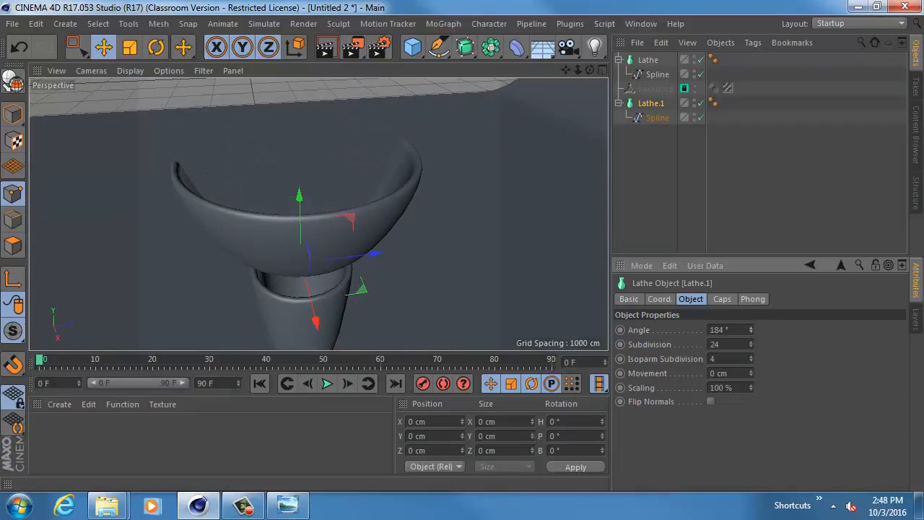
{"action": "scroll", "coordinate": [423, 169], "scroll_direction": "up", "scroll_amount": 10}
{"action": "scroll", "coordinate": [460, 163], "scroll_direction": "down", "scroll_amount": 1}
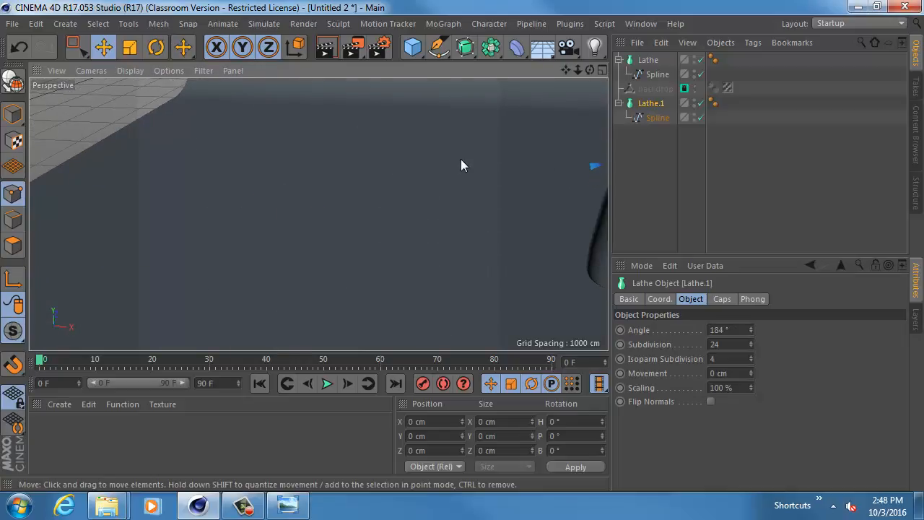
{"action": "scroll", "coordinate": [461, 159], "scroll_direction": "down", "scroll_amount": 8}
{"action": "left_click_drag", "start_coordinate": [301, 179], "coordinate": [440, 149], "text": "alt"}
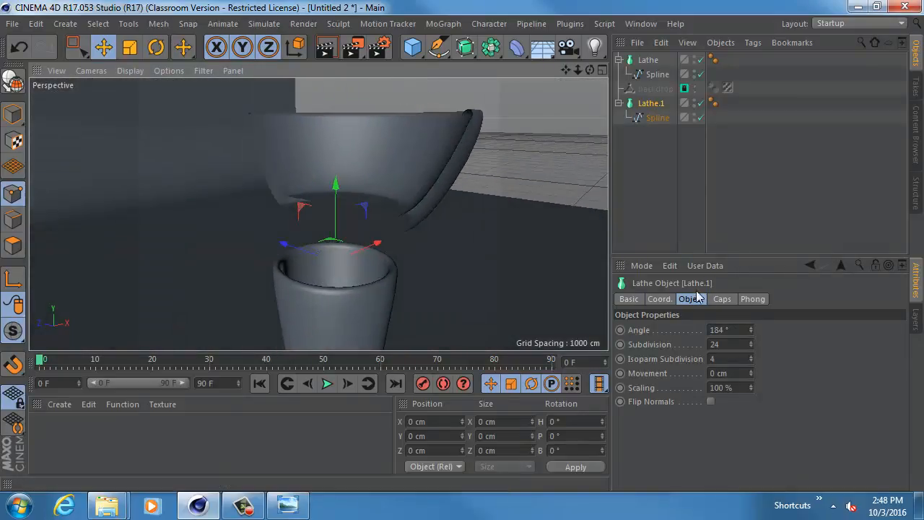
- Set both the start and end caps of the bowl's Lathe to None
{"action": "left_click", "coordinate": [722, 299]}
{"action": "left_click", "coordinate": [748, 329]}
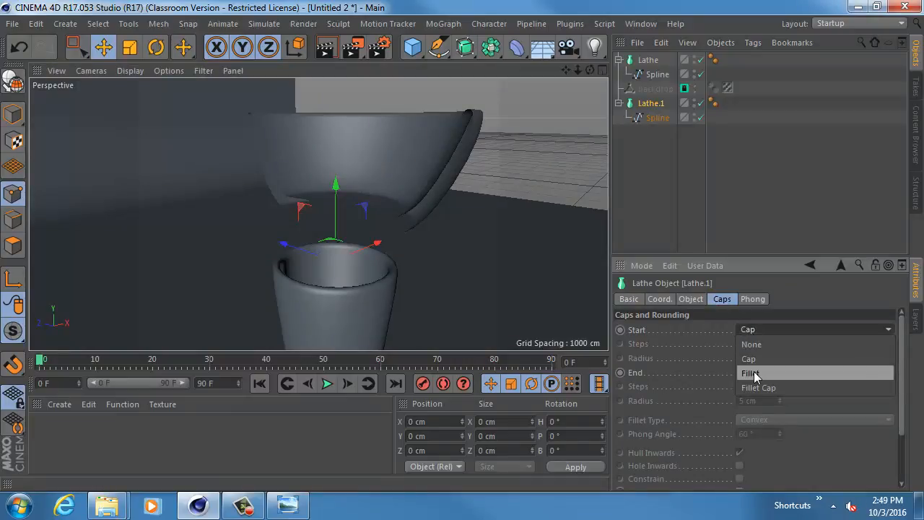
{"action": "left_click", "coordinate": [754, 374]}
{"action": "left_click", "coordinate": [760, 329]}
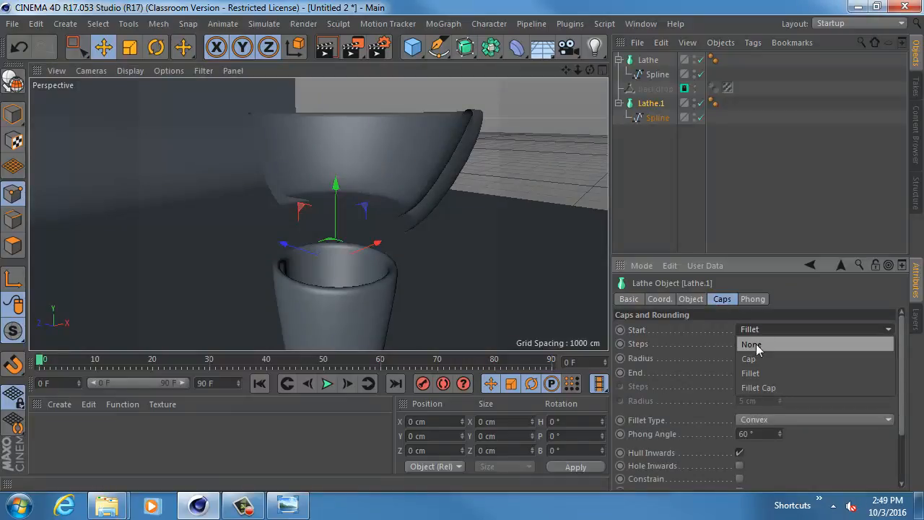
{"action": "left_click", "coordinate": [758, 347]}
{"action": "left_click", "coordinate": [760, 373]}
{"action": "left_click", "coordinate": [763, 386]}
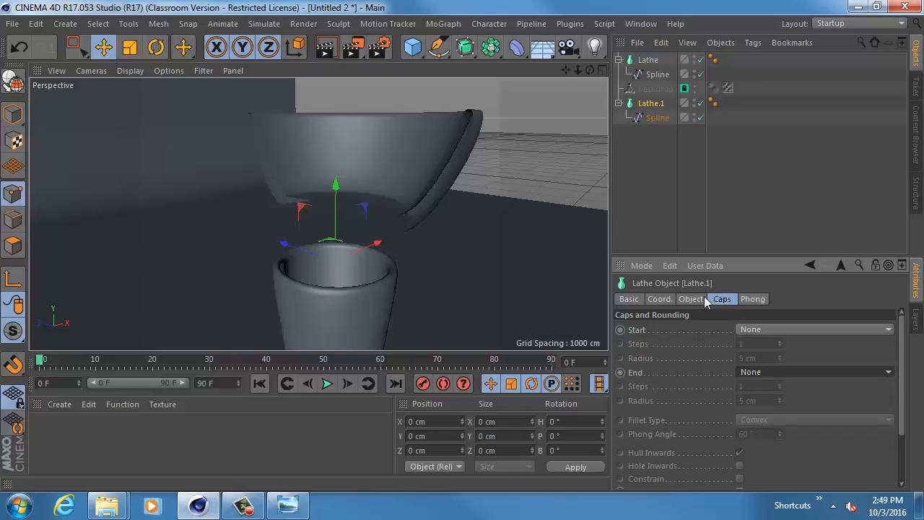
- Set the bowl Lathe's angle to a full 360° revolution
{"action": "left_click", "coordinate": [702, 299]}
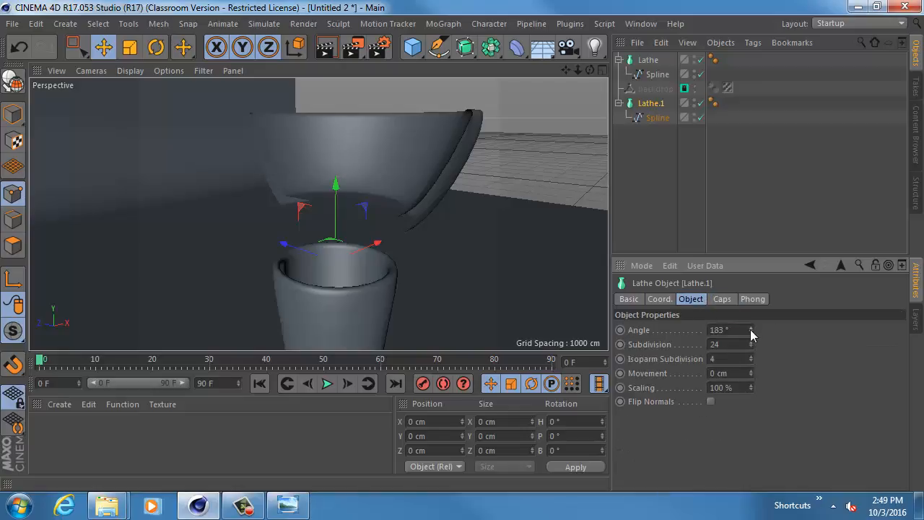
{"action": "left_click_drag", "start_coordinate": [751, 329], "coordinate": [751, 296]}
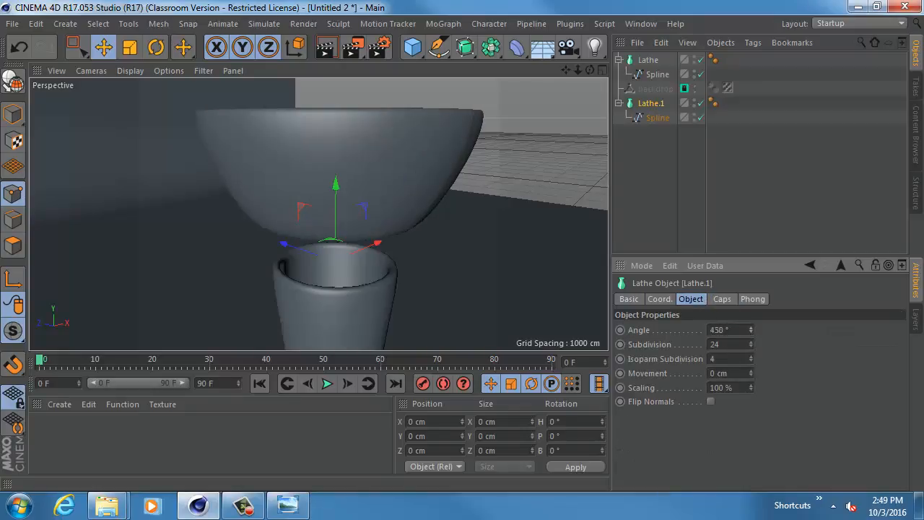
{"action": "double_click", "coordinate": [728, 331]}
{"action": "type", "text": "360"}
{"action": "key", "text": "Return"}
{"action": "left_click_drag", "start_coordinate": [489, 219], "coordinate": [462, 255], "text": "alt"}
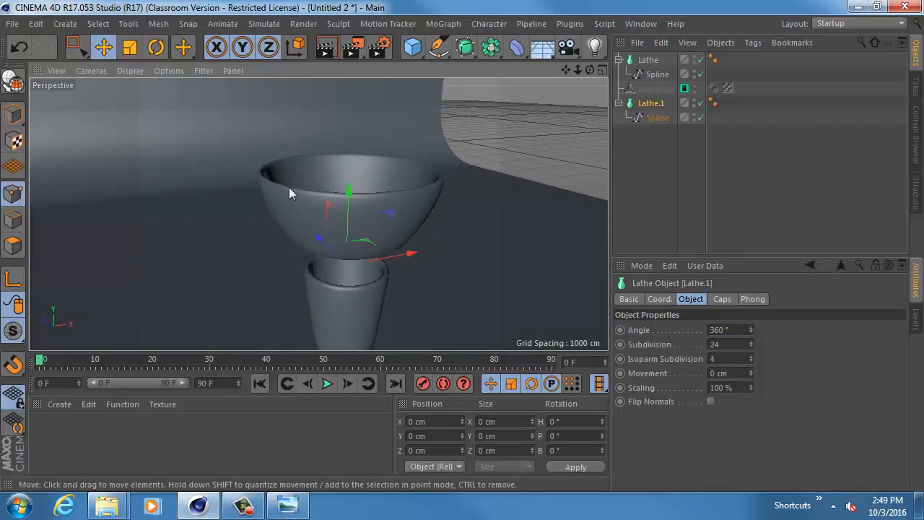
- Switch the Perspective view's display to Gouraud Shading (Lines)
{"action": "left_click", "coordinate": [130, 70]}
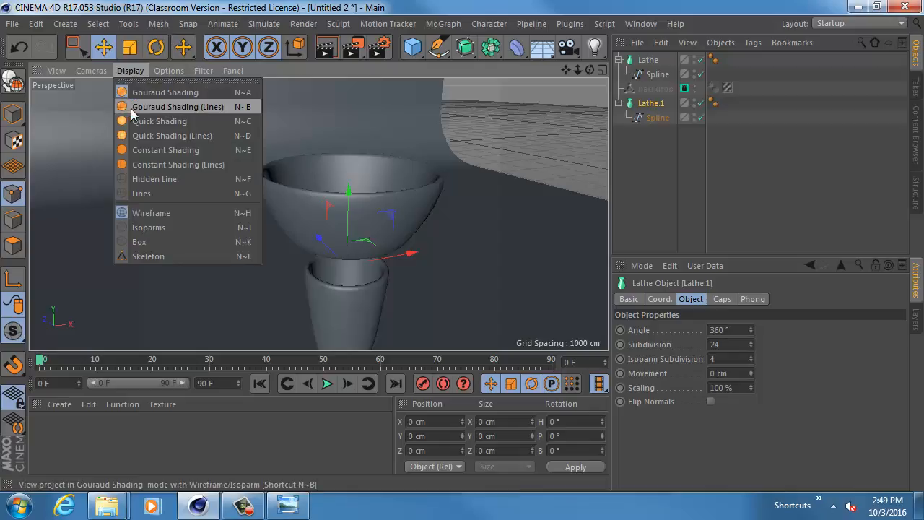
{"action": "left_click", "coordinate": [202, 108]}
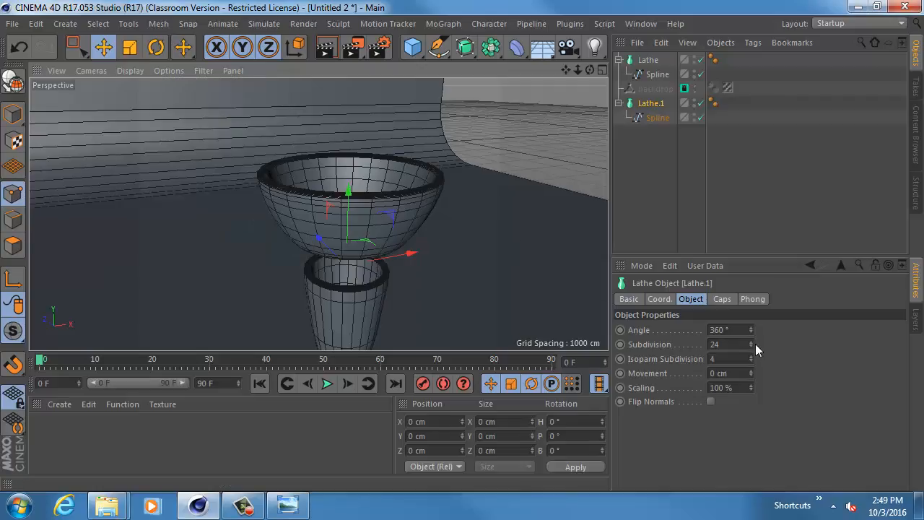
- Raise the bowl Lathe's subdivision to 63 and examine the mesh on its underside
{"action": "left_click_drag", "start_coordinate": [751, 342], "coordinate": [794, 344]}
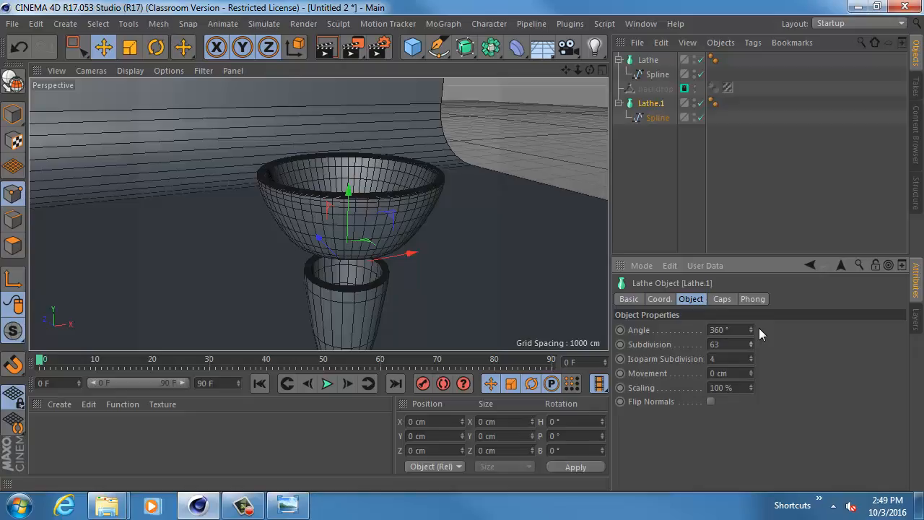
{"action": "left_click_drag", "start_coordinate": [382, 179], "coordinate": [322, 104], "text": "alt"}
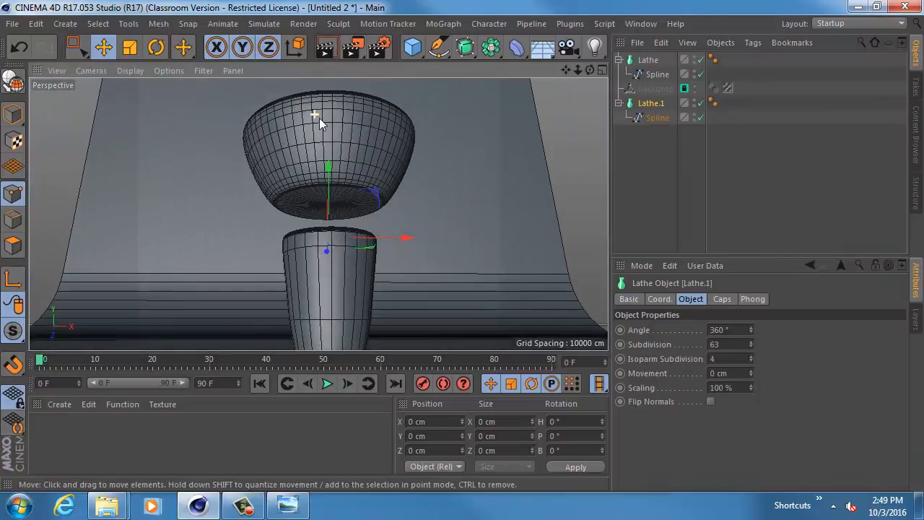
{"action": "right_click_drag", "start_coordinate": [319, 118], "coordinate": [380, 137], "text": "alt"}
{"action": "middle_click_drag", "start_coordinate": [324, 242], "coordinate": [318, 212], "text": "alt"}
{"action": "right_click_drag", "start_coordinate": [383, 142], "coordinate": [458, 167], "text": "alt"}
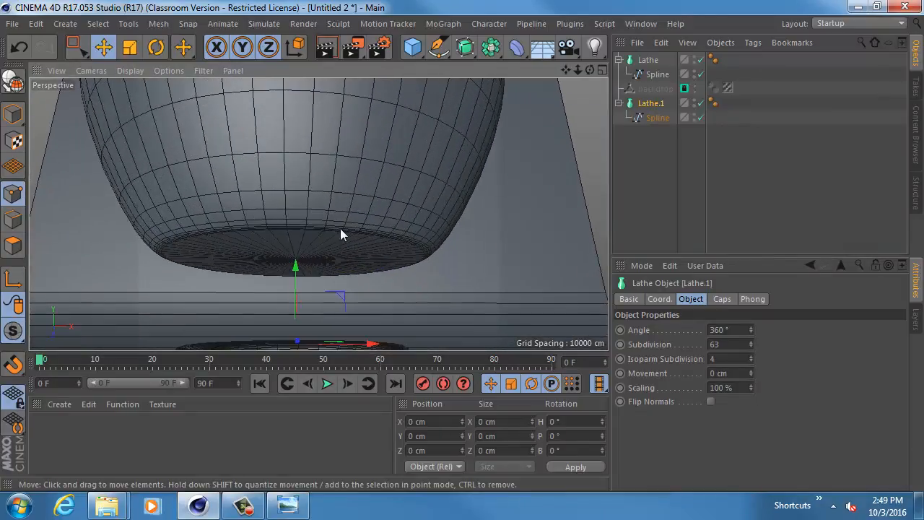
{"action": "middle_click_drag", "start_coordinate": [346, 254], "coordinate": [364, 227], "text": "alt"}
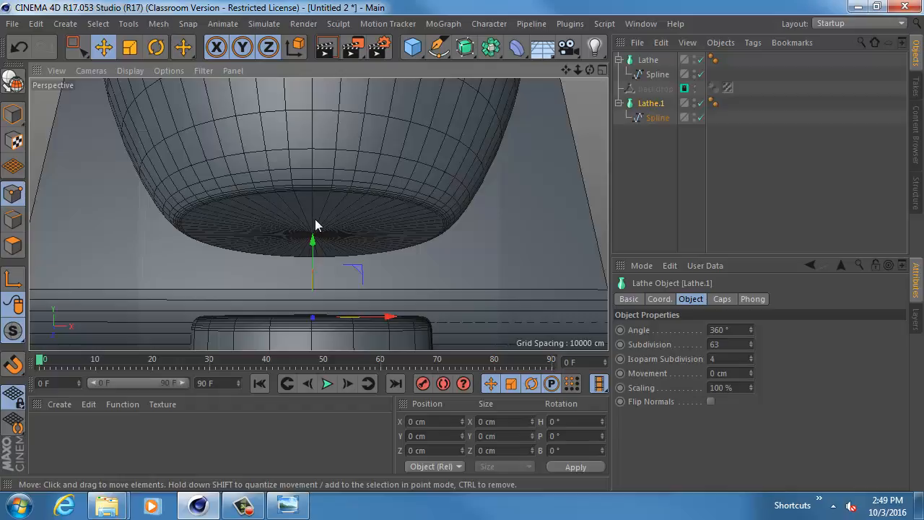
{"action": "left_click_drag", "start_coordinate": [321, 221], "coordinate": [324, 195], "text": "alt"}
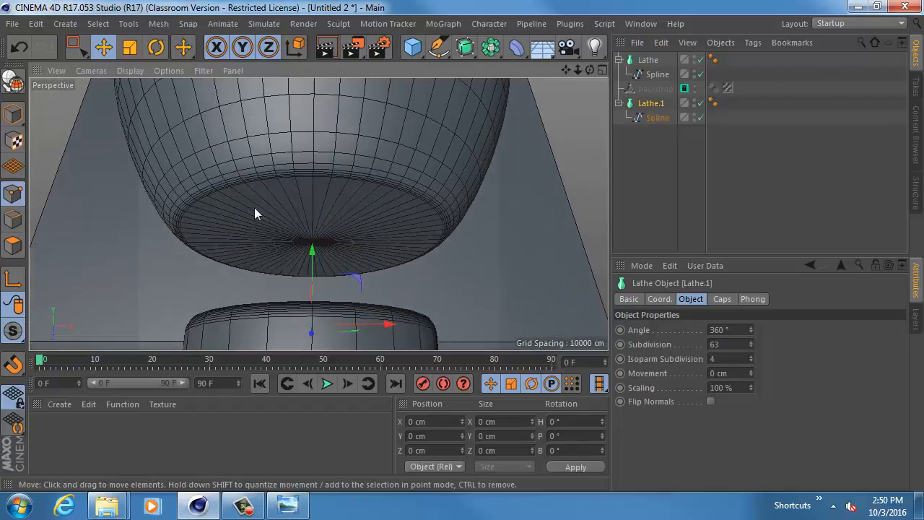
- Set the bowl Lathe's subdivision to 12 and inspect the coarser mesh from above
{"action": "double_click", "coordinate": [746, 344]}
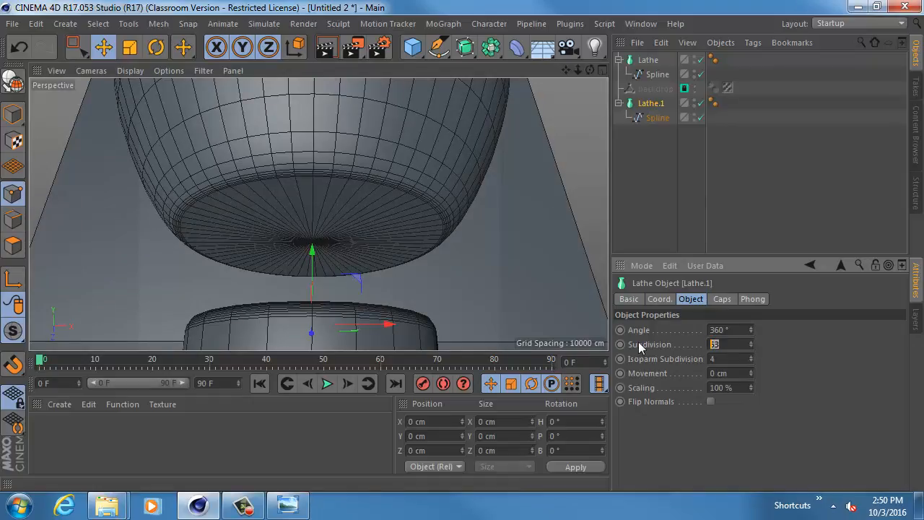
{"action": "type", "text": "12"}
{"action": "key", "text": "Return"}
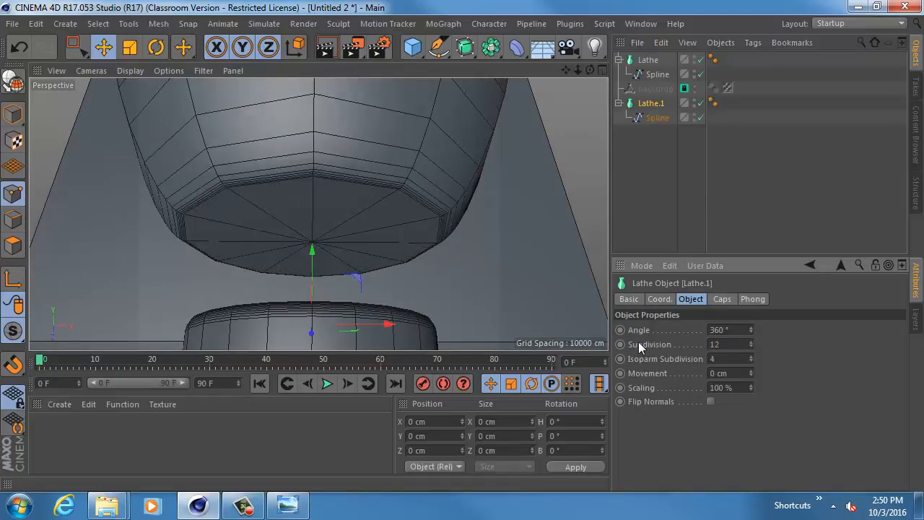
{"action": "scroll", "coordinate": [475, 227], "scroll_direction": "up", "scroll_amount": 5}
{"action": "left_click_drag", "start_coordinate": [467, 167], "coordinate": [384, 196], "text": "alt"}
{"action": "middle_click_drag", "start_coordinate": [383, 196], "coordinate": [380, 268], "text": "alt"}
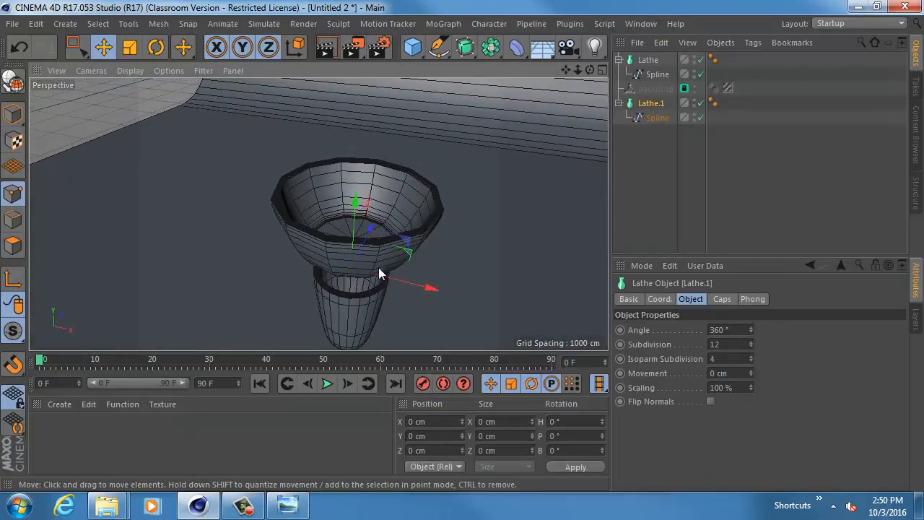
{"action": "mouse_move", "coordinate": [384, 268]}
{"action": "right_mouse_down", "text": "alt"}
{"action": "mouse_move", "coordinate": [437, 272]}
{"action": "mouse_move", "coordinate": [424, 222]}
{"action": "right_mouse_up", "text": "alt"}
{"action": "left_click_drag", "start_coordinate": [424, 228], "coordinate": [435, 265], "text": "alt"}
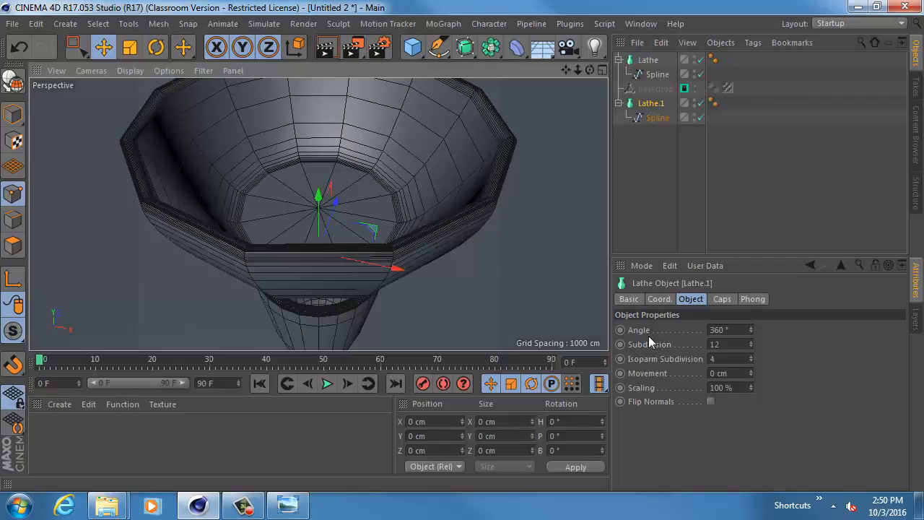
- Set the bowl Lathe's isoparm subdivision to 2 and check the mesh around the rim and interior
{"action": "left_click", "coordinate": [736, 358]}
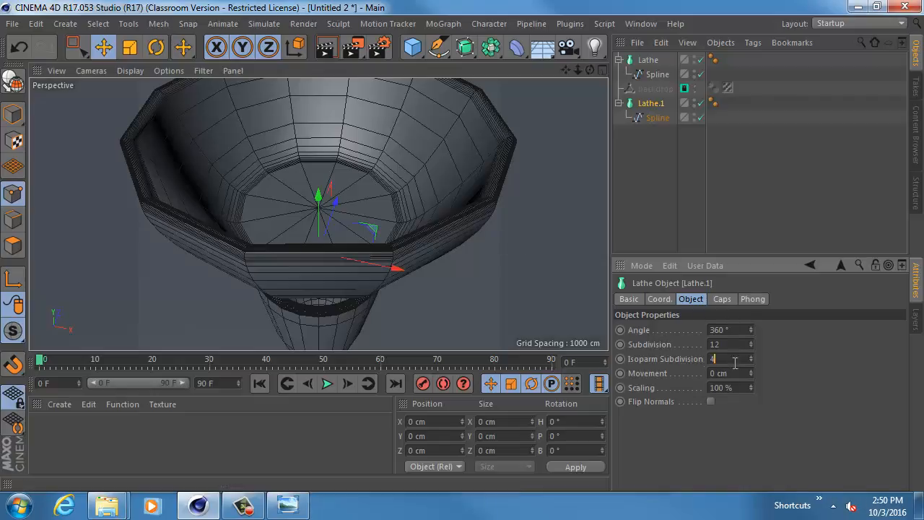
{"action": "left_click_drag", "start_coordinate": [735, 362], "coordinate": [637, 359]}
{"action": "left_click", "coordinate": [751, 362]}
{"action": "left_click_drag", "start_coordinate": [464, 233], "coordinate": [445, 239], "text": "alt"}
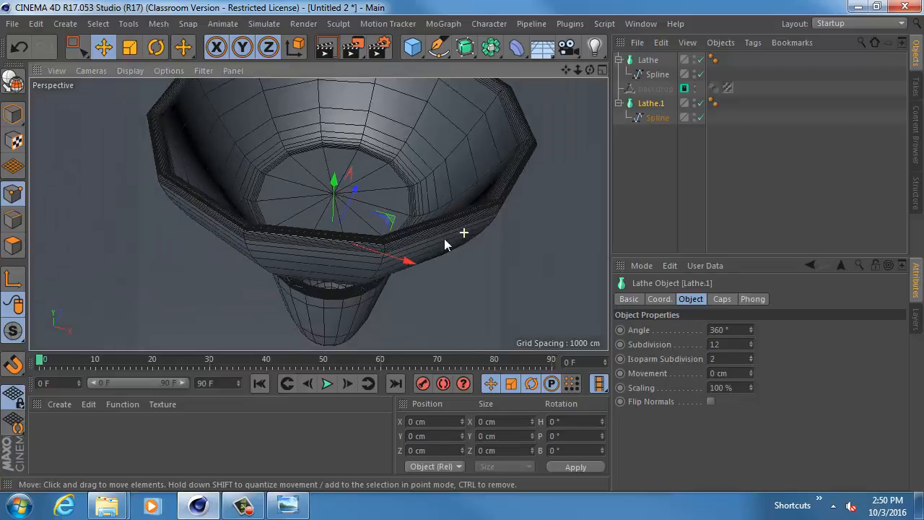
{"action": "right_click_drag", "start_coordinate": [318, 213], "coordinate": [383, 238], "text": "alt"}
{"action": "middle_click_drag", "start_coordinate": [384, 238], "coordinate": [326, 252], "text": "alt"}
{"action": "right_click_drag", "start_coordinate": [329, 240], "coordinate": [469, 250], "text": "alt"}
{"action": "left_click_drag", "start_coordinate": [750, 356], "coordinate": [750, 342]}
{"action": "right_click_drag", "start_coordinate": [470, 221], "coordinate": [432, 216], "text": "alt"}
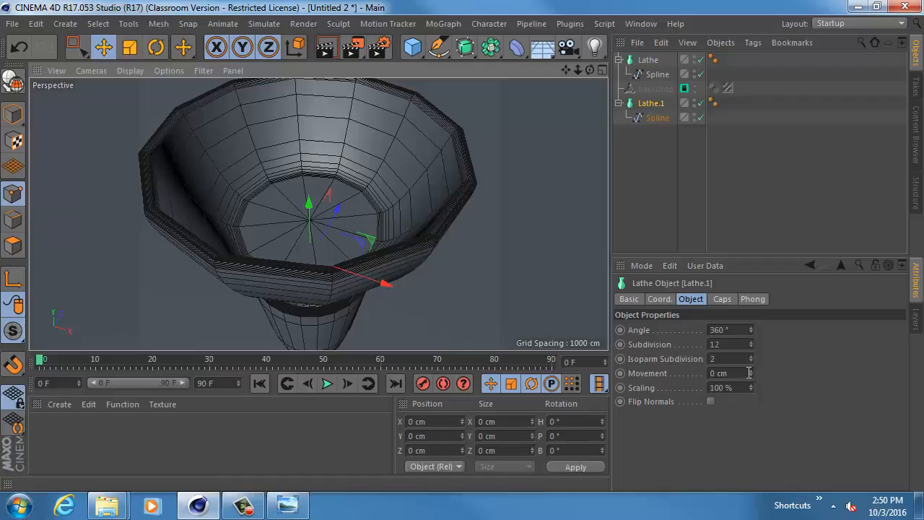
- Try adjusting the bowl Lathe's Movement value, undo it and view the bowl from the side
{"action": "mouse_move", "coordinate": [751, 374]}
{"action": "left_mouse_down"}
{"action": "mouse_move", "coordinate": [751, 350]}
{"action": "mouse_move", "coordinate": [751, 415]}
{"action": "mouse_move", "coordinate": [751, 389]}
{"action": "left_mouse_up"}
{"action": "key", "text": "ctrl+z"}
{"action": "key", "text": "ctrl+z"}
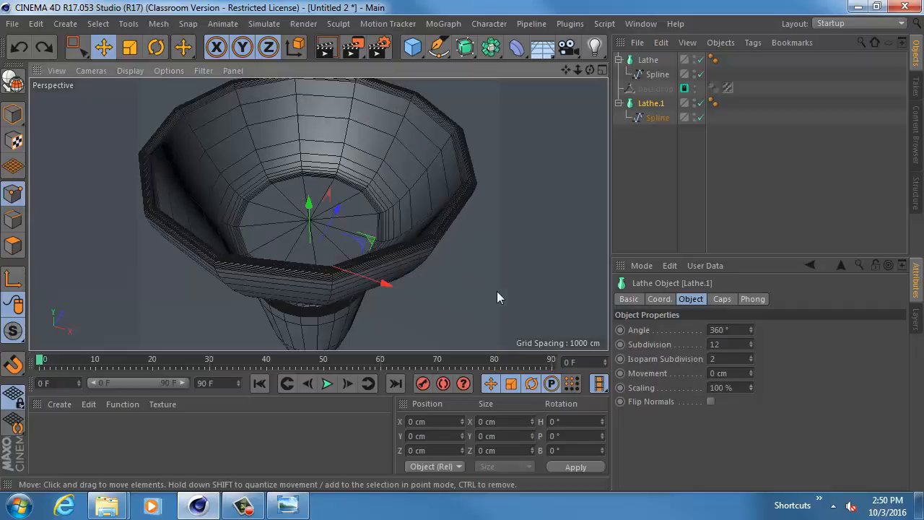
{"action": "left_click_drag", "start_coordinate": [373, 286], "coordinate": [417, 192], "text": "alt"}
{"action": "left_click_drag", "start_coordinate": [412, 242], "coordinate": [559, 245], "text": "alt"}
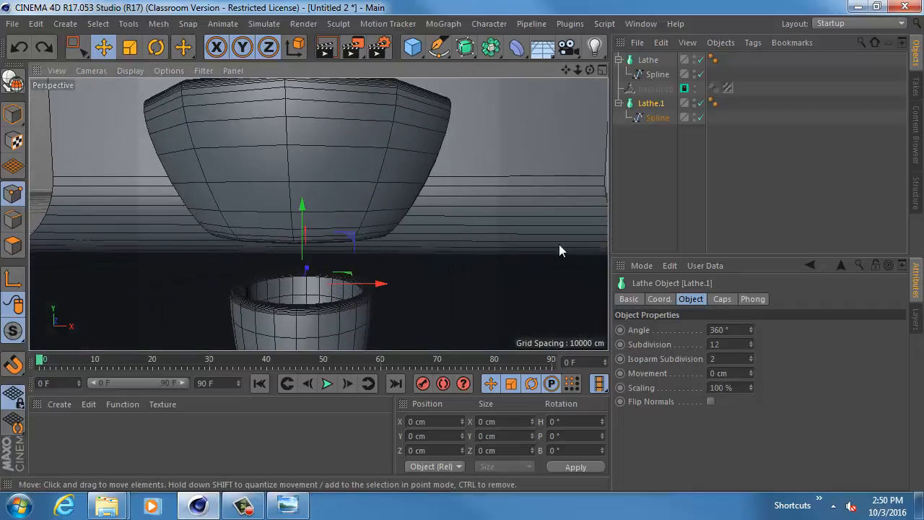
{"action": "left_click", "coordinate": [720, 301]}
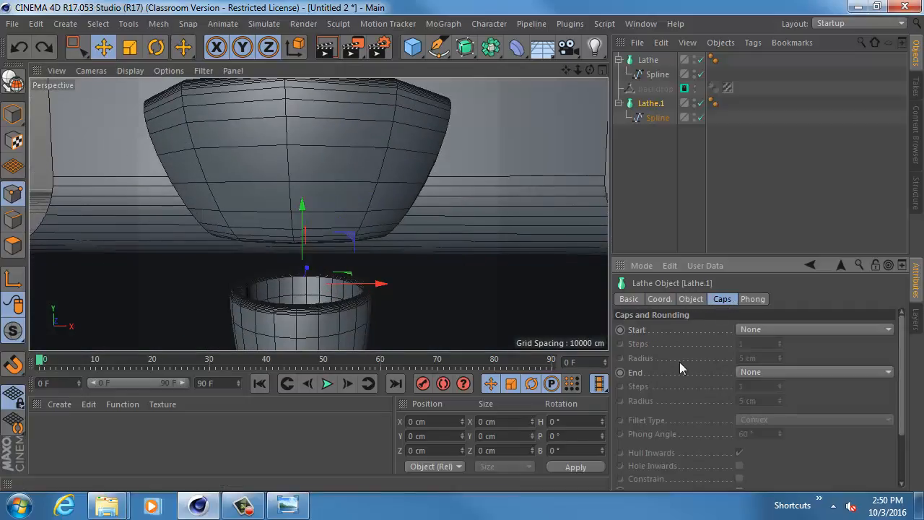
{"action": "scroll", "coordinate": [686, 405], "scroll_direction": "down", "scroll_amount": 3}
{"action": "left_click", "coordinate": [755, 458]}
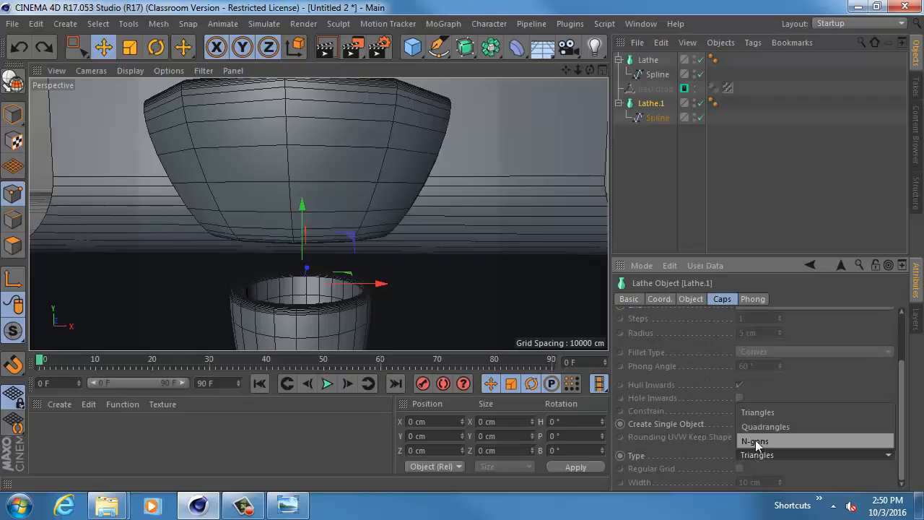
{"action": "left_click", "coordinate": [702, 307]}
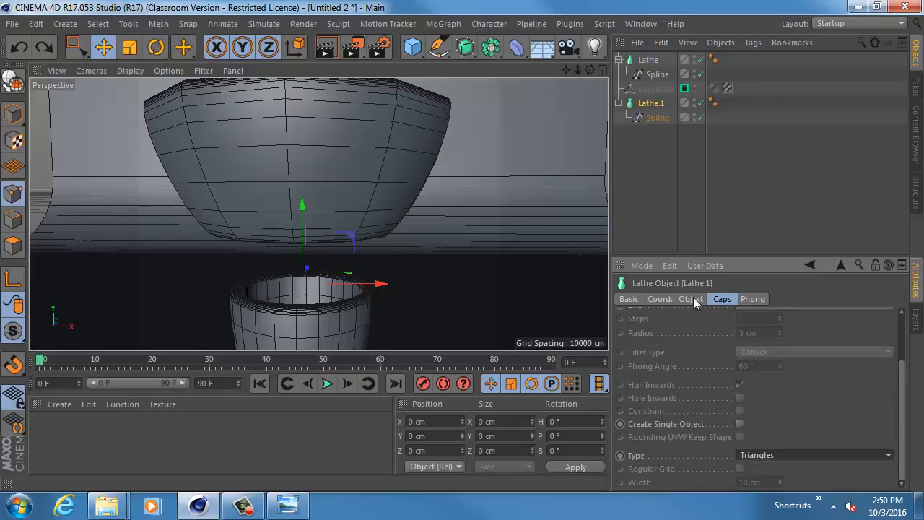
{"action": "left_click", "coordinate": [703, 302]}
{"action": "left_click", "coordinate": [659, 299]}
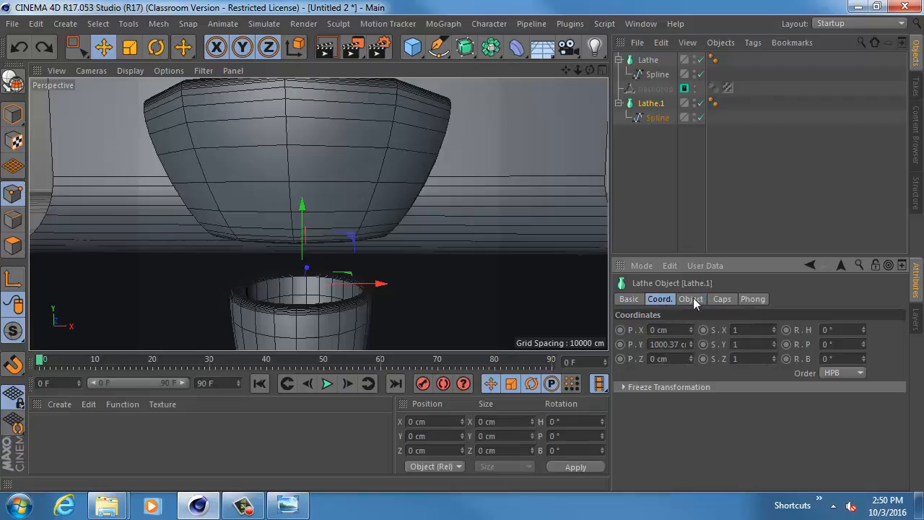
{"action": "left_click", "coordinate": [691, 299]}
- Convert the bowl's 12-subdivision Lathe object to an editable polygon object
{"action": "left_click", "coordinate": [652, 104]}
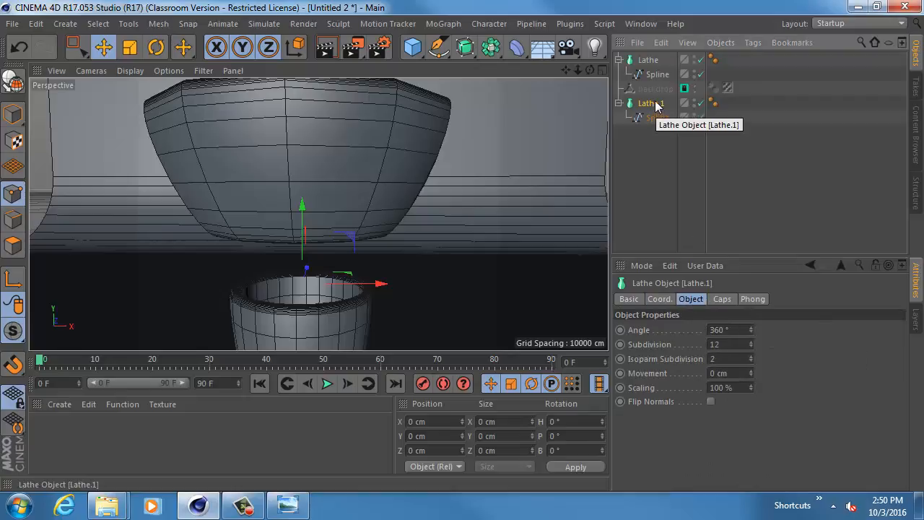
{"action": "key", "text": "c"}
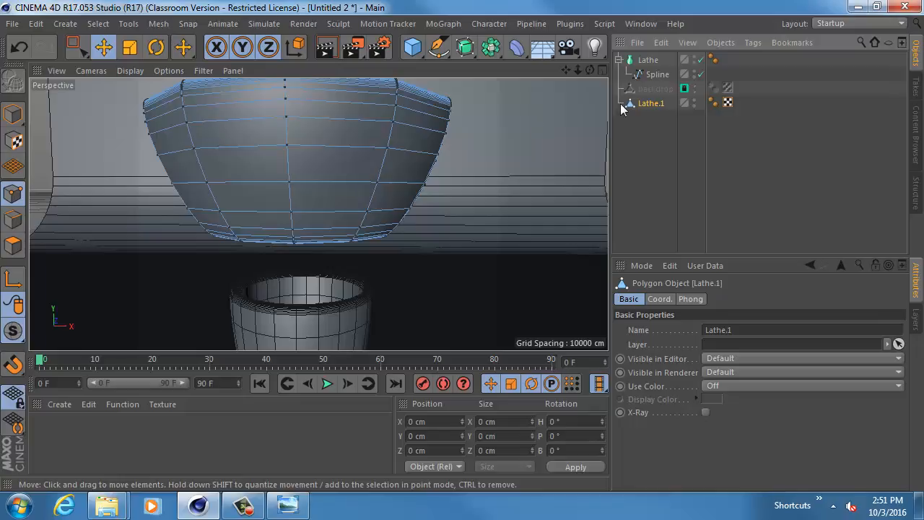
- Set the cup Lathe's subdivision to 12
{"action": "left_click_drag", "start_coordinate": [583, 116], "coordinate": [405, 185], "text": "alt"}
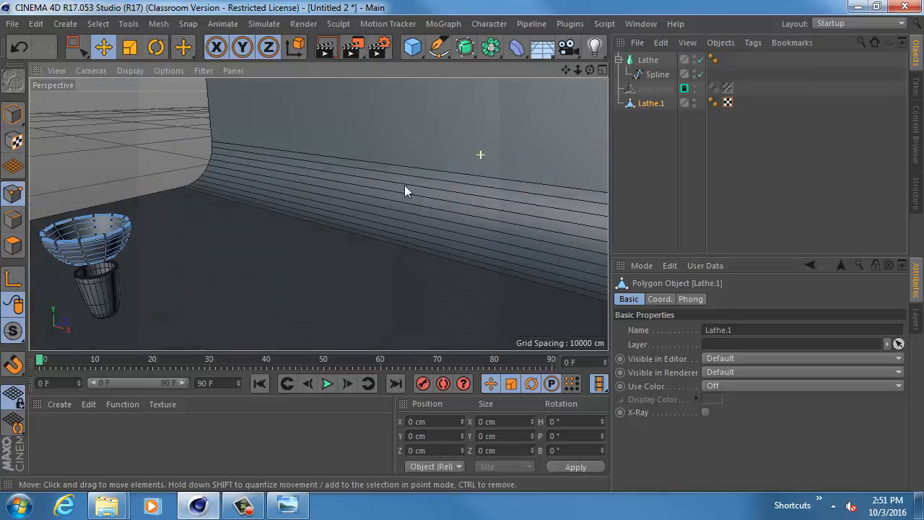
{"action": "key", "text": "o"}
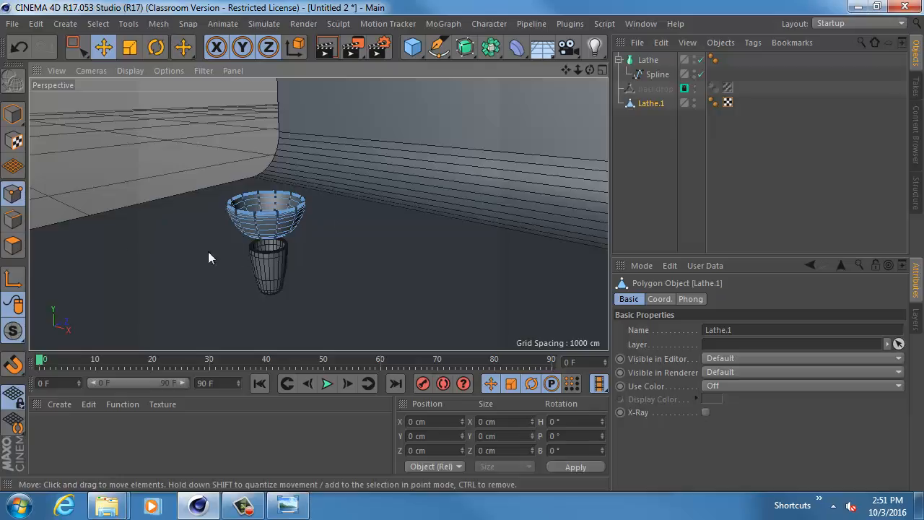
{"action": "left_click", "coordinate": [649, 60]}
{"action": "left_click_drag", "start_coordinate": [226, 195], "coordinate": [280, 207], "text": "alt"}
{"action": "right_click_drag", "start_coordinate": [281, 201], "coordinate": [404, 228], "text": "alt"}
{"action": "middle_click_drag", "start_coordinate": [403, 228], "coordinate": [318, 204], "text": "alt"}
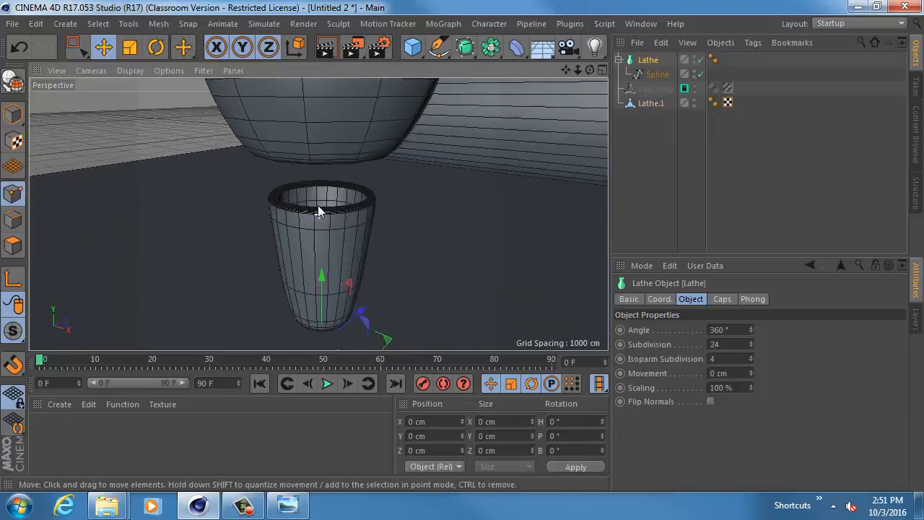
{"action": "right_click_drag", "start_coordinate": [318, 204], "coordinate": [505, 145], "text": "alt"}
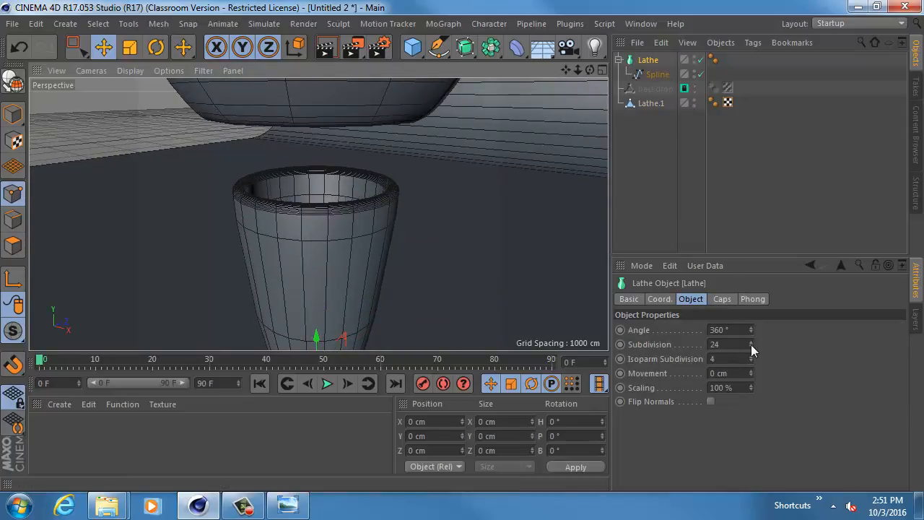
{"action": "left_click_drag", "start_coordinate": [752, 345], "coordinate": [751, 364]}
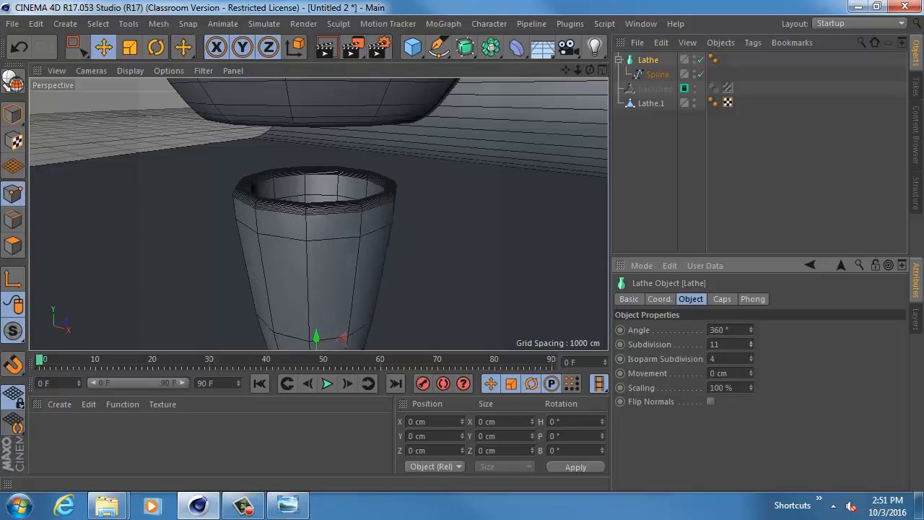
{"action": "mouse_move", "coordinate": [504, 278]}
{"action": "left_mouse_down", "text": "alt"}
{"action": "mouse_move", "coordinate": [452, 289]}
{"action": "mouse_move", "coordinate": [475, 282]}
{"action": "left_mouse_up", "text": "alt"}
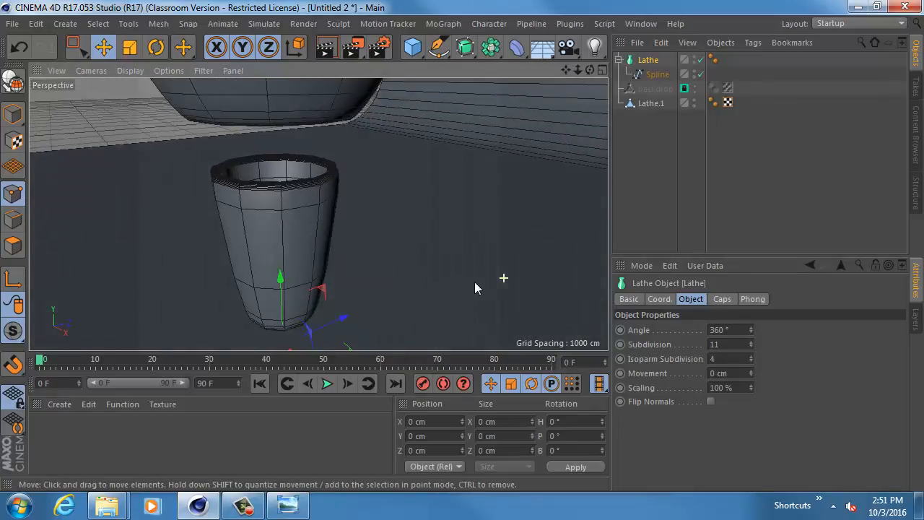
{"action": "left_click_drag", "start_coordinate": [717, 344], "coordinate": [699, 339]}
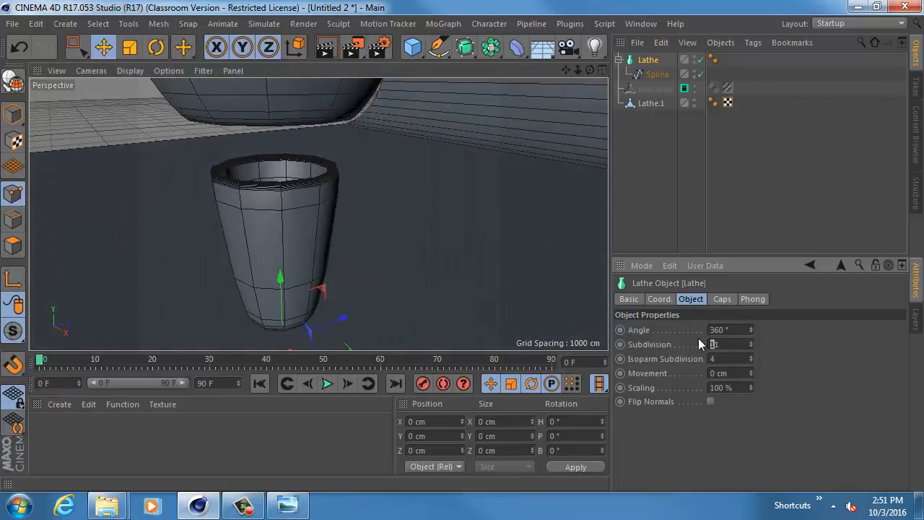
{"action": "key", "text": "Return"}
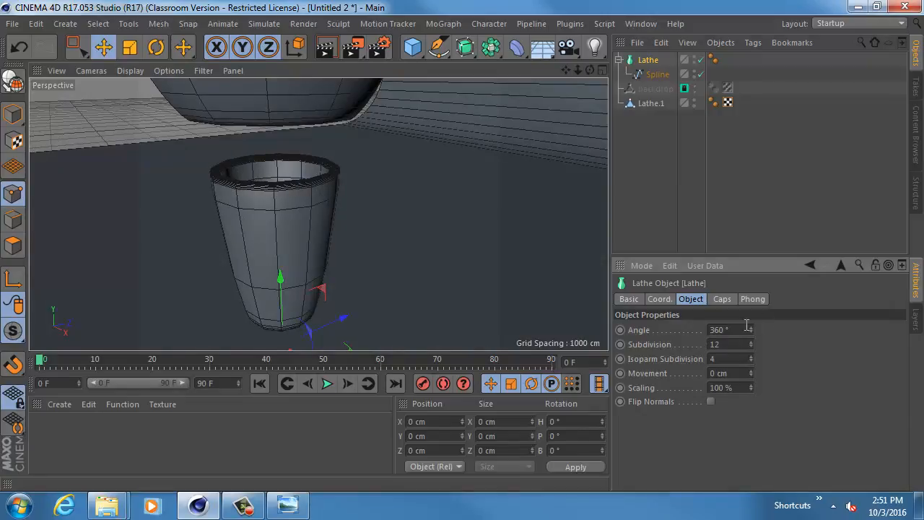
- Set the cup Lathe's isoparm subdivision to 2 and convert it to an editable polygon object
{"action": "left_click_drag", "start_coordinate": [741, 343], "coordinate": [586, 335]}
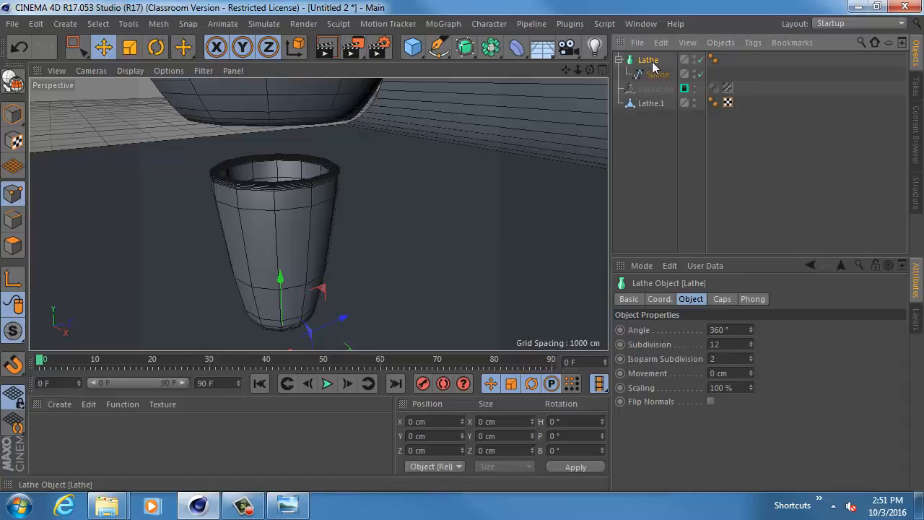
{"action": "key", "text": "c"}
{"action": "scroll", "coordinate": [299, 201], "scroll_direction": "up", "scroll_amount": 5}
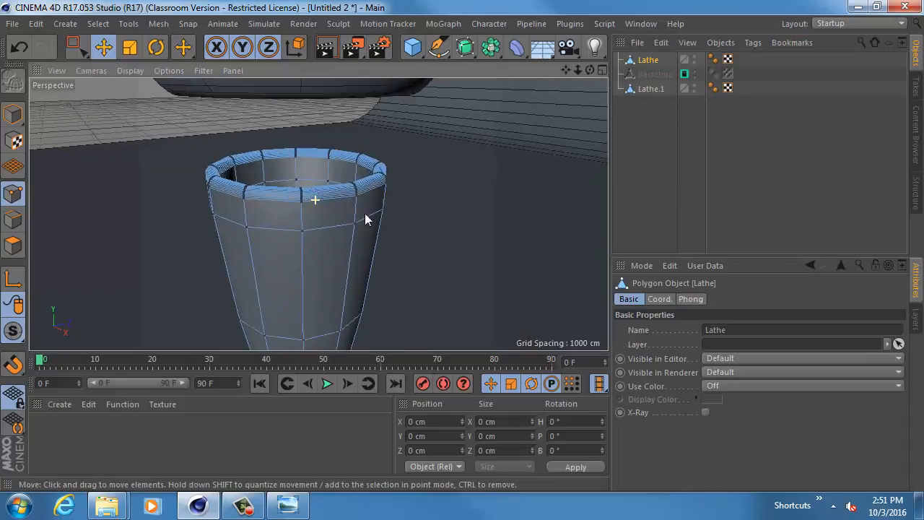
{"action": "right_click_drag", "start_coordinate": [365, 213], "coordinate": [398, 215], "text": "alt"}
{"action": "middle_click_drag", "start_coordinate": [315, 206], "coordinate": [348, 190], "text": "alt"}
- Select the full band of tall polygons around the middle of the cup's outer wall in polygon mode
{"action": "left_click", "coordinate": [13, 247]}
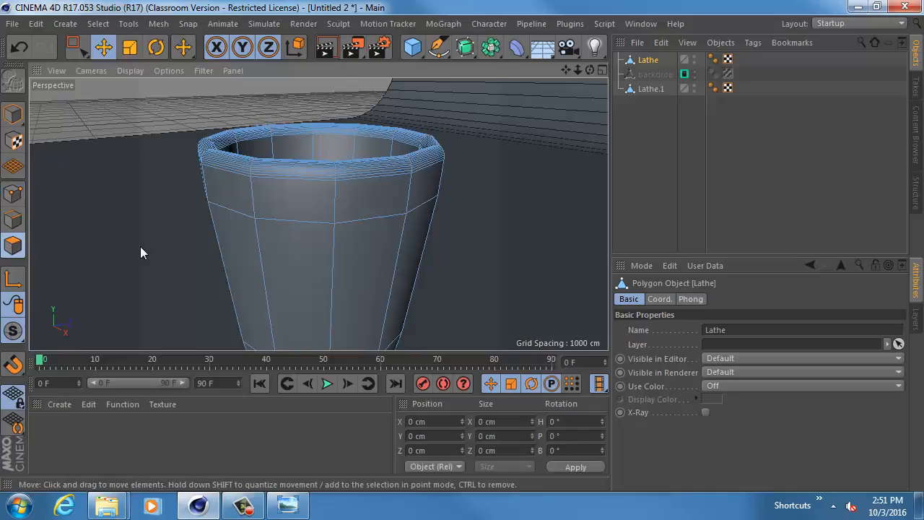
{"action": "left_click", "coordinate": [270, 268]}
{"action": "left_click_drag", "start_coordinate": [375, 268], "coordinate": [304, 259], "text": "alt"}
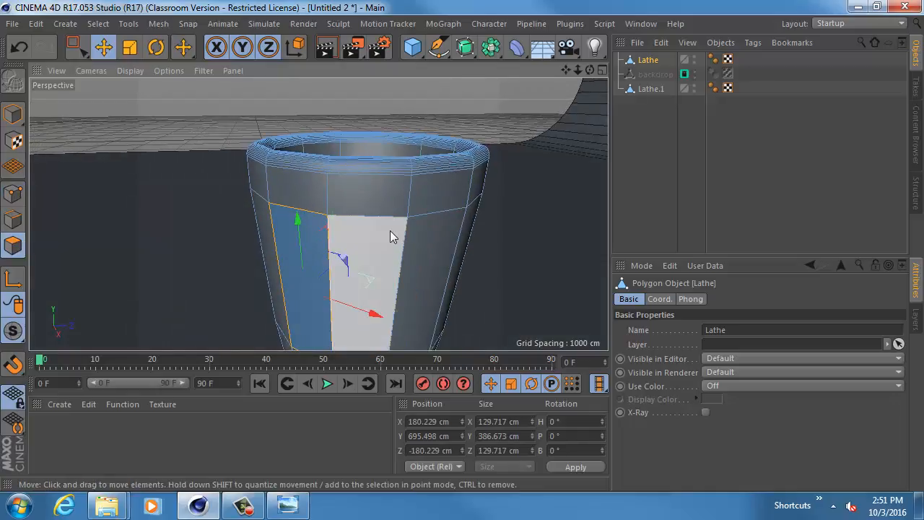
{"action": "left_click", "coordinate": [390, 230], "text": "shift"}
{"action": "left_click", "coordinate": [441, 241], "text": "shift"}
{"action": "left_click_drag", "start_coordinate": [473, 249], "coordinate": [362, 240], "text": "alt"}
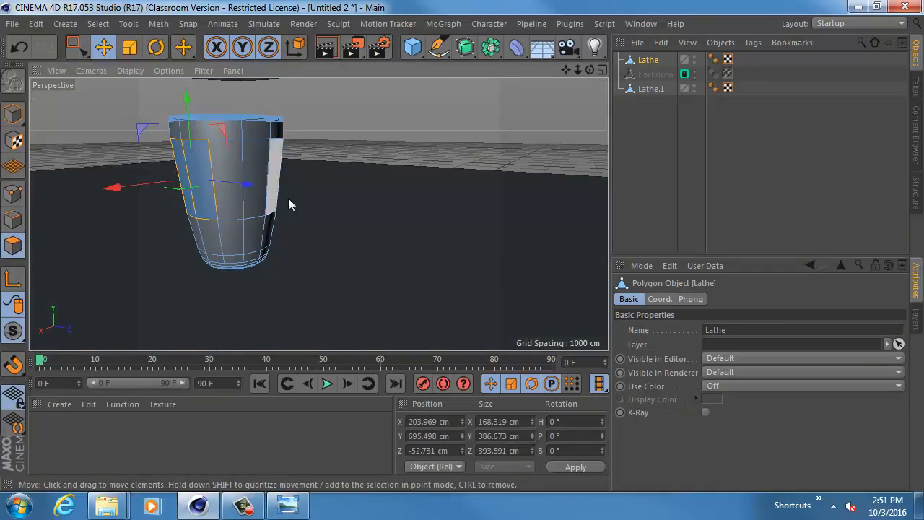
{"action": "left_click", "coordinate": [231, 201], "text": "shift"}
{"action": "left_click", "coordinate": [253, 199], "text": "shift"}
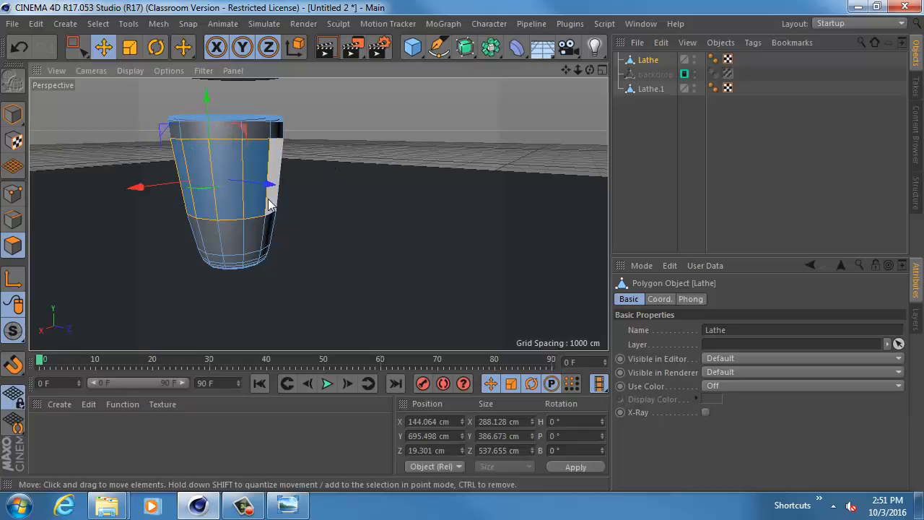
{"action": "left_click", "coordinate": [270, 199], "text": "shift"}
{"action": "left_click_drag", "start_coordinate": [250, 219], "coordinate": [543, 227], "text": "alt"}
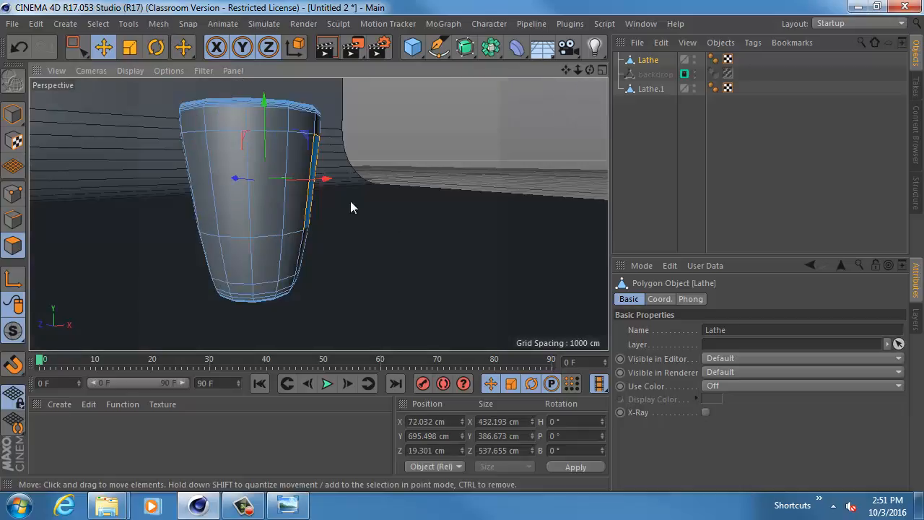
{"action": "left_click", "coordinate": [299, 213], "text": "shift"}
{"action": "left_click", "coordinate": [230, 210], "text": "shift"}
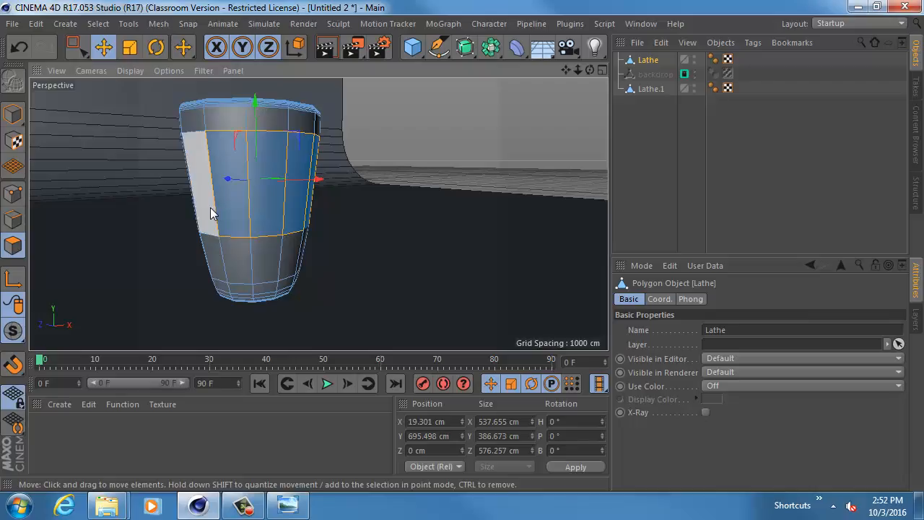
{"action": "left_click", "coordinate": [210, 207], "text": "shift"}
{"action": "left_click_drag", "start_coordinate": [210, 208], "coordinate": [236, 233], "text": "alt"}
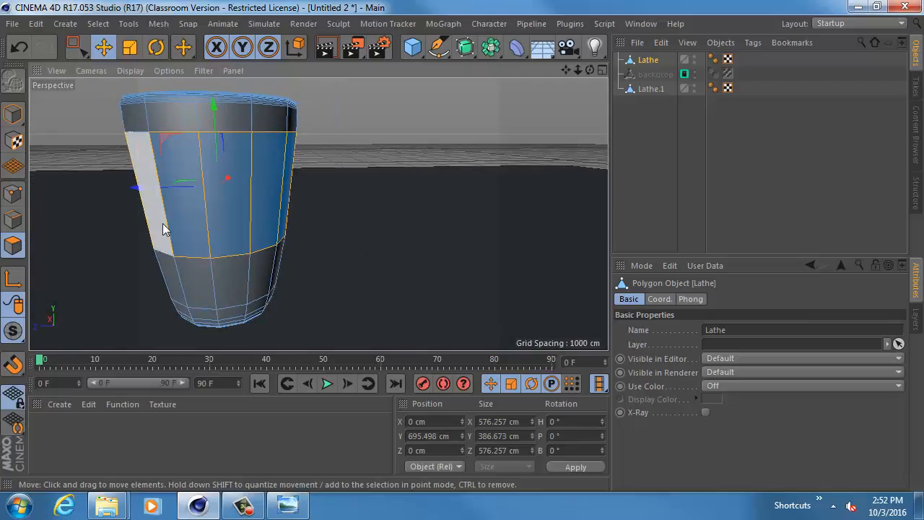
- Examine the bowl's mesh and the selected polygon band around the cup from above and from several sides
{"action": "mouse_move", "coordinate": [359, 183]}
{"action": "left_mouse_down", "text": "alt"}
{"action": "mouse_move", "coordinate": [388, 233]}
{"action": "mouse_move", "coordinate": [371, 216]}
{"action": "left_mouse_up", "text": "alt"}
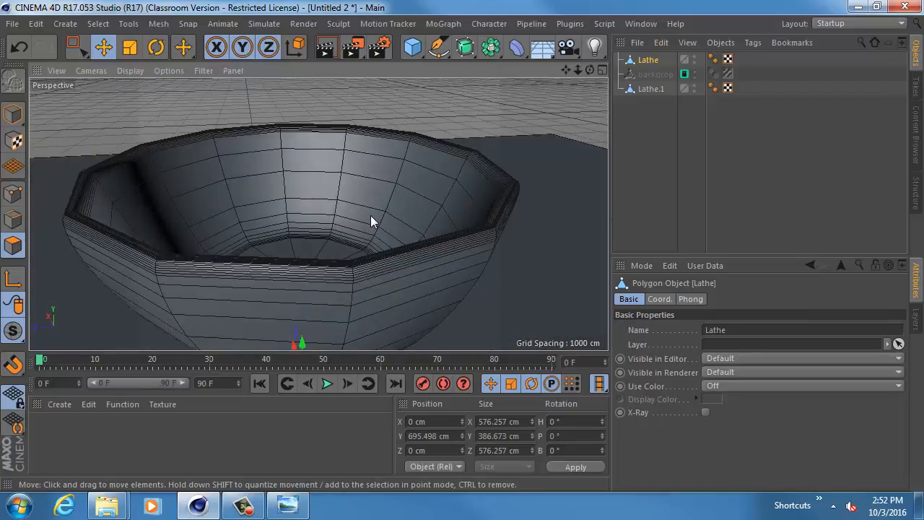
{"action": "key", "text": "s"}
{"action": "left_click_drag", "start_coordinate": [365, 166], "coordinate": [318, 211], "text": "alt"}
{"action": "left_click_drag", "start_coordinate": [318, 212], "coordinate": [366, 195], "text": "alt"}
{"action": "middle_click_drag", "start_coordinate": [367, 196], "coordinate": [355, 247], "text": "alt"}
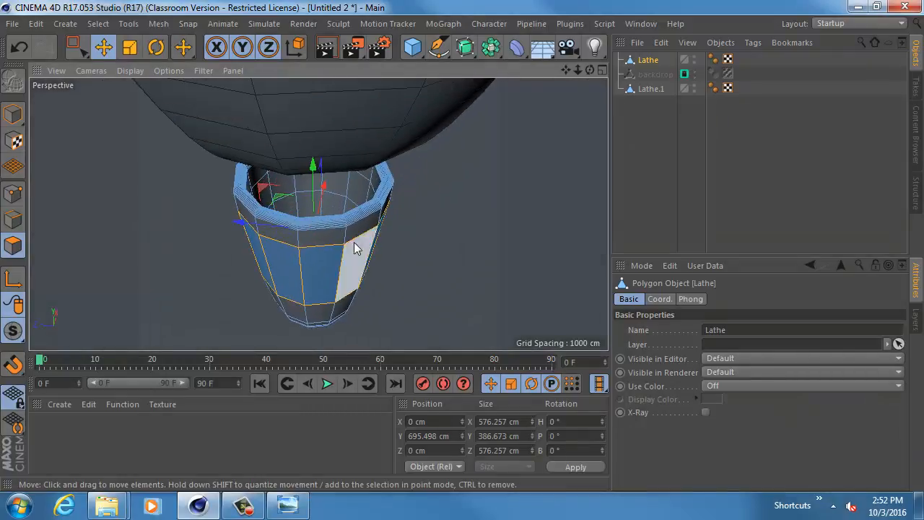
{"action": "right_click_drag", "start_coordinate": [351, 236], "coordinate": [364, 164], "text": "alt"}
{"action": "mouse_move", "coordinate": [362, 161]}
{"action": "left_mouse_down", "text": "alt"}
{"action": "mouse_move", "coordinate": [370, 231]}
{"action": "mouse_move", "coordinate": [293, 160]}
{"action": "left_mouse_up", "text": "alt"}
{"action": "right_click_drag", "start_coordinate": [419, 195], "coordinate": [359, 186], "text": "alt"}
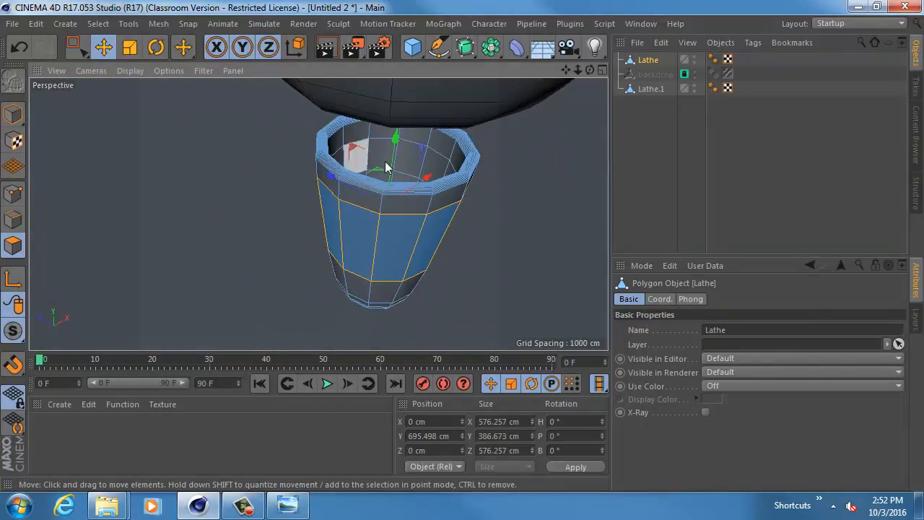
{"action": "mouse_move", "coordinate": [415, 148]}
{"action": "left_mouse_down", "text": "alt"}
{"action": "mouse_move", "coordinate": [411, 196]}
{"action": "mouse_move", "coordinate": [393, 117]}
{"action": "left_mouse_up", "text": "alt"}
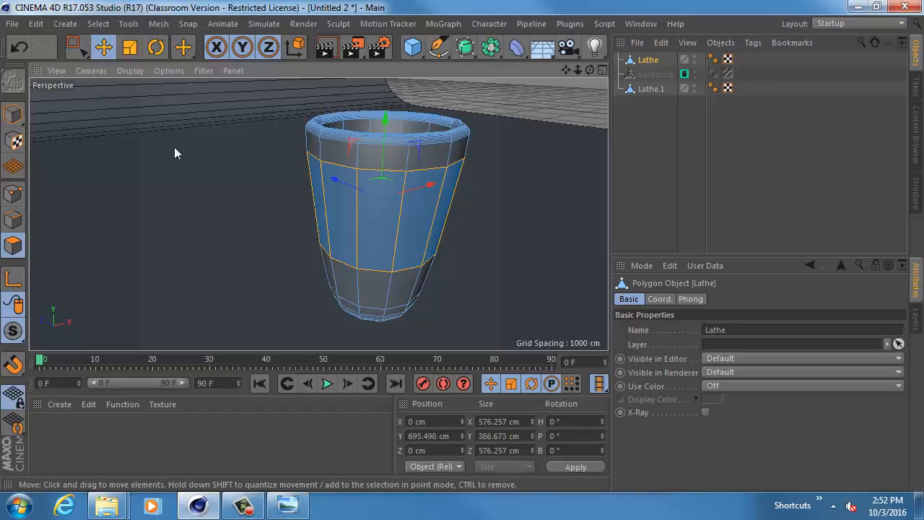
- Return to model mode, create a new layer from the selected cup object and name the layer JuiceGlass
{"action": "left_click", "coordinate": [13, 114]}
{"action": "left_click_drag", "start_coordinate": [500, 173], "coordinate": [468, 162], "text": "alt"}
{"action": "left_click", "coordinate": [916, 317]}
{"action": "key", "text": "o"}
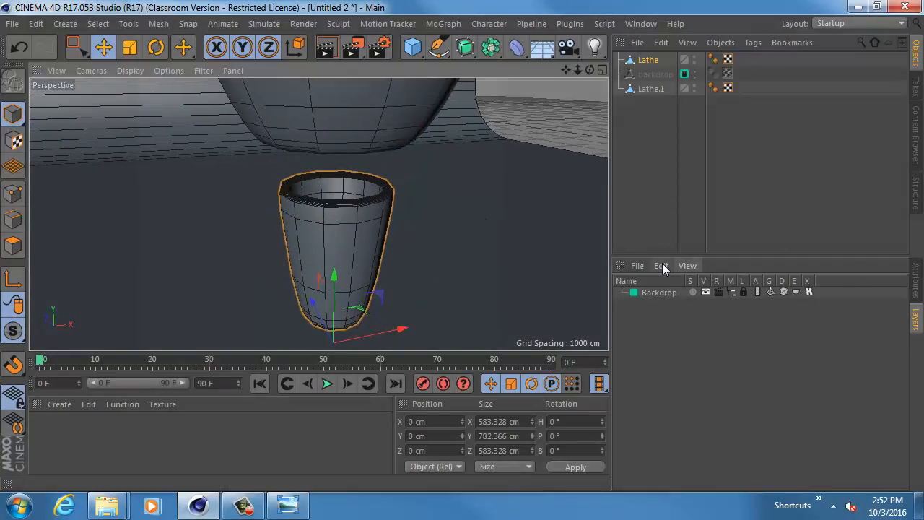
{"action": "left_click", "coordinate": [637, 265]}
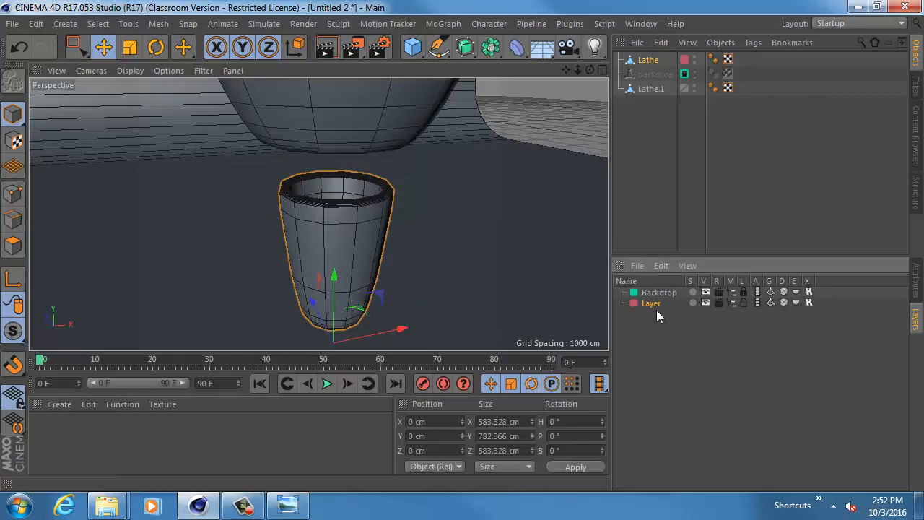
{"action": "left_click", "coordinate": [655, 301]}
{"action": "double_click", "coordinate": [653, 303]}
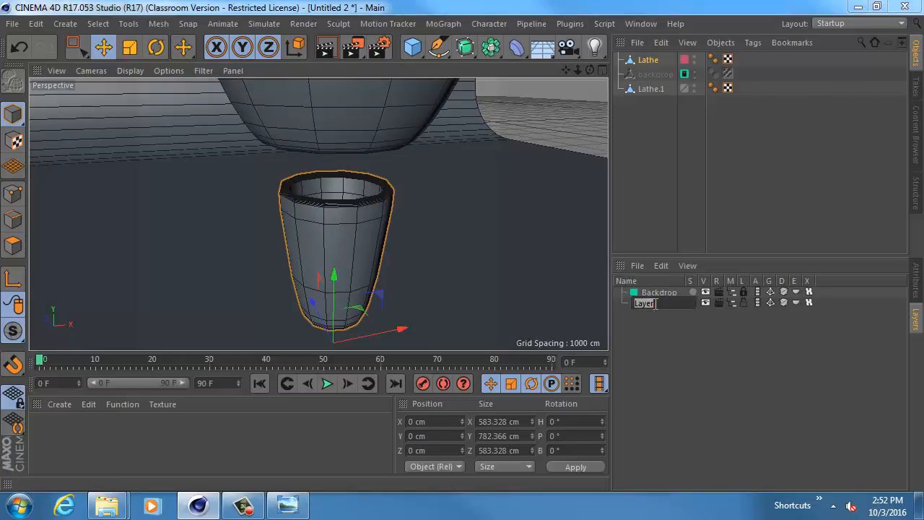
{"action": "type", "text": "Gla"}
{"action": "type", "text": "Ji"}
{"action": "type", "text": "iceGlass"}
{"action": "key", "text": "Return"}
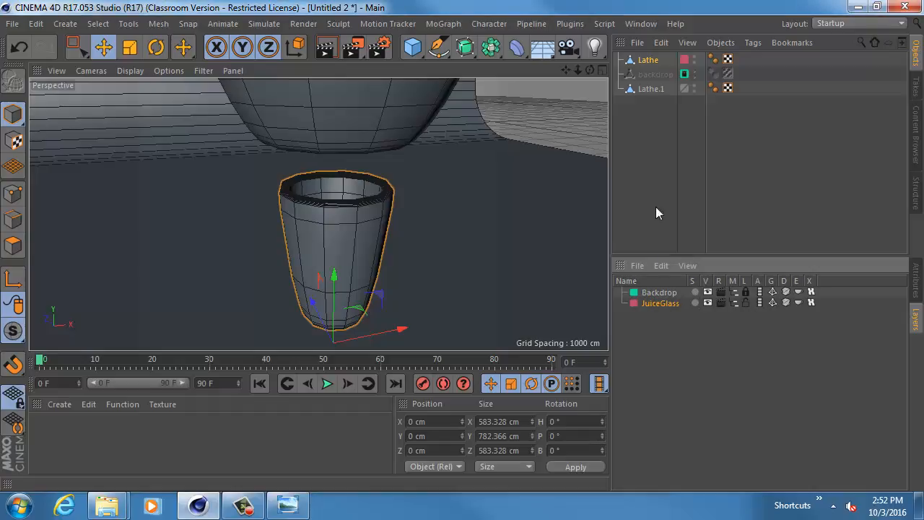
- Rename the cup object JuiceGlass and the bowl object CerealBowl
{"action": "double_click", "coordinate": [650, 59]}
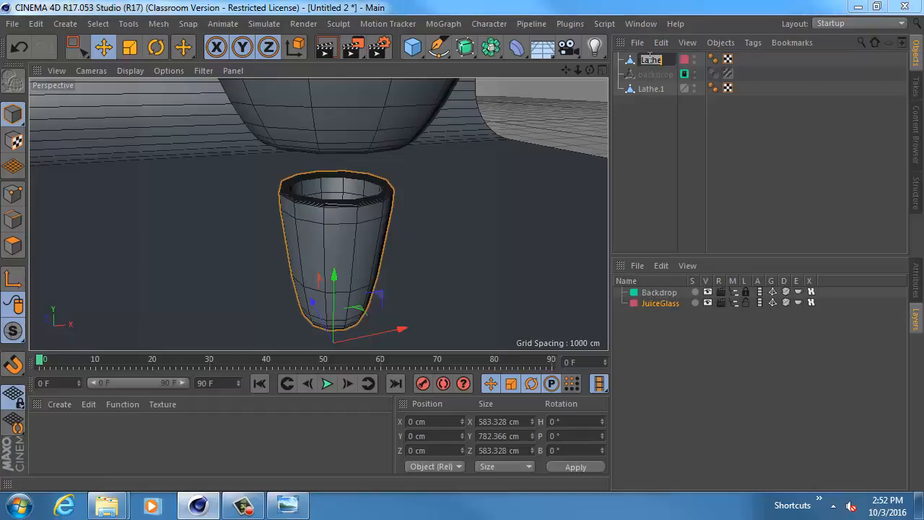
{"action": "type", "text": "JuiceGlass"}
{"action": "key", "text": "Return"}
{"action": "left_click", "coordinate": [655, 90]}
{"action": "double_click", "coordinate": [654, 89]}
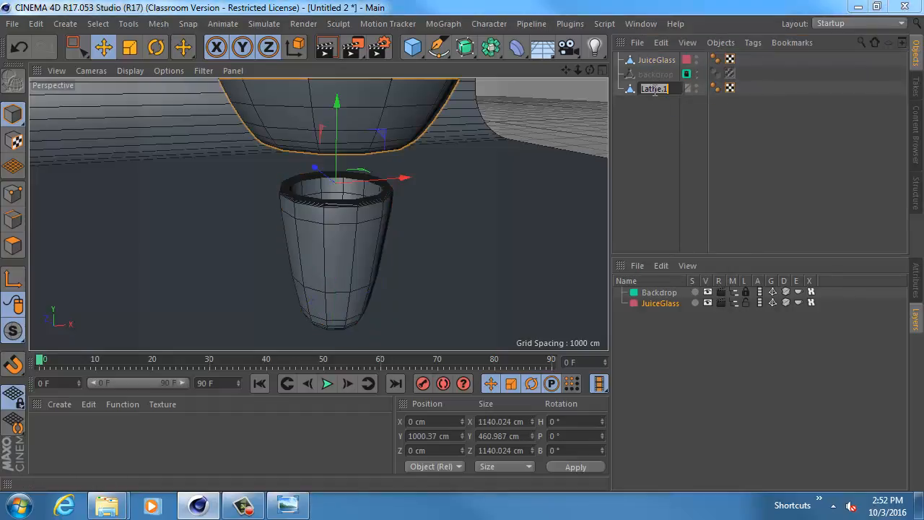
{"action": "type", "text": "cerealBowl"}
{"action": "key", "text": "Return"}
- Create a new layer from the selected bowl object and name the layer CerealBowl
{"action": "left_click", "coordinate": [638, 266]}
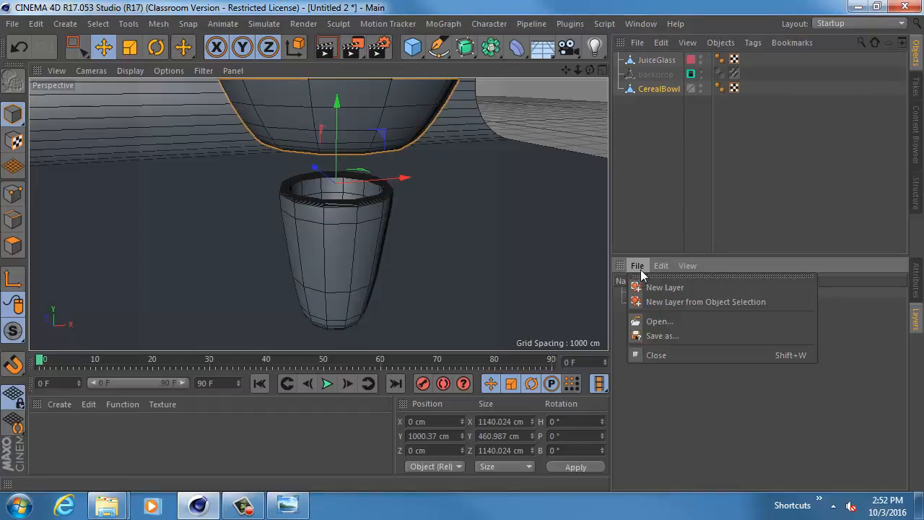
{"action": "left_click", "coordinate": [649, 302]}
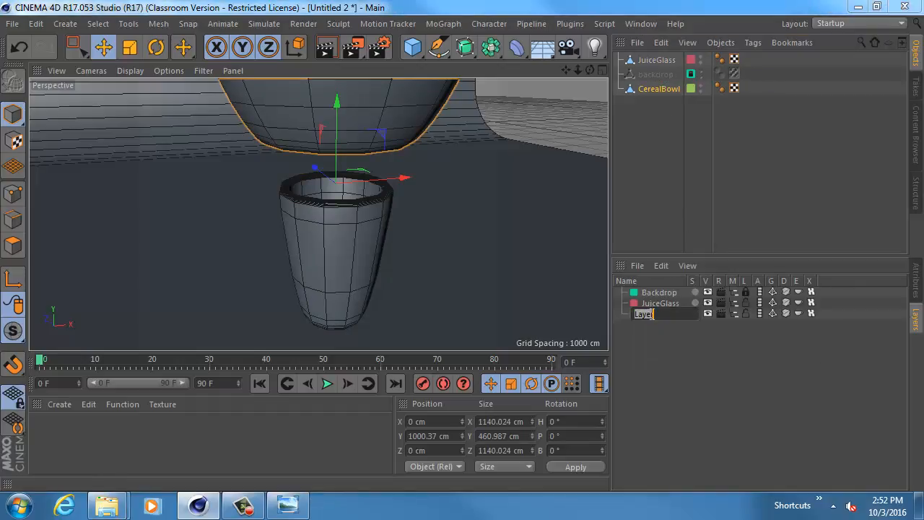
{"action": "double_click", "coordinate": [650, 316]}
{"action": "type", "text": "CerealBowl"}
{"action": "key", "text": "Return"}
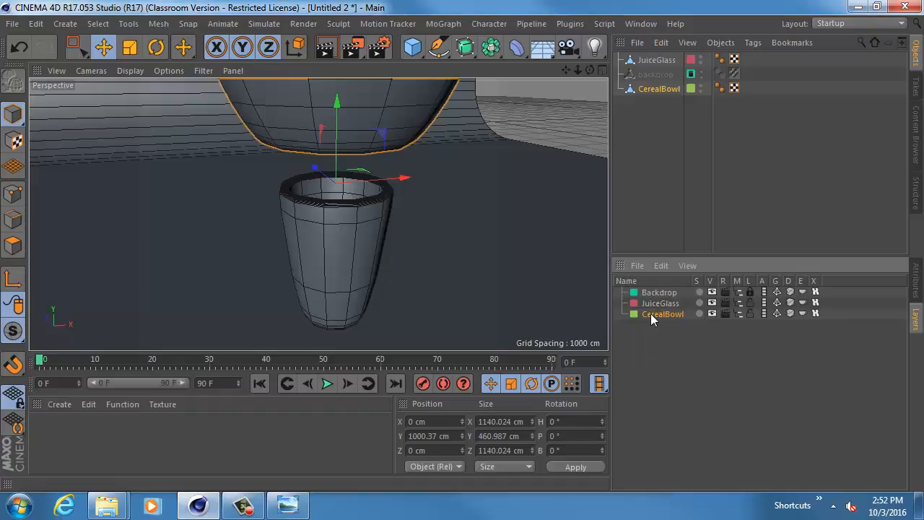
- Solo the JuiceGlass layer to isolate the glass in the viewport and switch to polygon mode
{"action": "scroll", "coordinate": [533, 235], "scroll_direction": "down", "scroll_amount": 1}
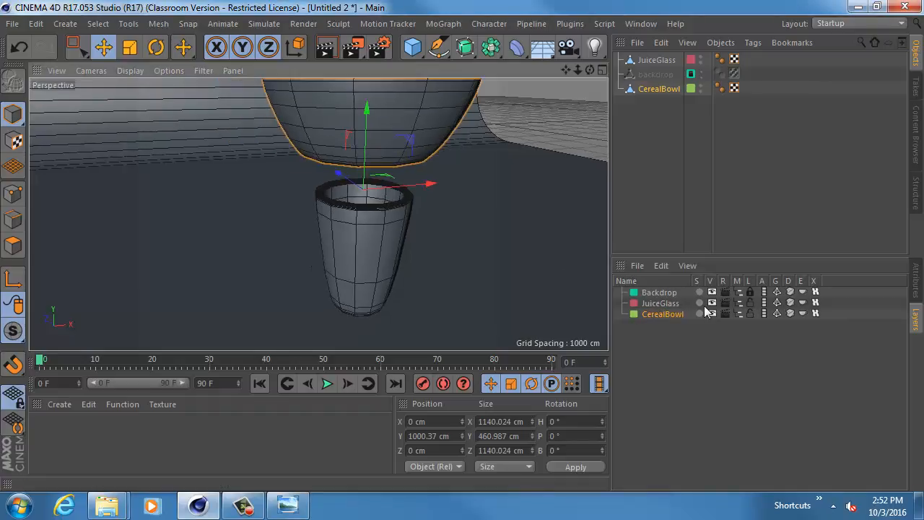
{"action": "left_click", "coordinate": [667, 304]}
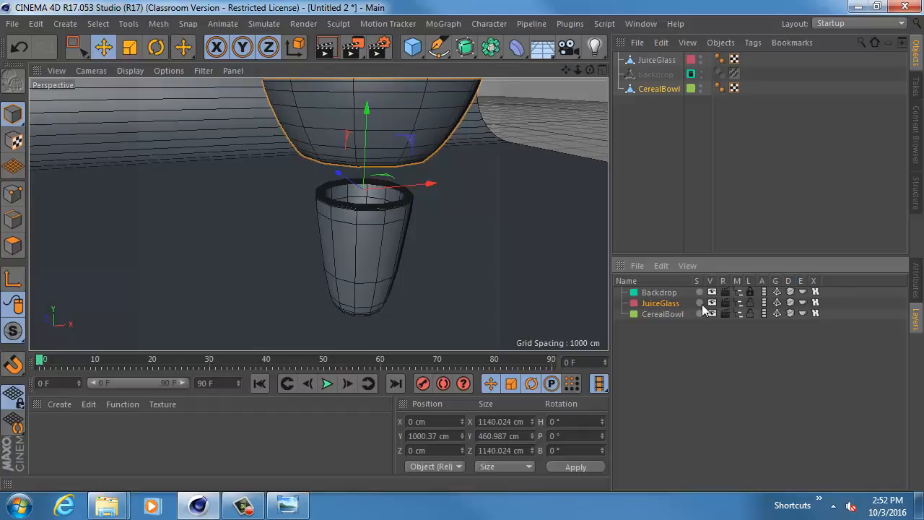
{"action": "left_click", "coordinate": [700, 303]}
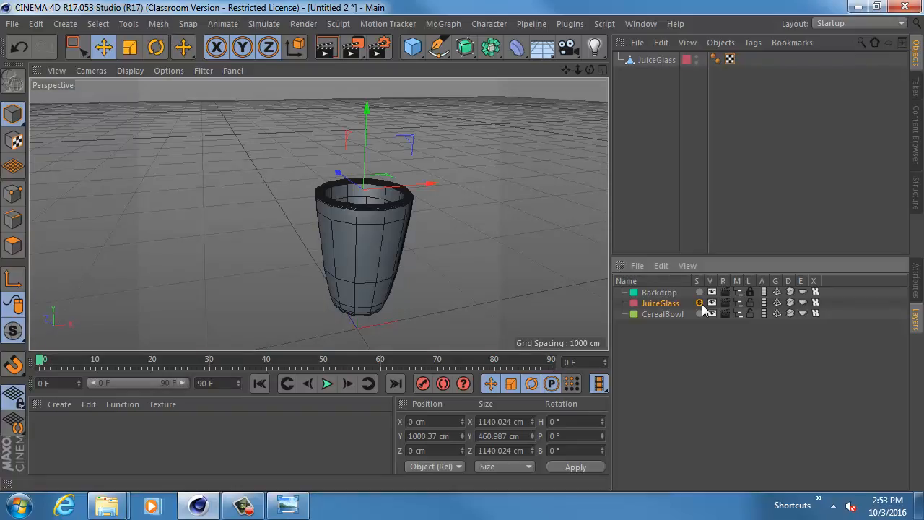
{"action": "left_click_drag", "start_coordinate": [482, 219], "coordinate": [423, 225], "text": "alt"}
{"action": "right_click_drag", "start_coordinate": [424, 225], "coordinate": [480, 230], "text": "alt"}
{"action": "middle_click_drag", "start_coordinate": [320, 213], "coordinate": [400, 191], "text": "alt"}
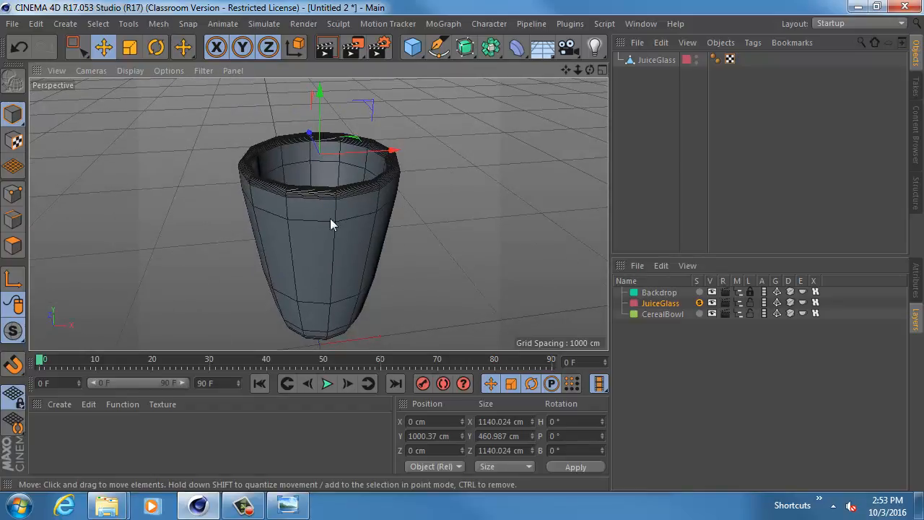
{"action": "left_click", "coordinate": [13, 246]}
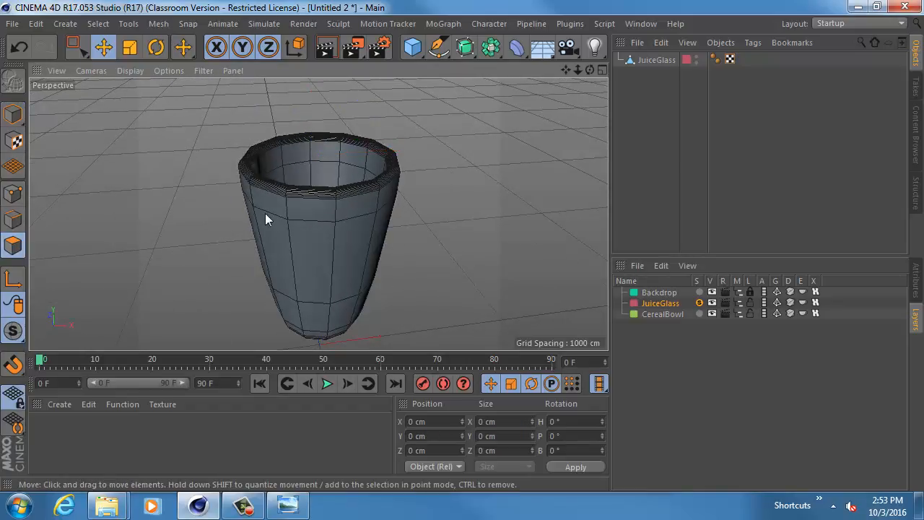
- Select the ring of outer wall polygons on JuiceGlass, stretch it vertically to about 483 cm and lower it to about Y 637 cm
{"action": "left_click", "coordinate": [645, 60]}
{"action": "left_click_drag", "start_coordinate": [436, 207], "coordinate": [401, 177], "text": "alt"}
{"action": "middle_click_drag", "start_coordinate": [398, 171], "coordinate": [400, 157], "text": "alt"}
{"action": "key", "text": "r"}
{"action": "key", "text": "t"}
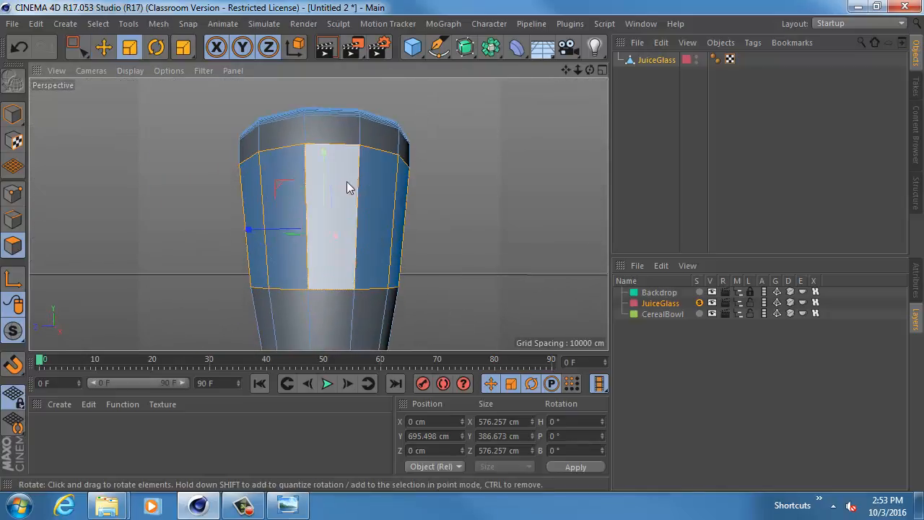
{"action": "left_click_drag", "start_coordinate": [331, 153], "coordinate": [326, 172]}
{"action": "key", "text": "e"}
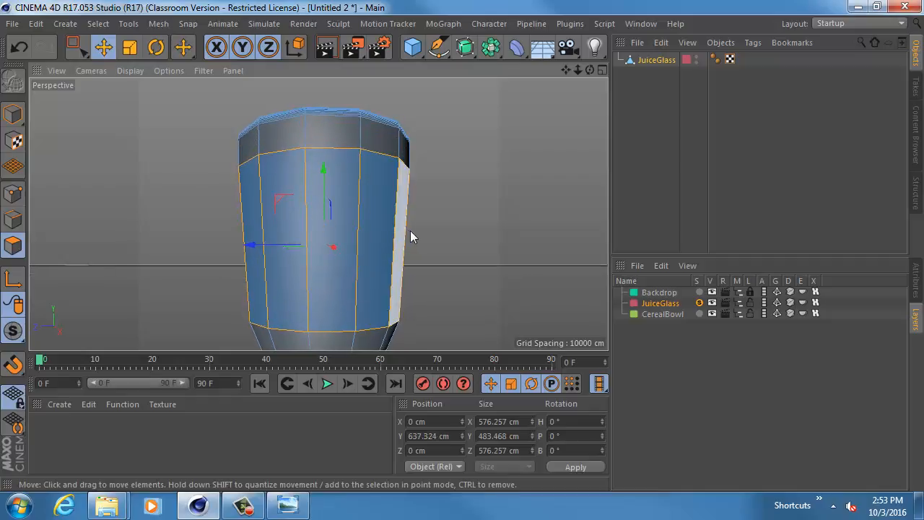
- Scale the selected wall polygon ring along Y to a height of about 581 cm
{"action": "scroll", "coordinate": [410, 230], "scroll_direction": "down", "scroll_amount": 2}
{"action": "left_click_drag", "start_coordinate": [370, 226], "coordinate": [369, 228], "text": "alt"}
{"action": "key", "text": "r"}
{"action": "key", "text": "t"}
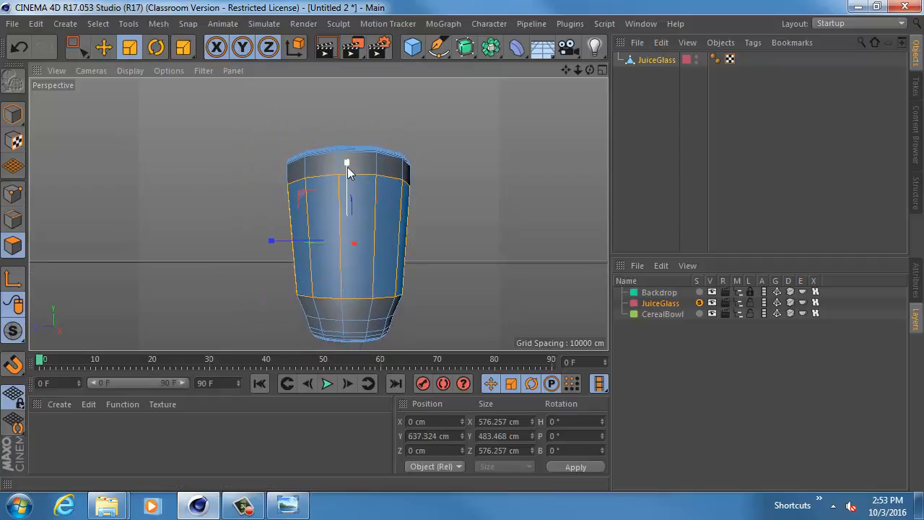
{"action": "left_click_drag", "start_coordinate": [348, 166], "coordinate": [354, 152]}
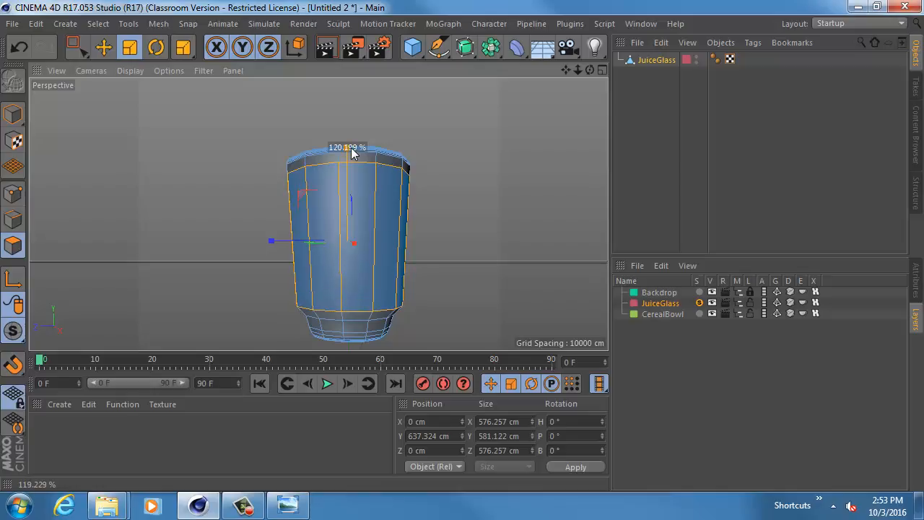
{"action": "left_click", "coordinate": [349, 318]}
{"action": "left_click", "coordinate": [347, 157]}
{"action": "left_click_drag", "start_coordinate": [347, 162], "coordinate": [351, 142]}
{"action": "key", "text": "ctrl+z"}
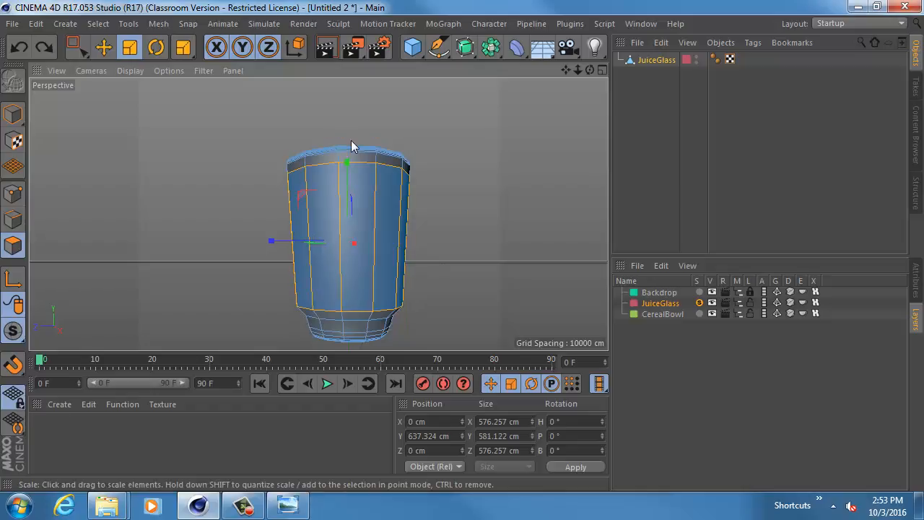
- In edge mode, select the edge loop at the lower border of the glass wall and scale it inward
{"action": "left_click_drag", "start_coordinate": [412, 235], "coordinate": [442, 233], "text": "alt"}
{"action": "middle_click_drag", "start_coordinate": [383, 236], "coordinate": [324, 175], "text": "alt"}
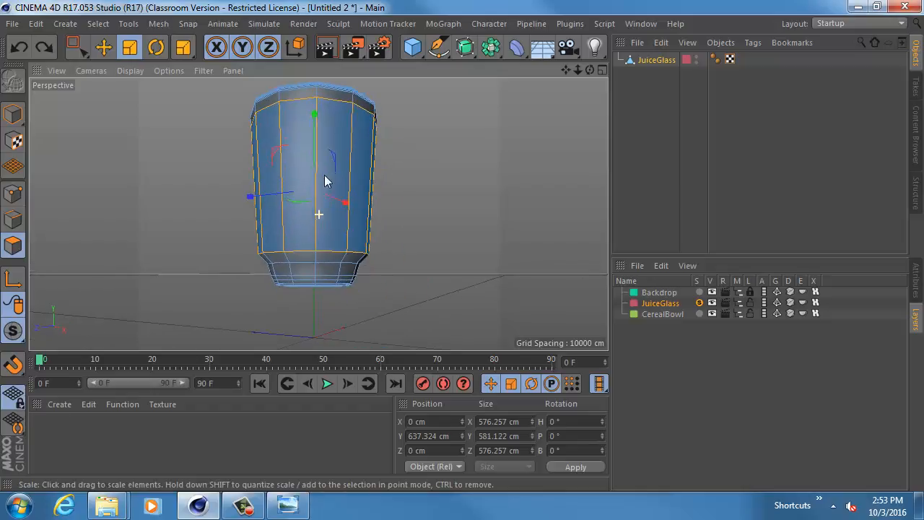
{"action": "right_click_drag", "start_coordinate": [324, 175], "coordinate": [383, 237], "text": "alt"}
{"action": "middle_click_drag", "start_coordinate": [283, 229], "coordinate": [296, 181], "text": "alt"}
{"action": "right_click_drag", "start_coordinate": [305, 193], "coordinate": [394, 230], "text": "alt"}
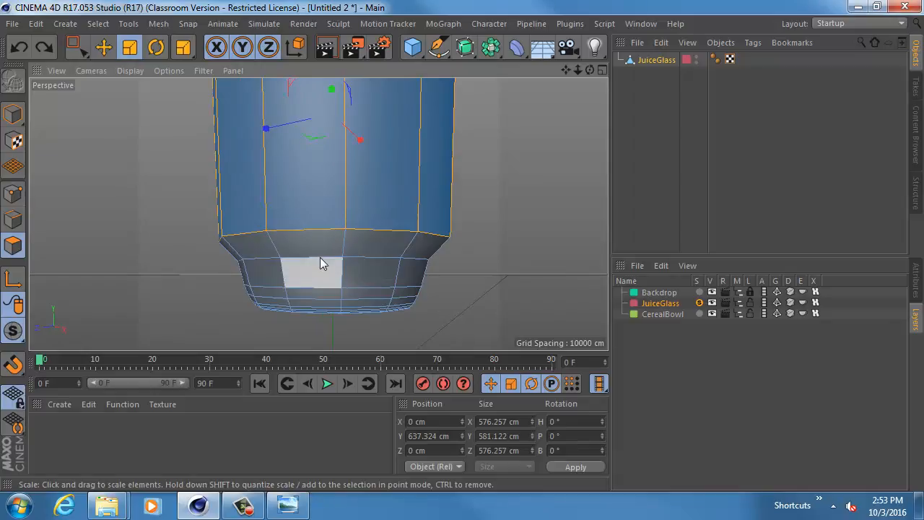
{"action": "middle_click_drag", "start_coordinate": [340, 187], "coordinate": [343, 207], "text": "alt"}
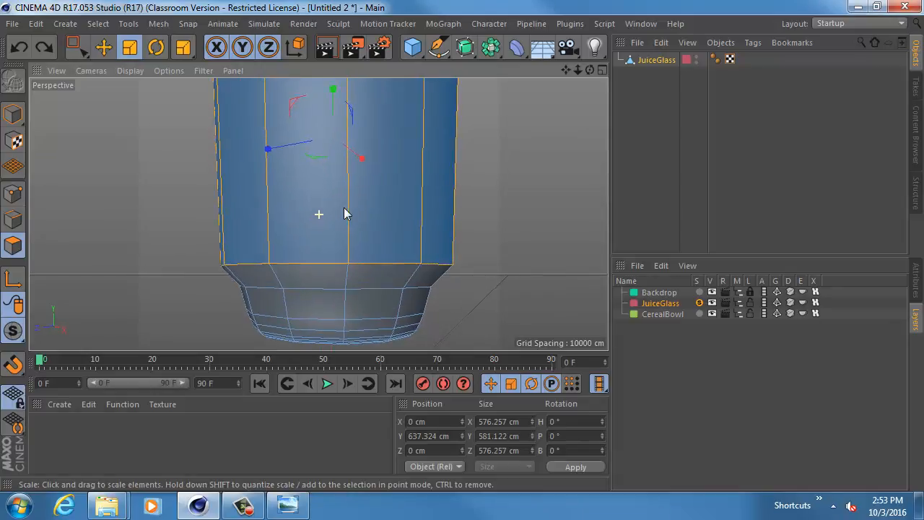
{"action": "left_click", "coordinate": [13, 220]}
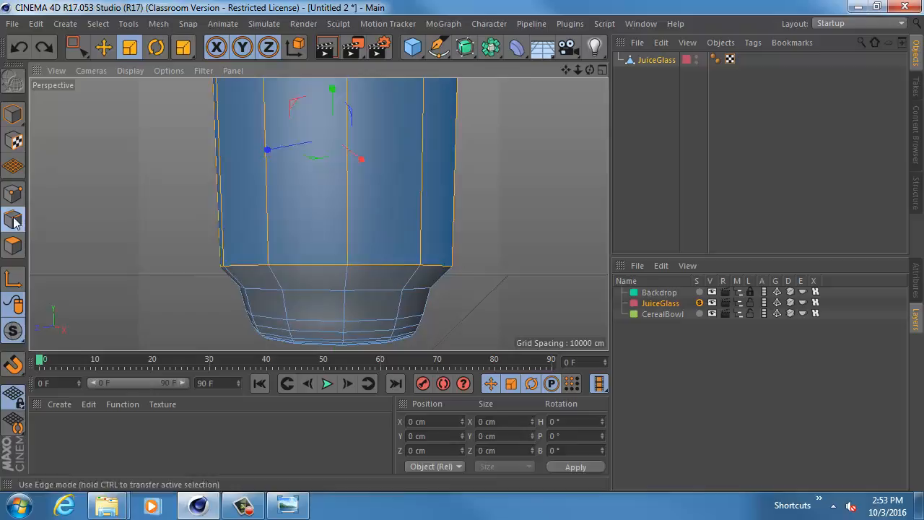
{"action": "double_click", "coordinate": [292, 267]}
{"action": "key", "text": "t"}
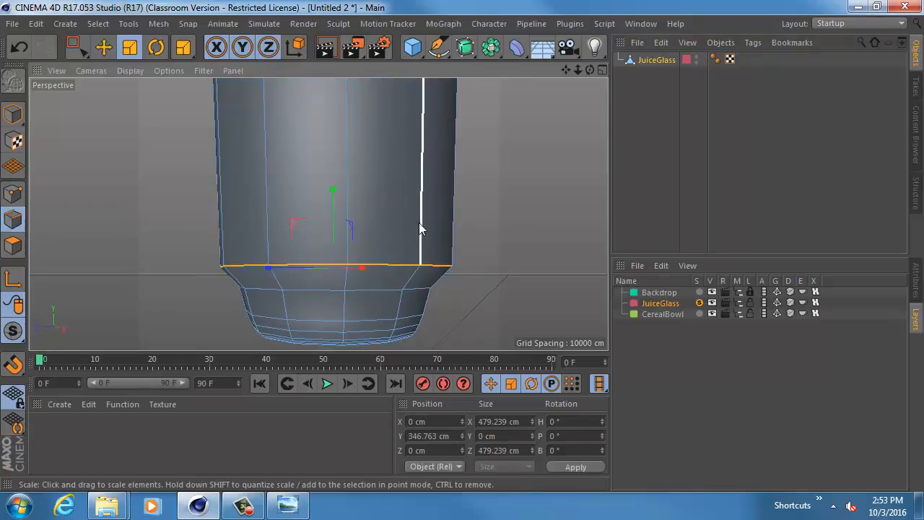
{"action": "left_click_drag", "start_coordinate": [419, 223], "coordinate": [326, 259], "text": "alt"}
- Scale the next edge loop near the glass base to even out the taper, and return to polygon mode
{"action": "double_click", "coordinate": [306, 293]}
{"action": "left_click_drag", "start_coordinate": [313, 298], "coordinate": [331, 299]}
{"action": "middle_click_drag", "start_coordinate": [371, 212], "coordinate": [387, 292], "text": "alt"}
{"action": "right_click_drag", "start_coordinate": [391, 216], "coordinate": [352, 217], "text": "alt"}
{"action": "left_click", "coordinate": [10, 246]}
{"action": "right_click_drag", "start_coordinate": [453, 189], "coordinate": [408, 186], "text": "alt"}
{"action": "left_click_drag", "start_coordinate": [424, 181], "coordinate": [442, 187], "text": "alt"}
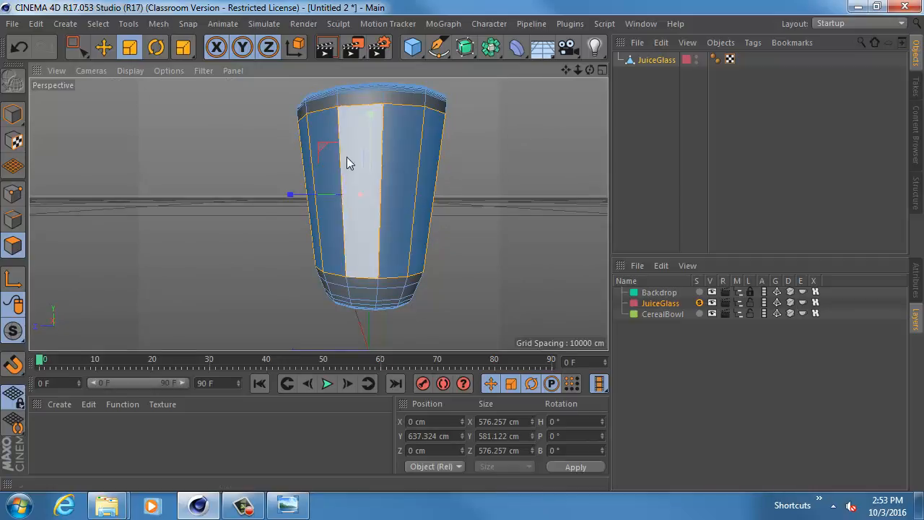
{"action": "key", "text": "m"}
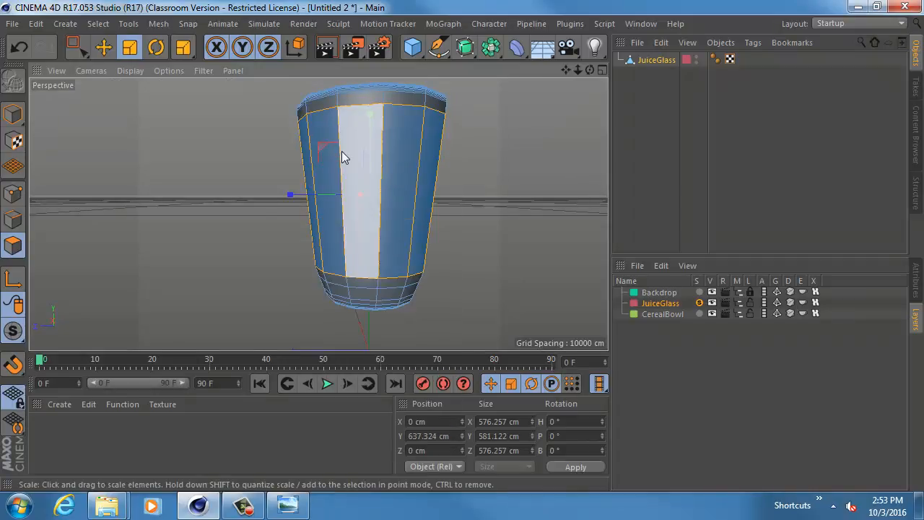
{"action": "key", "text": "m"}
{"action": "key", "text": "m"}
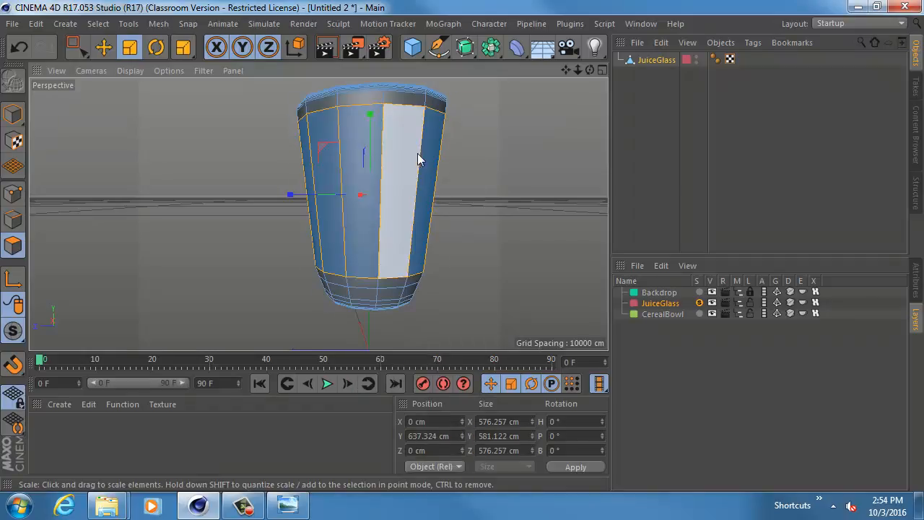
{"action": "middle_click_drag", "start_coordinate": [417, 153], "coordinate": [385, 165], "text": "alt"}
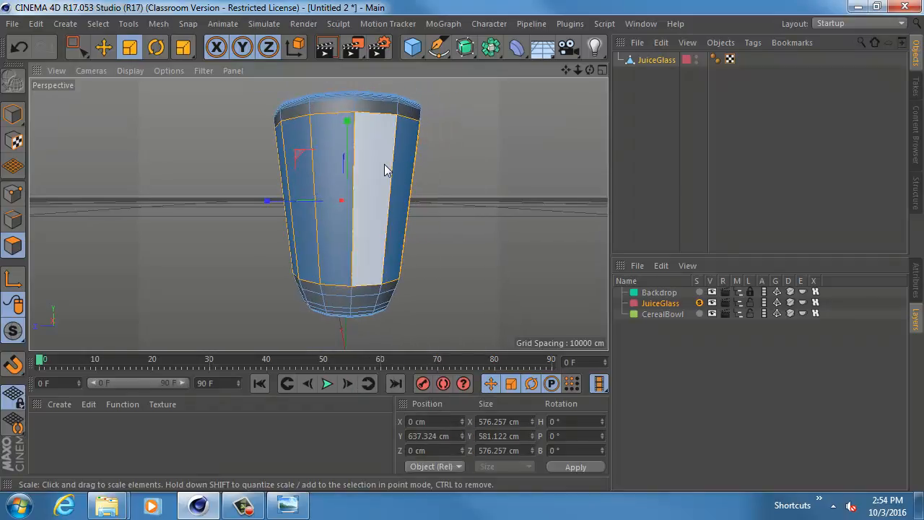
{"action": "left_click", "coordinate": [158, 23]}
{"action": "mouse_move", "coordinate": [195, 76]}
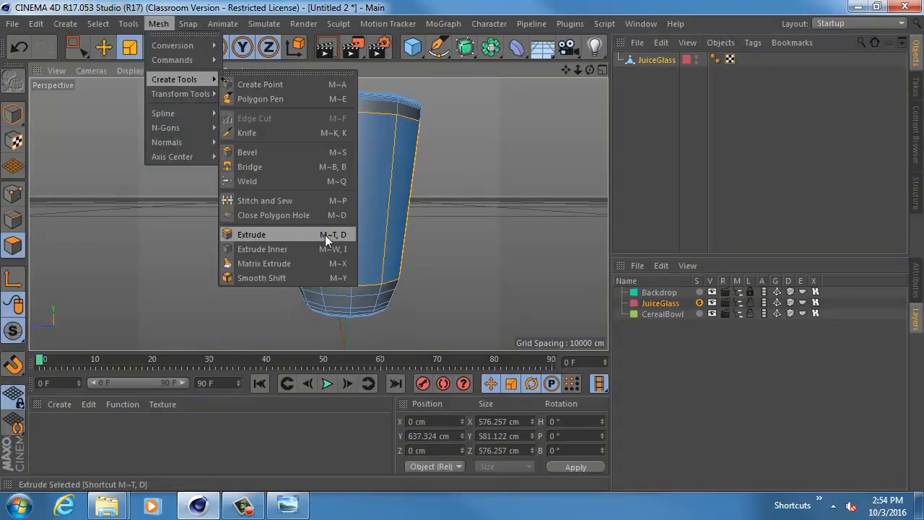
{"action": "left_click", "coordinate": [476, 182]}
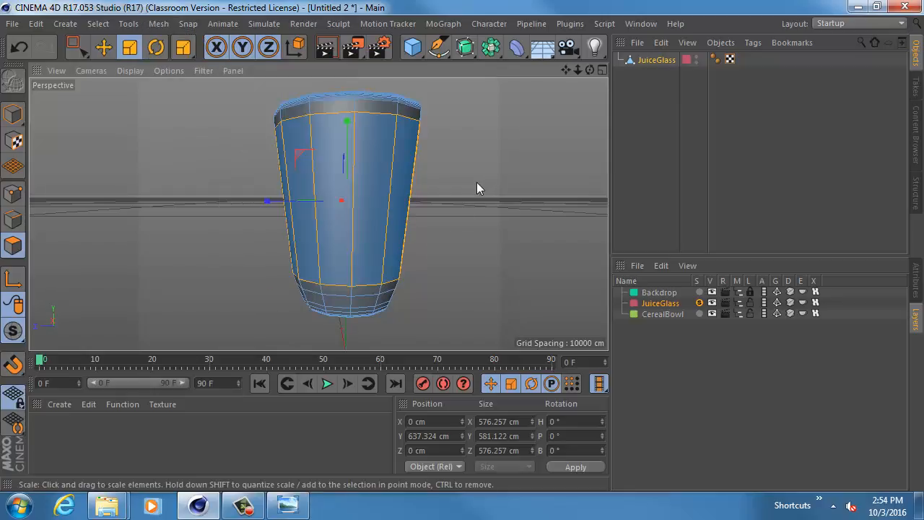
{"action": "middle_click_drag", "start_coordinate": [466, 189], "coordinate": [459, 196], "text": "alt"}
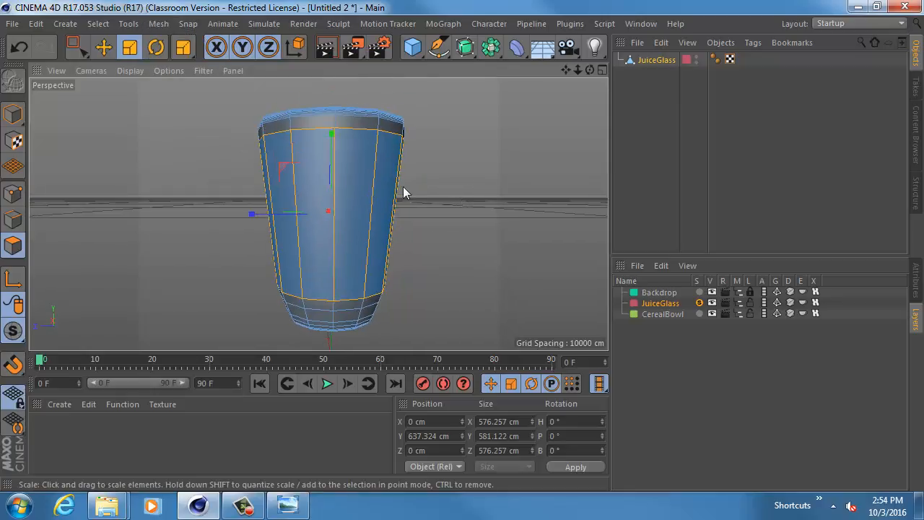
{"action": "left_click", "coordinate": [132, 27]}
{"action": "mouse_move", "coordinate": [158, 23]}
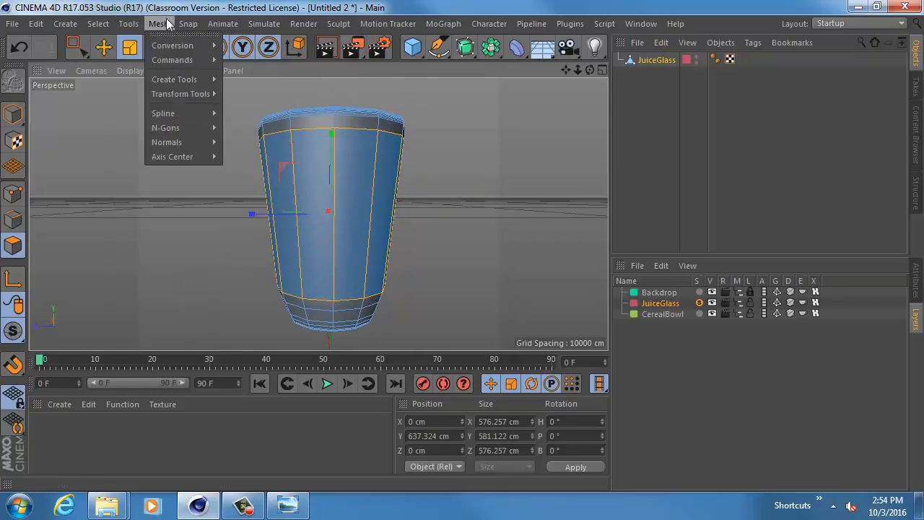
{"action": "mouse_move", "coordinate": [193, 81]}
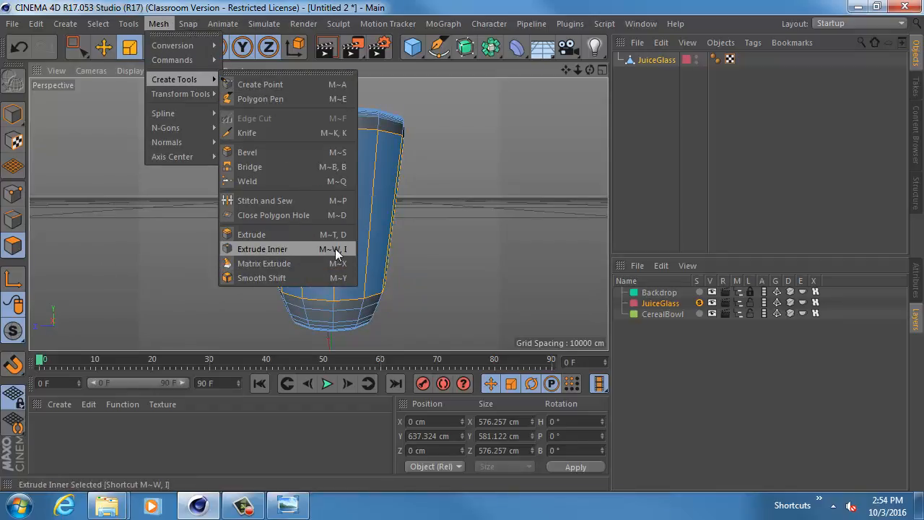
{"action": "left_click", "coordinate": [431, 197]}
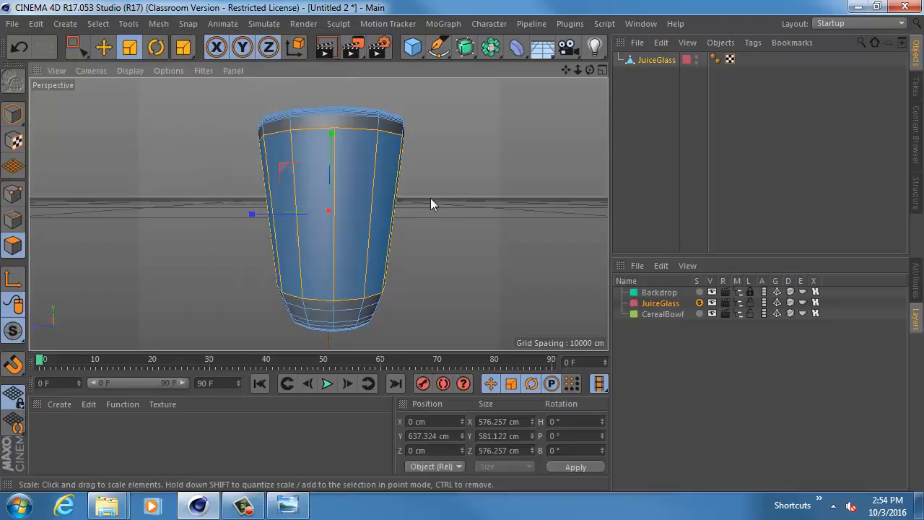
{"action": "left_click_drag", "start_coordinate": [430, 199], "coordinate": [417, 199], "text": "alt"}
- Inset each selected wall polygon individually with Extrude Inner, with Preserve Groups disabled and an offset of about 26 cm
{"action": "key", "text": "e"}
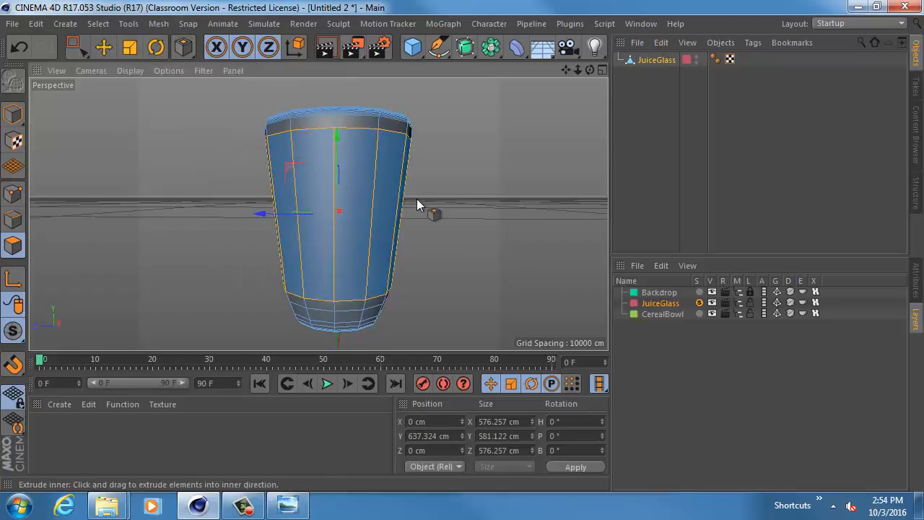
{"action": "left_click", "coordinate": [916, 278]}
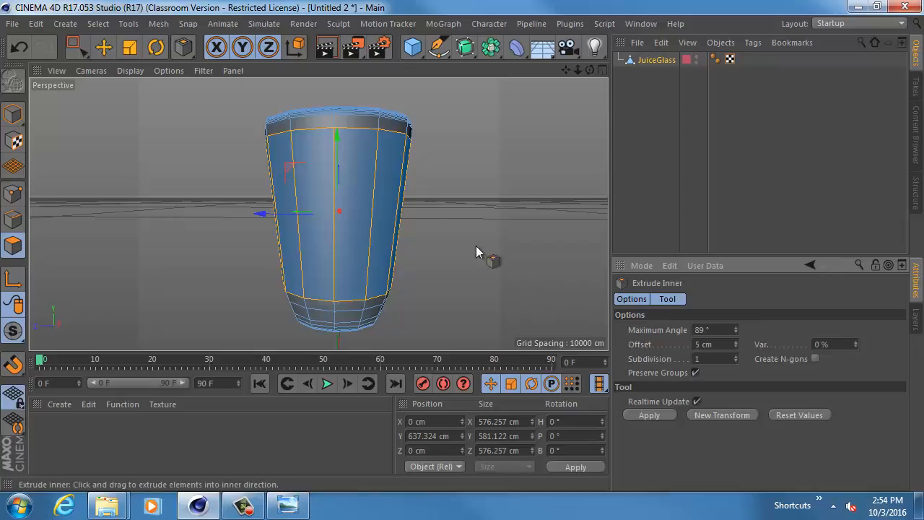
{"action": "left_click_drag", "start_coordinate": [350, 164], "coordinate": [422, 165]}
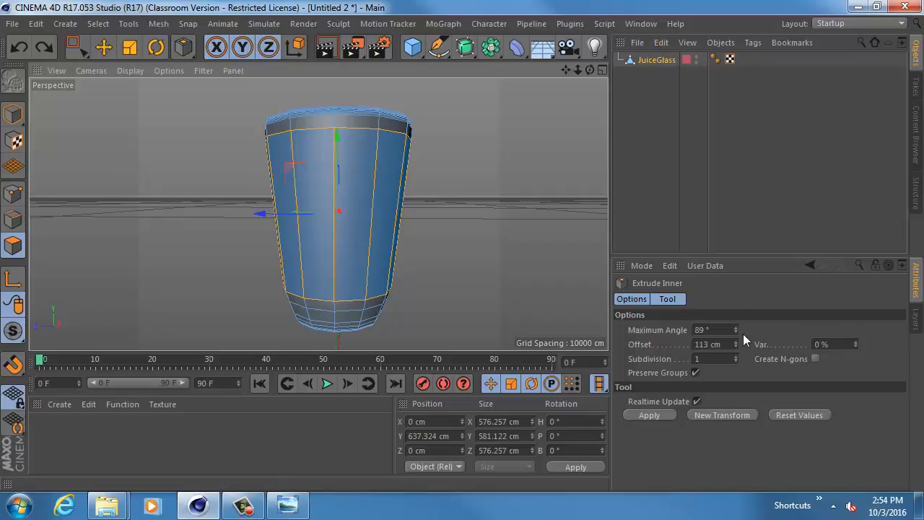
{"action": "left_click", "coordinate": [696, 373]}
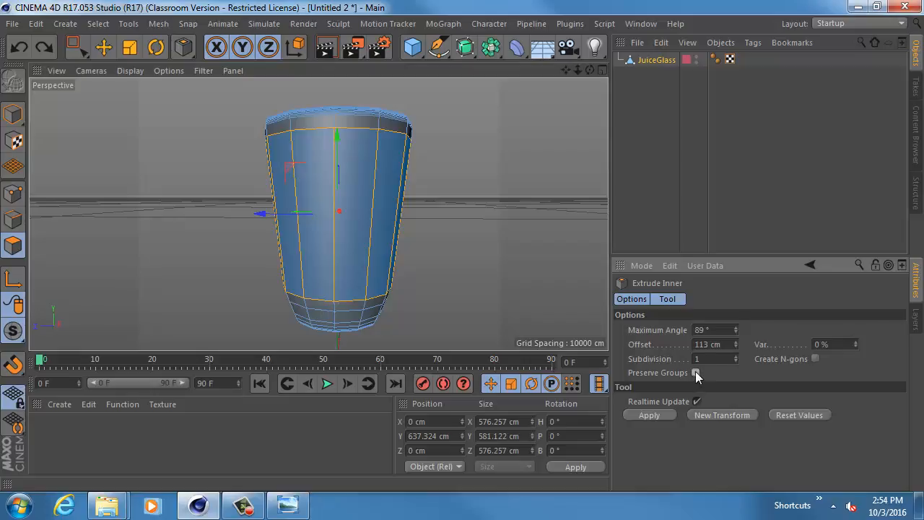
{"action": "left_click_drag", "start_coordinate": [383, 224], "coordinate": [398, 225]}
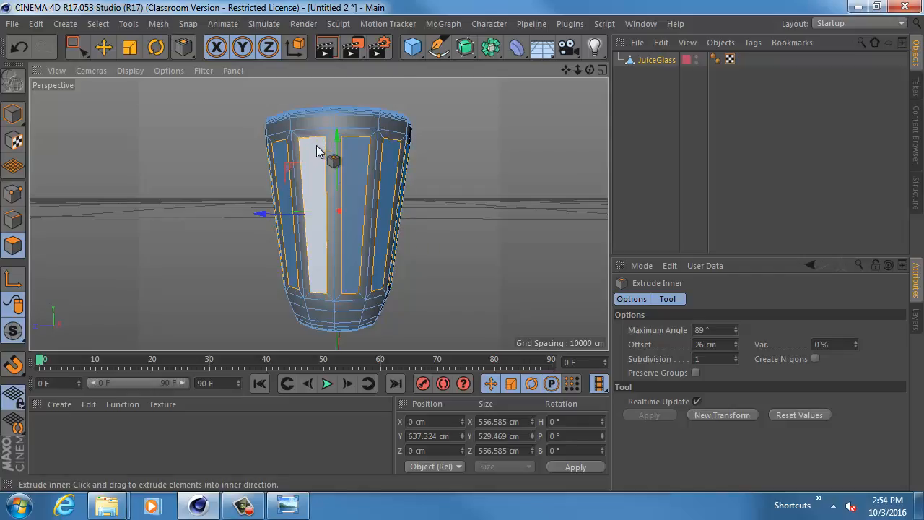
- Extrude the inset wall panels outward with an offset of 10 cm
{"action": "key", "text": "d"}
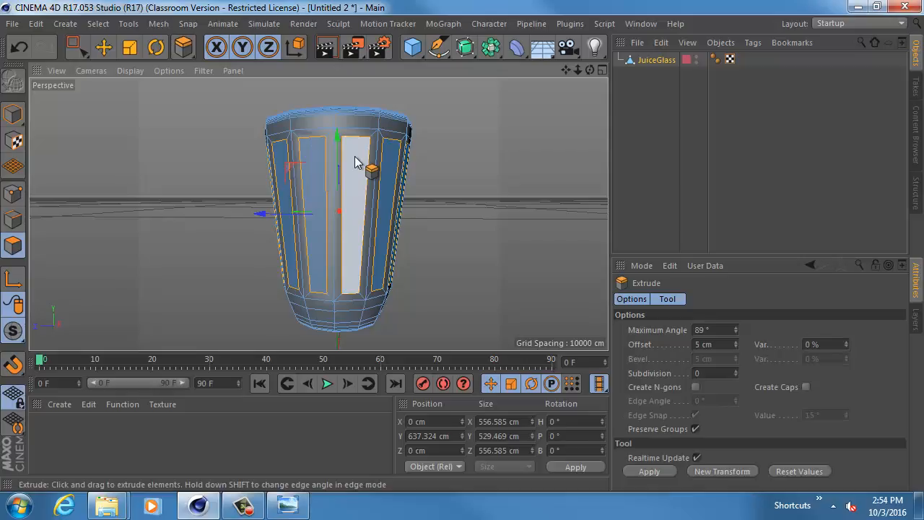
{"action": "left_click_drag", "start_coordinate": [355, 156], "coordinate": [246, 174]}
{"action": "right_click_drag", "start_coordinate": [247, 169], "coordinate": [329, 194], "text": "alt"}
{"action": "middle_click_drag", "start_coordinate": [328, 193], "coordinate": [279, 212], "text": "alt"}
{"action": "mouse_move", "coordinate": [280, 212]}
{"action": "right_mouse_down", "text": "alt"}
{"action": "mouse_move", "coordinate": [318, 219]}
{"action": "mouse_move", "coordinate": [269, 219]}
{"action": "mouse_move", "coordinate": [270, 234]}
{"action": "right_mouse_up", "text": "alt"}
{"action": "left_click_drag", "start_coordinate": [271, 235], "coordinate": [141, 181], "text": "alt"}
- Switch to model mode, display the glass in Gouraud Shading without lines, and activate the Move tool
{"action": "left_click", "coordinate": [13, 114]}
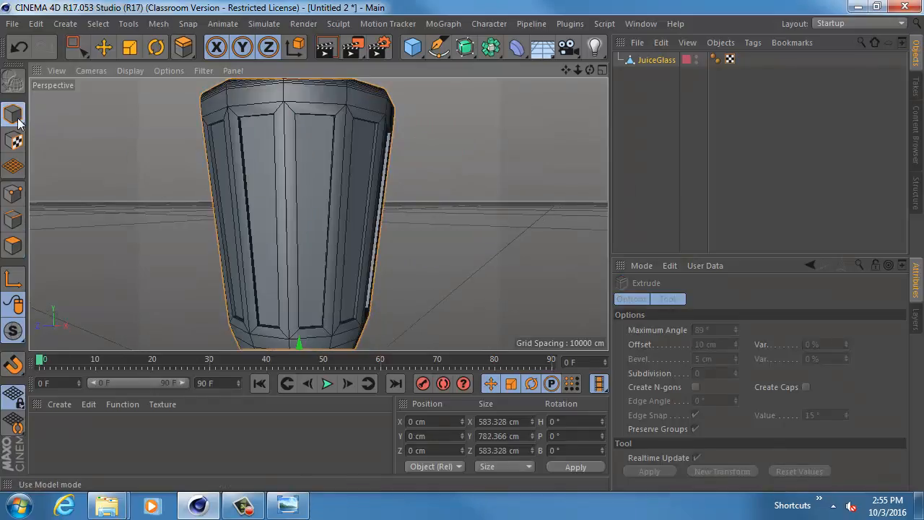
{"action": "left_click", "coordinate": [130, 70]}
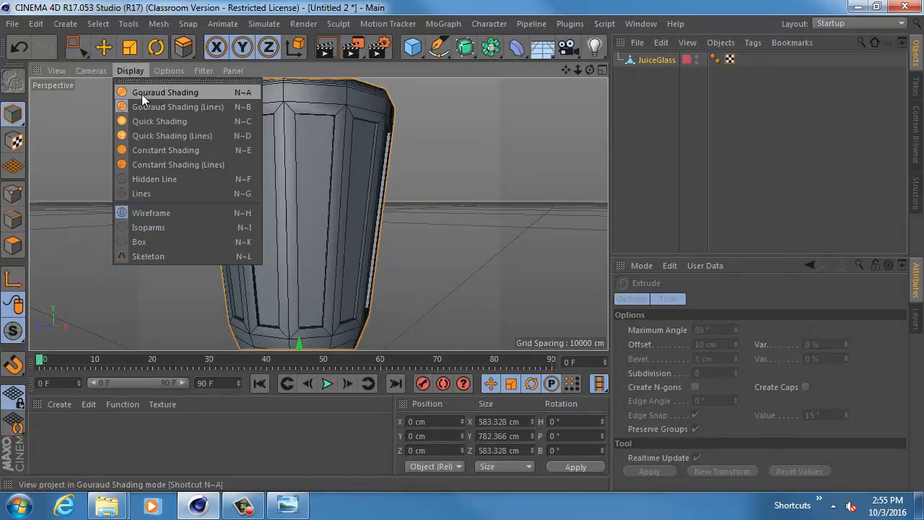
{"action": "left_click", "coordinate": [141, 94]}
{"action": "left_click_drag", "start_coordinate": [366, 165], "coordinate": [152, 155], "text": "alt"}
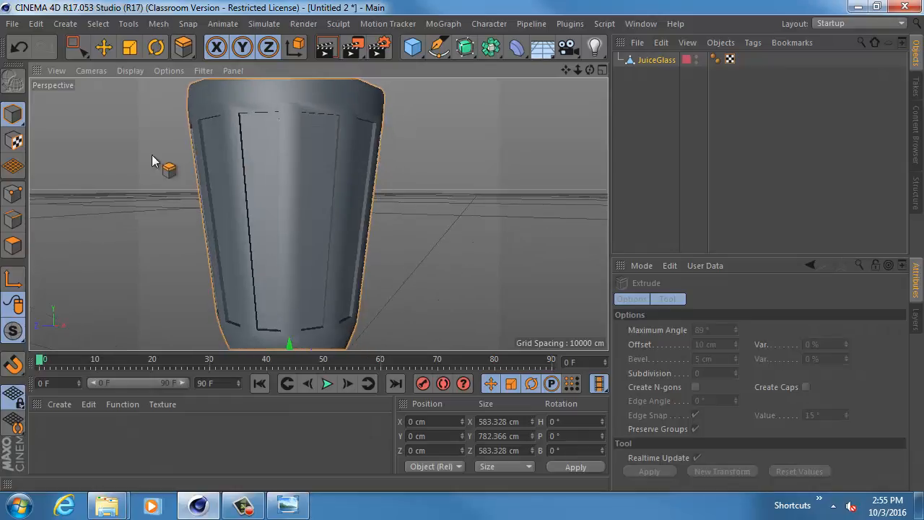
{"action": "left_click", "coordinate": [103, 47]}
{"action": "left_click", "coordinate": [119, 118]}
{"action": "left_click_drag", "start_coordinate": [118, 118], "coordinate": [304, 171], "text": "alt"}
{"action": "left_click", "coordinate": [304, 172]}
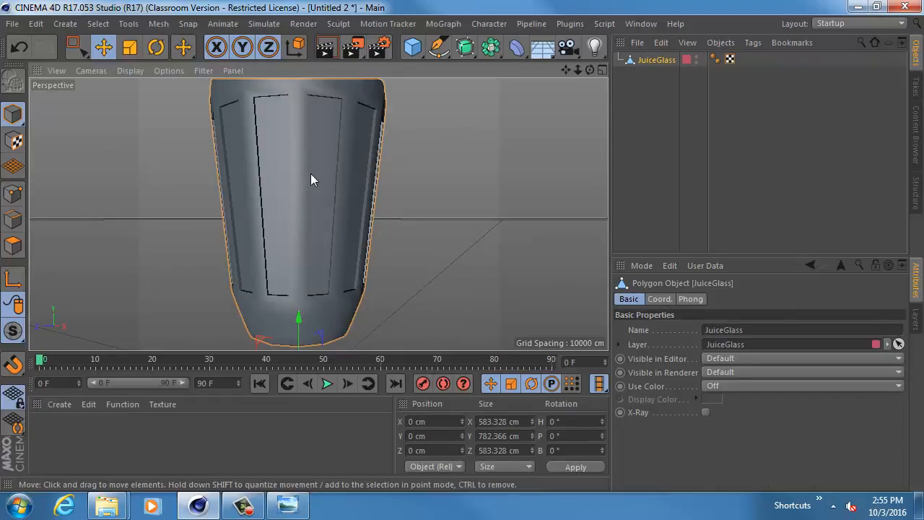
- Add a Subdivision Surface object and turn off solo for the JuiceGlass layer
{"action": "left_click_drag", "start_coordinate": [465, 48], "coordinate": [421, 160]}
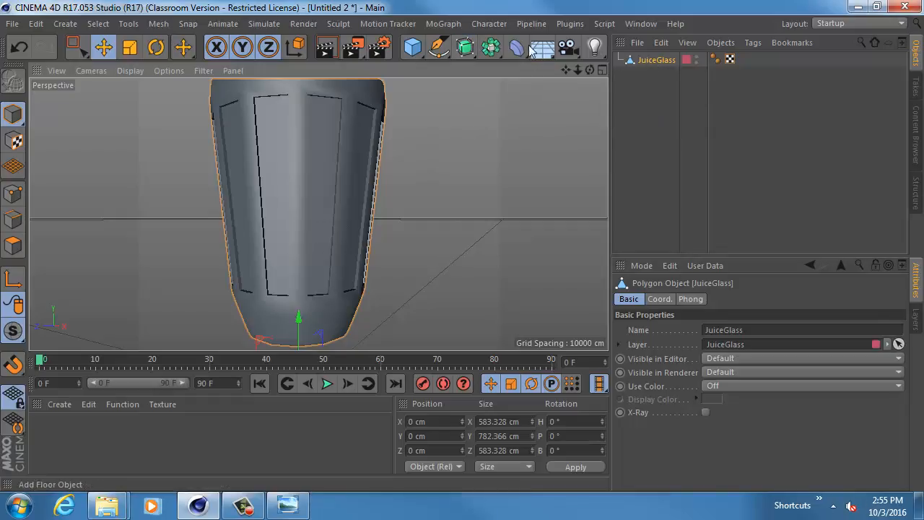
{"action": "left_click", "coordinate": [466, 46]}
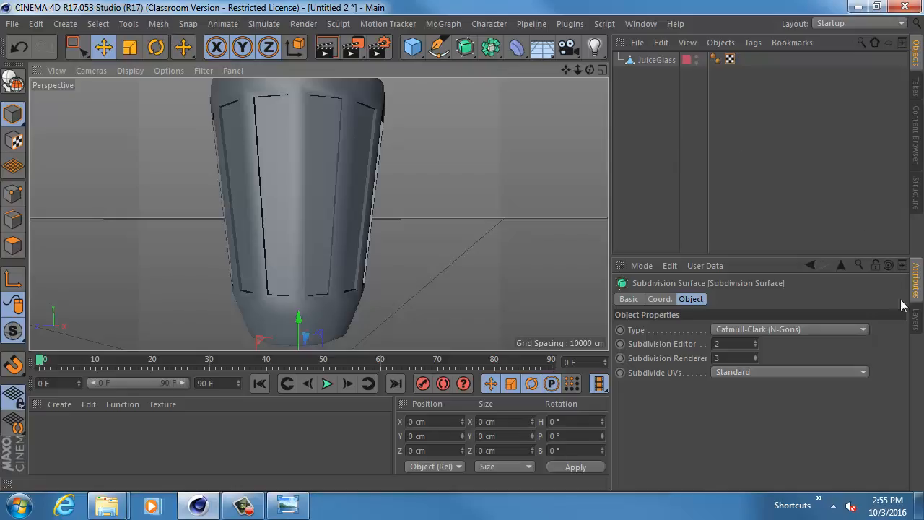
{"action": "left_click", "coordinate": [915, 319]}
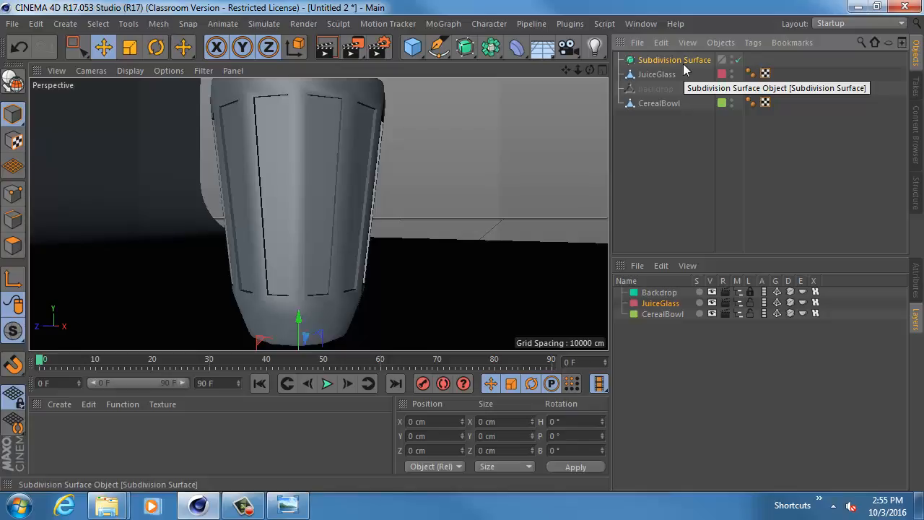
- Make JuiceGlass a child of the Subdivision Surface to smooth the glass, and inspect its ridged wall
{"action": "left_click_drag", "start_coordinate": [660, 78], "coordinate": [660, 58]}
{"action": "left_click", "coordinate": [645, 63]}
{"action": "scroll", "coordinate": [550, 153], "scroll_direction": "down", "scroll_amount": 2}
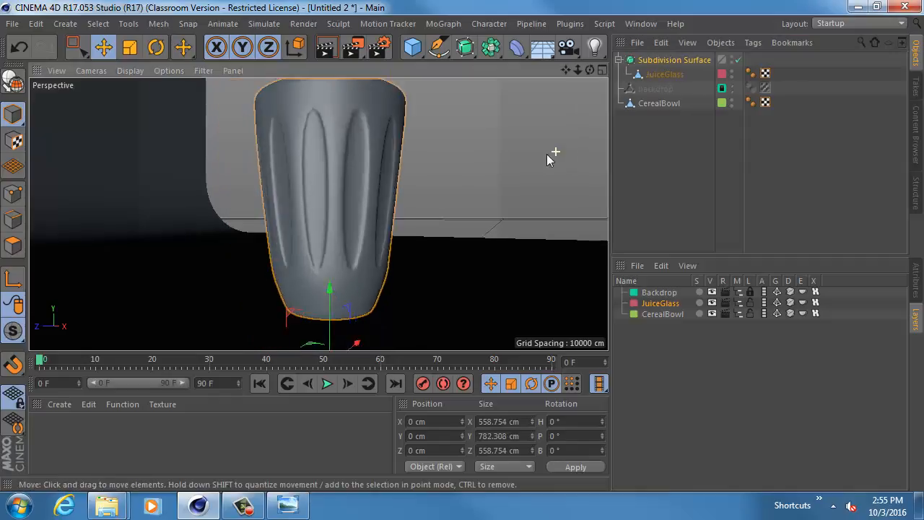
{"action": "left_click_drag", "start_coordinate": [318, 215], "coordinate": [430, 174], "text": "alt"}
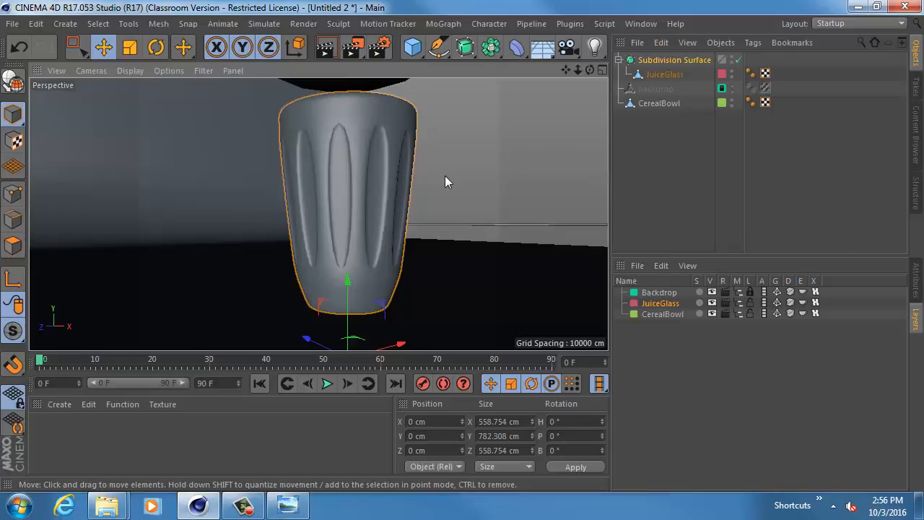
- Disable the Subdivision Surface and set up the Knife on JuiceGlass's edges in Loop mode with Restrict to Selection off
{"action": "left_click", "coordinate": [738, 60]}
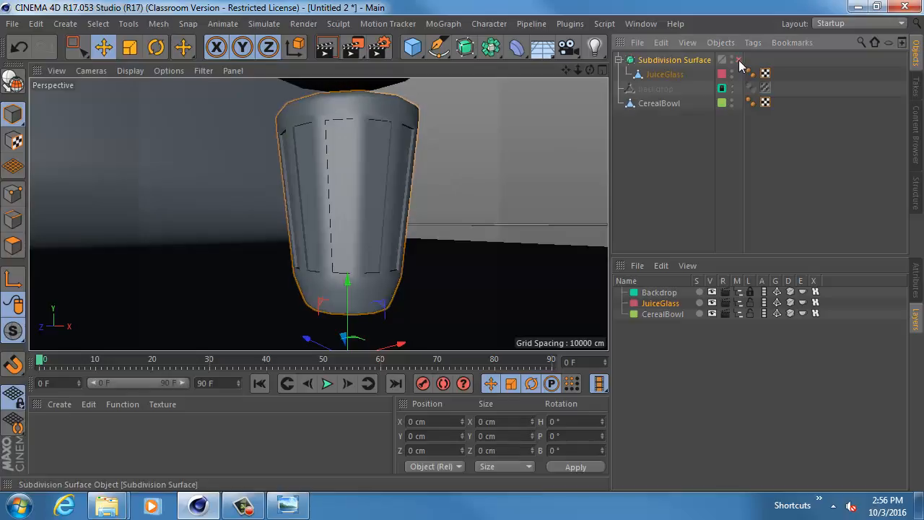
{"action": "left_click", "coordinate": [657, 74]}
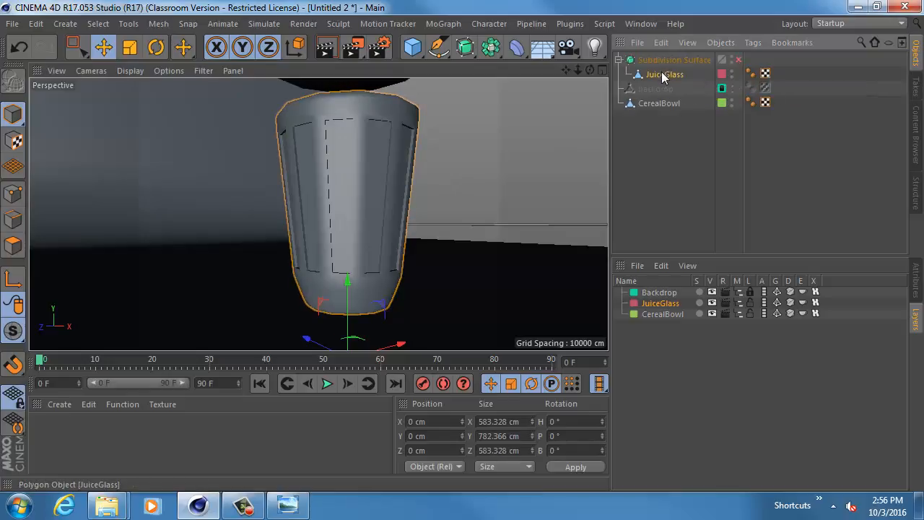
{"action": "key", "text": "k"}
{"action": "key", "text": "k"}
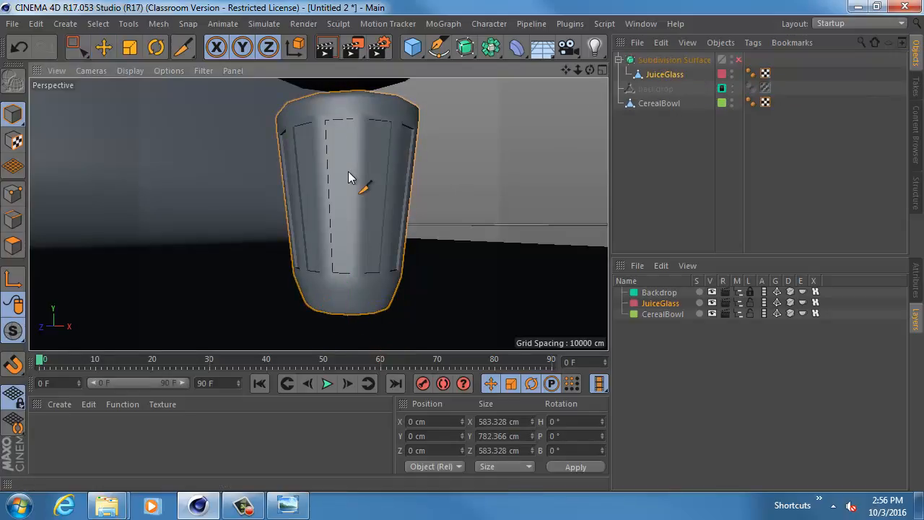
{"action": "left_click", "coordinate": [14, 221]}
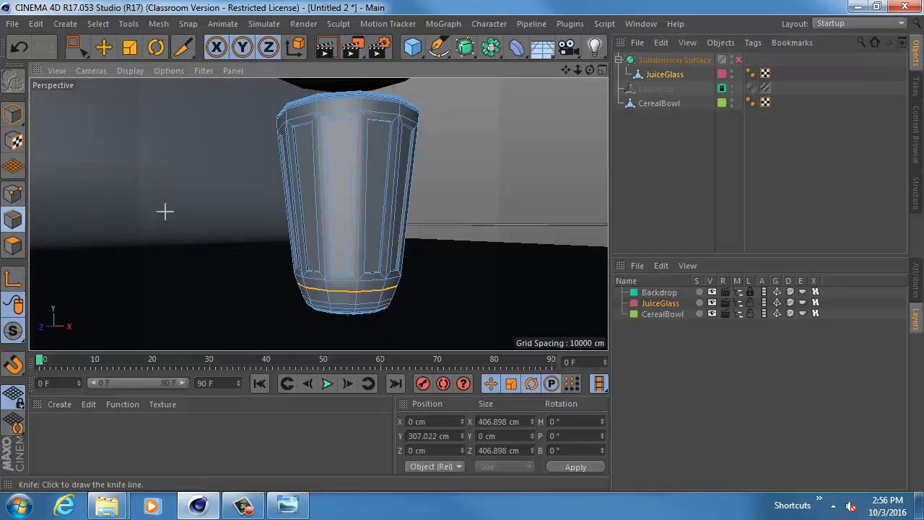
{"action": "middle_click_drag", "start_coordinate": [337, 128], "coordinate": [372, 242], "text": "alt"}
{"action": "left_click", "coordinate": [913, 278]}
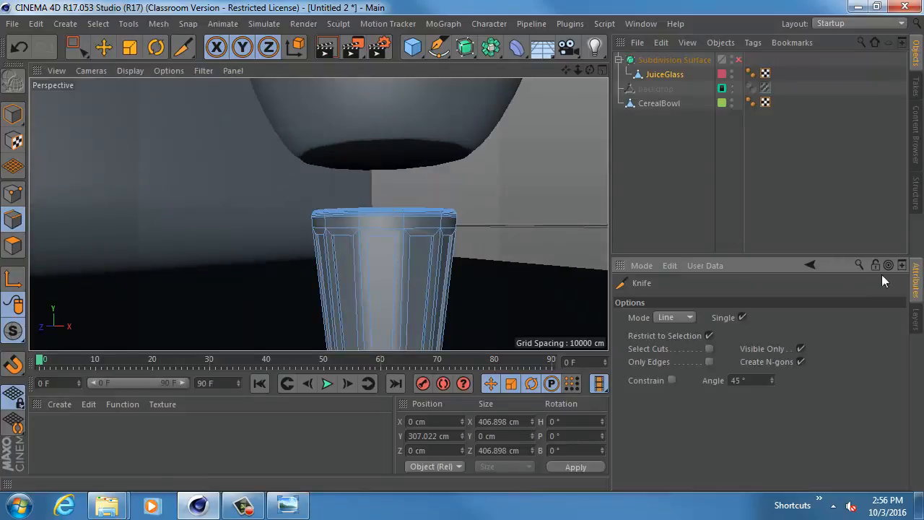
{"action": "middle_click_drag", "start_coordinate": [421, 274], "coordinate": [402, 194], "text": "alt"}
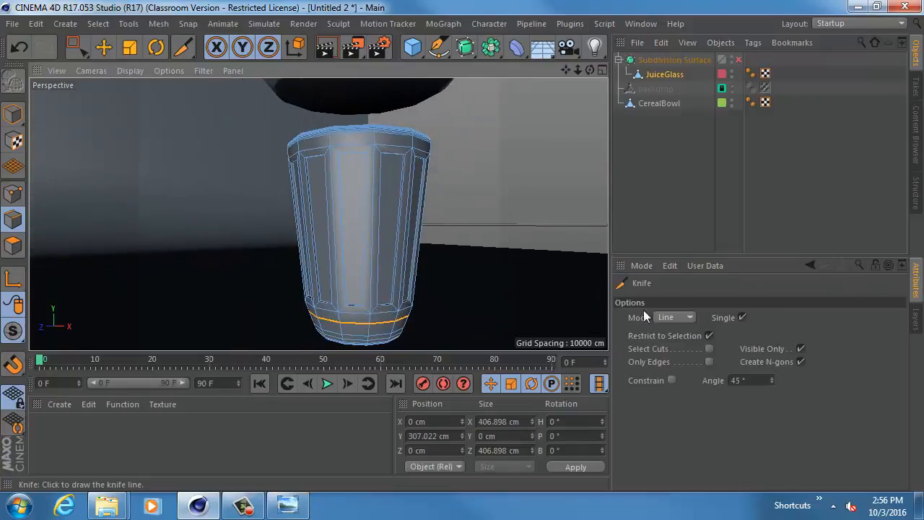
{"action": "left_click", "coordinate": [709, 335]}
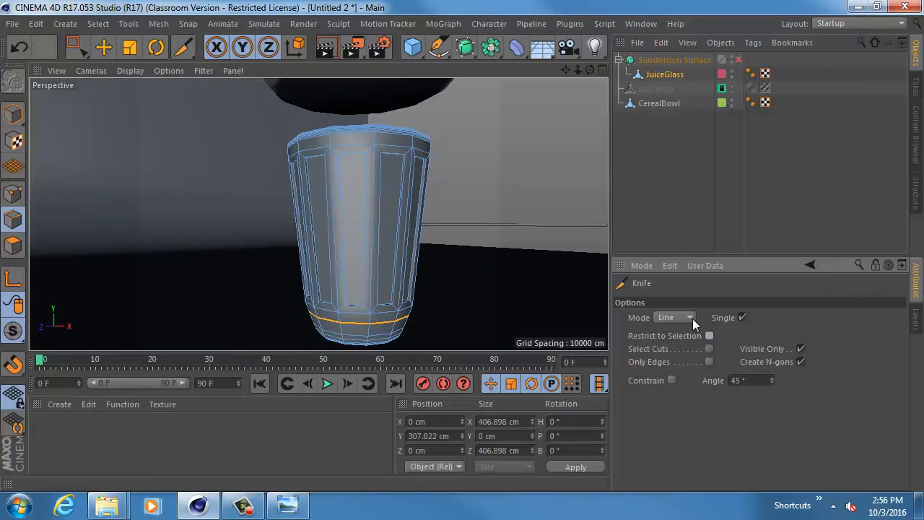
{"action": "left_click", "coordinate": [690, 317]}
{"action": "left_click", "coordinate": [680, 375]}
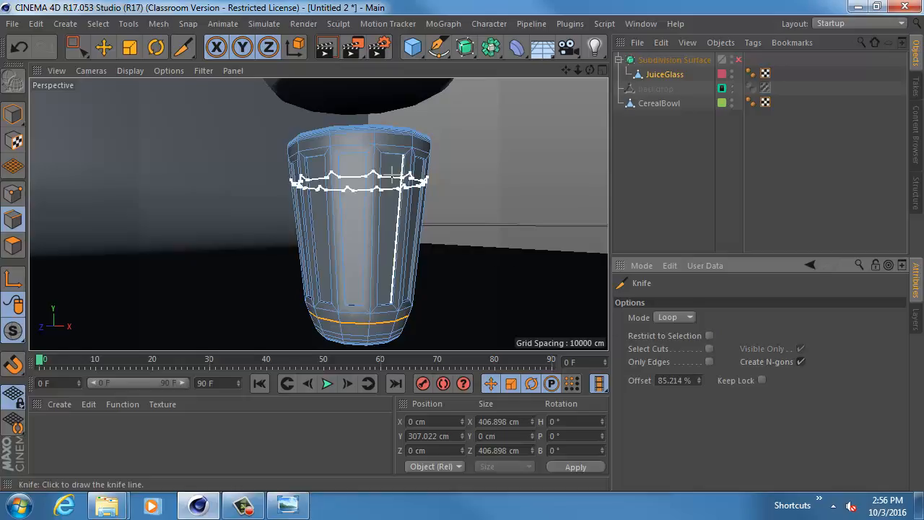
- Cut edge loops around the glass close to the upper and lower ends of the wall panels
{"action": "middle_click_drag", "start_coordinate": [383, 164], "coordinate": [400, 200], "text": "alt"}
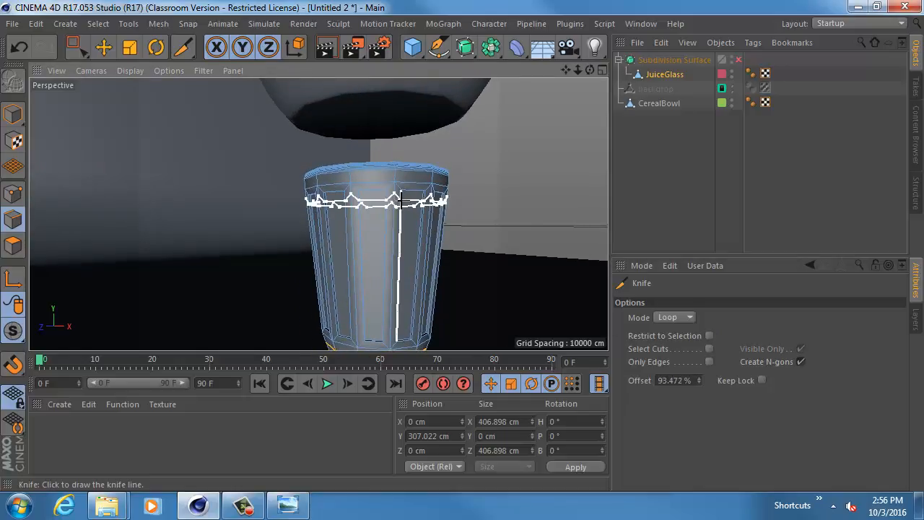
{"action": "right_click_drag", "start_coordinate": [401, 200], "coordinate": [504, 214], "text": "alt"}
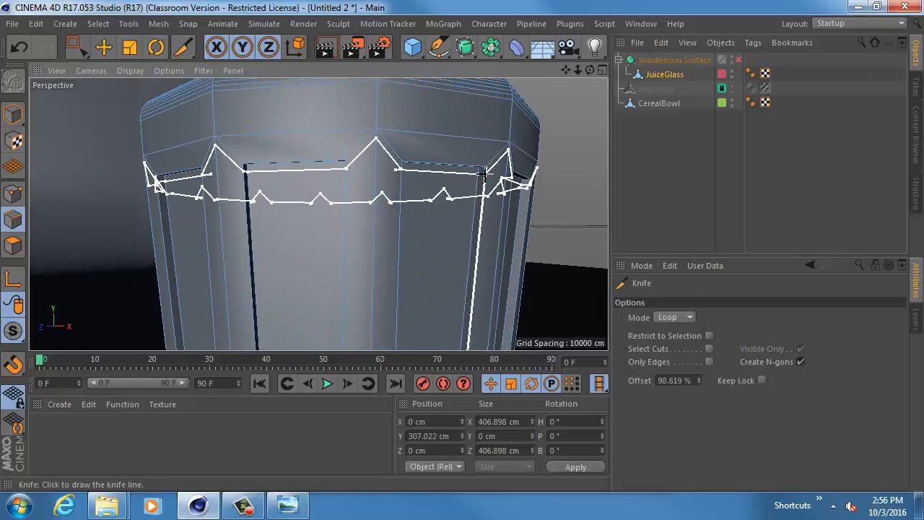
{"action": "middle_click_drag", "start_coordinate": [424, 289], "coordinate": [339, 72], "text": "alt"}
{"action": "middle_click_drag", "start_coordinate": [372, 318], "coordinate": [380, 168], "text": "alt"}
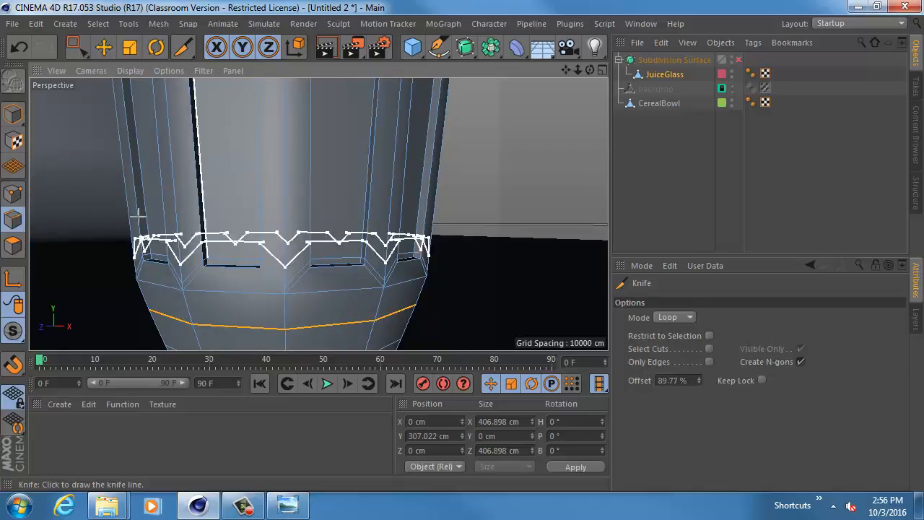
- Switch to model mode with the Move tool, re-enable the Subdivision Surface, deselect everything, and inspect the smoothed panels
{"action": "left_click", "coordinate": [11, 124]}
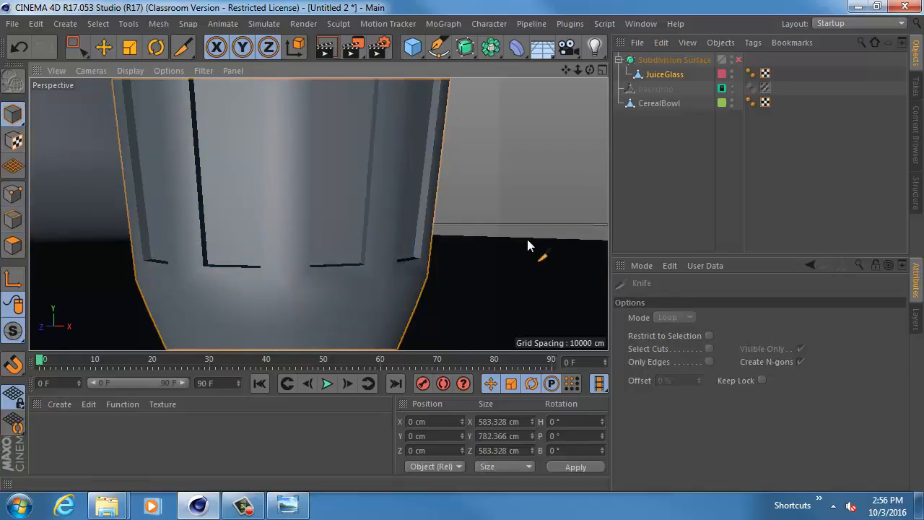
{"action": "scroll", "coordinate": [527, 239], "scroll_direction": "down", "scroll_amount": 10}
{"action": "left_click_drag", "start_coordinate": [471, 226], "coordinate": [417, 242], "text": "alt"}
{"action": "right_click_drag", "start_coordinate": [413, 239], "coordinate": [495, 246], "text": "alt"}
{"action": "left_click_drag", "start_coordinate": [427, 239], "coordinate": [442, 251], "text": "alt"}
{"action": "key", "text": "e"}
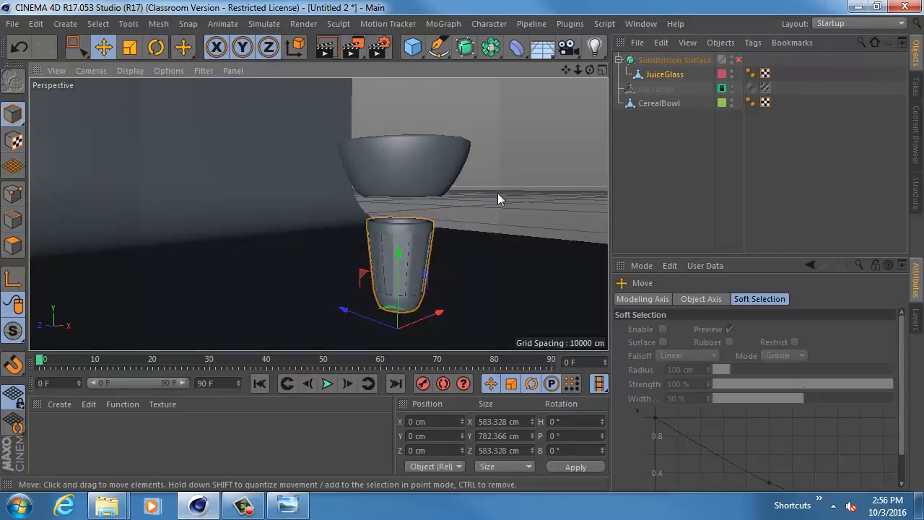
{"action": "left_click", "coordinate": [738, 61]}
{"action": "left_click", "coordinate": [524, 199]}
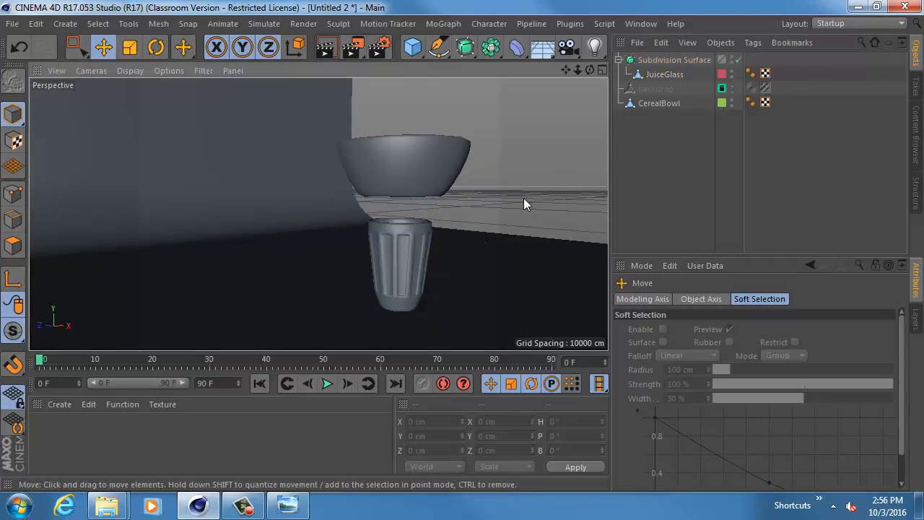
{"action": "left_click_drag", "start_coordinate": [474, 241], "coordinate": [337, 233], "text": "alt"}
{"action": "right_click_drag", "start_coordinate": [342, 229], "coordinate": [397, 238], "text": "alt"}
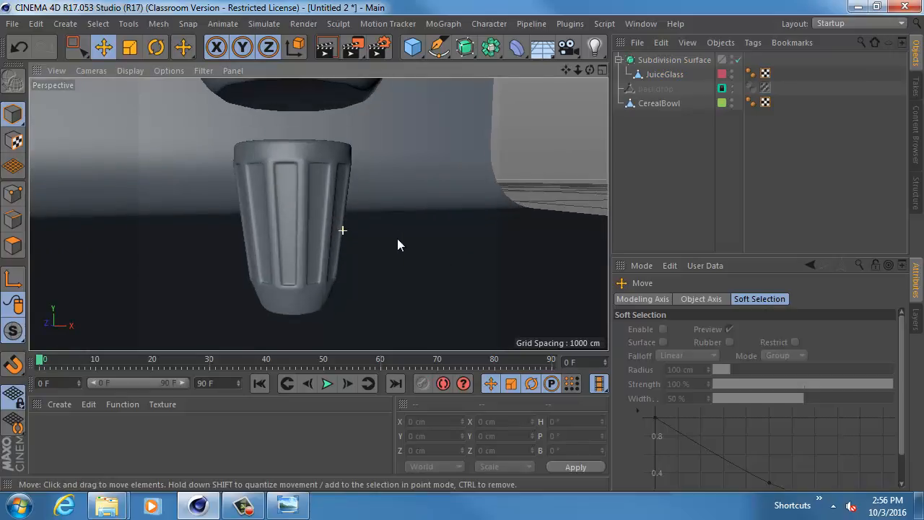
{"action": "left_click_drag", "start_coordinate": [354, 235], "coordinate": [318, 214], "text": "alt"}
{"action": "left_click_drag", "start_coordinate": [318, 214], "coordinate": [330, 233], "text": "alt"}
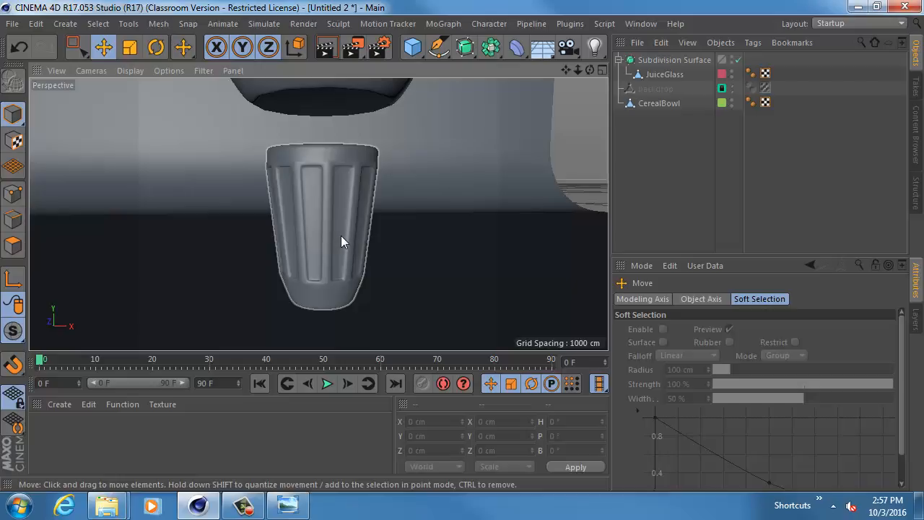
- Disable the Subdivision Surface and scale JuiceGlass's edge loop just below the panels to about 415 cm wide
{"action": "left_click", "coordinate": [739, 60]}
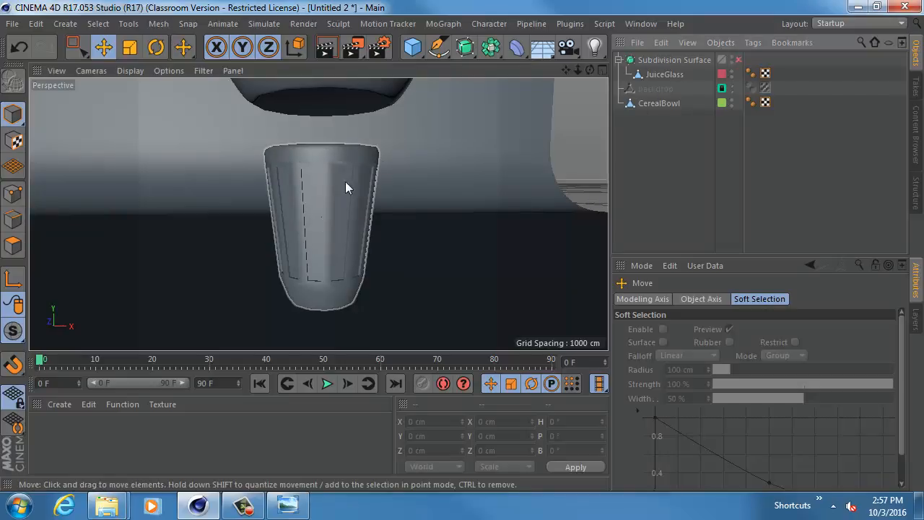
{"action": "middle_click_drag", "start_coordinate": [318, 213], "coordinate": [330, 130], "text": "alt"}
{"action": "right_click_drag", "start_coordinate": [325, 193], "coordinate": [355, 204], "text": "alt"}
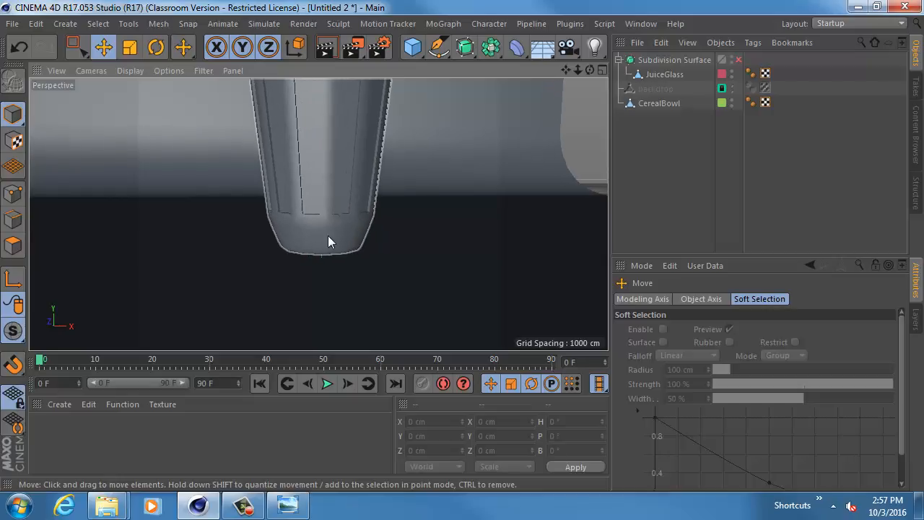
{"action": "left_click", "coordinate": [328, 236]}
{"action": "right_click_drag", "start_coordinate": [298, 239], "coordinate": [312, 242], "text": "alt"}
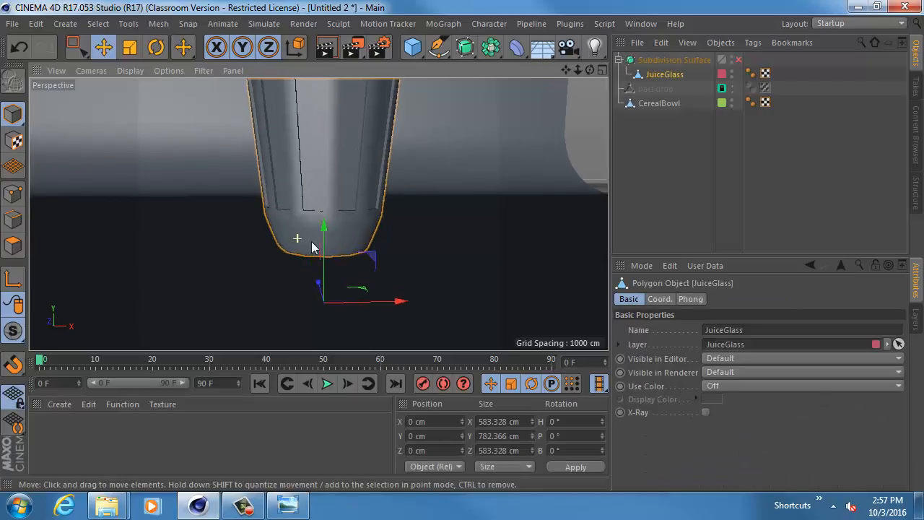
{"action": "left_click", "coordinate": [15, 220]}
{"action": "key", "text": "r"}
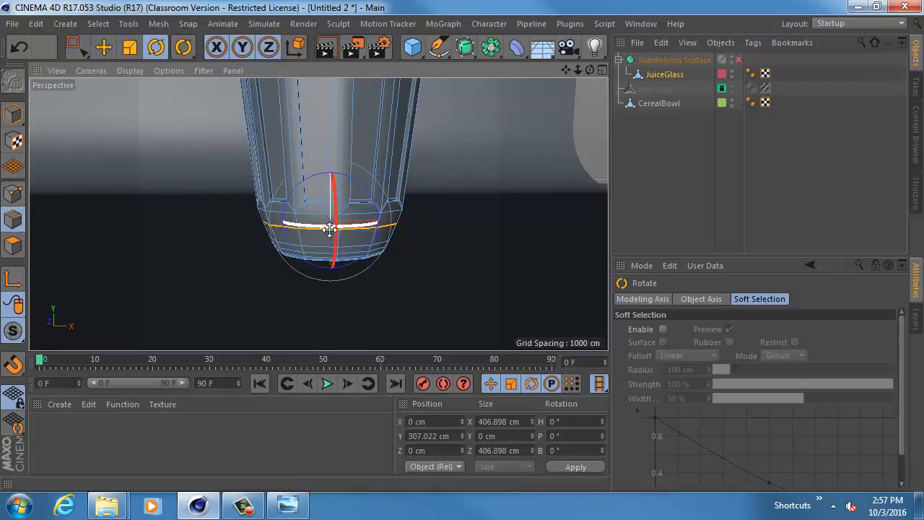
{"action": "key", "text": "t"}
{"action": "left_click_drag", "start_coordinate": [376, 236], "coordinate": [356, 231]}
{"action": "key", "text": "ctrl+z"}
{"action": "key", "text": "w"}
{"action": "key", "text": "w"}
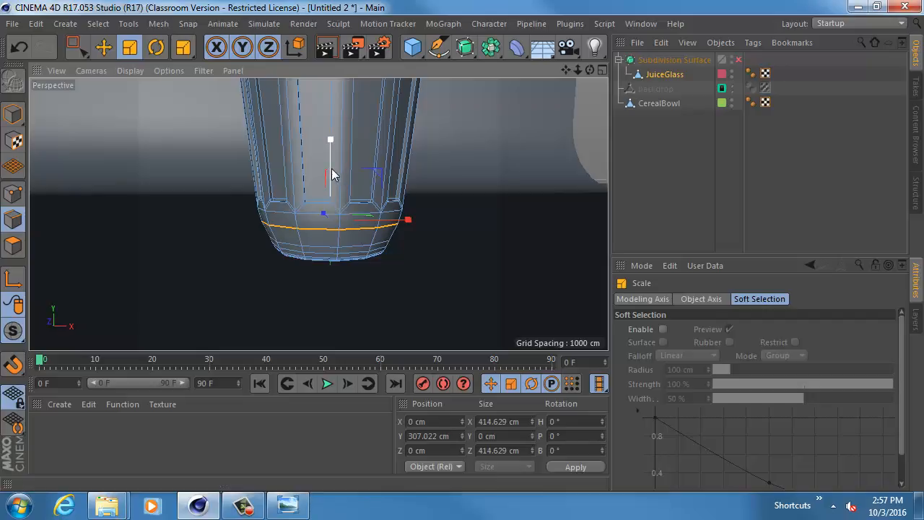
- Raise the edge loop below the panels to about Y 322 cm and scale it to about 429 cm wide
{"action": "key", "text": "e"}
{"action": "left_click_drag", "start_coordinate": [330, 167], "coordinate": [327, 162]}
{"action": "right_click_drag", "start_coordinate": [273, 235], "coordinate": [330, 231], "text": "alt"}
{"action": "middle_click_drag", "start_coordinate": [348, 197], "coordinate": [326, 204], "text": "alt"}
{"action": "right_click_drag", "start_coordinate": [312, 216], "coordinate": [336, 223], "text": "alt"}
{"action": "key", "text": "t"}
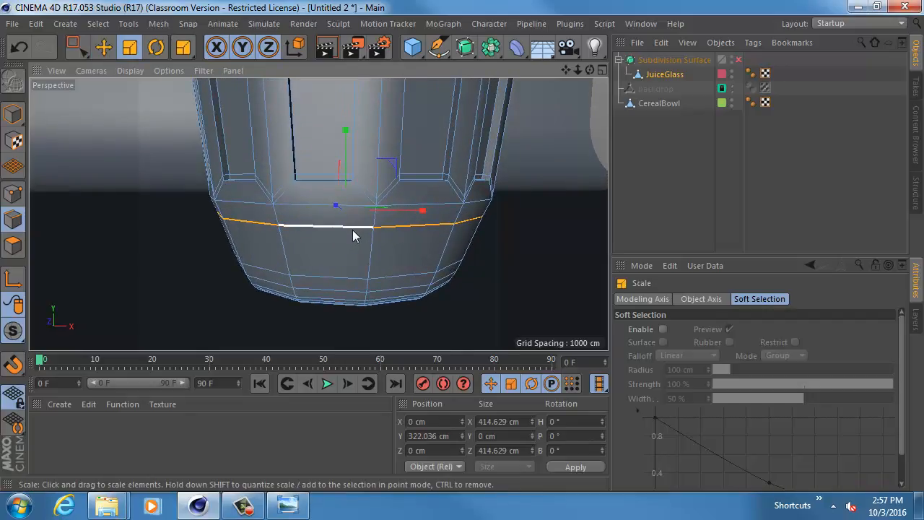
{"action": "left_click_drag", "start_coordinate": [353, 230], "coordinate": [381, 239]}
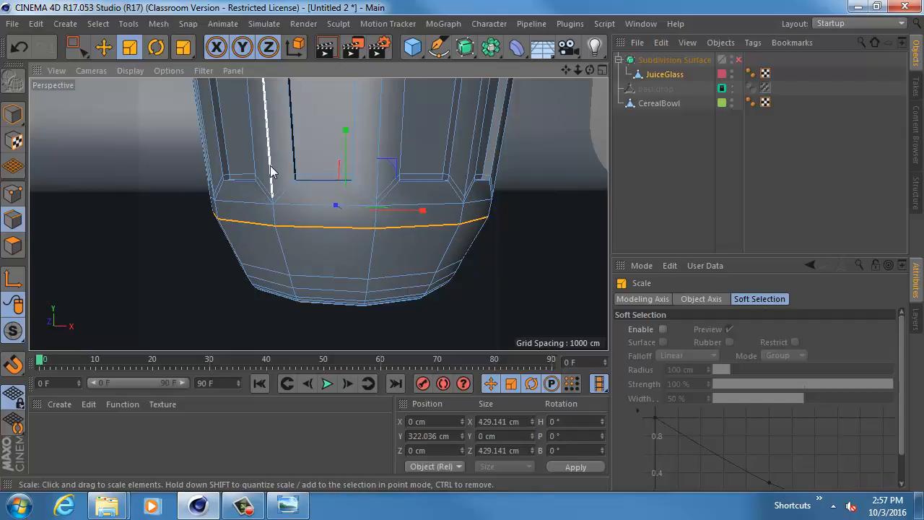
- Try narrowing the edge loop below the panels to about 337 cm and check the shape with the Subdivision Surface on
{"action": "left_click_drag", "start_coordinate": [379, 219], "coordinate": [295, 229]}
{"action": "left_click", "coordinate": [738, 60]}
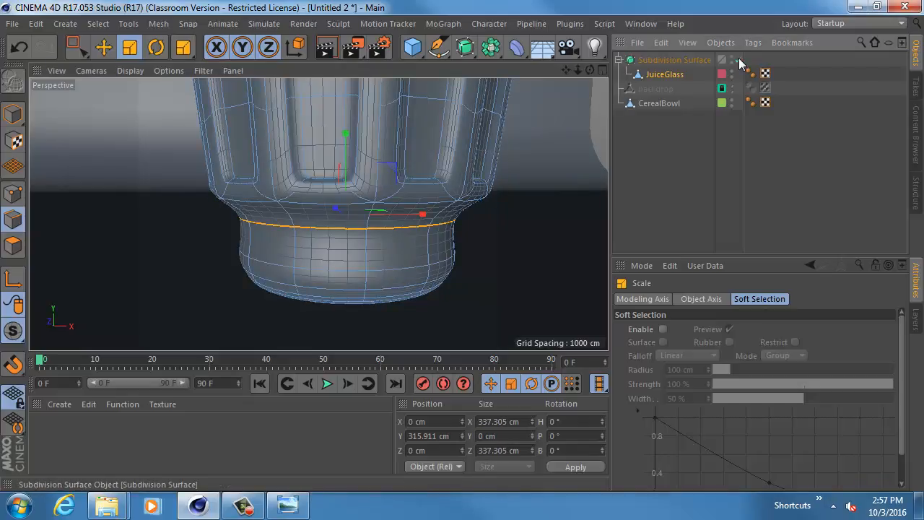
{"action": "left_click", "coordinate": [13, 115]}
{"action": "left_click", "coordinate": [68, 129]}
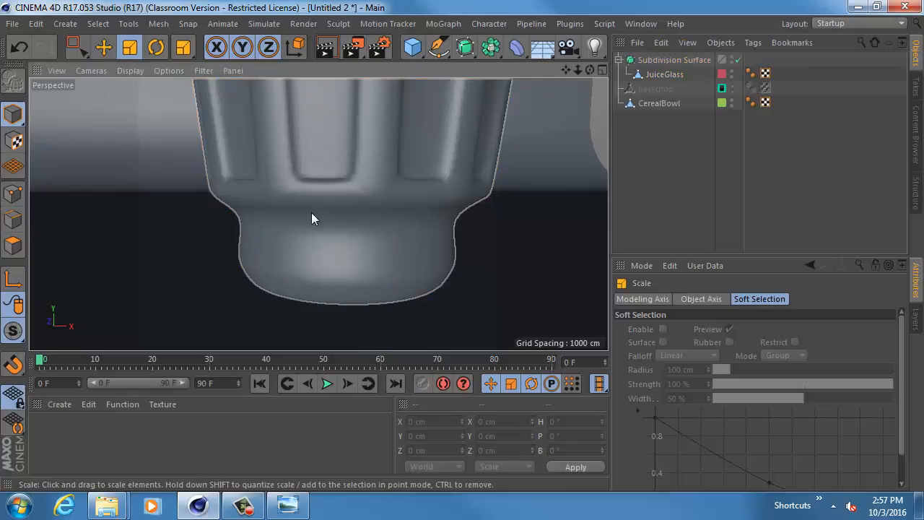
{"action": "left_click_drag", "start_coordinate": [312, 213], "coordinate": [271, 219], "text": "alt"}
{"action": "left_click", "coordinate": [537, 172]}
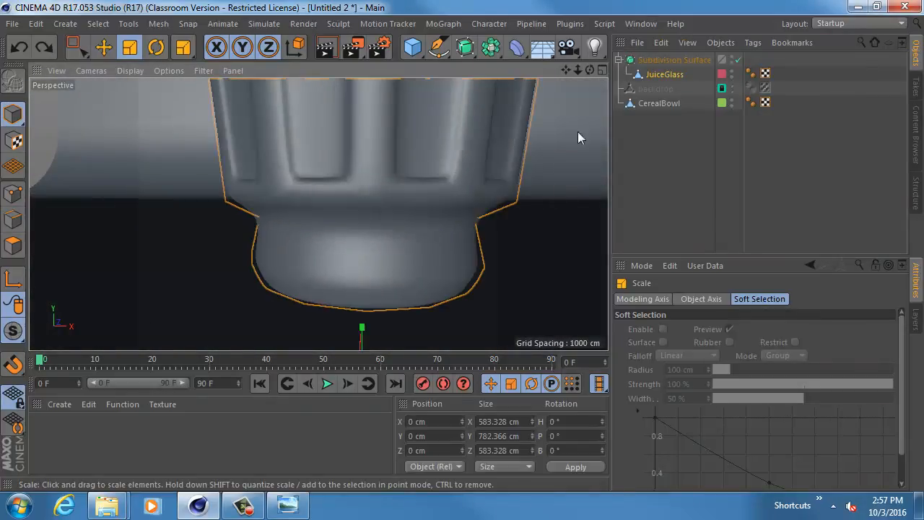
- Disable the Subdivision Surface and widen the edge loop below the panels to about 427 cm
{"action": "left_click", "coordinate": [738, 59]}
{"action": "left_click", "coordinate": [16, 221]}
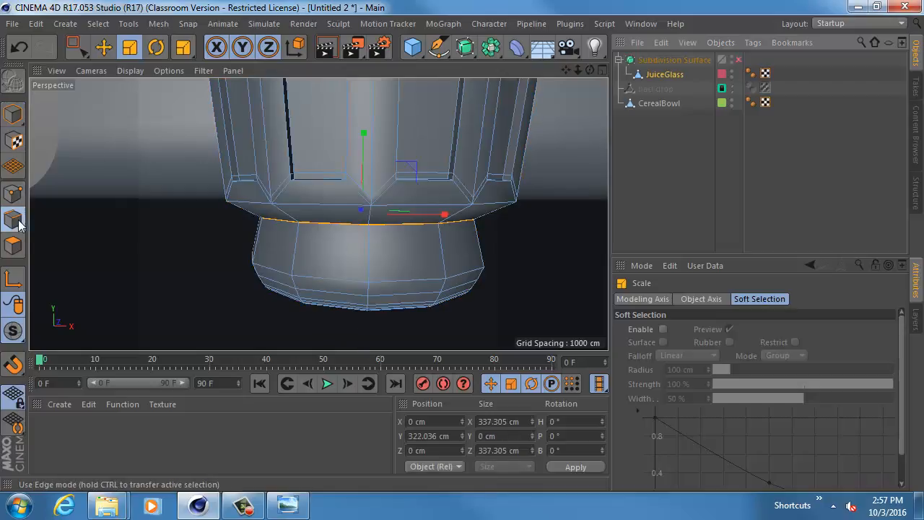
{"action": "left_click_drag", "start_coordinate": [347, 223], "coordinate": [549, 234]}
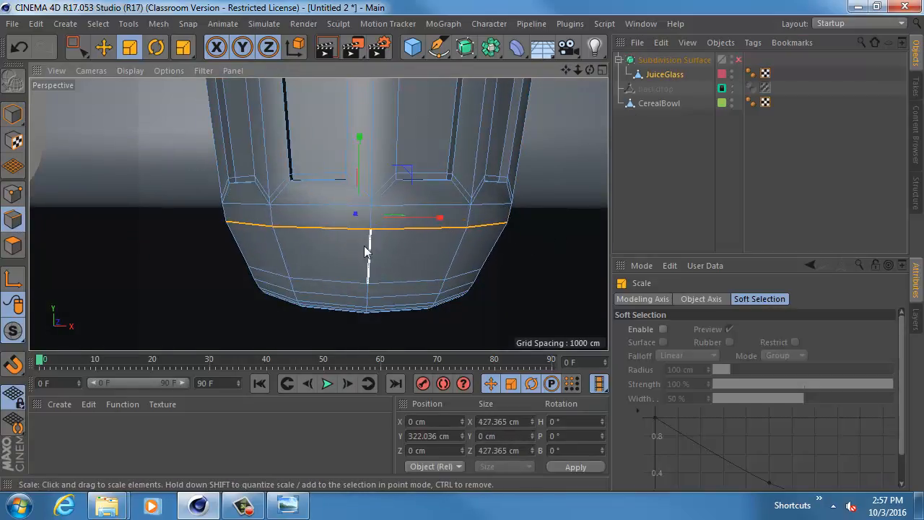
- Narrow the next edge loop down on the glass base to about 340 cm and raise it to about Y 293 cm
{"action": "double_click", "coordinate": [307, 281]}
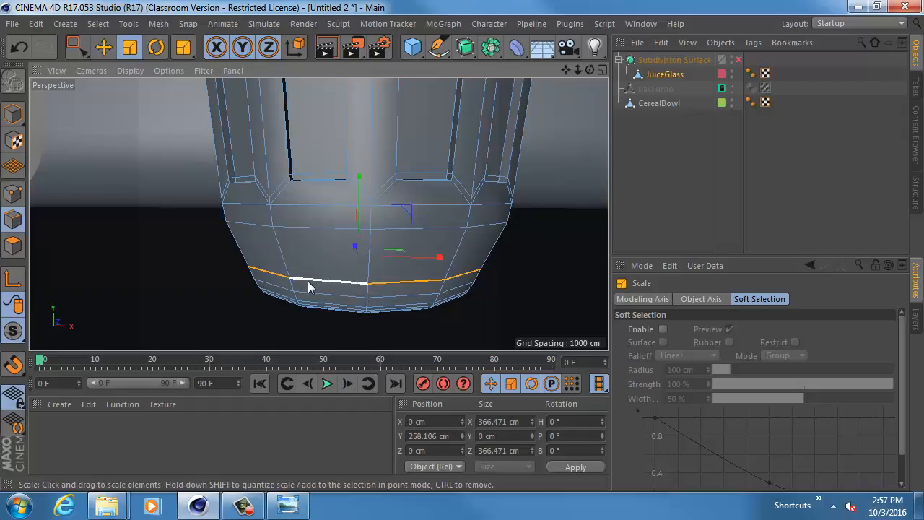
{"action": "left_click_drag", "start_coordinate": [365, 254], "coordinate": [320, 268]}
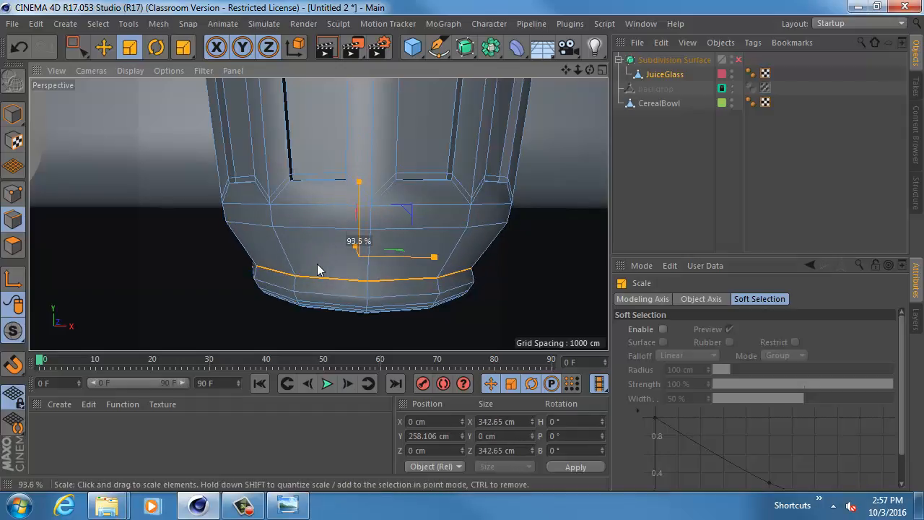
{"action": "key", "text": "e"}
{"action": "left_click_drag", "start_coordinate": [359, 214], "coordinate": [350, 196]}
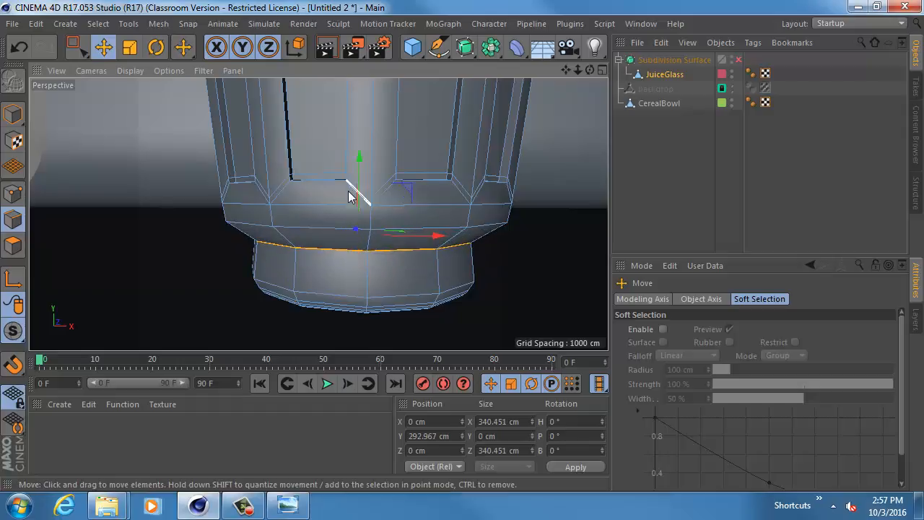
- Select the edge loop around the lower part of the base and scale it to about 340 cm wide
{"action": "double_click", "coordinate": [331, 293]}
{"action": "key", "text": "r"}
{"action": "key", "text": "t"}
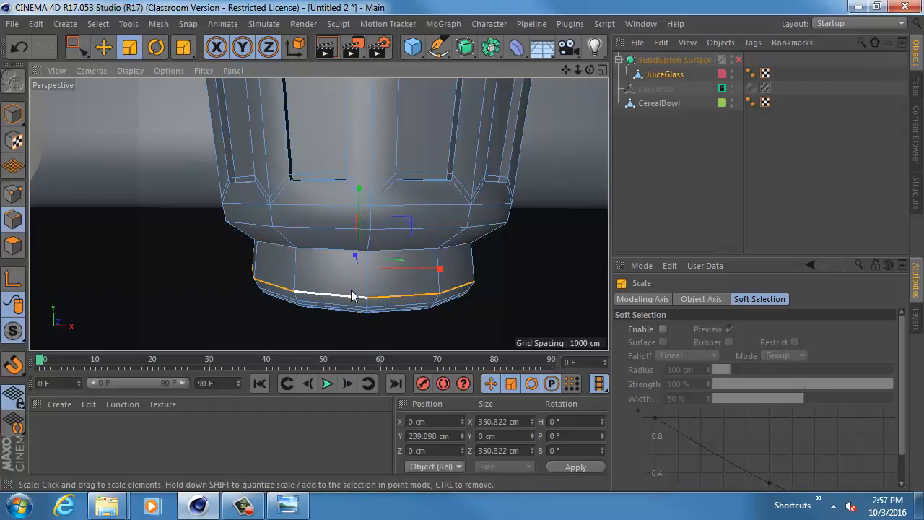
{"action": "left_click_drag", "start_coordinate": [352, 291], "coordinate": [330, 291]}
- Re-enable the Subdivision Surface, return to model mode with nothing selected, and inspect the glass with its stepped base
{"action": "right_click_drag", "start_coordinate": [489, 262], "coordinate": [406, 250], "text": "alt"}
{"action": "middle_click_drag", "start_coordinate": [432, 226], "coordinate": [383, 241], "text": "alt"}
{"action": "right_click_drag", "start_coordinate": [417, 226], "coordinate": [399, 226], "text": "alt"}
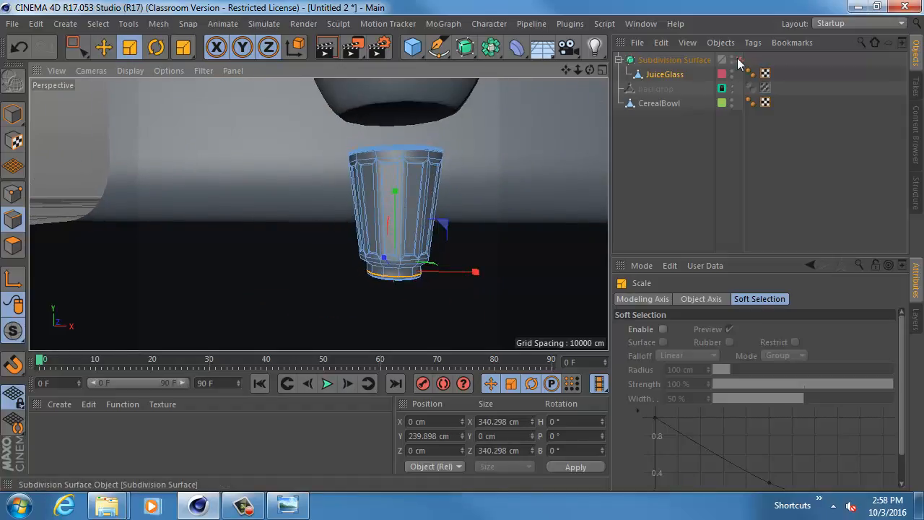
{"action": "left_click", "coordinate": [738, 60]}
{"action": "left_click", "coordinate": [13, 114]}
{"action": "left_click", "coordinate": [42, 115]}
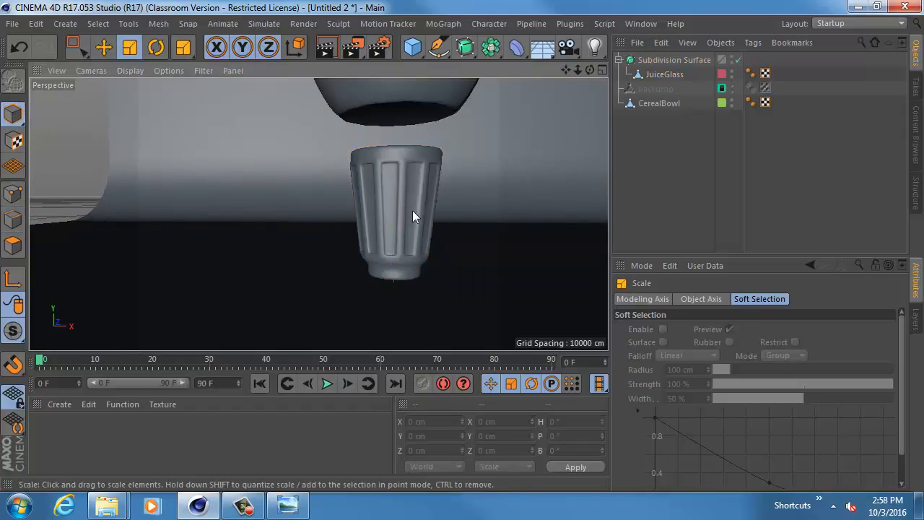
{"action": "mouse_move", "coordinate": [413, 210]}
{"action": "left_mouse_down", "text": "alt"}
{"action": "mouse_move", "coordinate": [484, 205]}
{"action": "mouse_move", "coordinate": [422, 223]}
{"action": "left_mouse_up", "text": "alt"}
{"action": "right_click_drag", "start_coordinate": [421, 229], "coordinate": [380, 236], "text": "alt"}
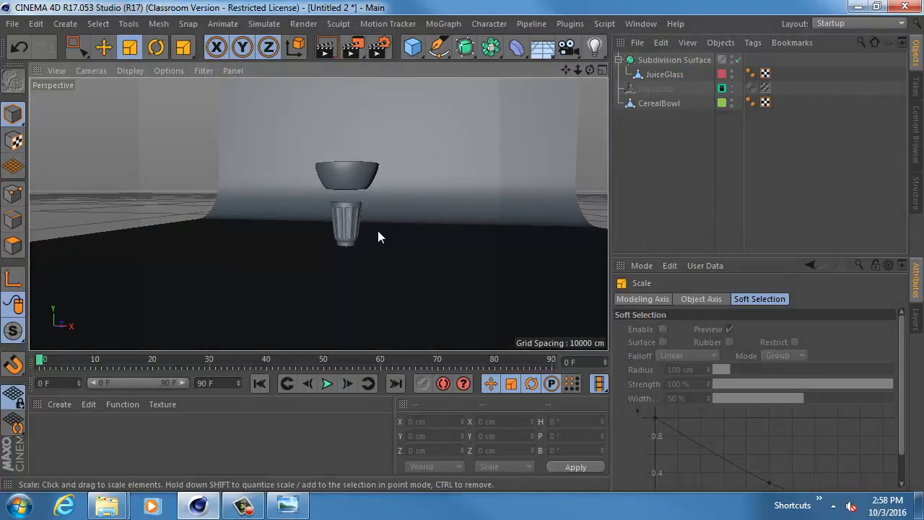
- Inspect the juice glass and the cereal bowl up close, ending with the bowl selected
{"action": "left_click", "coordinate": [347, 226]}
{"action": "key", "text": "o"}
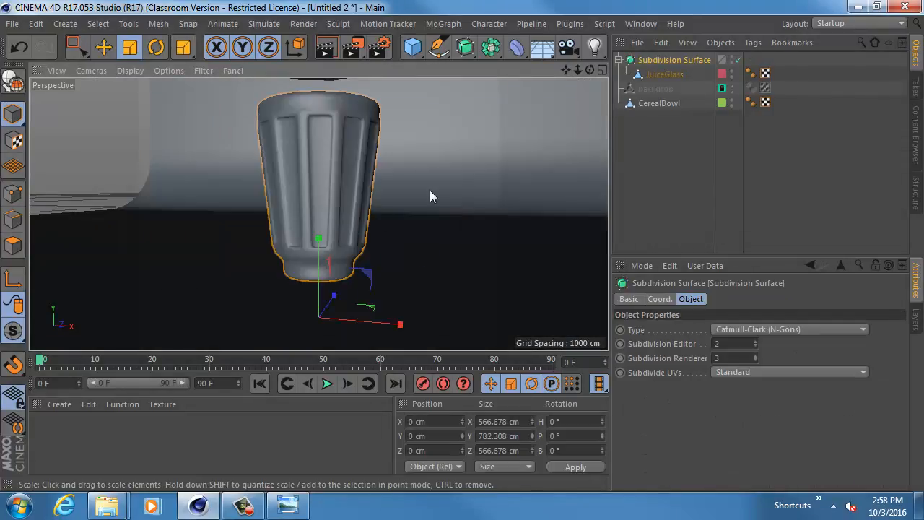
{"action": "left_click_drag", "start_coordinate": [429, 190], "coordinate": [390, 226], "text": "alt"}
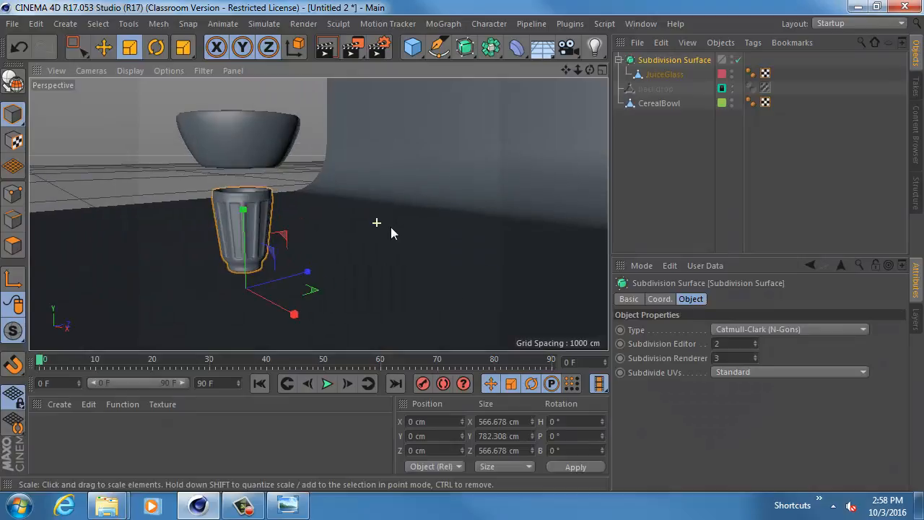
{"action": "left_click", "coordinate": [284, 154]}
{"action": "key", "text": "o"}
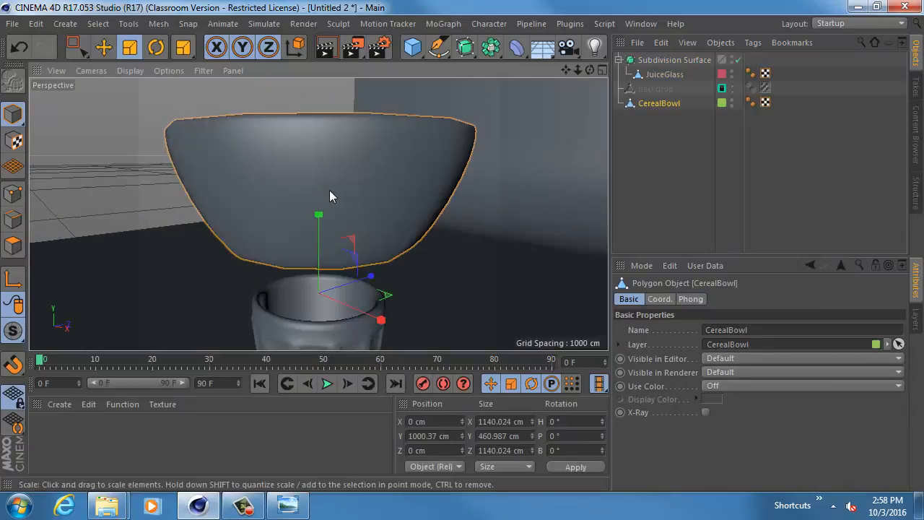
{"action": "left_click_drag", "start_coordinate": [330, 144], "coordinate": [378, 192], "text": "alt"}
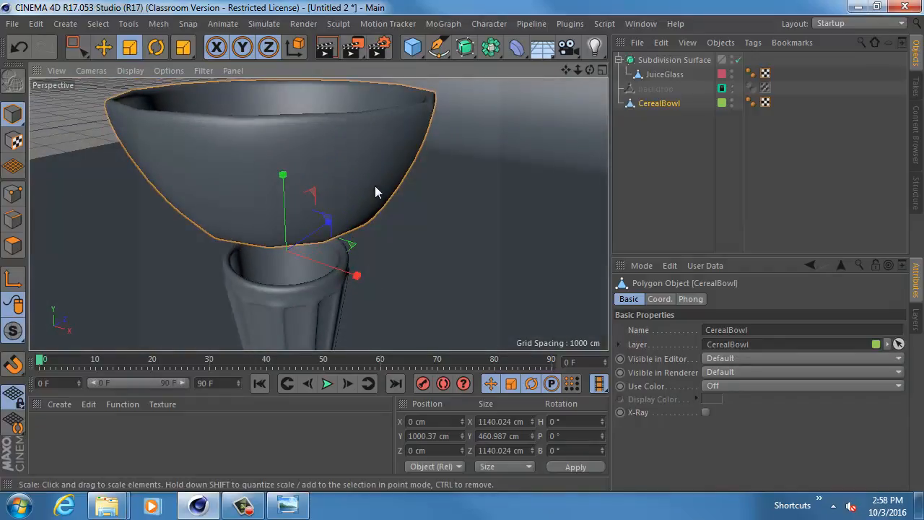
- Solo the CerealBowl layer and switch to polygon mode with the underside of the bowl in view
{"action": "left_click", "coordinate": [915, 318]}
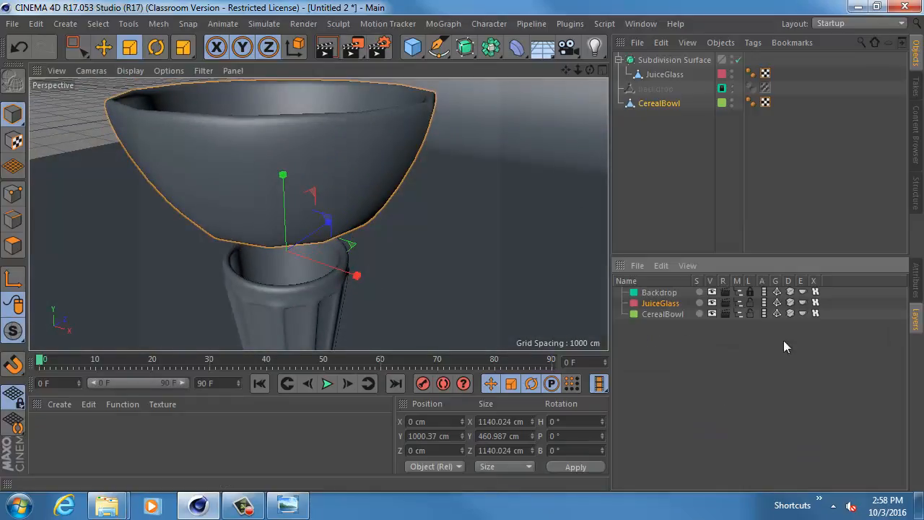
{"action": "left_click", "coordinate": [699, 313]}
{"action": "left_click_drag", "start_coordinate": [429, 272], "coordinate": [307, 200], "text": "alt"}
{"action": "left_click", "coordinate": [13, 246]}
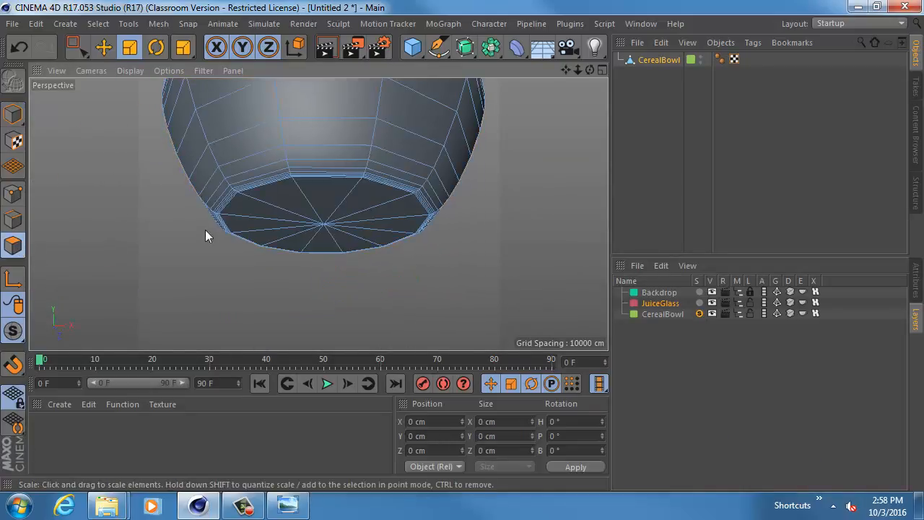
{"action": "left_click", "coordinate": [281, 211]}
{"action": "left_click", "coordinate": [280, 220], "text": "shift"}
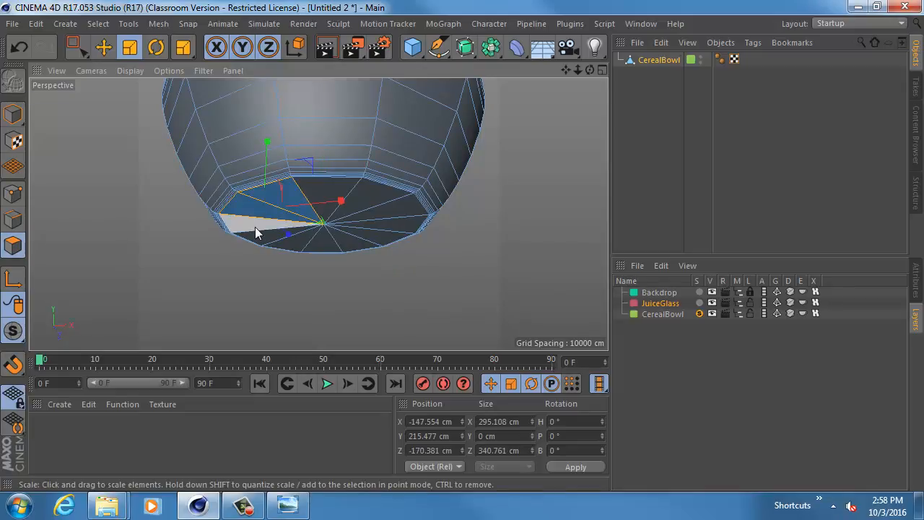
{"action": "left_click", "coordinate": [257, 230], "text": "shift"}
{"action": "left_click", "coordinate": [262, 236], "text": "shift"}
{"action": "left_click", "coordinate": [296, 243], "text": "shift"}
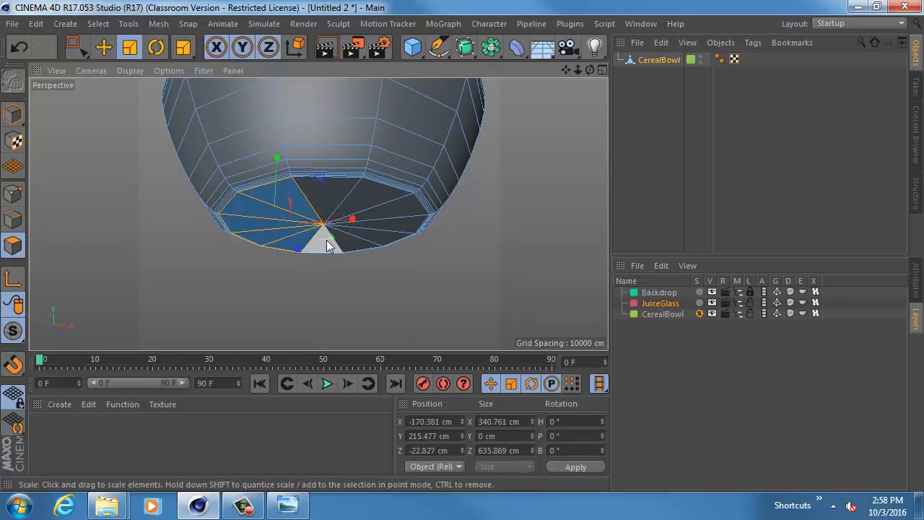
{"action": "left_click", "coordinate": [326, 246], "text": "shift"}
{"action": "left_click", "coordinate": [352, 239], "text": "shift"}
{"action": "left_click", "coordinate": [378, 233], "text": "shift"}
{"action": "left_click", "coordinate": [401, 215], "text": "shift"}
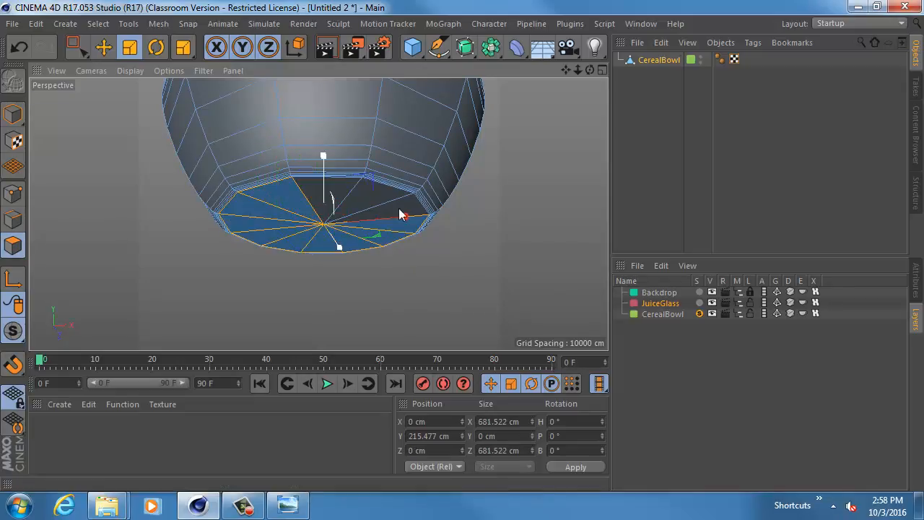
{"action": "left_click", "coordinate": [395, 206], "text": "shift"}
{"action": "left_click", "coordinate": [375, 197], "text": "shift"}
{"action": "left_click", "coordinate": [343, 194], "text": "shift"}
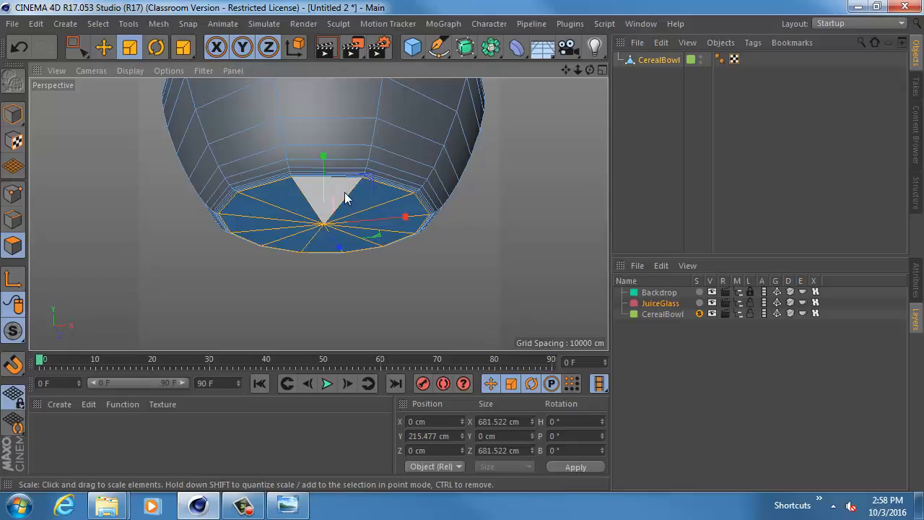
{"action": "left_click", "coordinate": [472, 233]}
- Loop-select all the triangular polygons forming the flat bottom of the cereal bowl
{"action": "left_click", "coordinate": [98, 23]}
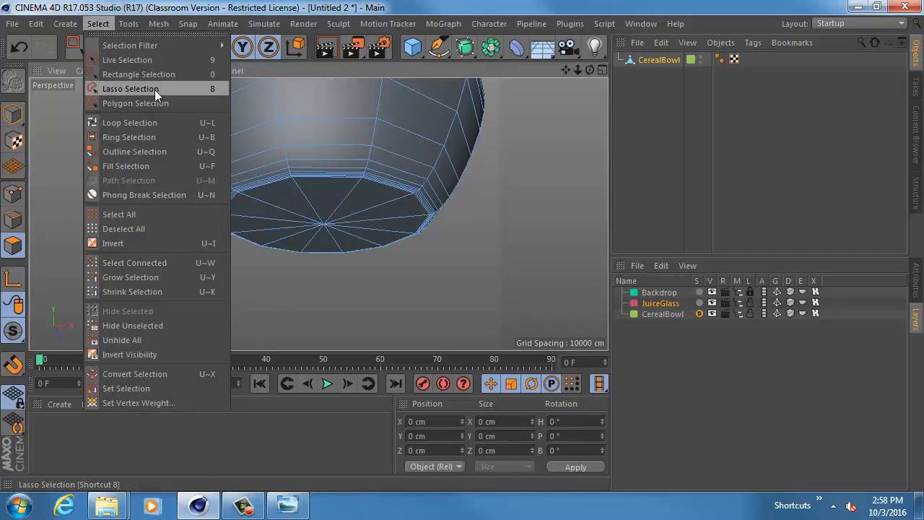
{"action": "left_click", "coordinate": [149, 126]}
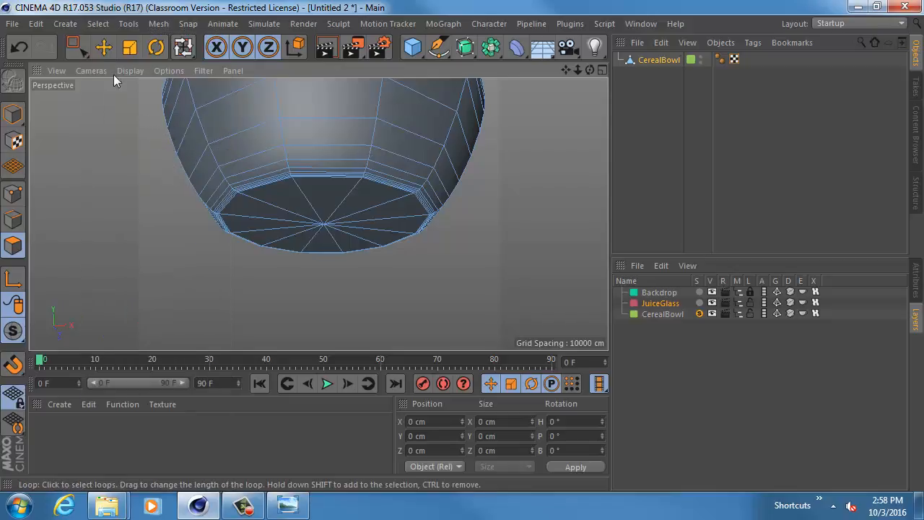
{"action": "left_click", "coordinate": [274, 224]}
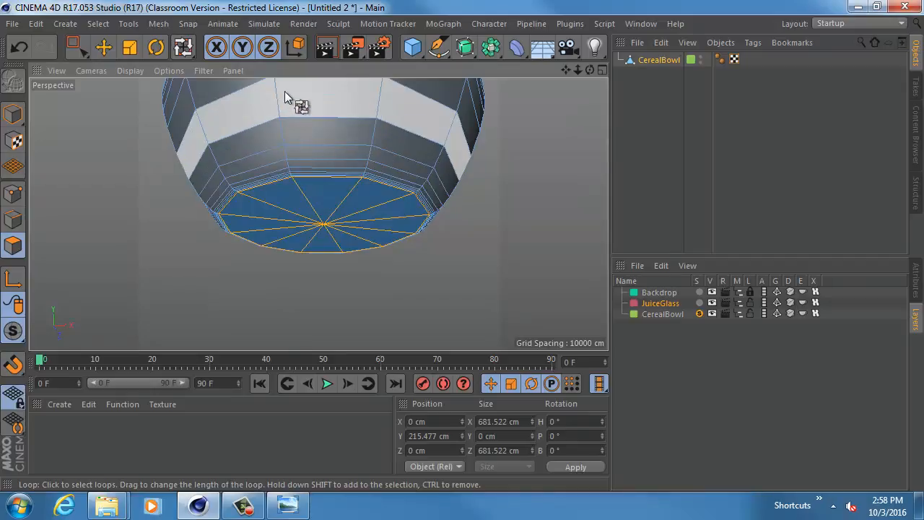
- Apply Extrude Inner to the bowl's bottom polygons twice, each with a 36 cm offset and Preserve Groups enabled
{"action": "left_click", "coordinate": [112, 51]}
{"action": "left_click_drag", "start_coordinate": [186, 212], "coordinate": [213, 172], "text": "alt"}
{"action": "key", "text": "d"}
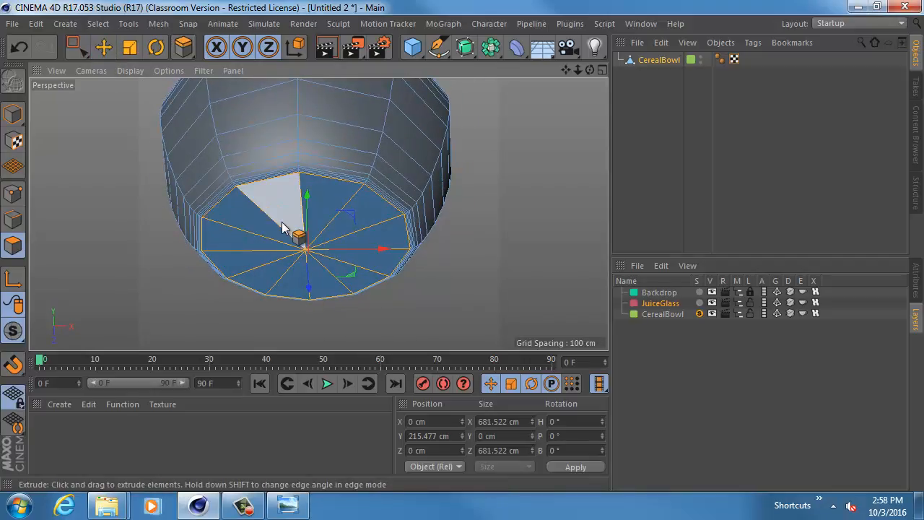
{"action": "key", "text": "i"}
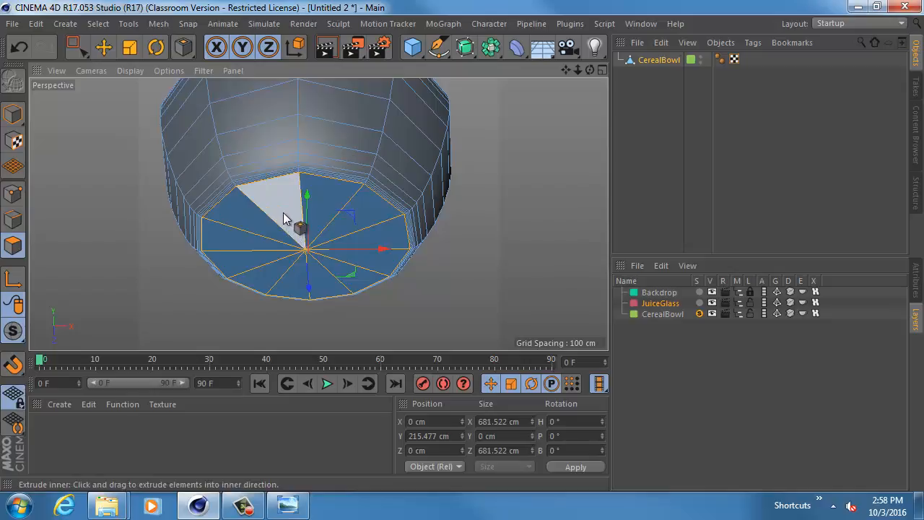
{"action": "left_click_drag", "start_coordinate": [283, 203], "coordinate": [307, 204]}
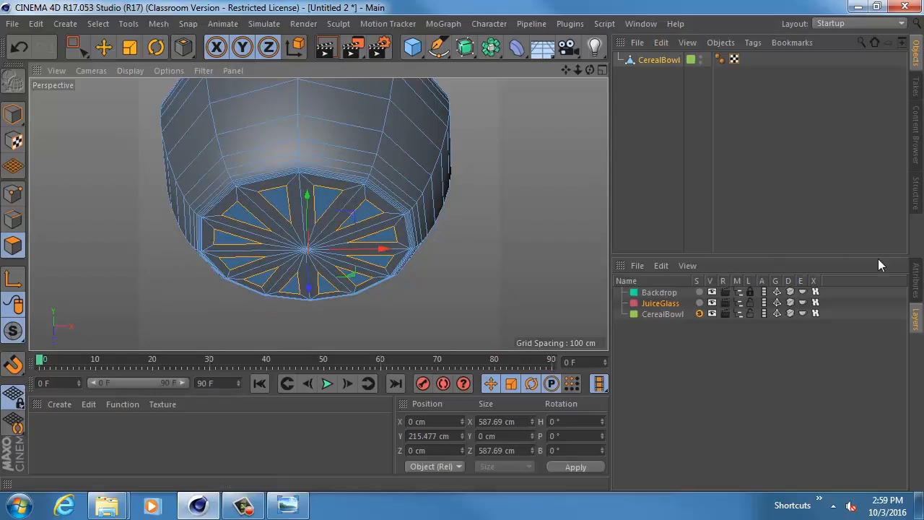
{"action": "left_click", "coordinate": [918, 278]}
{"action": "left_click", "coordinate": [696, 373]}
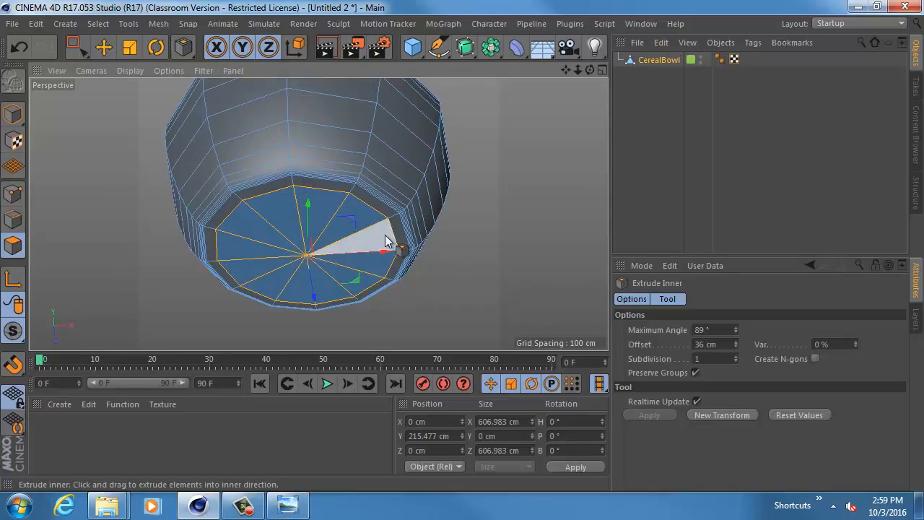
{"action": "left_click_drag", "start_coordinate": [402, 252], "coordinate": [360, 252]}
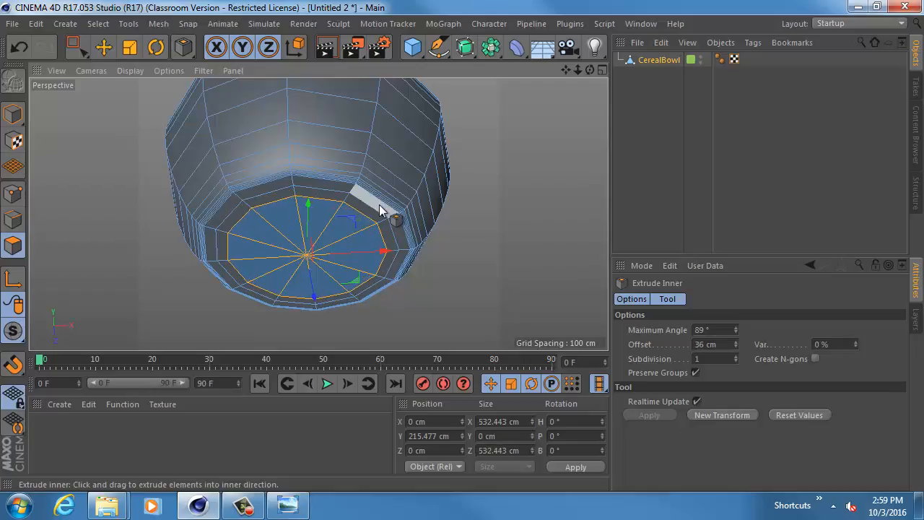
{"action": "left_click_drag", "start_coordinate": [380, 205], "coordinate": [372, 209], "text": "alt"}
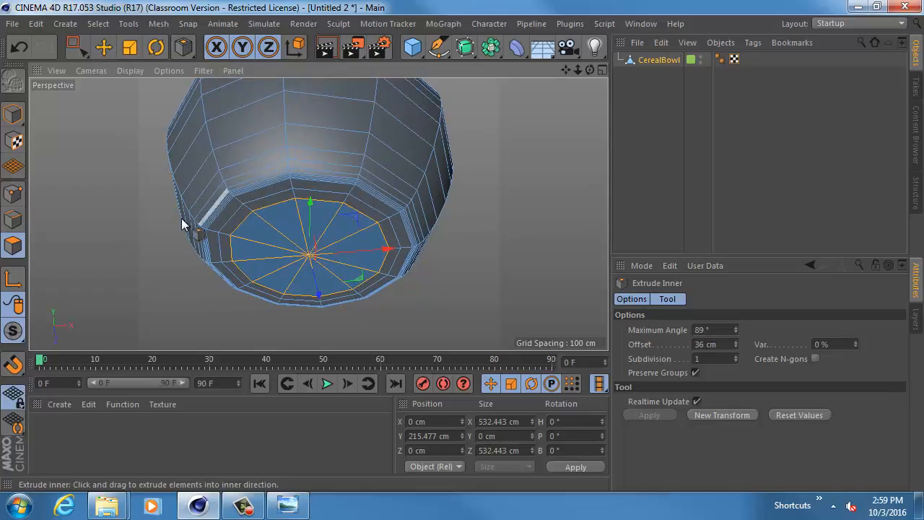
- Loop-select the inner ring of polygons on the bowl's bottom and extrude it by about -33.1 cm to form a foot
{"action": "left_click", "coordinate": [97, 23]}
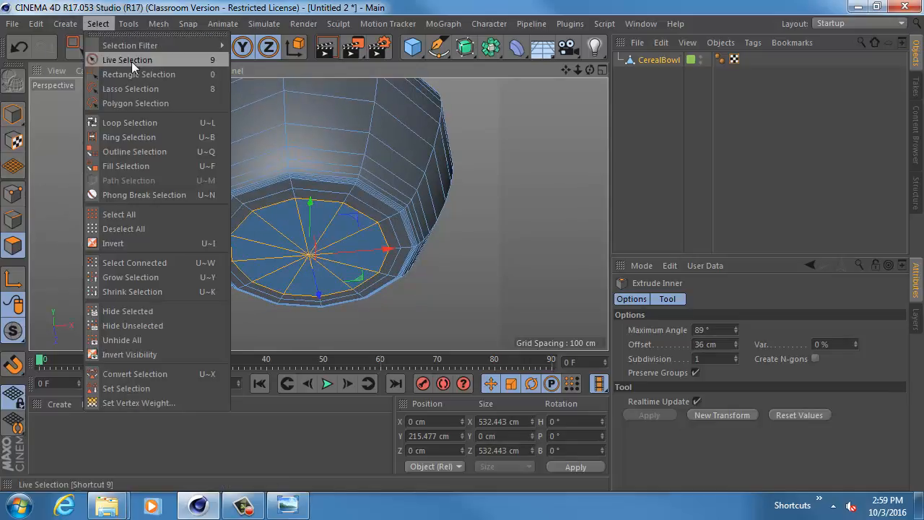
{"action": "left_click", "coordinate": [130, 123]}
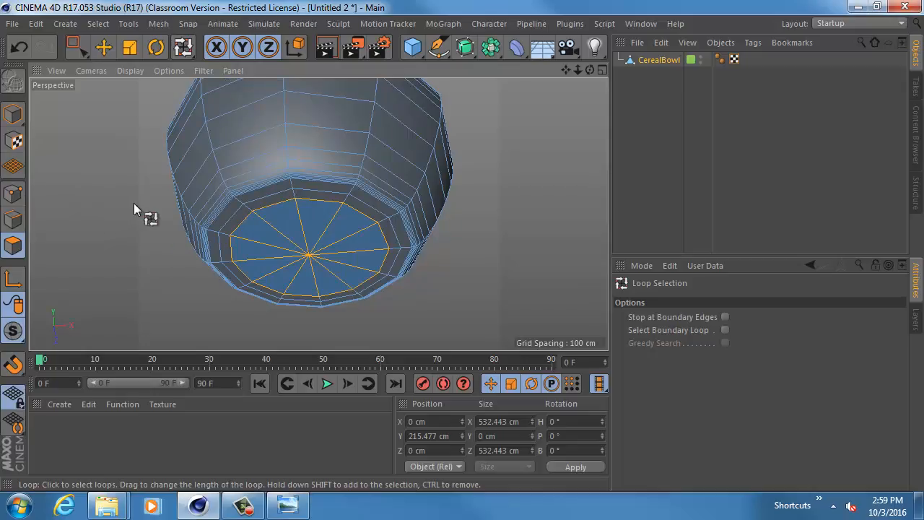
{"action": "right_click_drag", "start_coordinate": [133, 203], "coordinate": [178, 207], "text": "alt"}
{"action": "middle_click_drag", "start_coordinate": [199, 207], "coordinate": [79, 161], "text": "alt"}
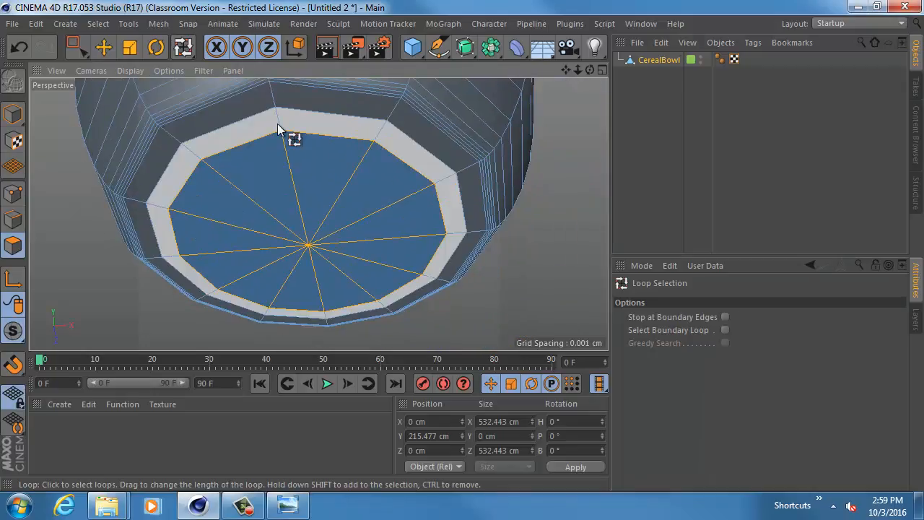
{"action": "left_click", "coordinate": [278, 130]}
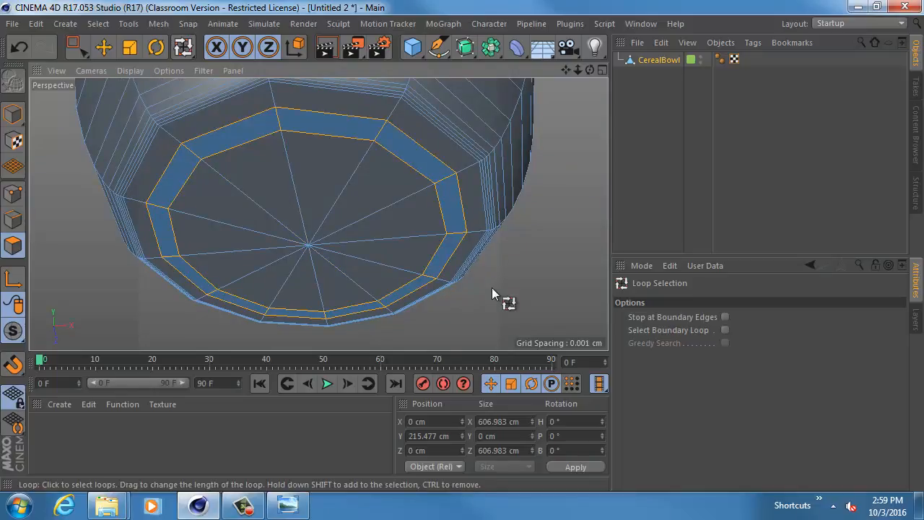
{"action": "left_click_drag", "start_coordinate": [512, 277], "coordinate": [511, 285], "text": "alt"}
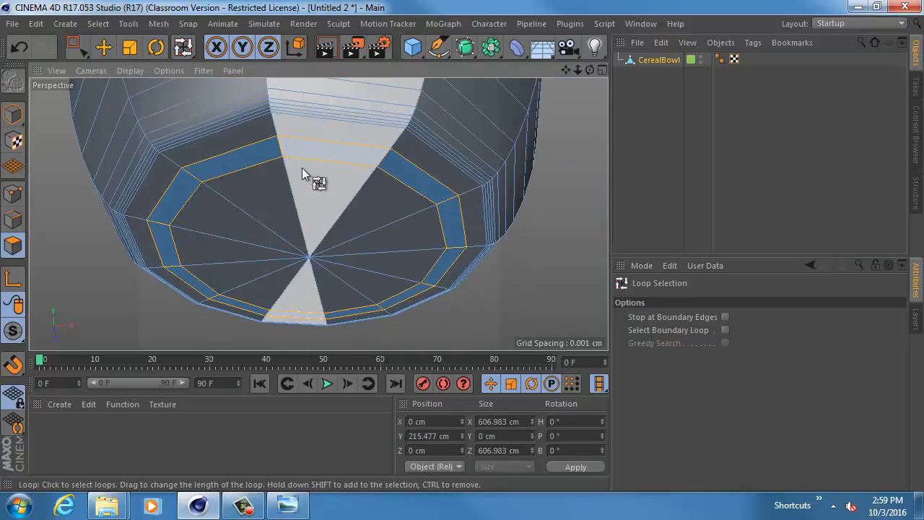
{"action": "key", "text": "d"}
{"action": "left_click_drag", "start_coordinate": [313, 157], "coordinate": [277, 159]}
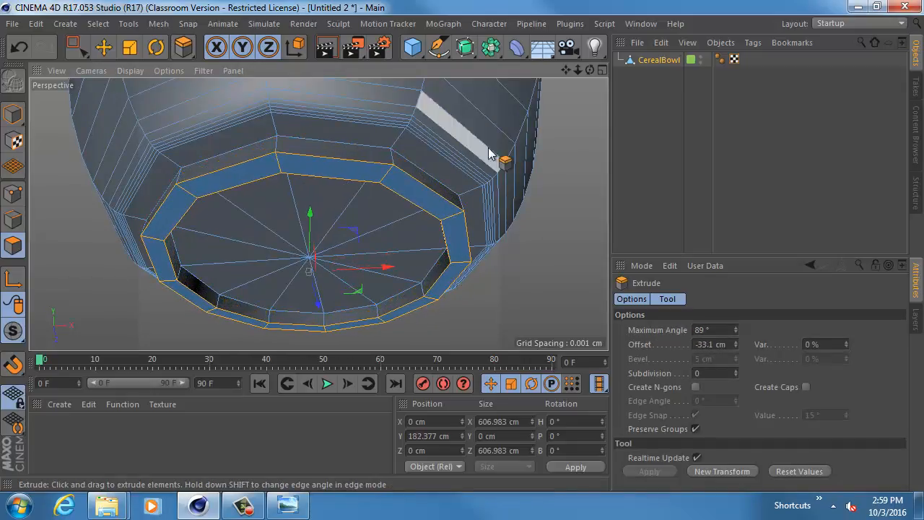
- Check the bowl's foot, return to model mode and turn off solo for the CerealBowl layer
{"action": "left_click_drag", "start_coordinate": [492, 177], "coordinate": [469, 220], "text": "alt"}
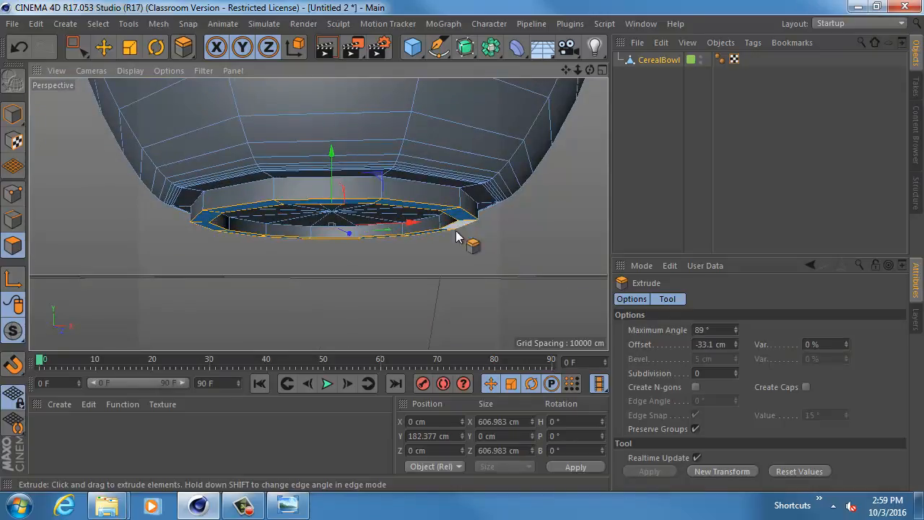
{"action": "middle_click_drag", "start_coordinate": [442, 219], "coordinate": [442, 260], "text": "alt"}
{"action": "left_click_drag", "start_coordinate": [443, 265], "coordinate": [371, 192], "text": "alt"}
{"action": "left_click", "coordinate": [13, 114]}
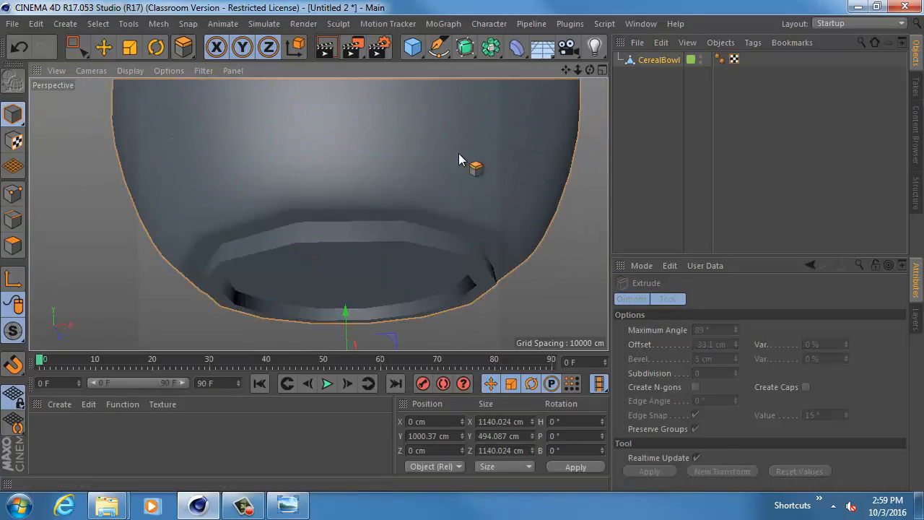
{"action": "left_click", "coordinate": [914, 320]}
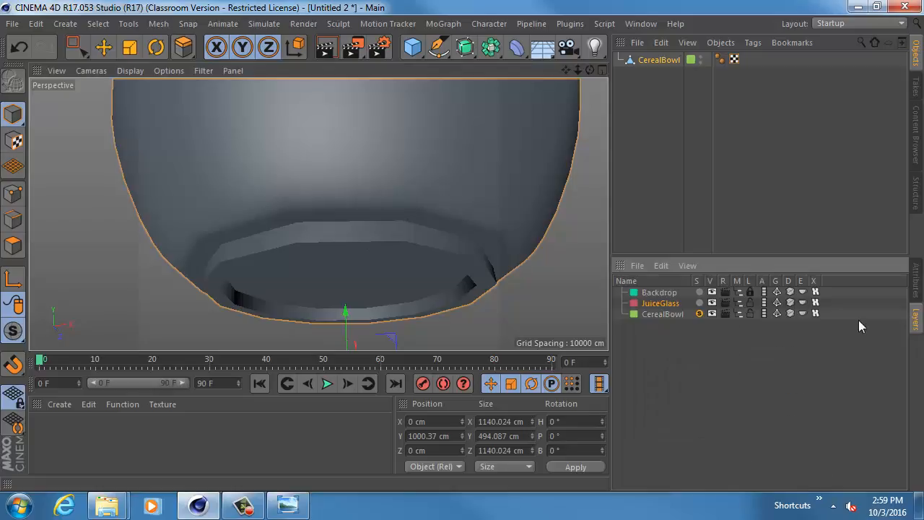
{"action": "left_click", "coordinate": [700, 314]}
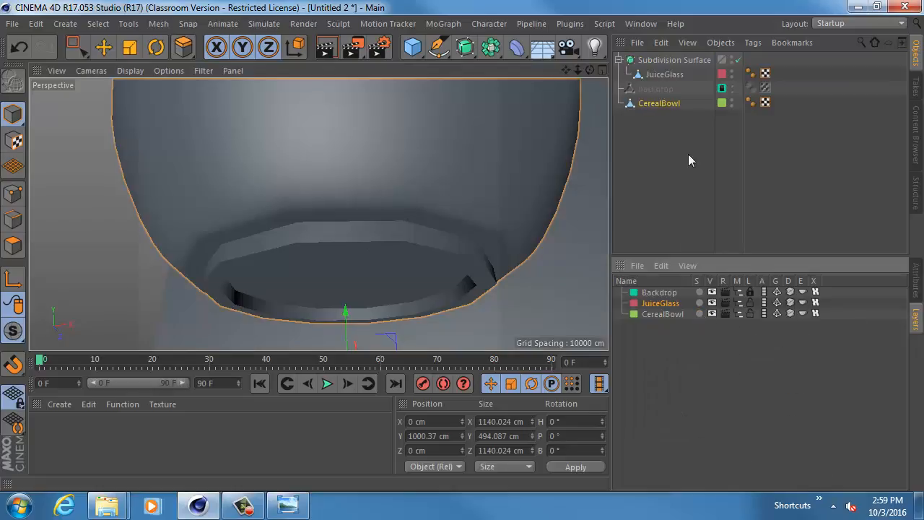
- Add a second Subdivision Surface and make CerealBowl its child
{"action": "left_click", "coordinate": [660, 103]}
{"action": "left_click", "coordinate": [468, 46]}
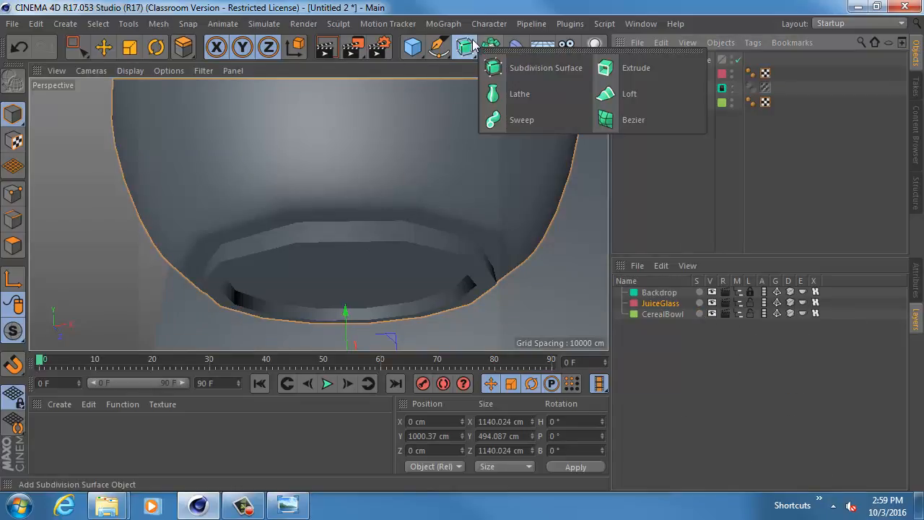
{"action": "left_click", "coordinate": [498, 67]}
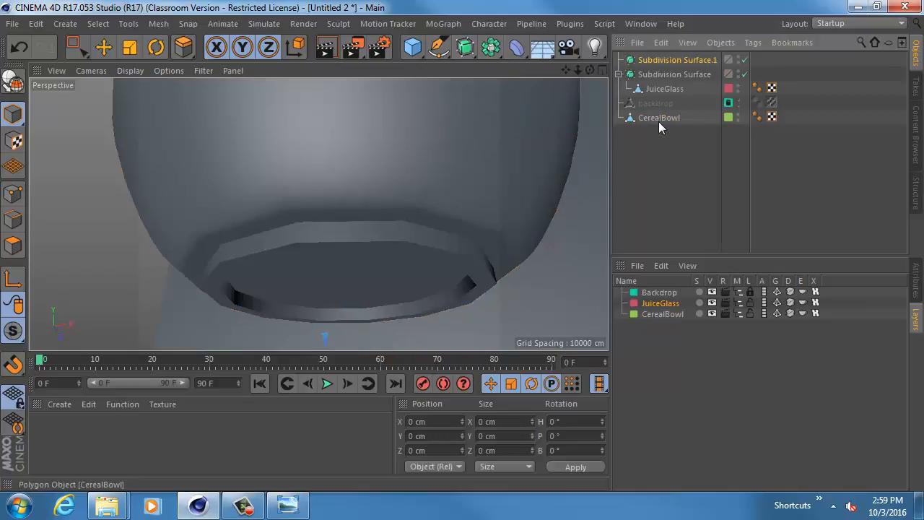
{"action": "left_click_drag", "start_coordinate": [658, 122], "coordinate": [662, 60]}
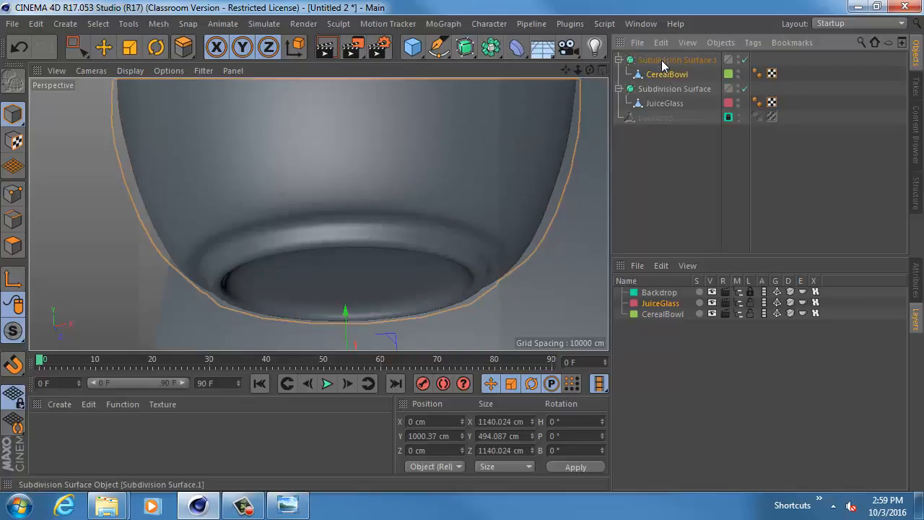
- Select the bowl's Subdivision Surface and examine the smoothed bowl and juice glass from several angles
{"action": "left_click", "coordinate": [661, 60]}
{"action": "left_click_drag", "start_coordinate": [477, 197], "coordinate": [224, 236], "text": "alt"}
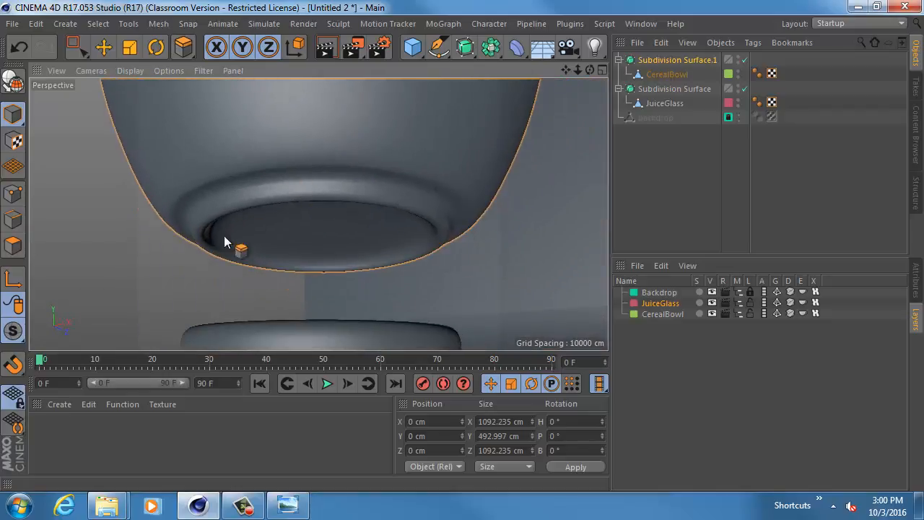
{"action": "left_click_drag", "start_coordinate": [378, 182], "coordinate": [463, 244], "text": "alt"}
{"action": "right_click_drag", "start_coordinate": [463, 244], "coordinate": [398, 232], "text": "alt"}
{"action": "left_click_drag", "start_coordinate": [398, 232], "coordinate": [418, 240], "text": "alt"}
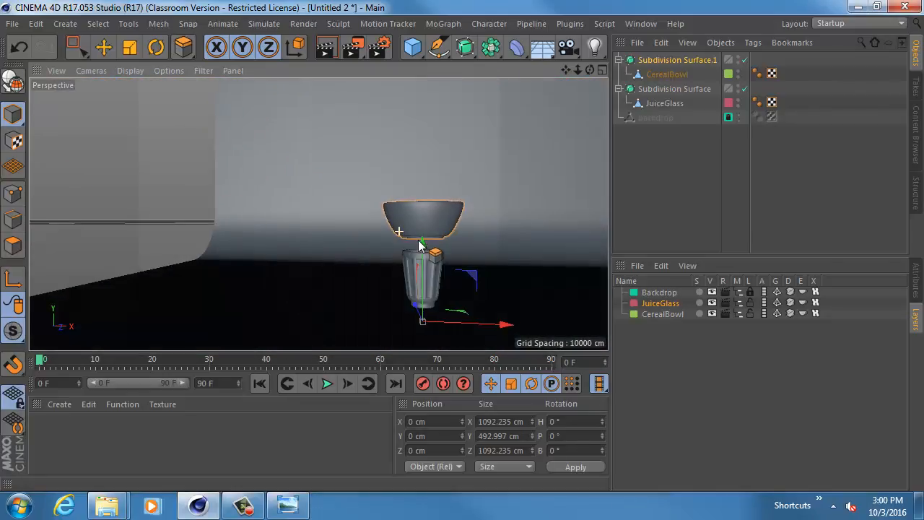
{"action": "right_click_drag", "start_coordinate": [418, 240], "coordinate": [456, 253], "text": "alt"}
{"action": "left_click_drag", "start_coordinate": [457, 253], "coordinate": [416, 234], "text": "alt"}
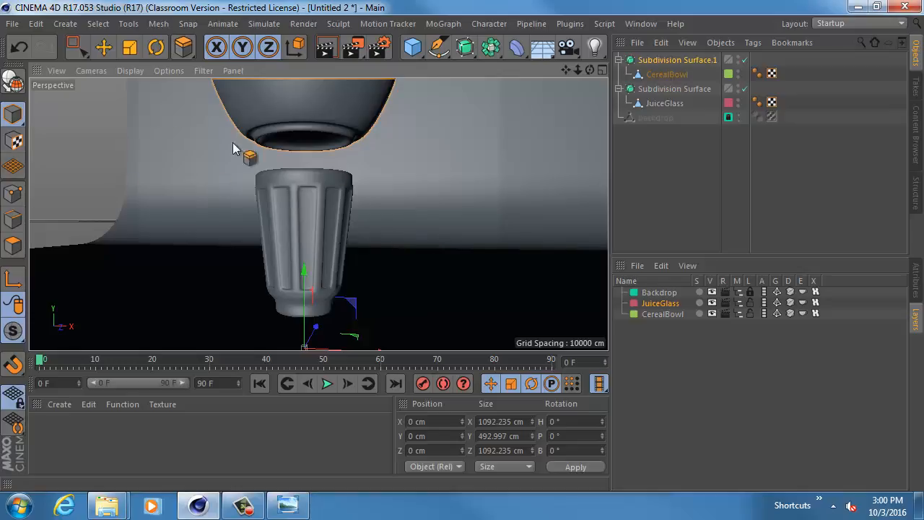
- Select the juice glass's Subdivision Surface and examine how glass and bowl sit in the Right and Perspective views
{"action": "left_click", "coordinate": [130, 47]}
{"action": "left_click", "coordinate": [279, 171]}
{"action": "left_click_drag", "start_coordinate": [361, 208], "coordinate": [402, 172], "text": "alt"}
{"action": "key", "text": "s"}
{"action": "middle_click", "coordinate": [367, 191]}
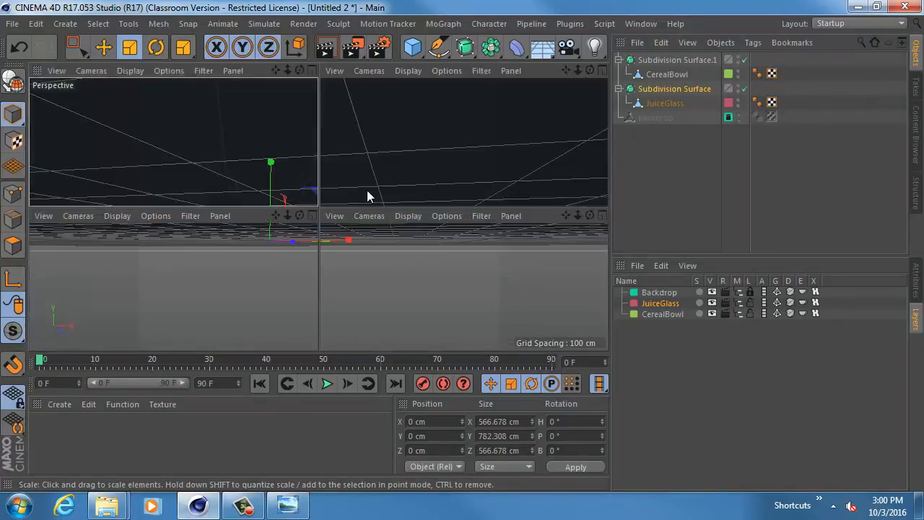
{"action": "middle_click", "coordinate": [206, 303]}
{"action": "right_click_drag", "start_coordinate": [390, 258], "coordinate": [354, 269], "text": "alt"}
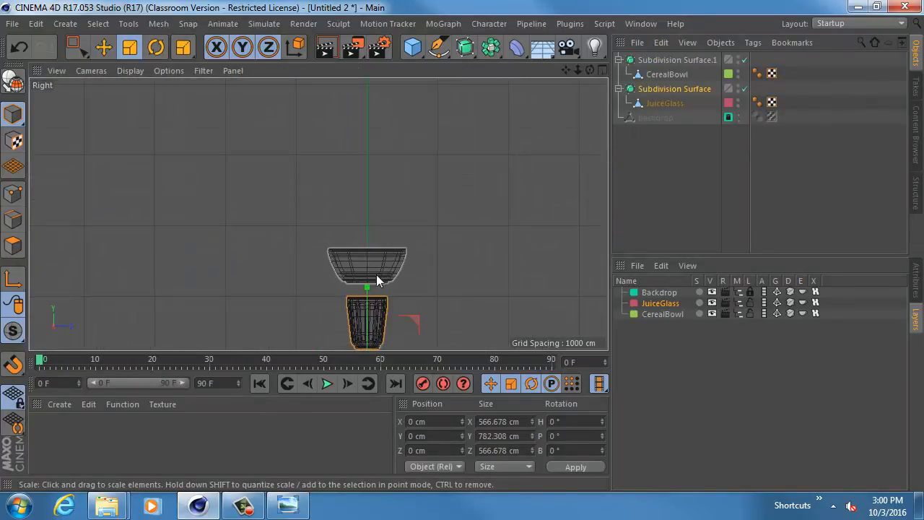
{"action": "middle_click_drag", "start_coordinate": [370, 292], "coordinate": [319, 160], "text": "alt"}
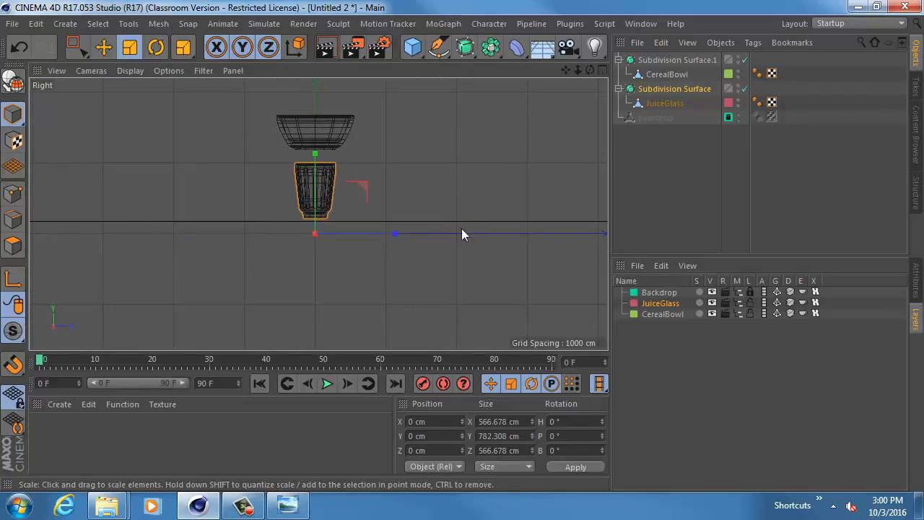
{"action": "middle_click_drag", "start_coordinate": [281, 222], "coordinate": [276, 262], "text": "alt"}
{"action": "middle_click", "coordinate": [284, 205]}
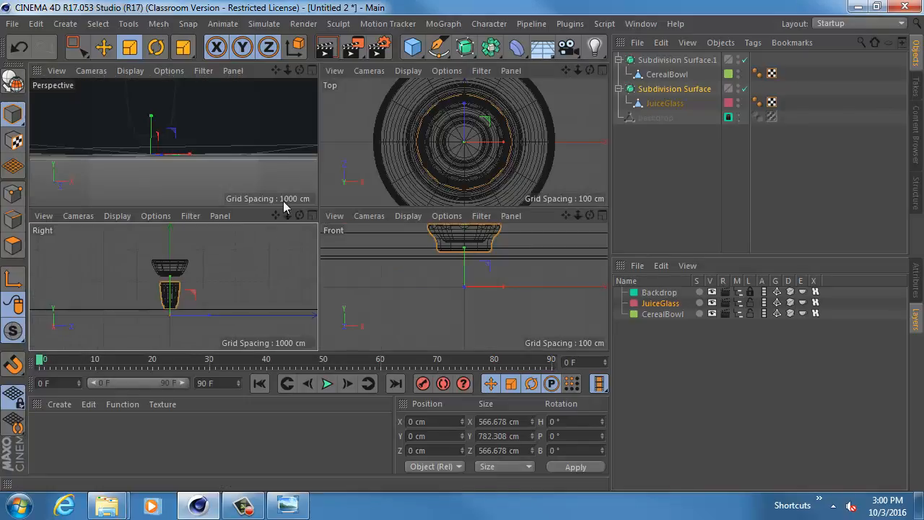
{"action": "middle_click", "coordinate": [285, 155]}
{"action": "left_click_drag", "start_coordinate": [398, 166], "coordinate": [401, 219], "text": "alt"}
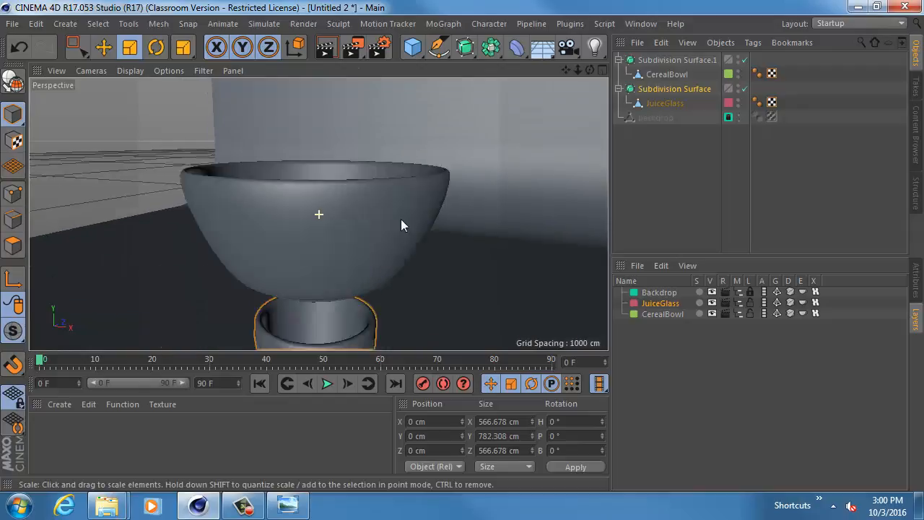
{"action": "middle_click_drag", "start_coordinate": [401, 219], "coordinate": [400, 204], "text": "alt"}
{"action": "right_click_drag", "start_coordinate": [400, 204], "coordinate": [378, 218], "text": "alt"}
{"action": "left_click_drag", "start_coordinate": [379, 218], "coordinate": [341, 231], "text": "alt"}
- Duplicate the juice glass with its Subdivision Surface to about X 1990.7 cm, Z 3619.2 cm, inspect the copy and delete it
{"action": "key", "text": "w"}
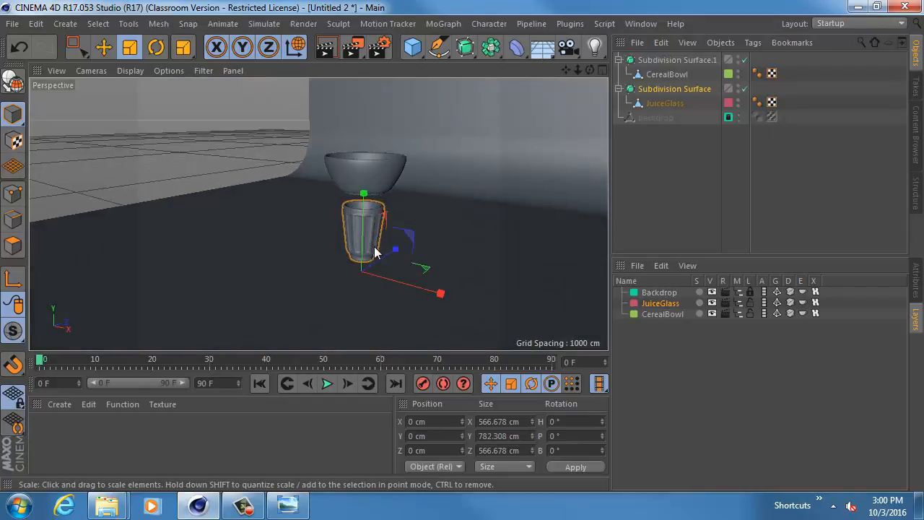
{"action": "key", "text": "w"}
{"action": "key", "text": "e"}
{"action": "left_click_drag", "start_coordinate": [380, 259], "coordinate": [577, 238], "text": "ctrl"}
{"action": "middle_click_drag", "start_coordinate": [567, 237], "coordinate": [414, 250], "text": "alt"}
{"action": "left_click_drag", "start_coordinate": [414, 251], "coordinate": [379, 282], "text": "alt"}
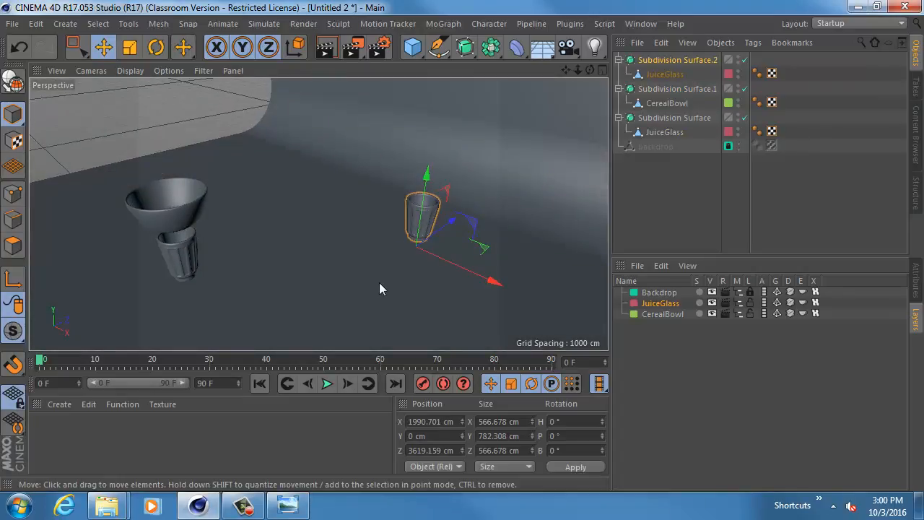
{"action": "key", "text": "o"}
{"action": "left_click_drag", "start_coordinate": [363, 214], "coordinate": [350, 252], "text": "alt"}
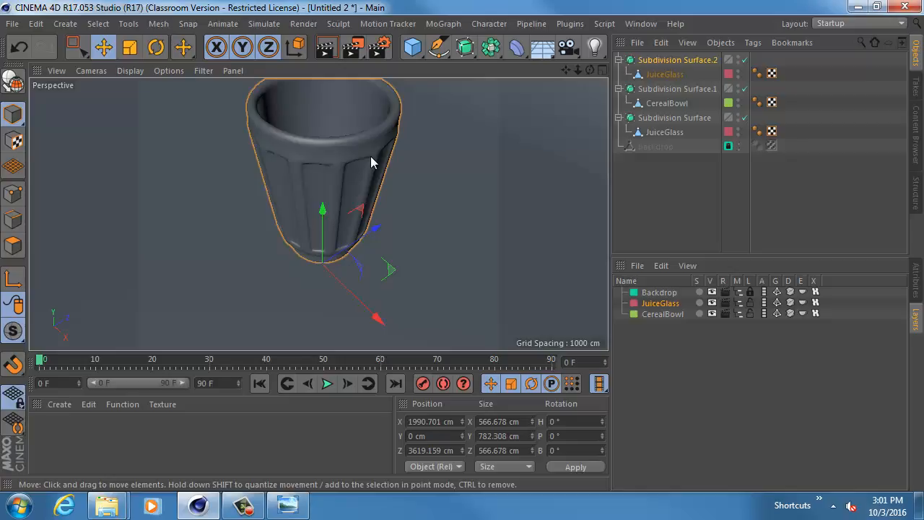
{"action": "key", "text": "Delete"}
- Add a Cylinder in the juice glass with a radius of about 223 cm and height of 418.5 cm, raised to about Y 872 cm
{"action": "left_click_drag", "start_coordinate": [427, 237], "coordinate": [320, 186], "text": "alt"}
{"action": "left_click", "coordinate": [208, 255]}
{"action": "key", "text": "o"}
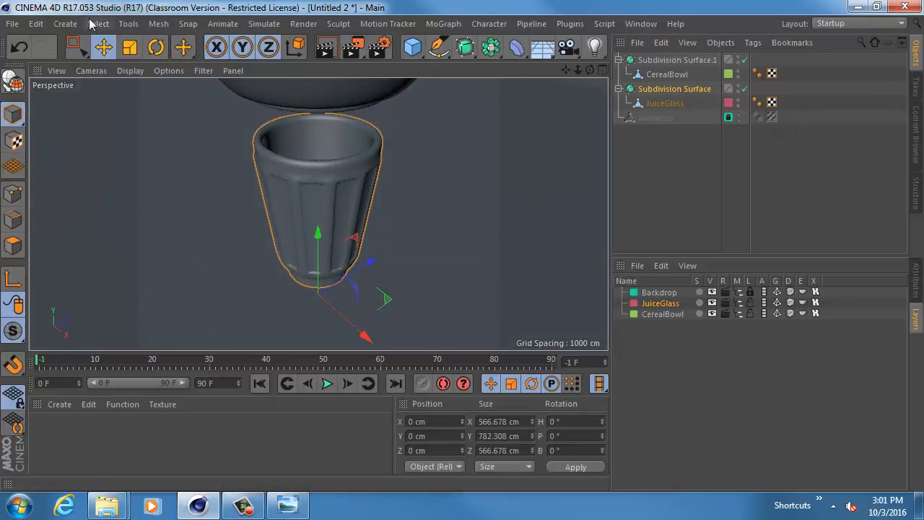
{"action": "left_click", "coordinate": [64, 24]}
{"action": "mouse_move", "coordinate": [90, 48]}
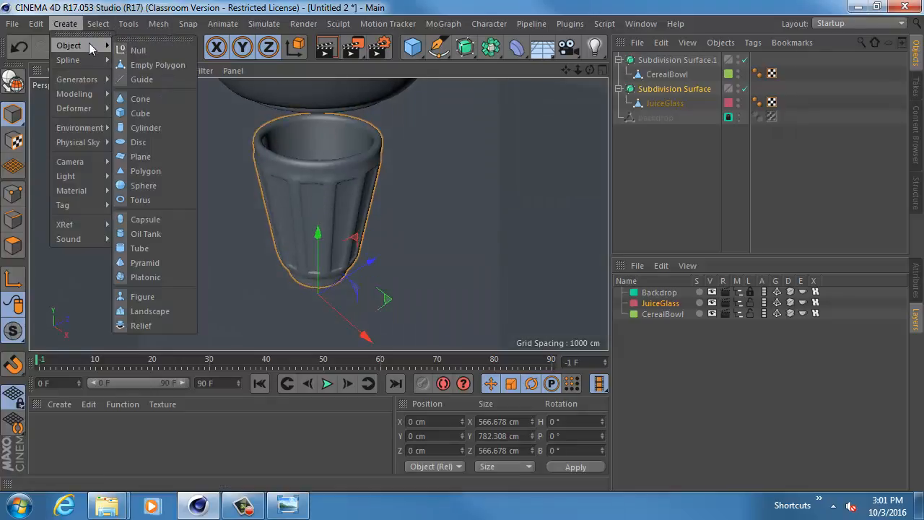
{"action": "left_click", "coordinate": [143, 127]}
{"action": "left_click_drag", "start_coordinate": [303, 277], "coordinate": [359, 178], "text": "alt"}
{"action": "right_click_drag", "start_coordinate": [359, 178], "coordinate": [396, 183], "text": "alt"}
{"action": "left_click_drag", "start_coordinate": [303, 132], "coordinate": [362, 150]}
{"action": "left_click_drag", "start_coordinate": [344, 233], "coordinate": [284, 194], "text": "alt"}
- Add the Cylinder to the JuiceGlass layer and solo that layer
{"action": "left_click", "coordinate": [915, 277]}
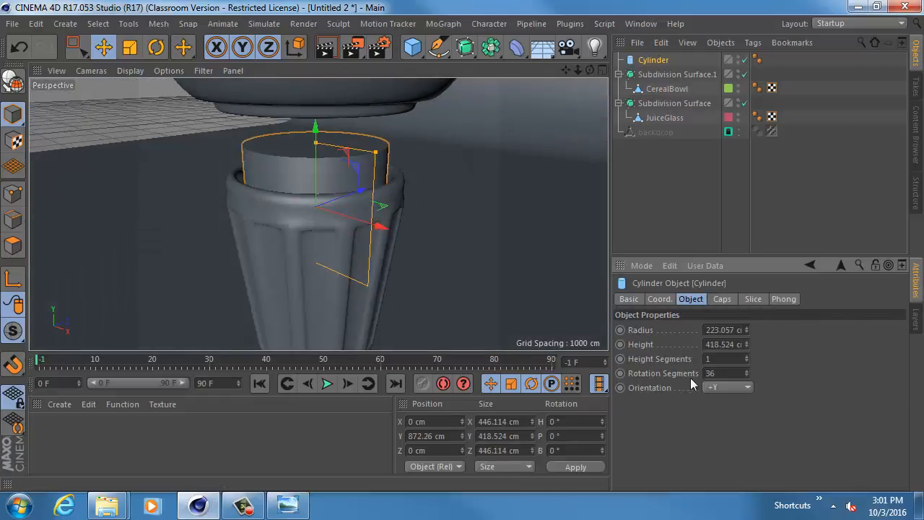
{"action": "left_click", "coordinate": [916, 317]}
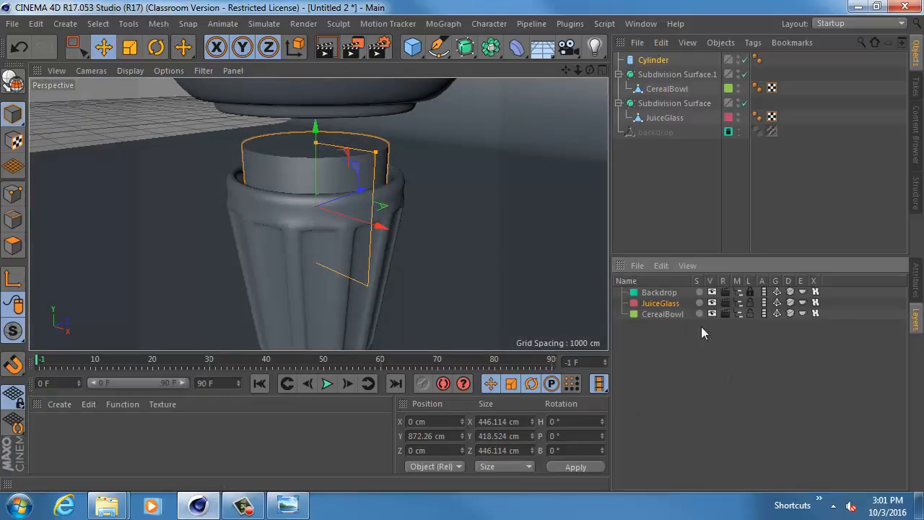
{"action": "right_click", "coordinate": [666, 309]}
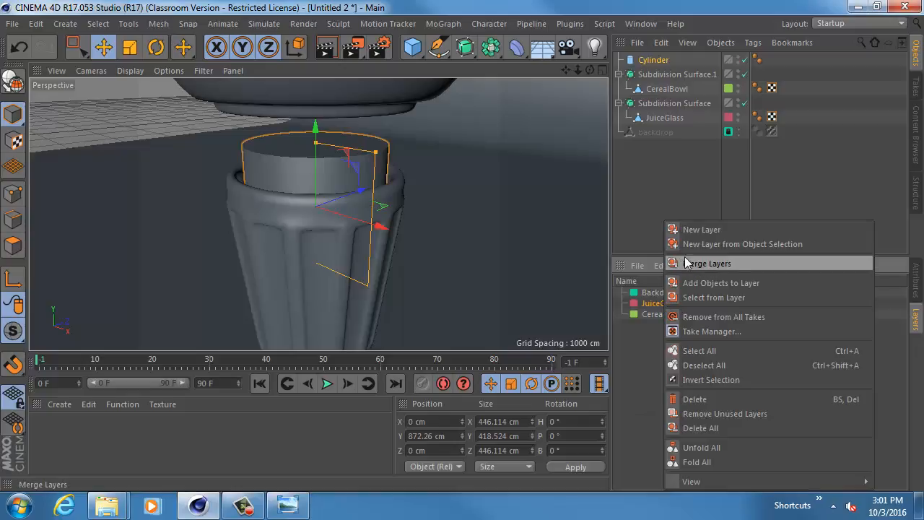
{"action": "left_click", "coordinate": [690, 284]}
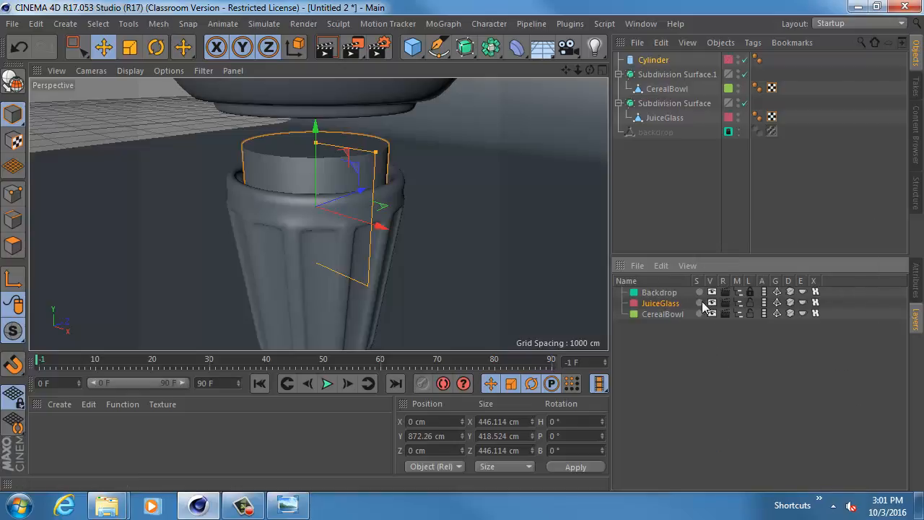
{"action": "left_click", "coordinate": [700, 303]}
- Reduce the Cylinder's radius to about 219.6 cm and lower it into the glass to about Y 645 cm
{"action": "left_click_drag", "start_coordinate": [434, 222], "coordinate": [385, 187], "text": "alt"}
{"action": "left_click_drag", "start_coordinate": [369, 85], "coordinate": [367, 87]}
{"action": "left_click_drag", "start_coordinate": [295, 97], "coordinate": [296, 172]}
{"action": "left_click_drag", "start_coordinate": [388, 237], "coordinate": [405, 189], "text": "alt"}
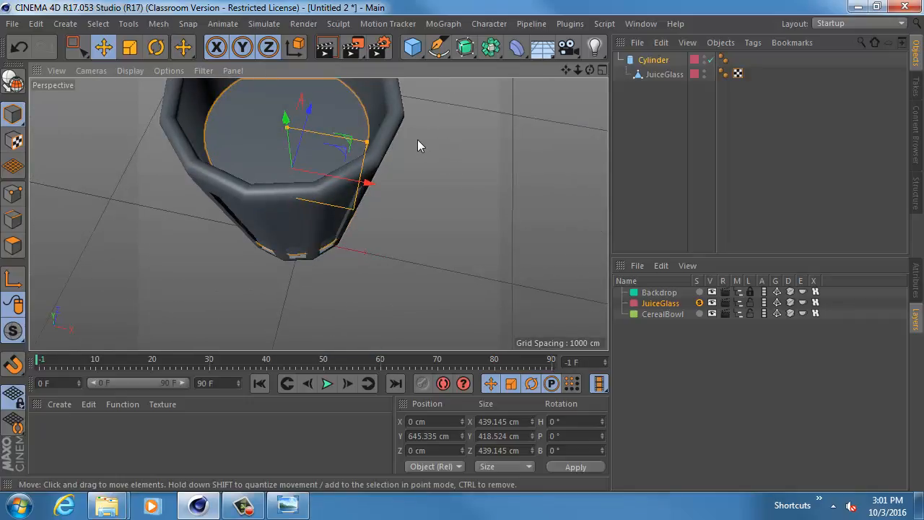
{"action": "left_click_drag", "start_coordinate": [411, 141], "coordinate": [363, 138], "text": "alt"}
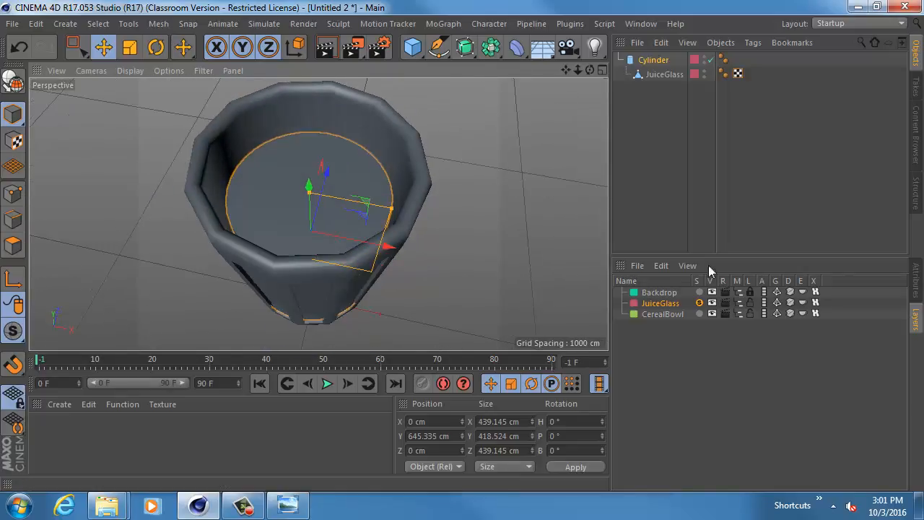
- Display the view with Gouraud Shading (Lines) and raise the Cylinder above the glass to about Y 1410 cm
{"action": "left_click", "coordinate": [915, 275]}
{"action": "left_click", "coordinate": [130, 70]}
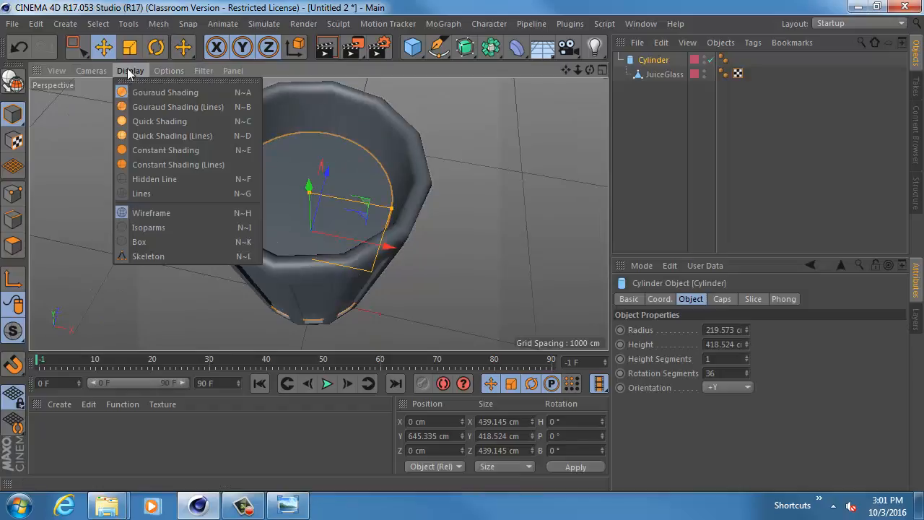
{"action": "left_click", "coordinate": [141, 105]}
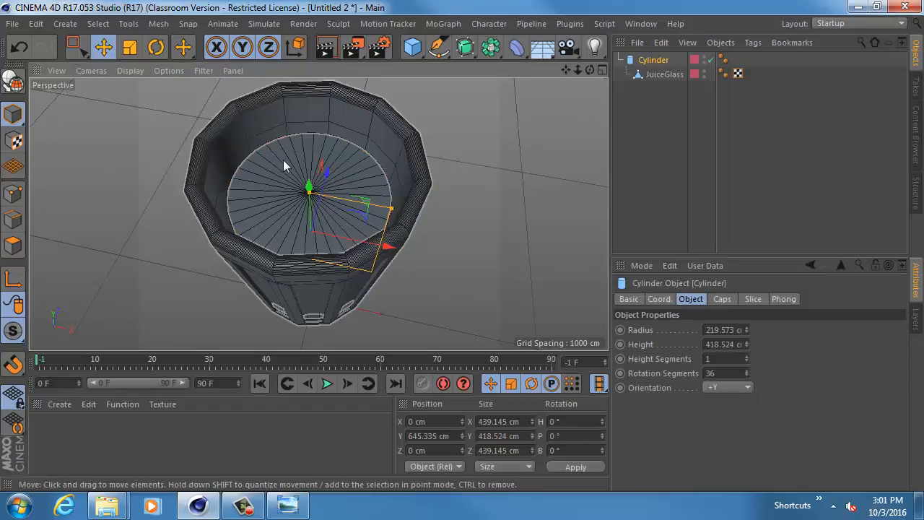
{"action": "left_click_drag", "start_coordinate": [309, 191], "coordinate": [308, 32]}
{"action": "left_click_drag", "start_coordinate": [357, 315], "coordinate": [366, 148], "text": "alt"}
{"action": "key", "text": "ctrl+z"}
{"action": "scroll", "coordinate": [380, 222], "scroll_direction": "down", "scroll_amount": 4}
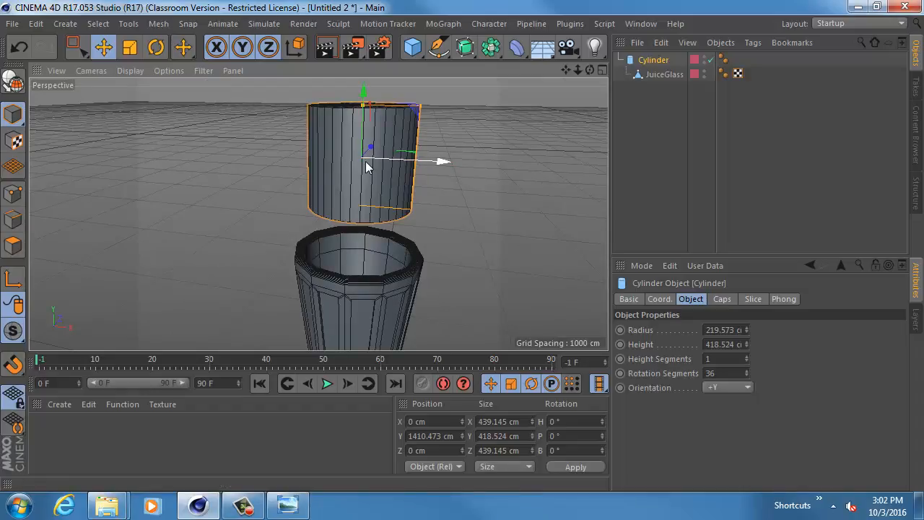
- Set the Cylinder's rotation segments to 12
{"action": "mouse_move", "coordinate": [747, 360]}
{"action": "left_mouse_down"}
{"action": "mouse_move", "coordinate": [747, 338]}
{"action": "mouse_move", "coordinate": [747, 362]}
{"action": "left_mouse_up"}
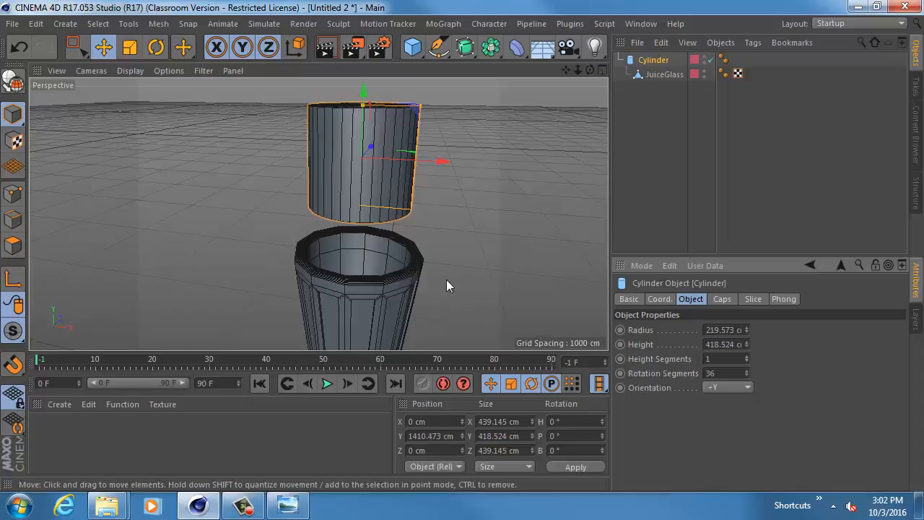
{"action": "middle_click_drag", "start_coordinate": [446, 279], "coordinate": [419, 270], "text": "alt"}
{"action": "left_click", "coordinate": [717, 374]}
{"action": "type", "text": "12"}
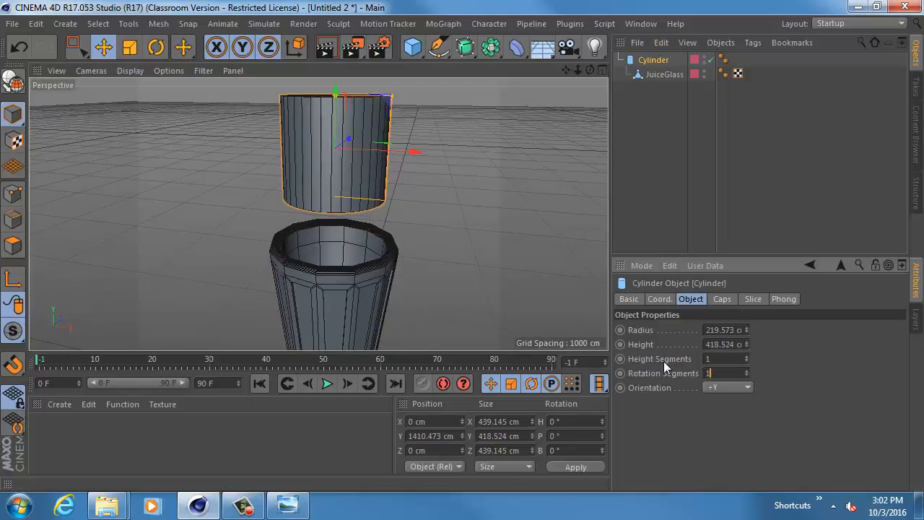
{"action": "key", "text": "Return"}
- Lower the Cylinder into the glass rim to about Y 876 cm and check how its facets line up with the glass
{"action": "left_click_drag", "start_coordinate": [418, 220], "coordinate": [421, 302], "text": "alt"}
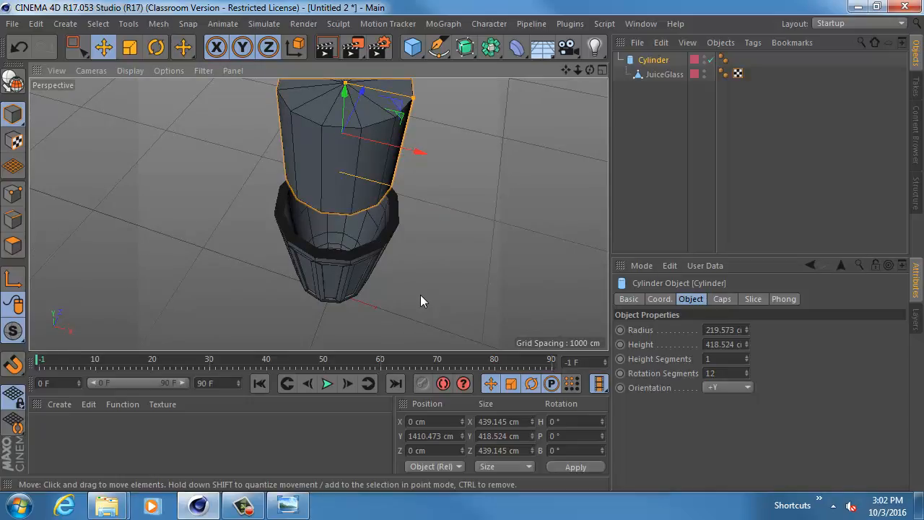
{"action": "left_click_drag", "start_coordinate": [340, 91], "coordinate": [358, 189]}
{"action": "left_click_drag", "start_coordinate": [346, 230], "coordinate": [377, 293], "text": "alt"}
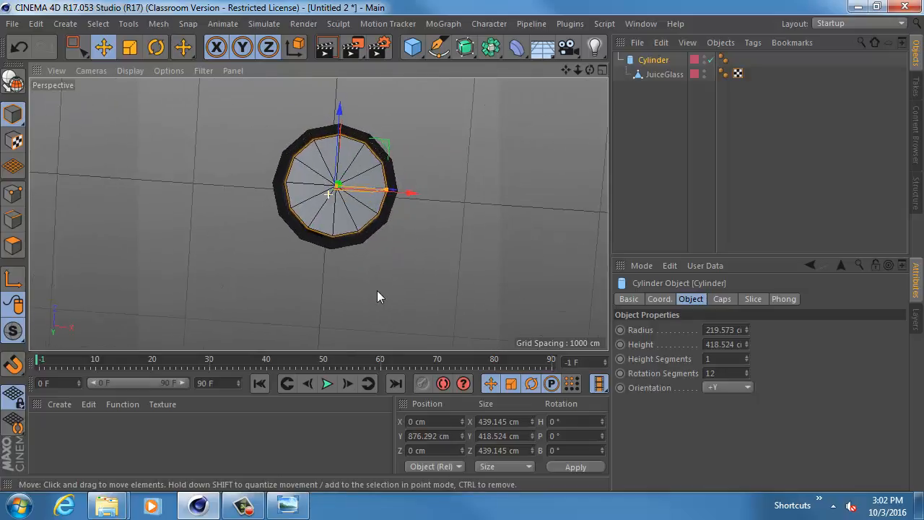
{"action": "left_click_drag", "start_coordinate": [361, 145], "coordinate": [306, 256], "text": "alt"}
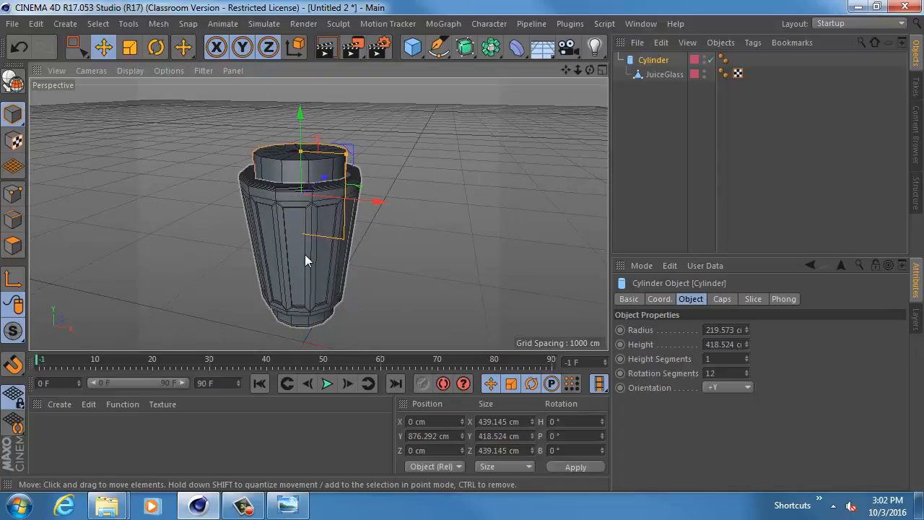
- Make the Cylinder editable, move JuiceGlass out from under it in the hierarchy and reselect the Cylinder
{"action": "key", "text": "c"}
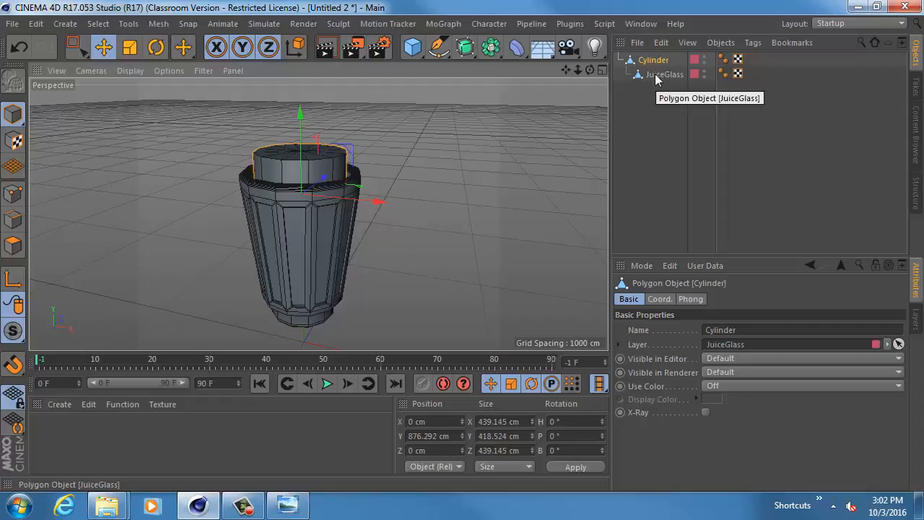
{"action": "left_click_drag", "start_coordinate": [658, 75], "coordinate": [652, 103]}
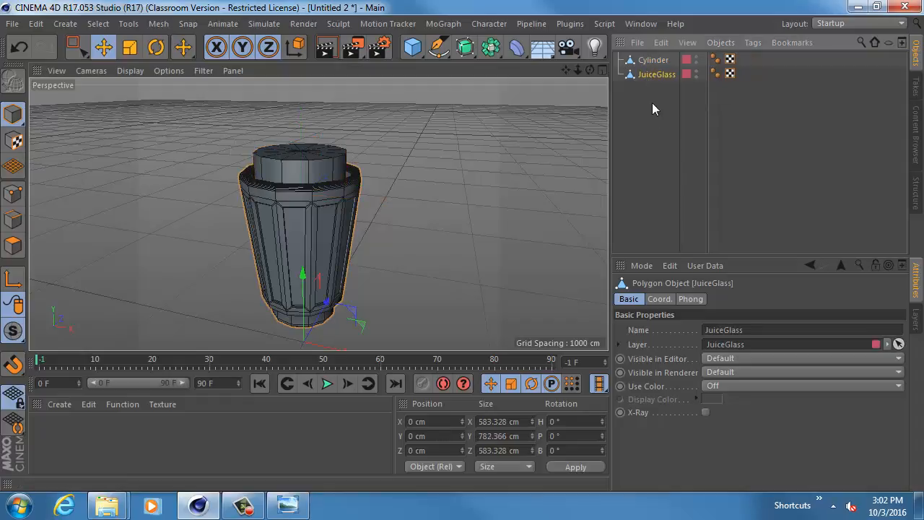
{"action": "left_click", "coordinate": [655, 60]}
- Switch to polygon mode and select the polygons on the Cylinder's top with Rectangle Selection
{"action": "left_click_drag", "start_coordinate": [349, 181], "coordinate": [417, 184], "text": "alt"}
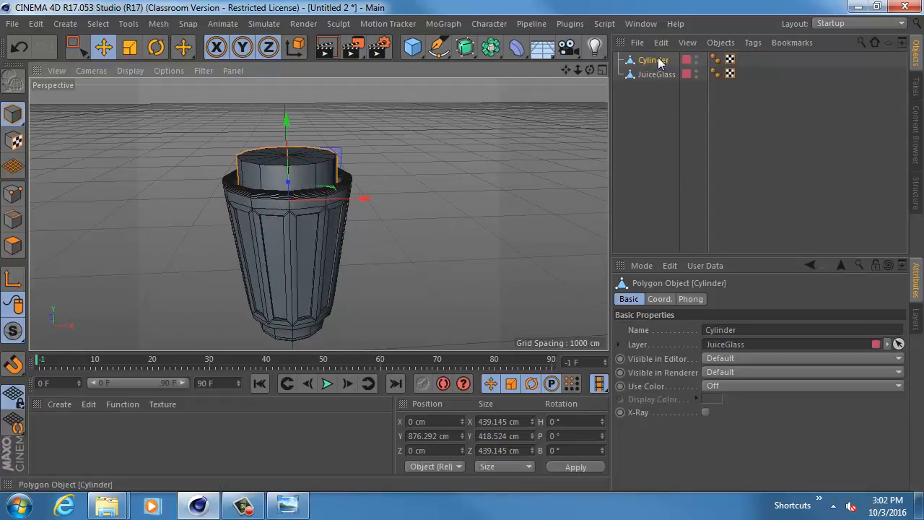
{"action": "left_click_drag", "start_coordinate": [311, 185], "coordinate": [293, 184], "text": "alt"}
{"action": "middle_click_drag", "start_coordinate": [304, 209], "coordinate": [318, 212], "text": "alt"}
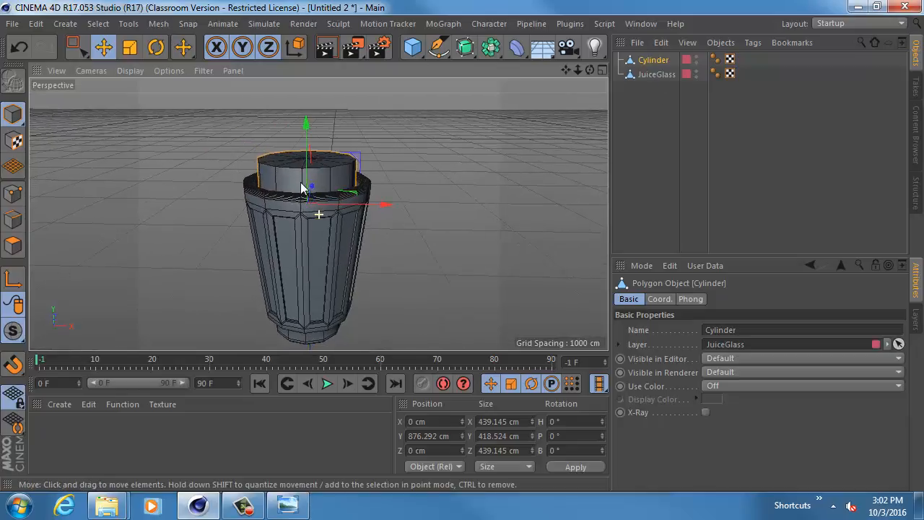
{"action": "right_click_drag", "start_coordinate": [303, 182], "coordinate": [339, 201], "text": "alt"}
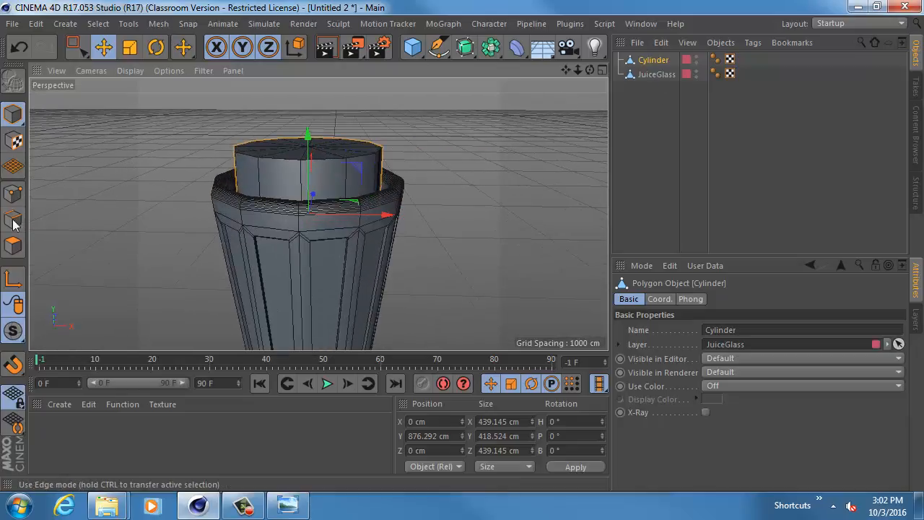
{"action": "left_click", "coordinate": [12, 247]}
{"action": "left_click_drag", "start_coordinate": [159, 163], "coordinate": [166, 150], "text": "alt"}
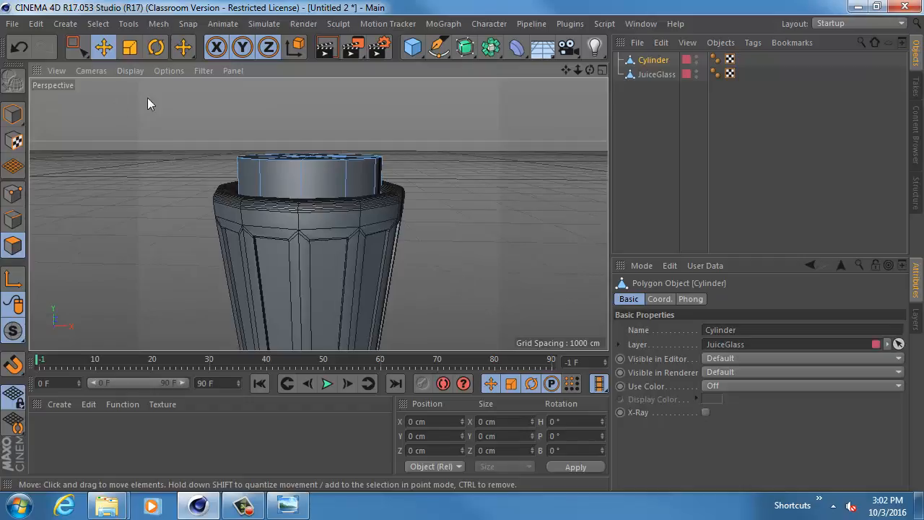
{"action": "left_click", "coordinate": [77, 47]}
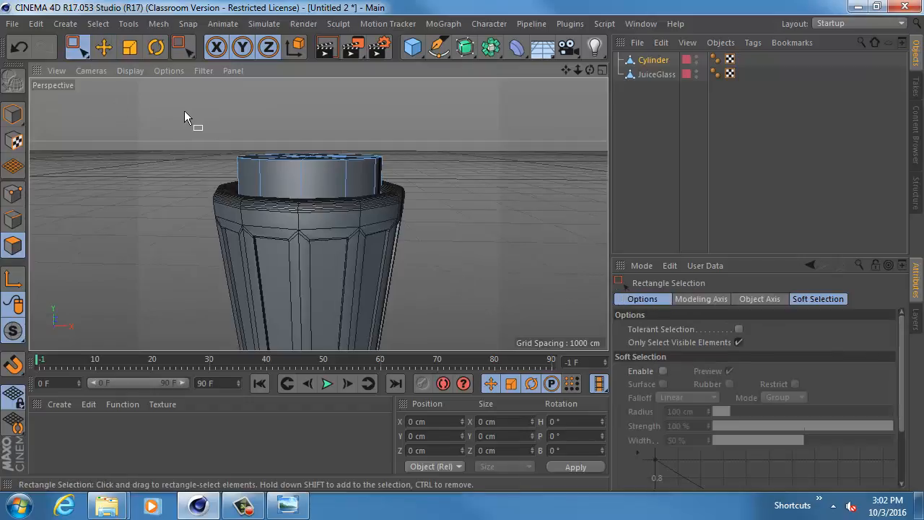
{"action": "left_click_drag", "start_coordinate": [197, 124], "coordinate": [419, 221]}
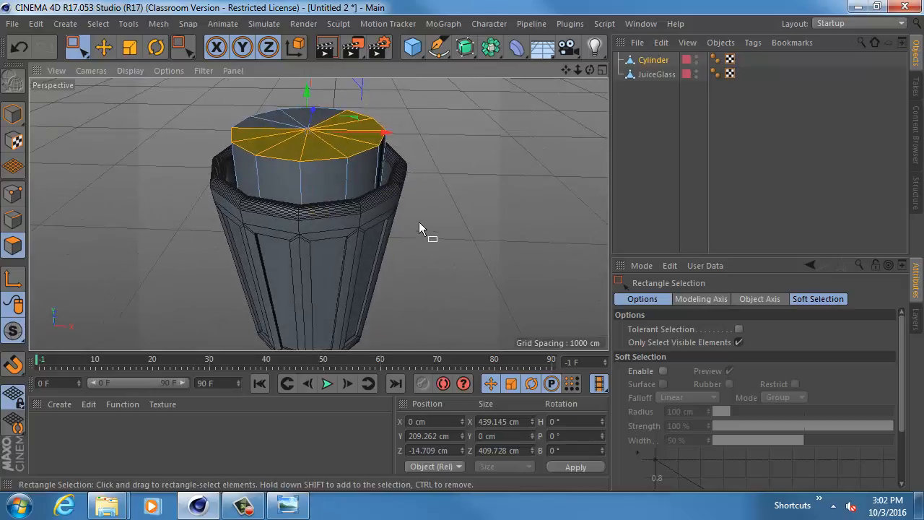
- Turn off Only Select Visible Elements, select the Cylinder's entire top cap and move it down to about Y 102 cm
{"action": "left_click", "coordinate": [738, 343]}
{"action": "left_click", "coordinate": [739, 329]}
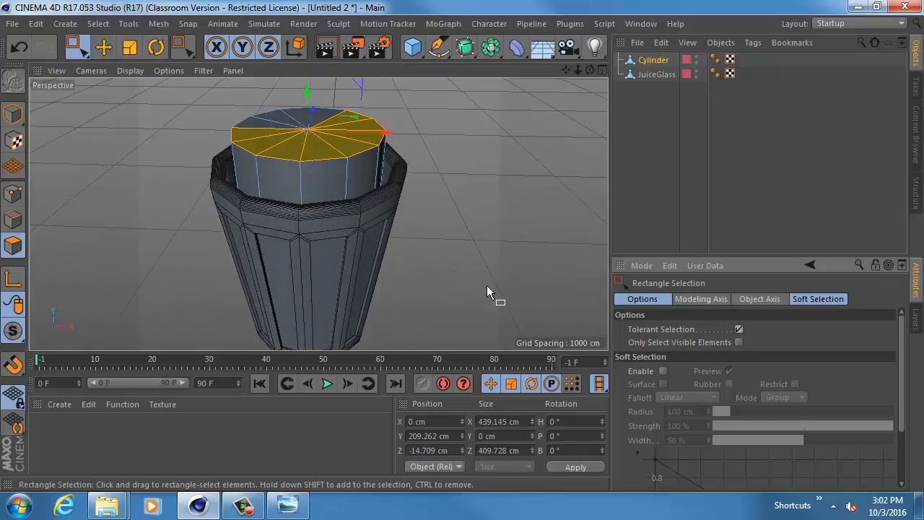
{"action": "left_click", "coordinate": [741, 329]}
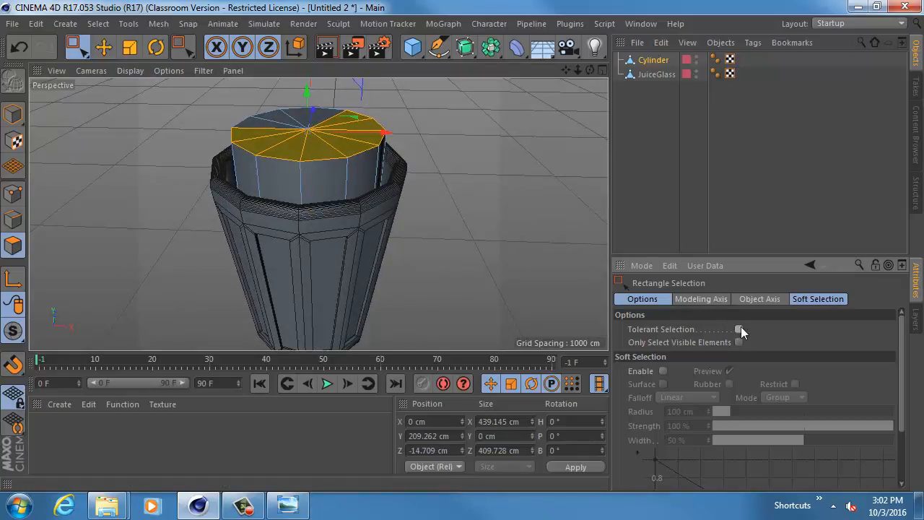
{"action": "left_click_drag", "start_coordinate": [530, 256], "coordinate": [519, 187], "text": "alt"}
{"action": "left_click_drag", "start_coordinate": [452, 132], "coordinate": [178, 166]}
{"action": "left_click_drag", "start_coordinate": [113, 205], "coordinate": [305, 119], "text": "alt"}
{"action": "left_click_drag", "start_coordinate": [299, 86], "coordinate": [300, 119]}
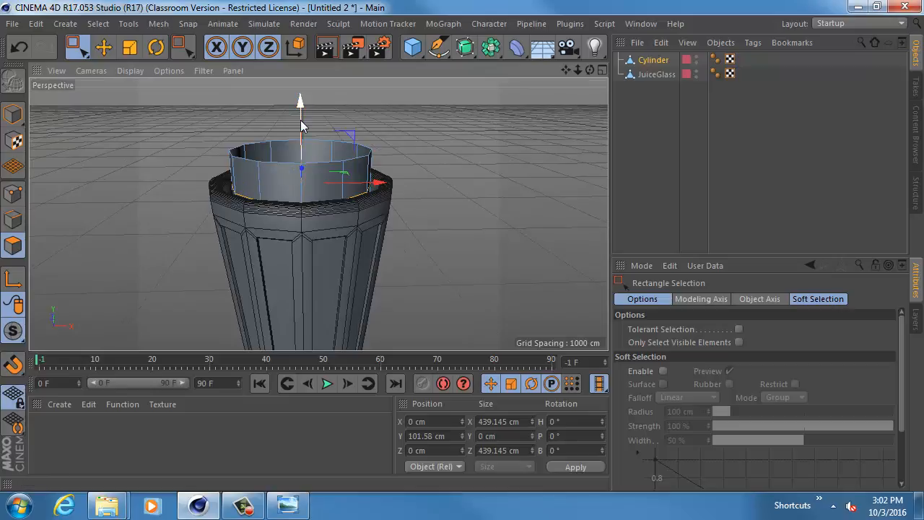
- Undo the last move of the Cylinder's top cap, check the rim in point mode and return to polygon mode
{"action": "key", "text": "ctrl+z"}
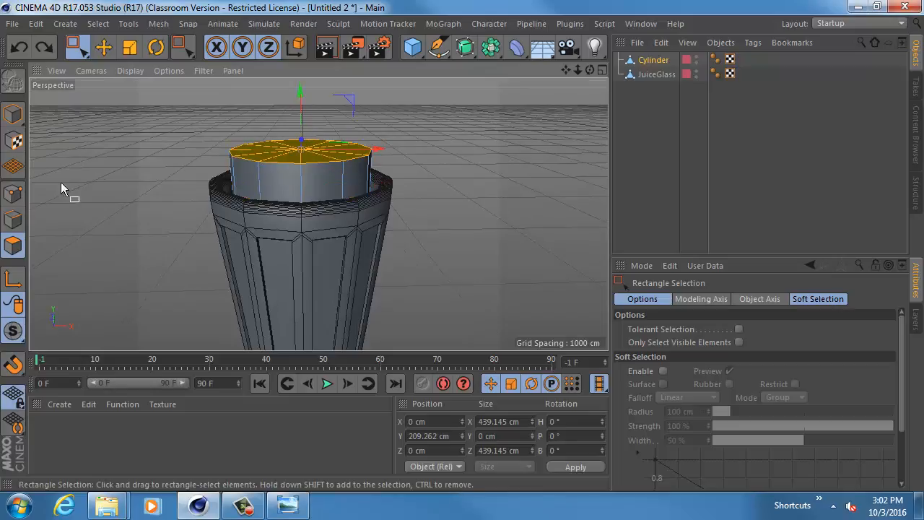
{"action": "left_click", "coordinate": [13, 193]}
{"action": "scroll", "coordinate": [448, 222], "scroll_direction": "down", "scroll_amount": 2}
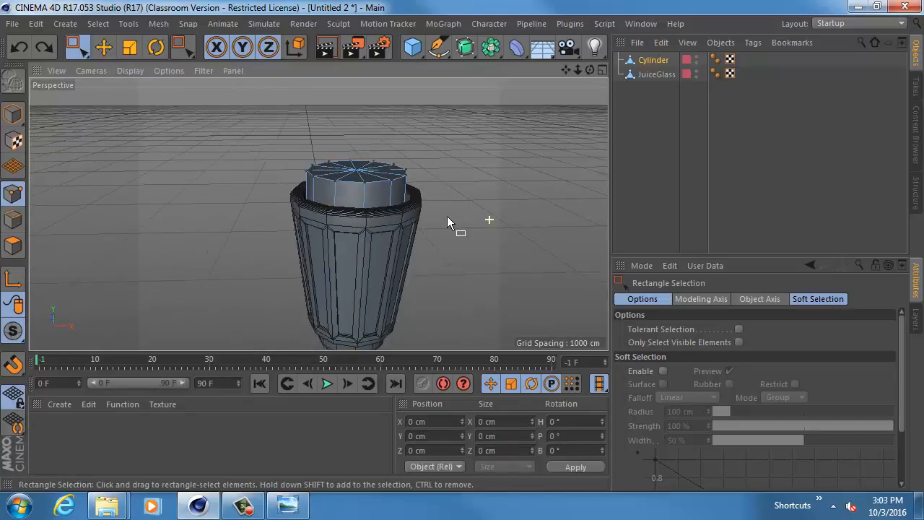
{"action": "left_click_drag", "start_coordinate": [447, 223], "coordinate": [401, 226], "text": "alt"}
{"action": "scroll", "coordinate": [294, 147], "scroll_direction": "up", "scroll_amount": 4}
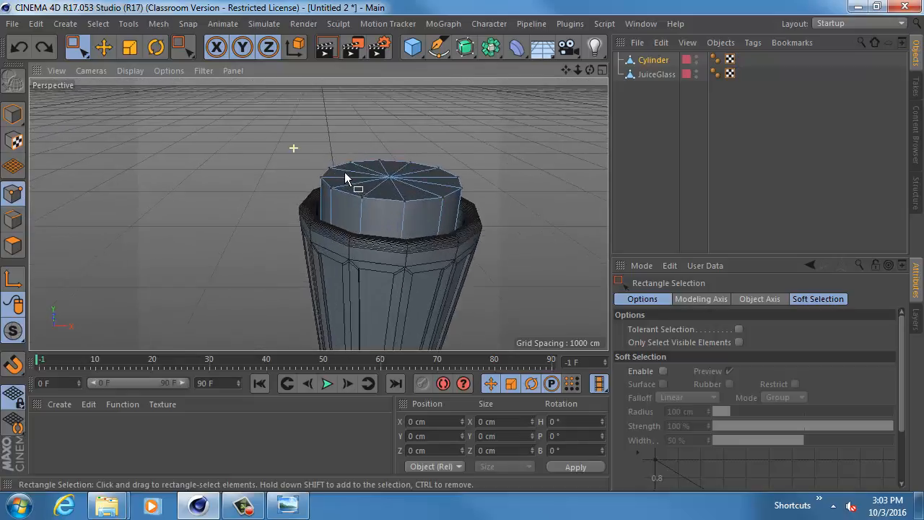
{"action": "left_click", "coordinate": [13, 245]}
{"action": "left_click_drag", "start_coordinate": [251, 257], "coordinate": [257, 225], "text": "alt"}
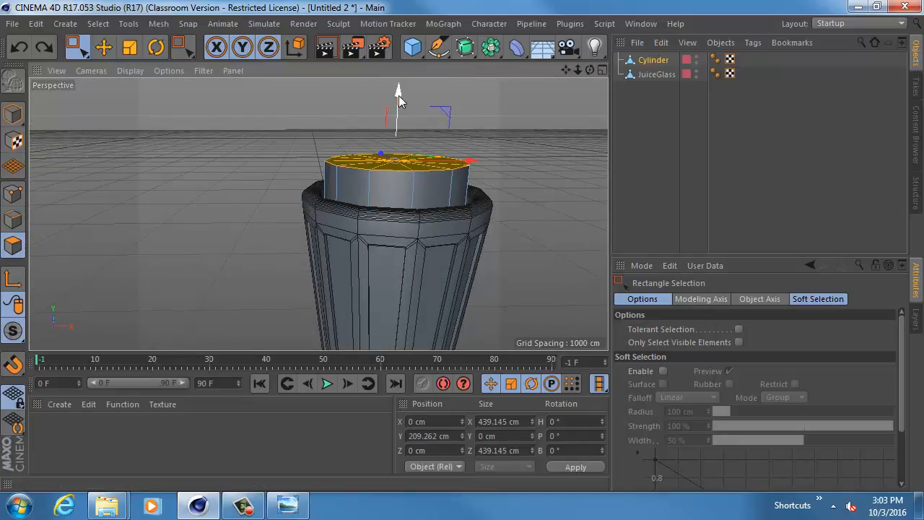
- Lift the top cap to about Y 370 cm to test whether it is joined to the Cylinder's sides, and undo it
{"action": "left_click_drag", "start_coordinate": [400, 99], "coordinate": [400, 47]}
{"action": "left_click_drag", "start_coordinate": [403, 123], "coordinate": [362, 164], "text": "alt"}
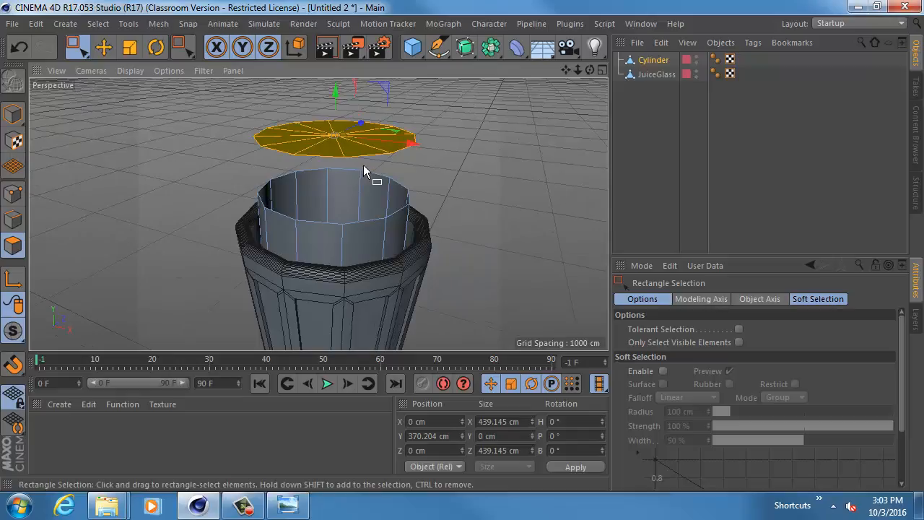
{"action": "key", "text": "ctrl+z"}
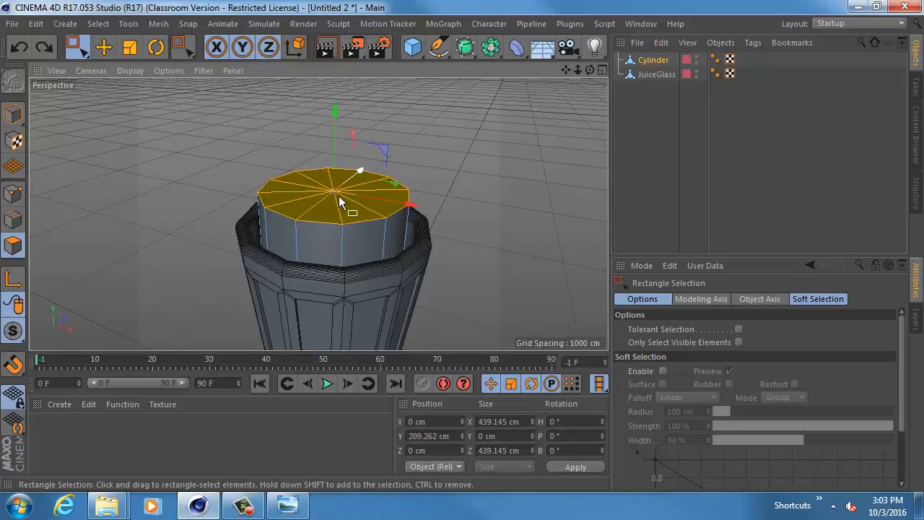
- Select all of the Cylinder's points in point mode and run Optimize on them
{"action": "left_click", "coordinate": [13, 193]}
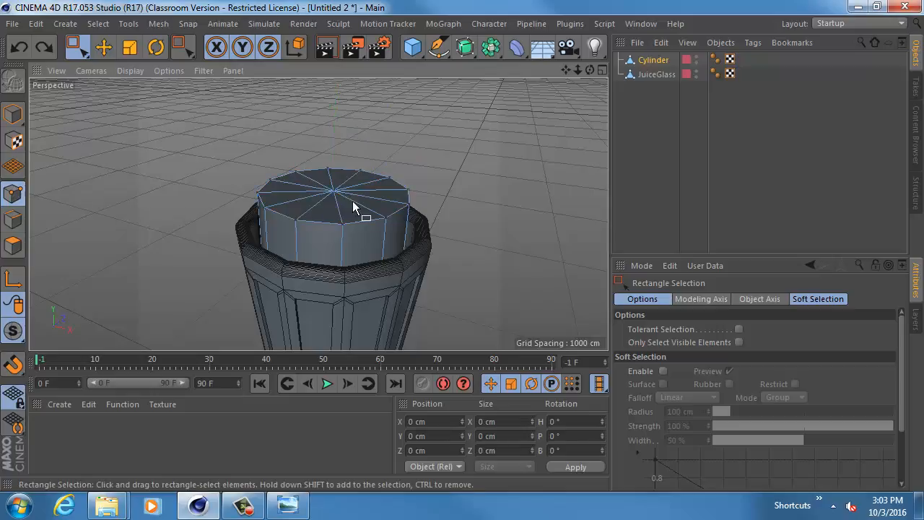
{"action": "scroll", "coordinate": [354, 210], "scroll_direction": "down", "scroll_amount": 5}
{"action": "middle_click_drag", "start_coordinate": [327, 237], "coordinate": [290, 223], "text": "alt"}
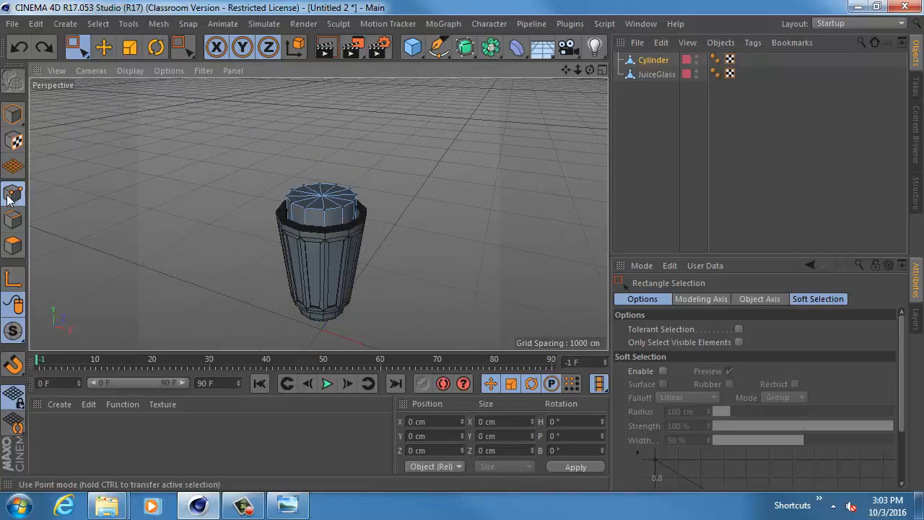
{"action": "left_click_drag", "start_coordinate": [186, 135], "coordinate": [462, 347]}
{"action": "left_click_drag", "start_coordinate": [374, 273], "coordinate": [372, 242], "text": "alt"}
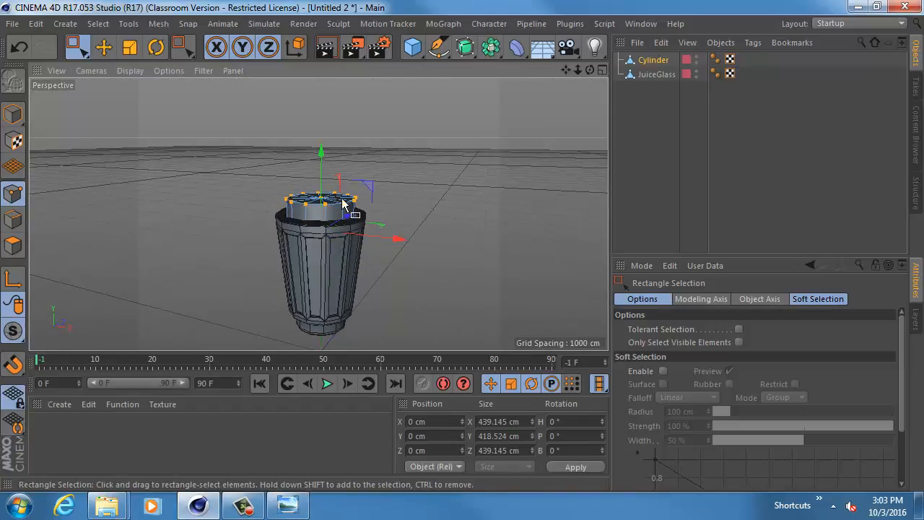
{"action": "right_click", "coordinate": [373, 241]}
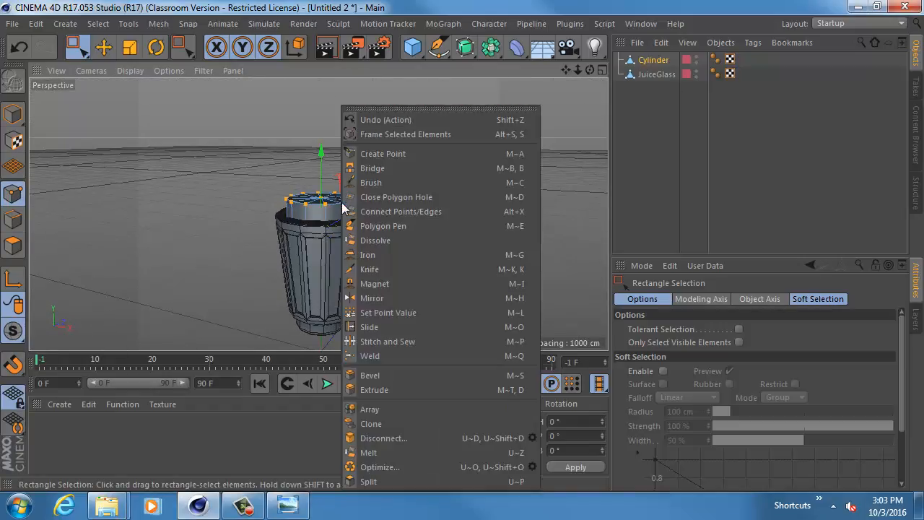
{"action": "left_click", "coordinate": [502, 466]}
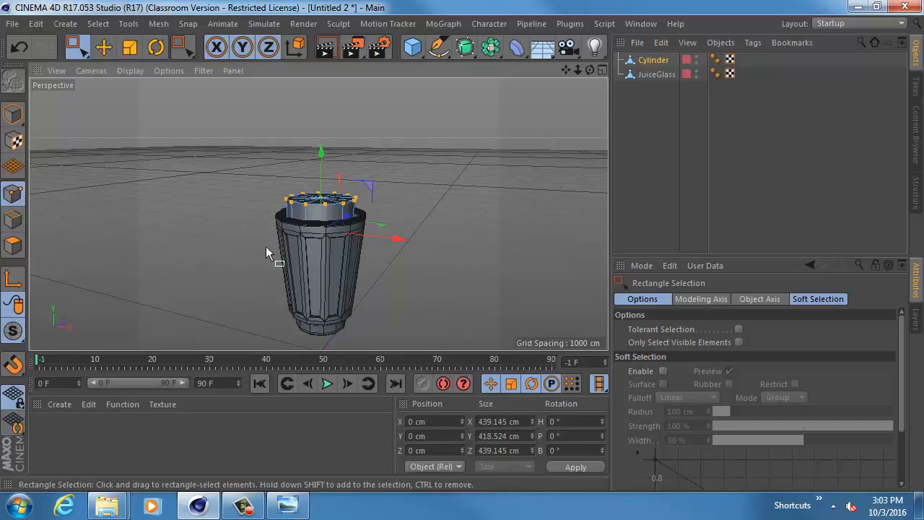
- Return to polygon mode, pull the top cap up to test its connection to the sides, and undo the move
{"action": "left_click", "coordinate": [13, 246]}
{"action": "left_click_drag", "start_coordinate": [201, 260], "coordinate": [285, 239], "text": "alt"}
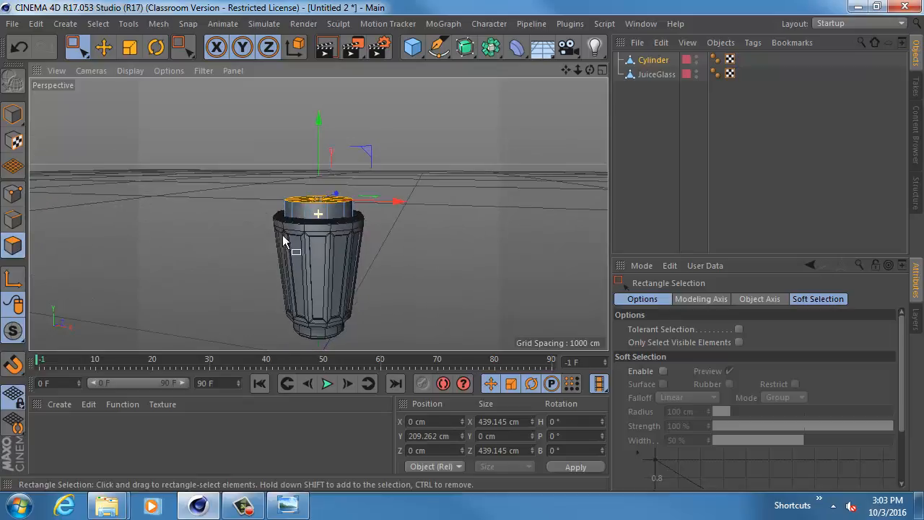
{"action": "left_click_drag", "start_coordinate": [316, 143], "coordinate": [317, 117]}
{"action": "key", "text": "ctrl+z"}
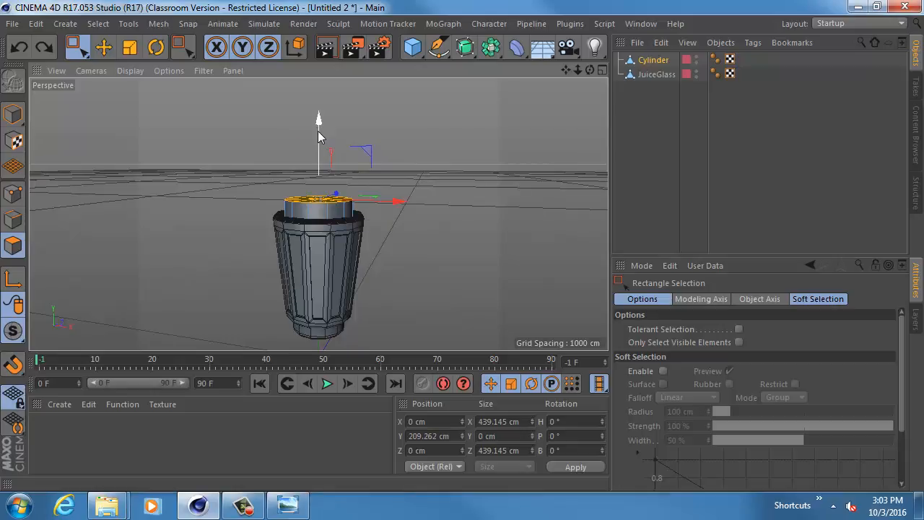
{"action": "left_click_drag", "start_coordinate": [252, 193], "coordinate": [236, 232], "text": "alt"}
{"action": "right_click_drag", "start_coordinate": [236, 231], "coordinate": [330, 242], "text": "alt"}
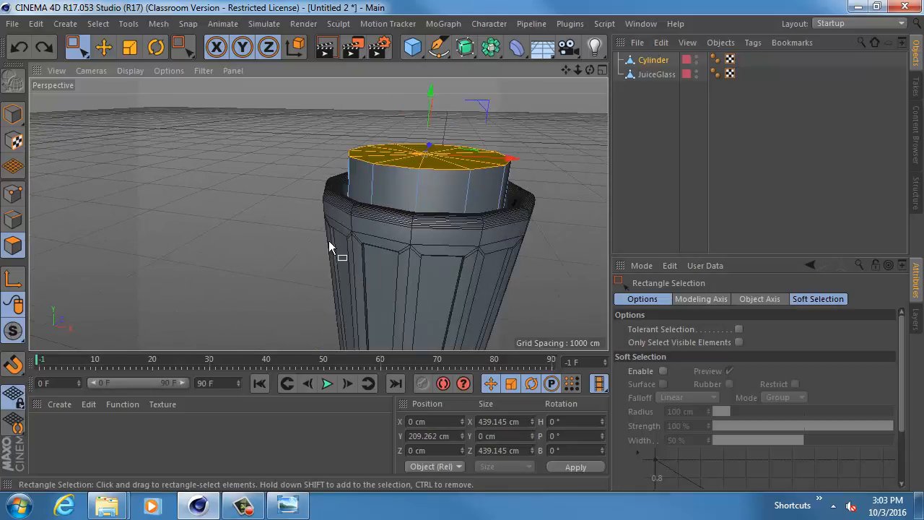
{"action": "middle_click_drag", "start_coordinate": [329, 242], "coordinate": [275, 248], "text": "alt"}
{"action": "right_click", "coordinate": [290, 182]}
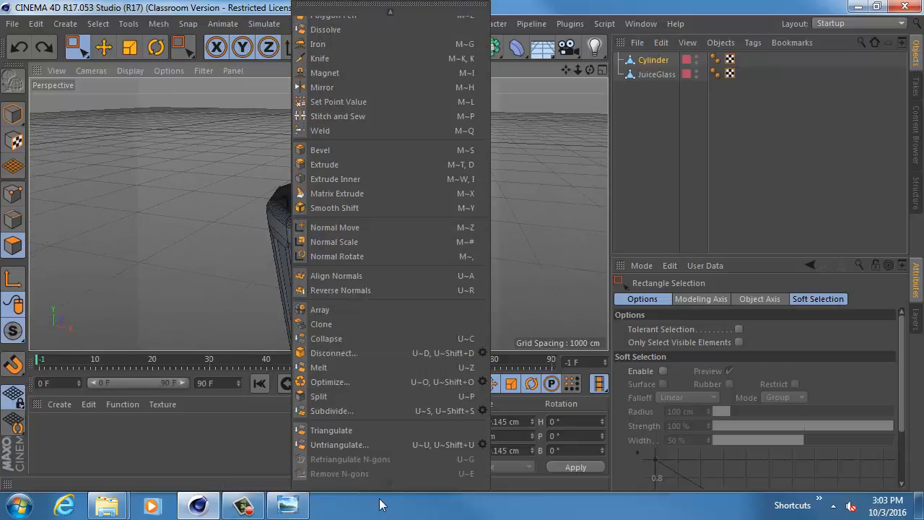
{"action": "left_click", "coordinate": [191, 218]}
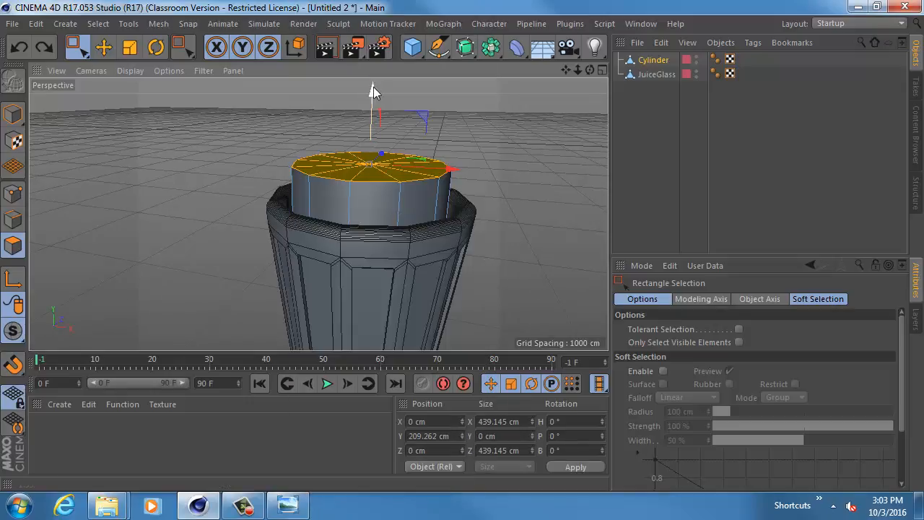
- Lower the Cylinder's top cap inside the glass to about Y 3 cm and scale it up to about 494 cm across
{"action": "left_click_drag", "start_coordinate": [374, 91], "coordinate": [340, 172]}
{"action": "key", "text": "t"}
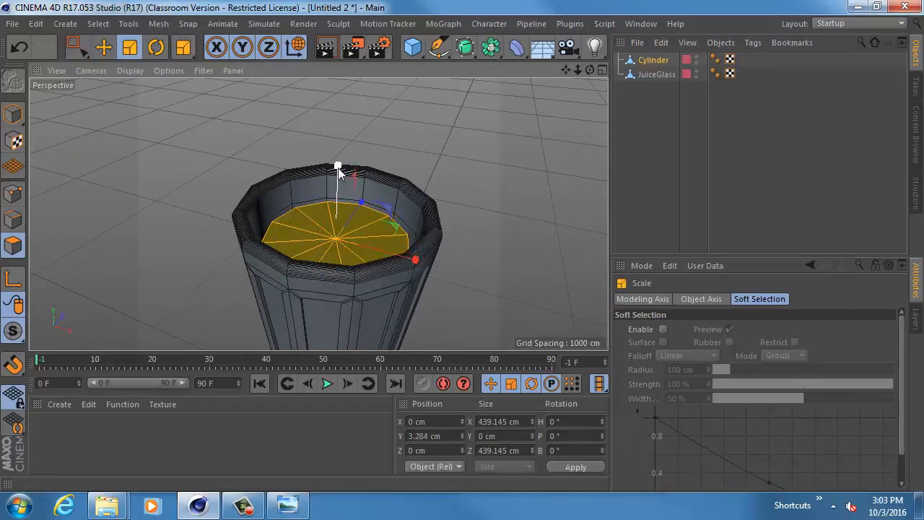
{"action": "left_click_drag", "start_coordinate": [400, 201], "coordinate": [494, 205]}
{"action": "left_click_drag", "start_coordinate": [499, 197], "coordinate": [505, 195]}
- Set the perspective view's display mode to Lines to see the Cylinder through the glass
{"action": "middle_click_drag", "start_coordinate": [434, 318], "coordinate": [442, 195], "text": "alt"}
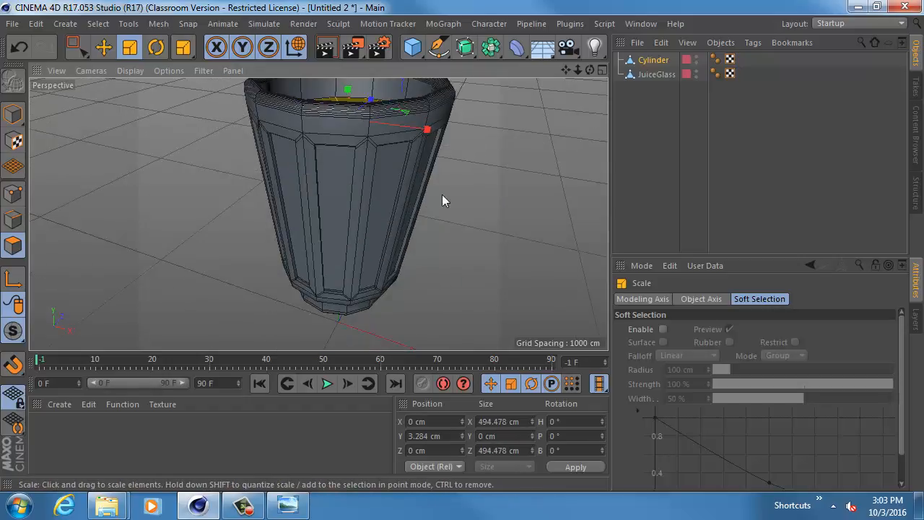
{"action": "left_click_drag", "start_coordinate": [442, 194], "coordinate": [482, 144], "text": "alt"}
{"action": "middle_click_drag", "start_coordinate": [335, 252], "coordinate": [310, 200], "text": "alt"}
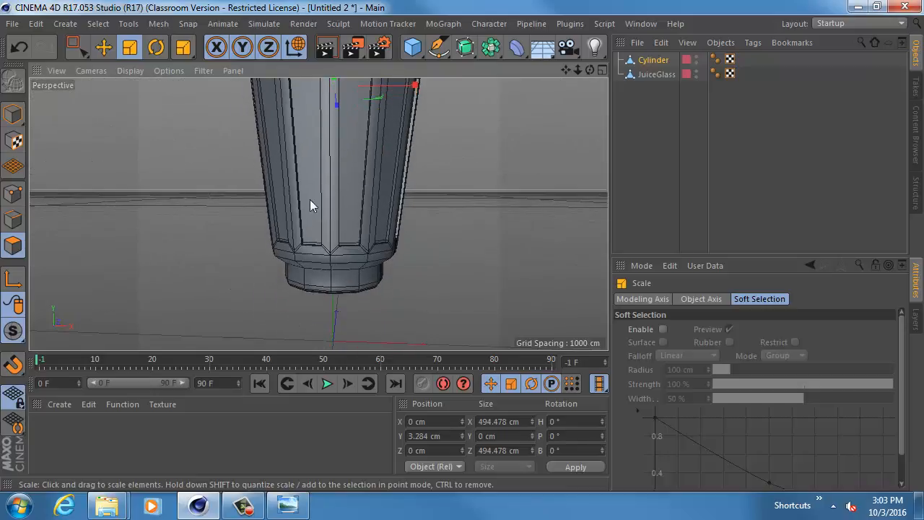
{"action": "left_click", "coordinate": [129, 70]}
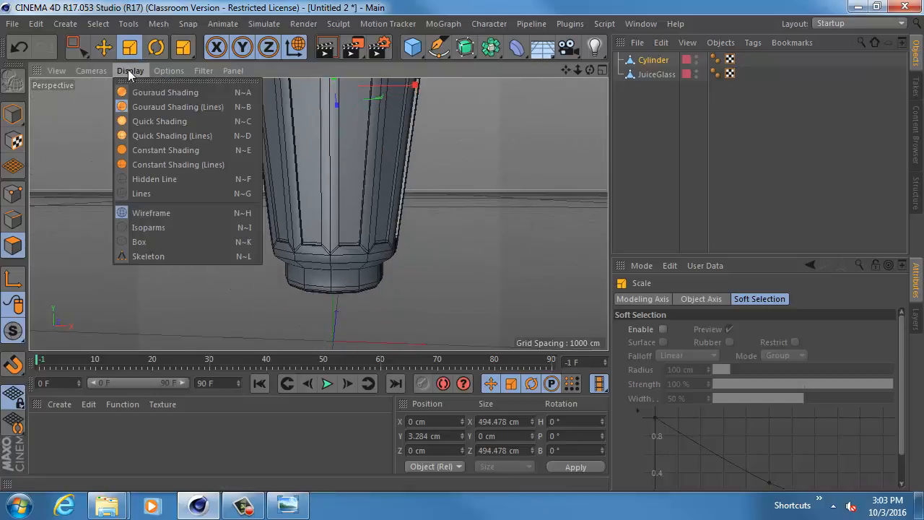
{"action": "left_click", "coordinate": [171, 193]}
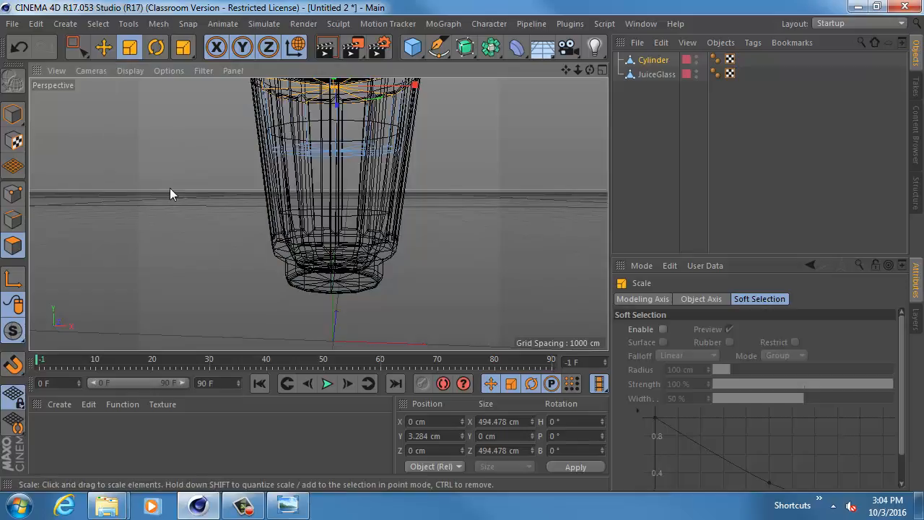
- Select the Cylinder's bottom cap with Rectangle Selection and move it down to about Y -552 cm
{"action": "mouse_move", "coordinate": [277, 188]}
{"action": "left_mouse_down", "text": "alt"}
{"action": "mouse_move", "coordinate": [277, 151]}
{"action": "mouse_move", "coordinate": [279, 215]}
{"action": "mouse_move", "coordinate": [279, 189]}
{"action": "mouse_move", "coordinate": [278, 201]}
{"action": "left_mouse_up", "text": "alt"}
{"action": "key", "text": "0"}
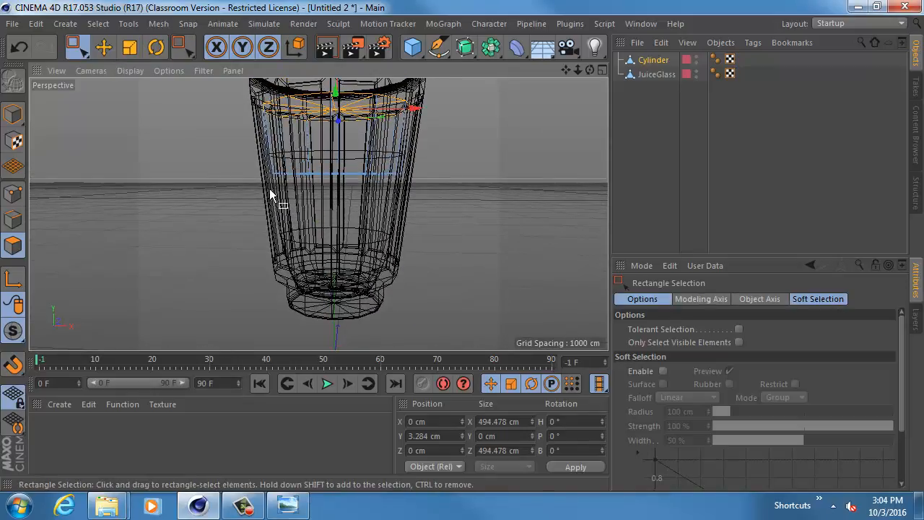
{"action": "left_click_drag", "start_coordinate": [207, 135], "coordinate": [463, 226]}
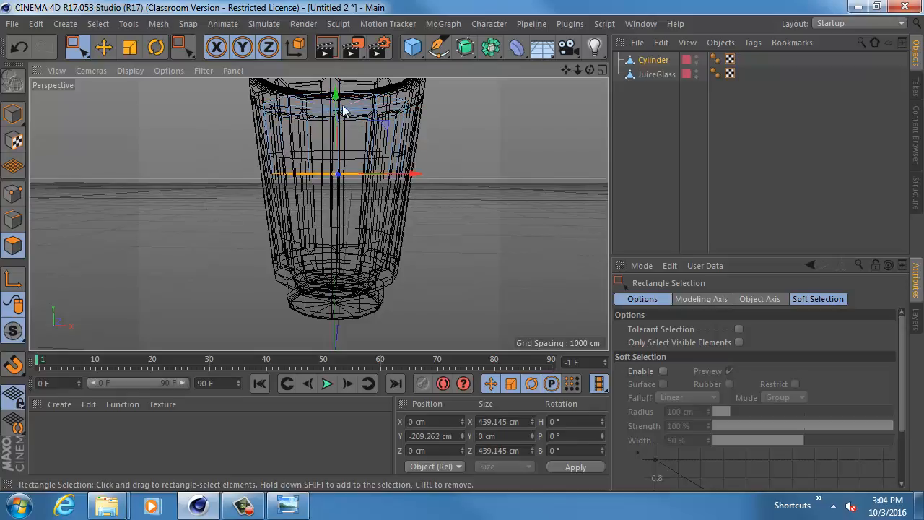
{"action": "left_click_drag", "start_coordinate": [336, 102], "coordinate": [334, 198]}
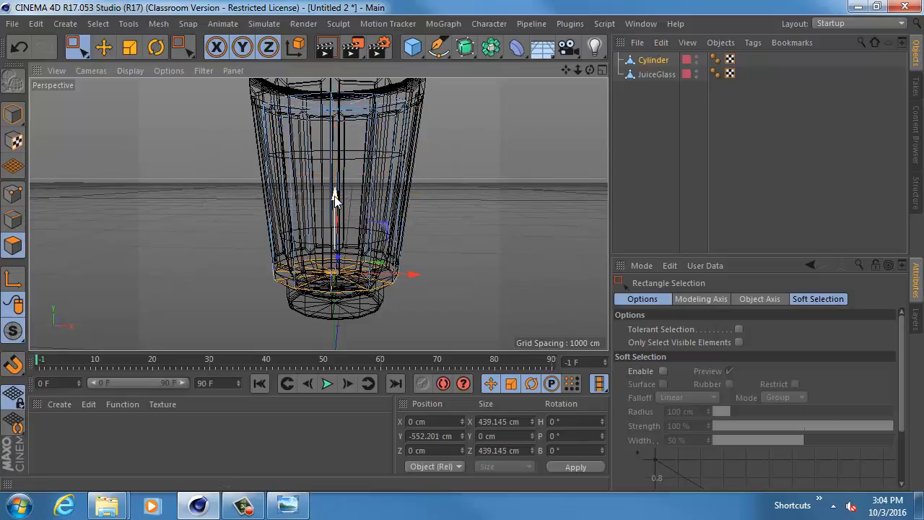
- Scale the Cylinder's bottom cap down to about 315 cm across to follow the glass's taper
{"action": "key", "text": "t"}
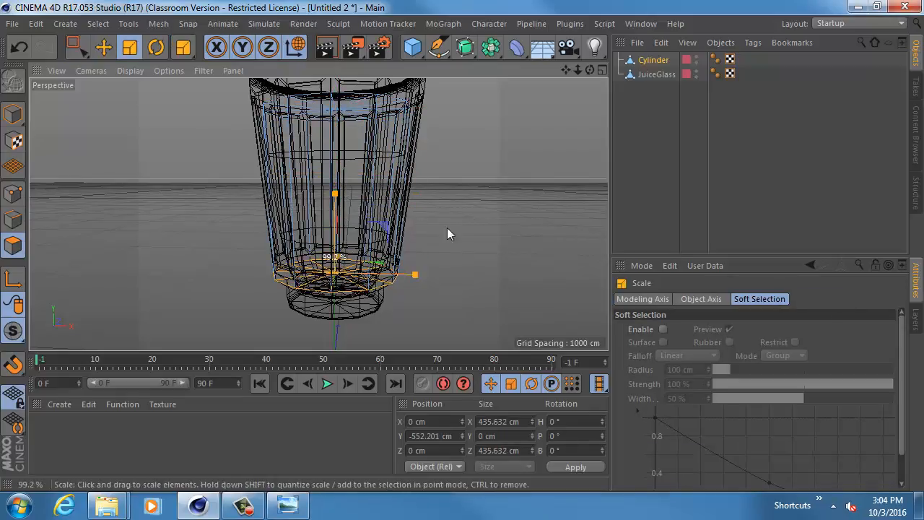
{"action": "left_click_drag", "start_coordinate": [447, 228], "coordinate": [289, 263]}
{"action": "middle_click_drag", "start_coordinate": [289, 263], "coordinate": [283, 233], "text": "alt"}
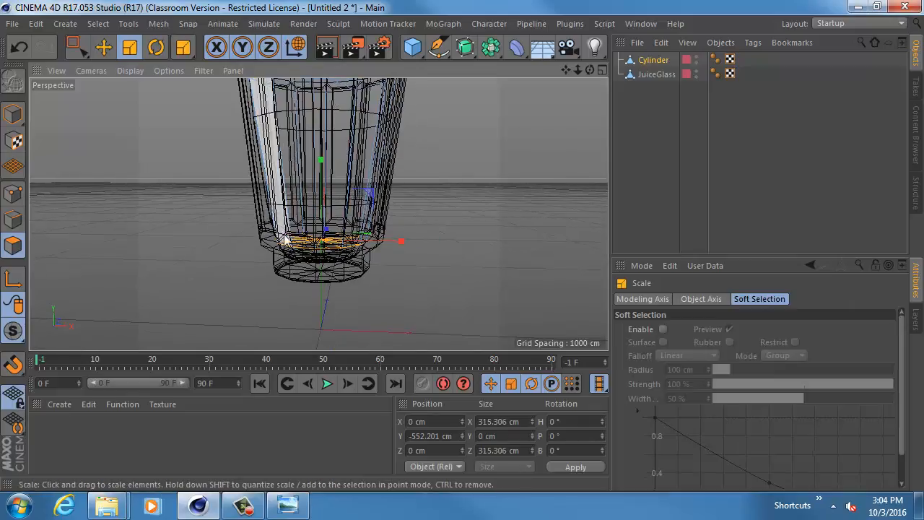
- Lower the bottom cap to about Y -605 cm in the Right view, toward the glass's inner floor
{"action": "right_click_drag", "start_coordinate": [284, 234], "coordinate": [359, 260], "text": "alt"}
{"action": "middle_click_drag", "start_coordinate": [358, 258], "coordinate": [309, 257], "text": "alt"}
{"action": "right_click_drag", "start_coordinate": [308, 257], "coordinate": [328, 269], "text": "alt"}
{"action": "left_click_drag", "start_coordinate": [328, 269], "coordinate": [325, 248], "text": "alt"}
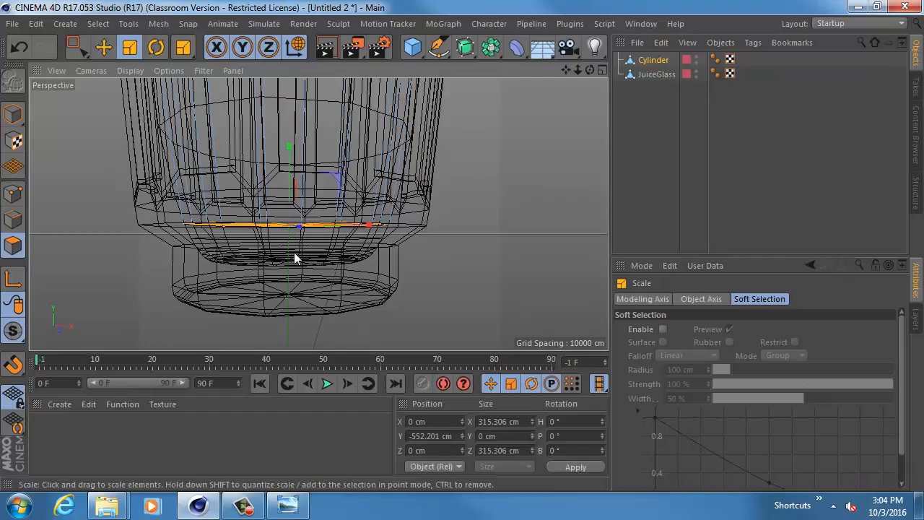
{"action": "middle_click", "coordinate": [293, 253]}
{"action": "middle_click", "coordinate": [210, 276]}
{"action": "right_click_drag", "start_coordinate": [231, 275], "coordinate": [354, 242], "text": "alt"}
{"action": "middle_click_drag", "start_coordinate": [354, 242], "coordinate": [191, 262], "text": "alt"}
{"action": "right_click_drag", "start_coordinate": [228, 262], "coordinate": [333, 224], "text": "alt"}
{"action": "middle_click_drag", "start_coordinate": [333, 224], "coordinate": [319, 196], "text": "alt"}
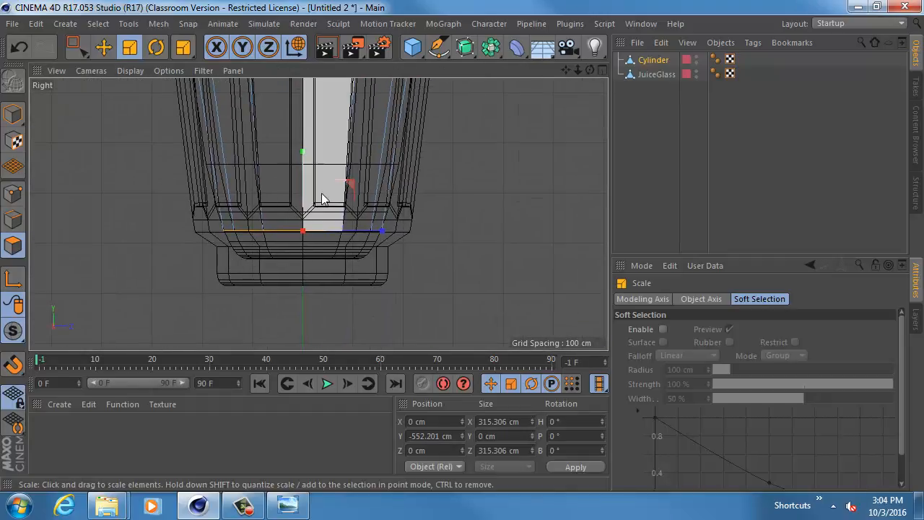
{"action": "key", "text": "e"}
{"action": "left_click_drag", "start_coordinate": [304, 177], "coordinate": [303, 204]}
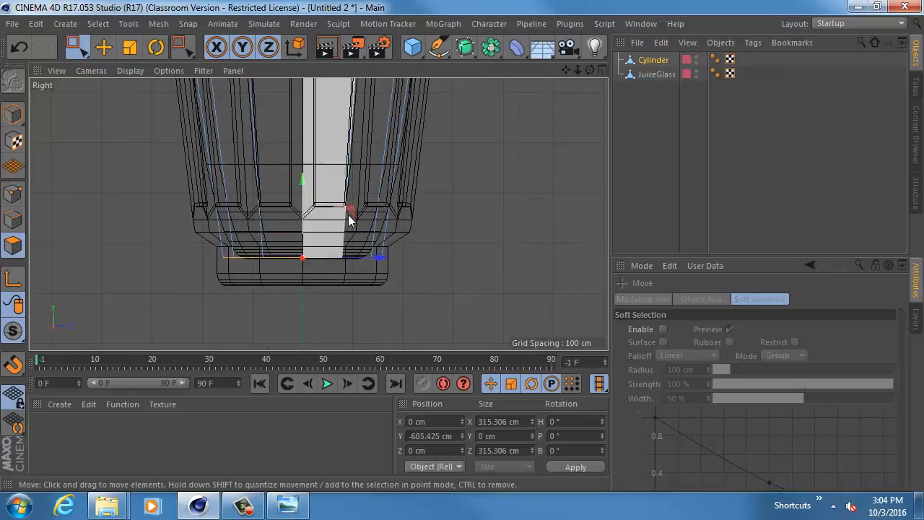
- Scale the lowered bottom cap up to about 333 cm across
{"action": "key", "text": "0"}
{"action": "key", "text": "r"}
{"action": "key", "text": "t"}
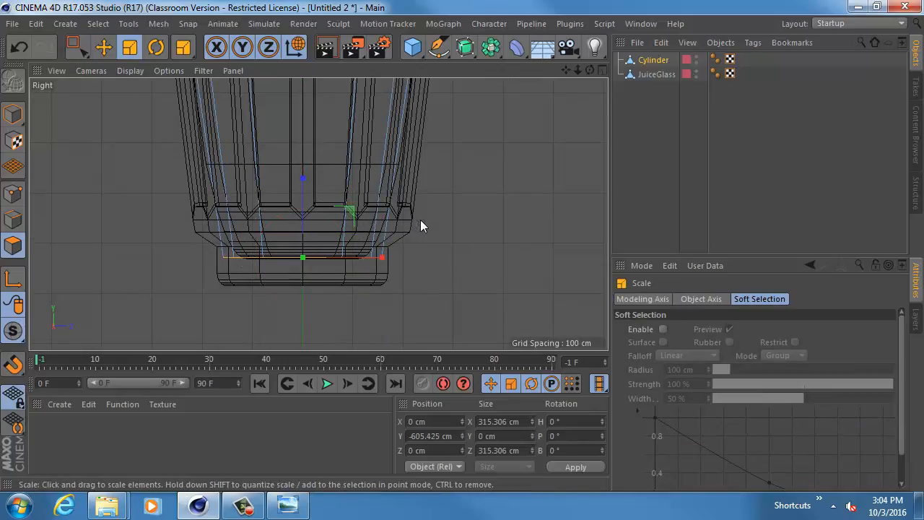
{"action": "left_click_drag", "start_coordinate": [421, 221], "coordinate": [475, 225]}
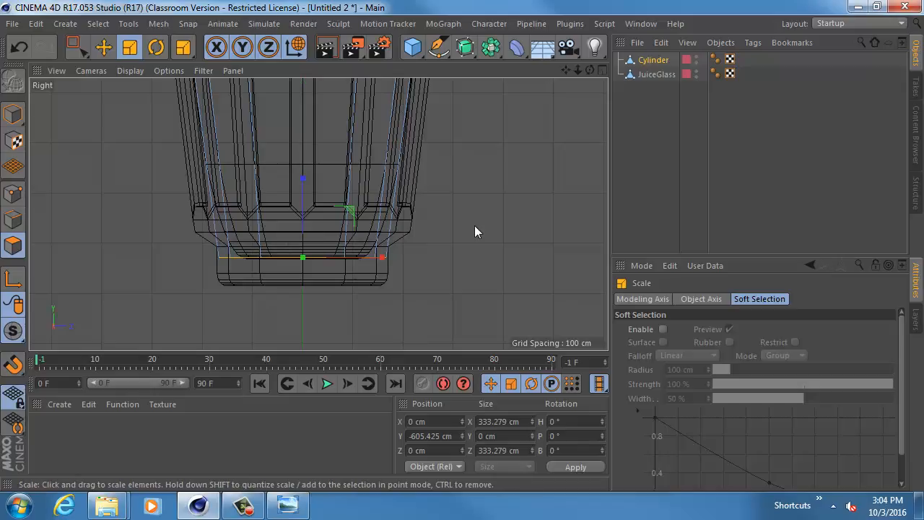
- Return to the Perspective view, switch to edge mode and select the edge loop around the Cylinder's bottom cap
{"action": "middle_click_drag", "start_coordinate": [447, 209], "coordinate": [442, 334], "text": "alt"}
{"action": "middle_click_drag", "start_coordinate": [427, 281], "coordinate": [438, 251], "text": "alt"}
{"action": "middle_click", "coordinate": [418, 235]}
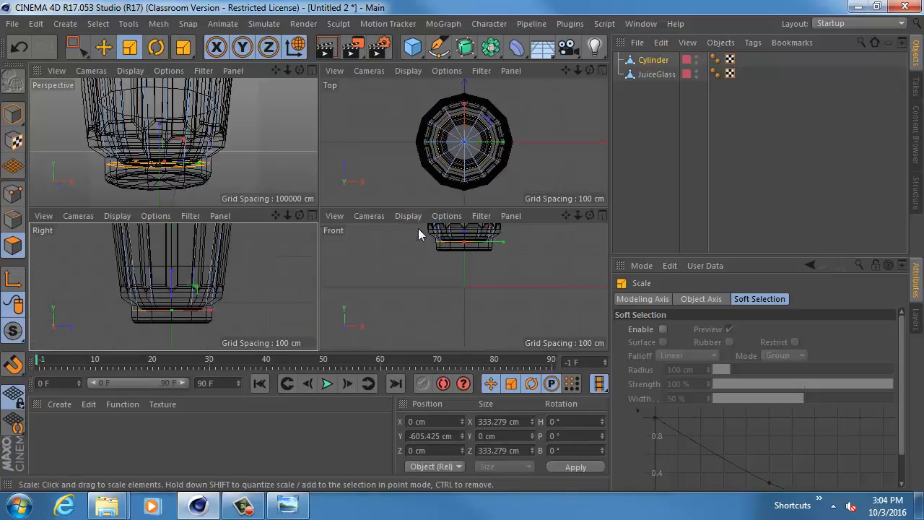
{"action": "left_click_drag", "start_coordinate": [246, 138], "coordinate": [221, 126], "text": "alt"}
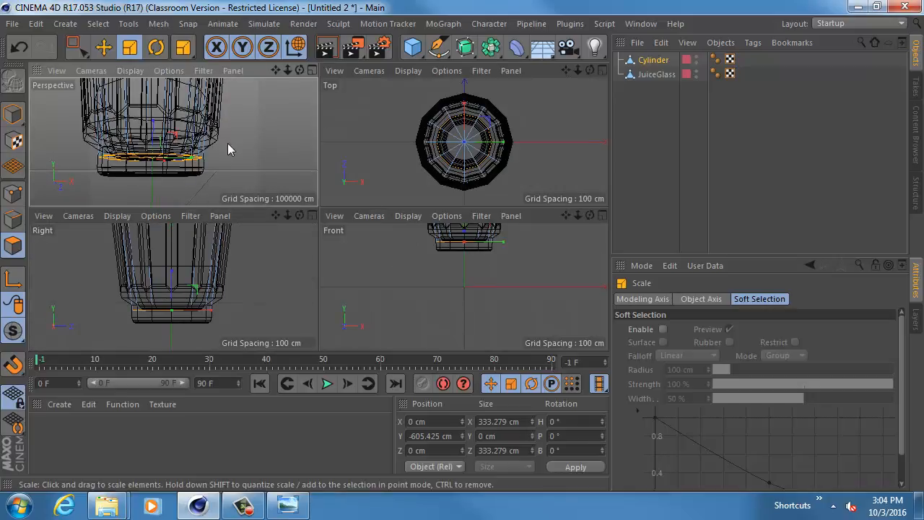
{"action": "middle_click", "coordinate": [228, 147]}
{"action": "left_click_drag", "start_coordinate": [221, 225], "coordinate": [202, 208], "text": "alt"}
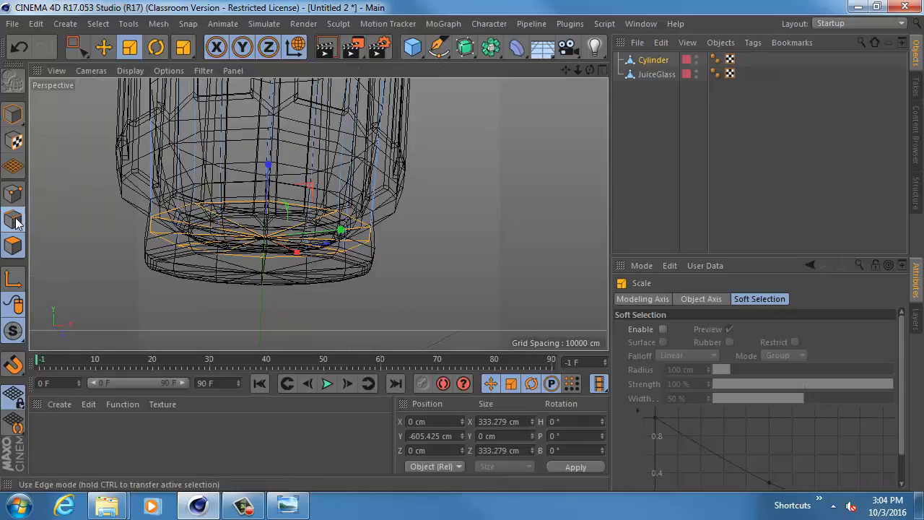
{"action": "left_click", "coordinate": [13, 220]}
{"action": "left_click", "coordinate": [184, 209]}
{"action": "double_click", "coordinate": [184, 209]}
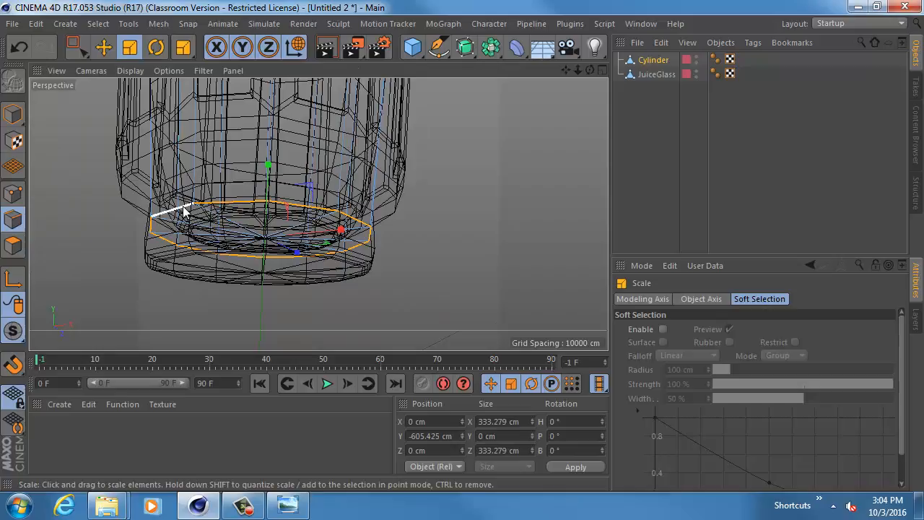
- In the Right view, bevel the Cylinder's bottom edge loop with an offset of about 59 cm and 9 subdivisions
{"action": "middle_click", "coordinate": [311, 200]}
{"action": "middle_click", "coordinate": [234, 288]}
{"action": "scroll", "coordinate": [317, 266], "scroll_direction": "up", "scroll_amount": 2}
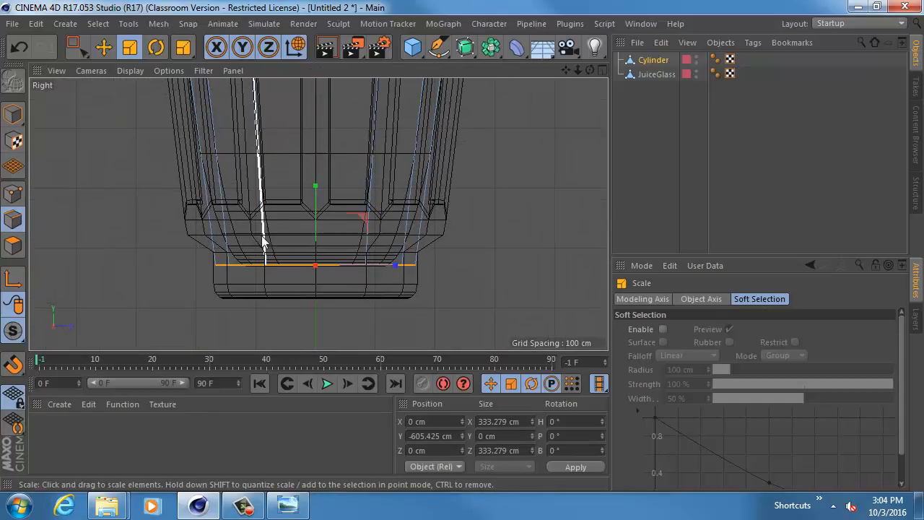
{"action": "key", "text": "m"}
{"action": "key", "text": "s"}
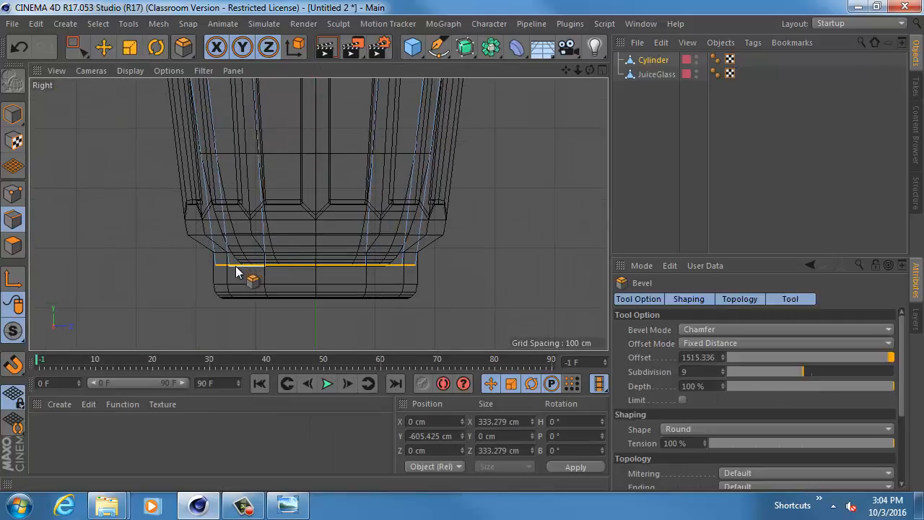
{"action": "left_click_drag", "start_coordinate": [236, 272], "coordinate": [276, 238]}
{"action": "left_click", "coordinate": [17, 121]}
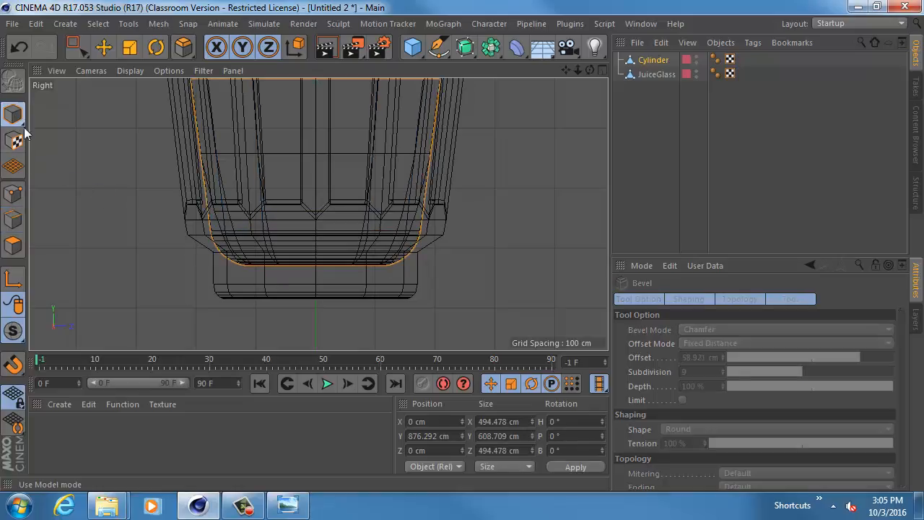
- Select the Cylinder's rounded bottom polygons in polygon mode and scale them down to about 307 cm across
{"action": "left_click", "coordinate": [13, 246]}
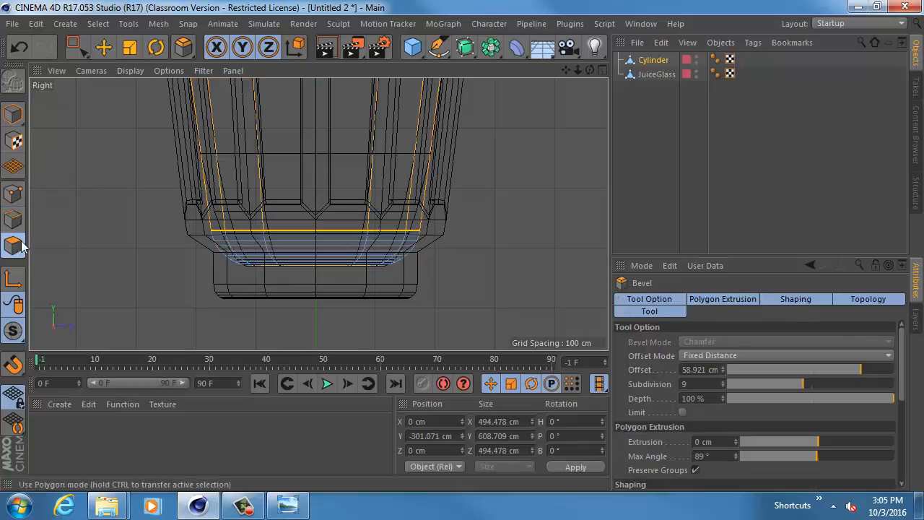
{"action": "key", "text": "0"}
{"action": "left_click_drag", "start_coordinate": [141, 197], "coordinate": [371, 283]}
{"action": "key", "text": "t"}
{"action": "middle_click_drag", "start_coordinate": [320, 131], "coordinate": [303, 373], "text": "alt"}
{"action": "middle_click", "coordinate": [359, 120]}
{"action": "middle_click", "coordinate": [270, 133]}
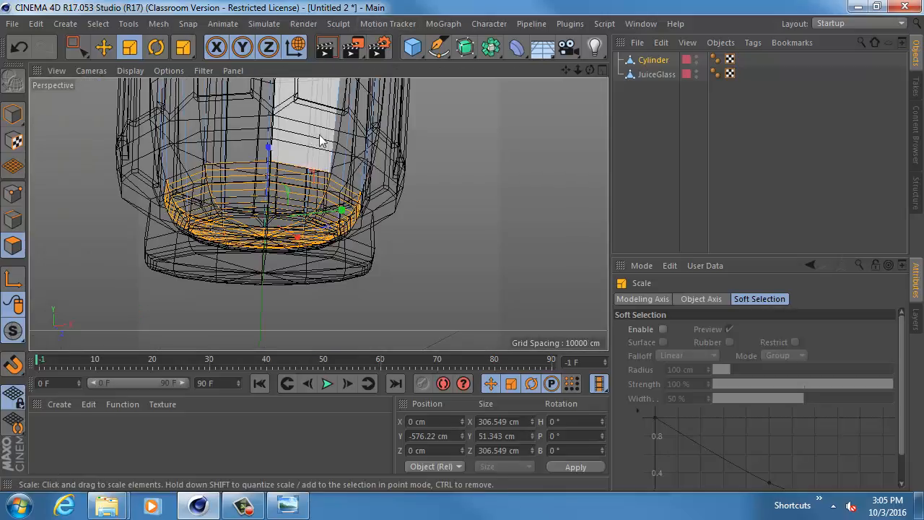
- Select the edge loop around the Cylinder's top cap in the Perspective view and bevel it with an offset of about 5.6 cm
{"action": "left_click_drag", "start_coordinate": [320, 137], "coordinate": [329, 217], "text": "alt"}
{"action": "right_click_drag", "start_coordinate": [419, 190], "coordinate": [267, 187], "text": "alt"}
{"action": "middle_click_drag", "start_coordinate": [318, 199], "coordinate": [303, 243], "text": "alt"}
{"action": "left_click_drag", "start_coordinate": [303, 243], "coordinate": [309, 306], "text": "alt"}
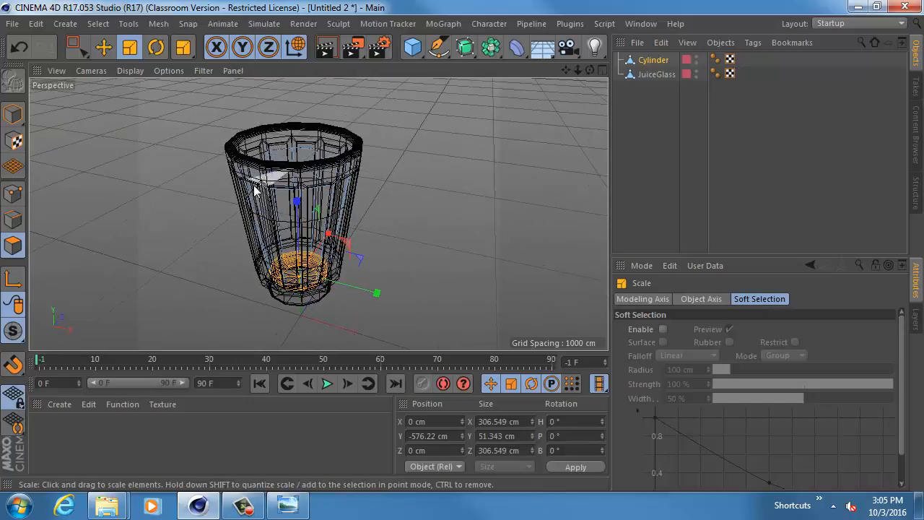
{"action": "left_click_drag", "start_coordinate": [221, 174], "coordinate": [295, 116], "text": "alt"}
{"action": "right_click_drag", "start_coordinate": [221, 149], "coordinate": [326, 178], "text": "alt"}
{"action": "middle_click_drag", "start_coordinate": [357, 188], "coordinate": [296, 151], "text": "alt"}
{"action": "left_click_drag", "start_coordinate": [306, 154], "coordinate": [307, 184], "text": "alt"}
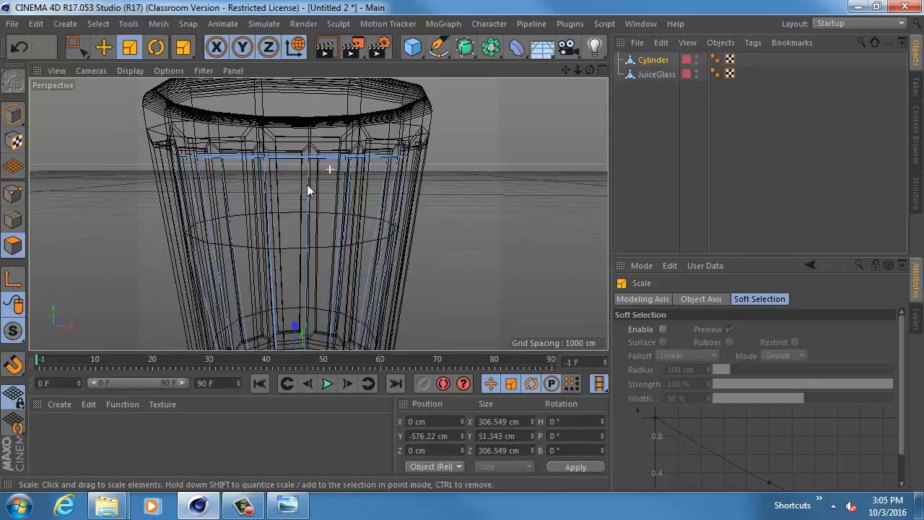
{"action": "right_click_drag", "start_coordinate": [307, 185], "coordinate": [286, 187], "text": "alt"}
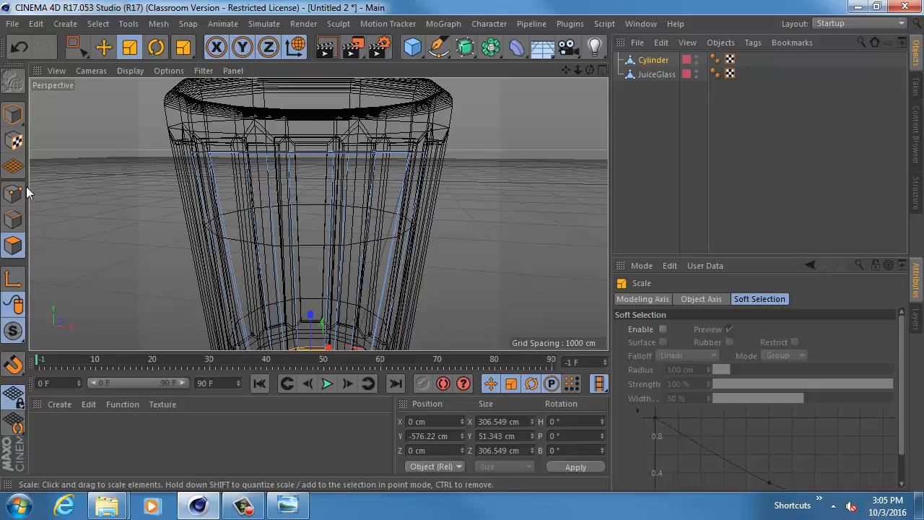
{"action": "middle_click_drag", "start_coordinate": [160, 150], "coordinate": [192, 208], "text": "alt"}
{"action": "right_click_drag", "start_coordinate": [192, 208], "coordinate": [241, 226], "text": "alt"}
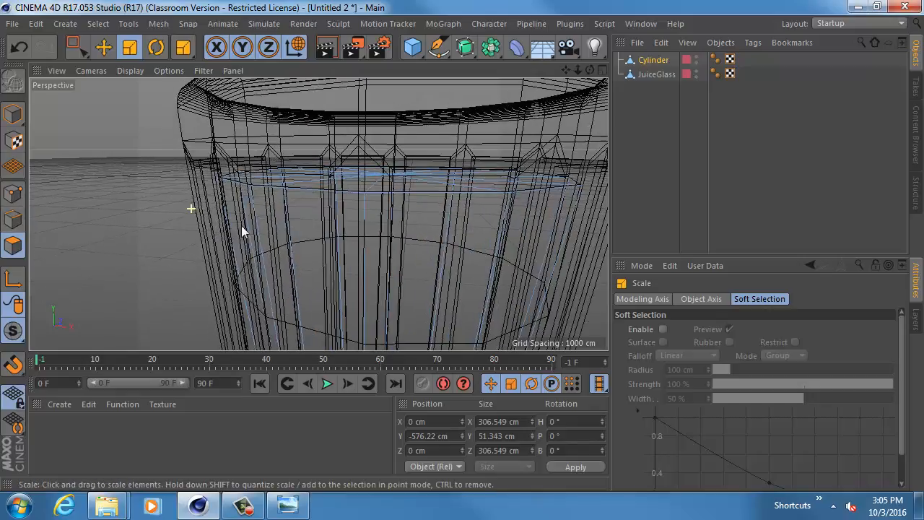
{"action": "left_click", "coordinate": [15, 220]}
{"action": "double_click", "coordinate": [318, 191]}
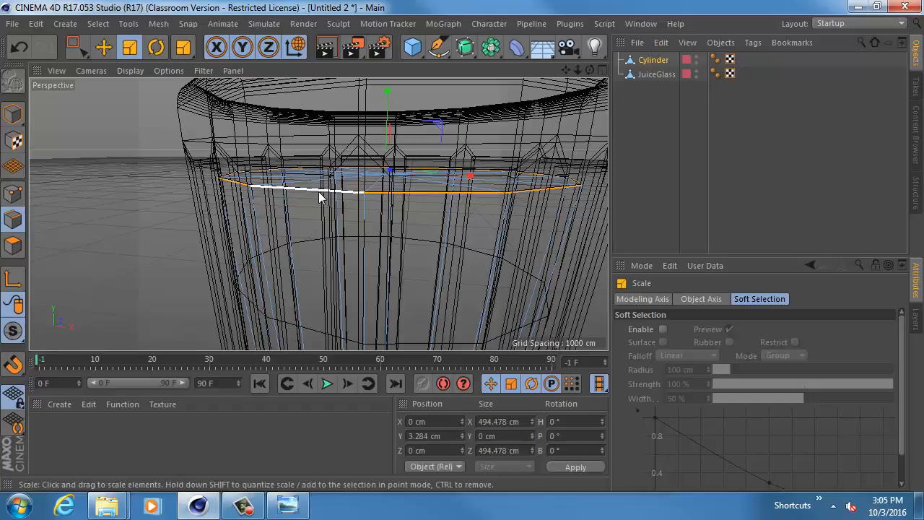
{"action": "key", "text": "m"}
{"action": "key", "text": "s"}
{"action": "mouse_move", "coordinate": [320, 196]}
{"action": "left_mouse_down"}
{"action": "mouse_move", "coordinate": [311, 201]}
{"action": "mouse_move", "coordinate": [319, 200]}
{"action": "left_mouse_up"}
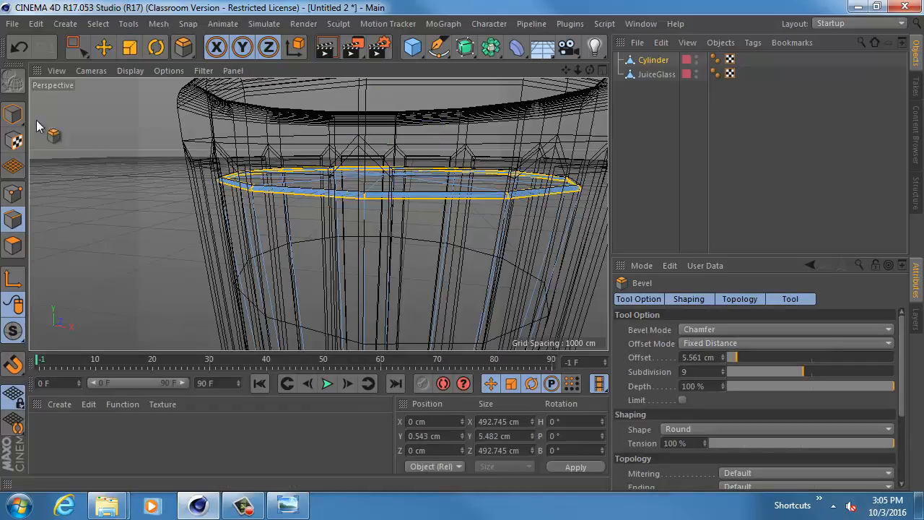
{"action": "left_click", "coordinate": [13, 113]}
{"action": "scroll", "coordinate": [349, 226], "scroll_direction": "down", "scroll_amount": 10}
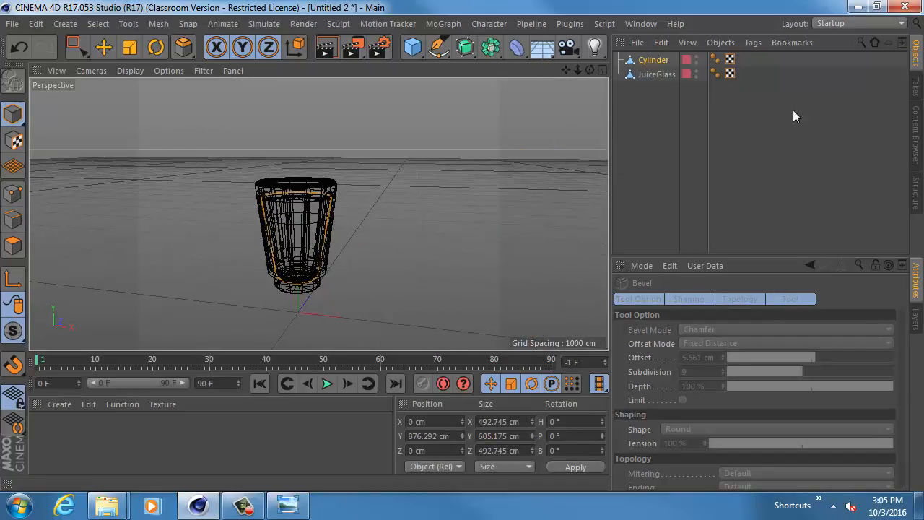
- Turn off solo for the JuiceGlass layer and display the Perspective view in Gouraud Shading (Lines)
{"action": "left_click", "coordinate": [917, 318]}
{"action": "left_click", "coordinate": [700, 303]}
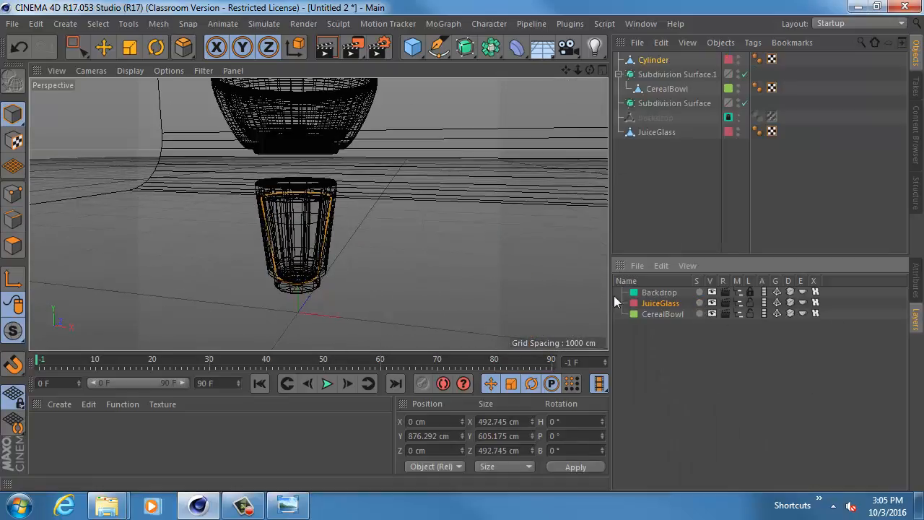
{"action": "left_click", "coordinate": [130, 71]}
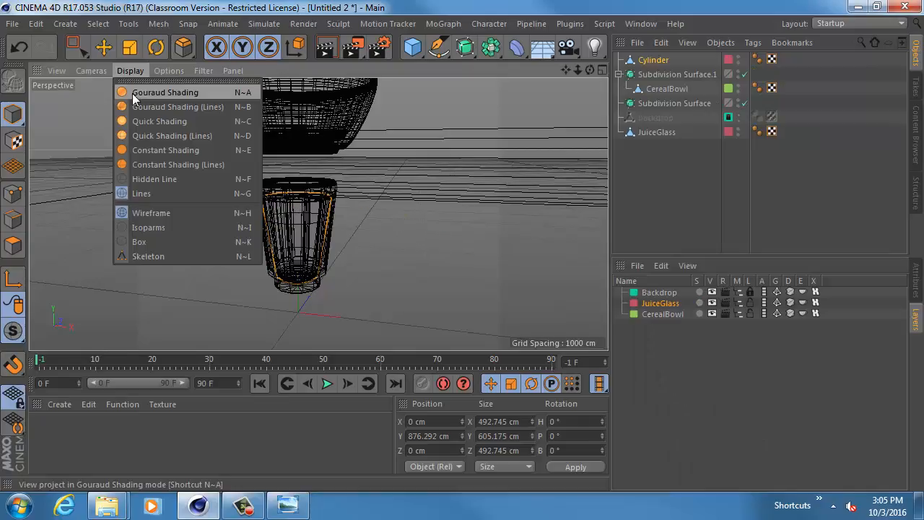
{"action": "left_click", "coordinate": [137, 106]}
{"action": "mouse_move", "coordinate": [305, 206]}
{"action": "left_mouse_down", "text": "alt"}
{"action": "mouse_move", "coordinate": [262, 237]}
{"action": "mouse_move", "coordinate": [276, 239]}
{"action": "left_mouse_up", "text": "alt"}
{"action": "right_click_drag", "start_coordinate": [276, 238], "coordinate": [318, 230], "text": "alt"}
{"action": "middle_click_drag", "start_coordinate": [375, 185], "coordinate": [307, 226], "text": "alt"}
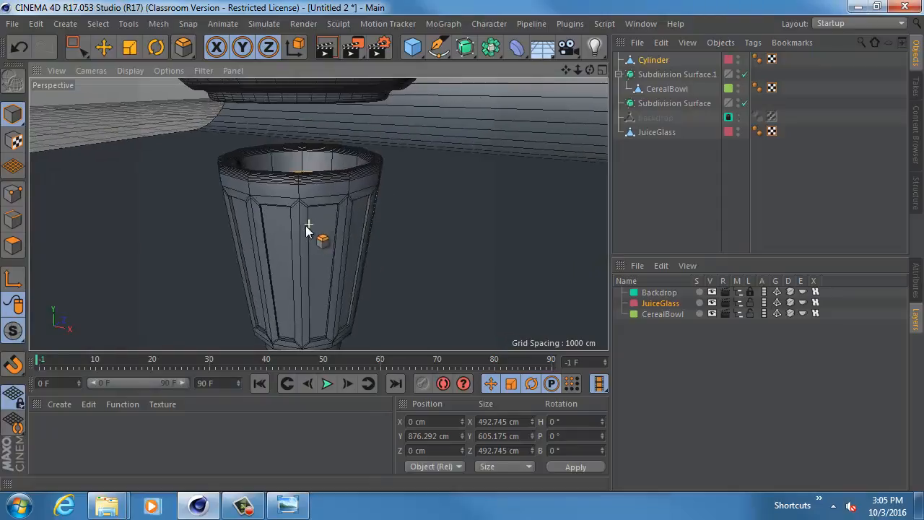
{"action": "left_click_drag", "start_coordinate": [307, 227], "coordinate": [408, 226], "text": "alt"}
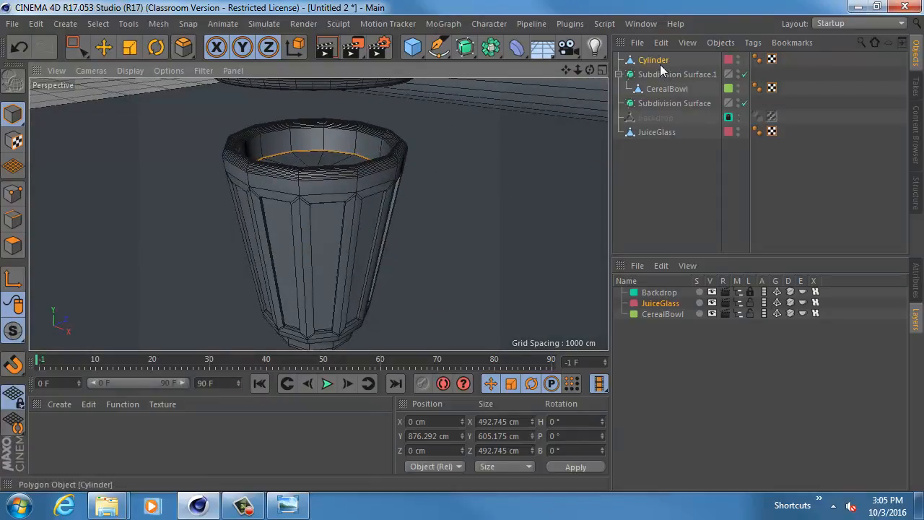
- Place both JuiceGlass and the Cylinder inside the empty Subdivision Surface
{"action": "left_click", "coordinate": [661, 86]}
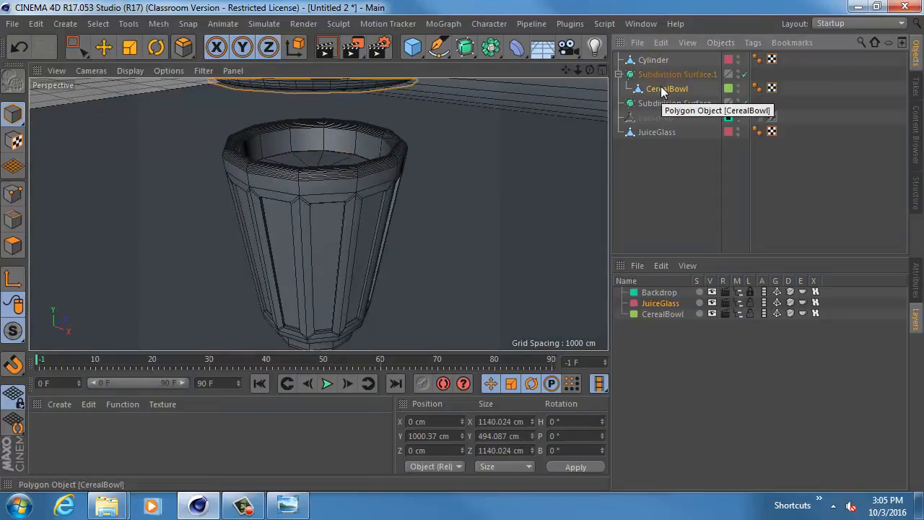
{"action": "left_click", "coordinate": [662, 133]}
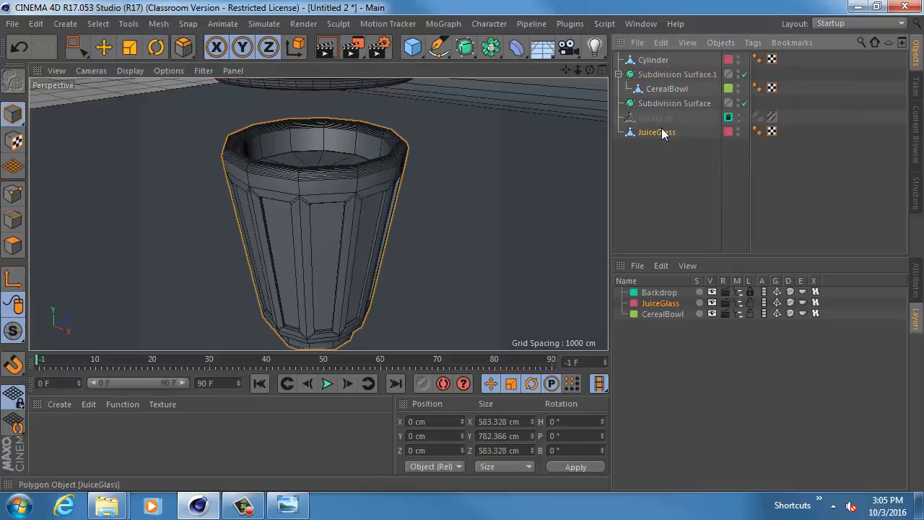
{"action": "left_click", "coordinate": [653, 60]}
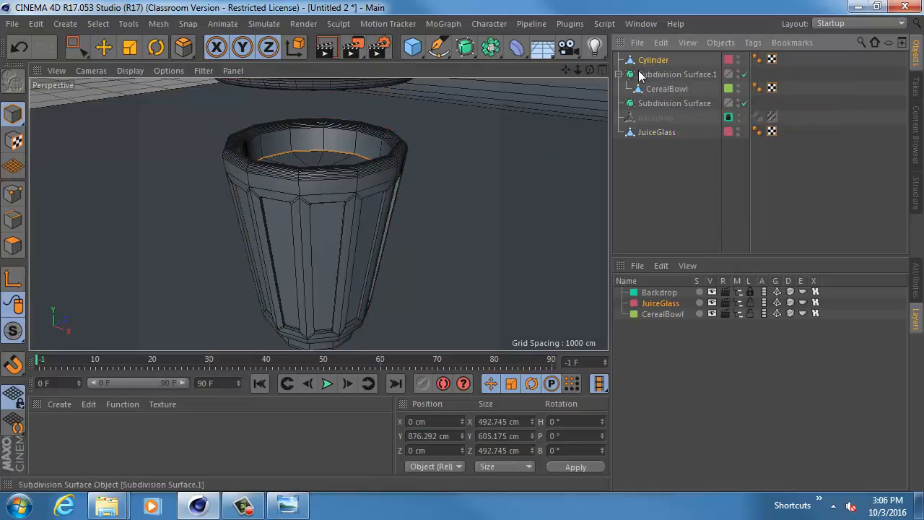
{"action": "left_click_drag", "start_coordinate": [668, 105], "coordinate": [663, 89]}
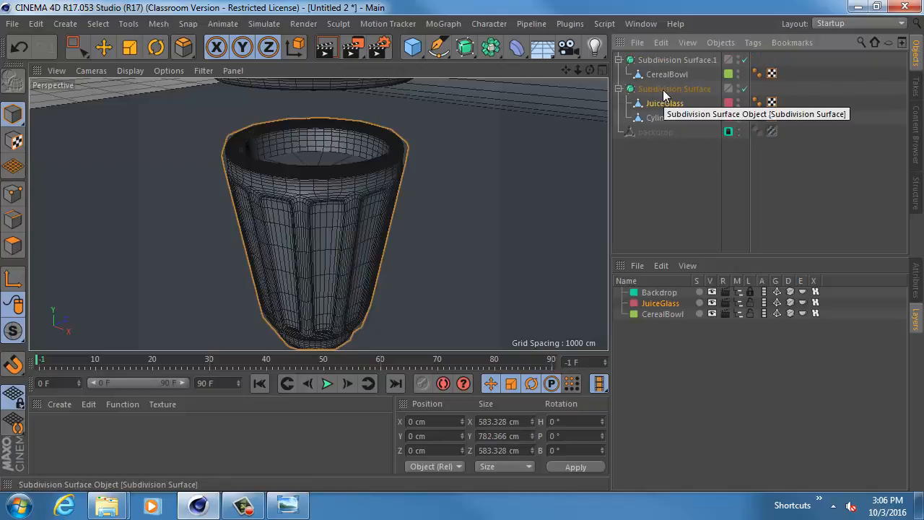
{"action": "left_click", "coordinate": [663, 89]}
- Toggle the Subdivision Surface off and back on to compare the glass and juice with and without smoothing
{"action": "left_click_drag", "start_coordinate": [491, 128], "coordinate": [338, 190], "text": "alt"}
{"action": "middle_click_drag", "start_coordinate": [337, 190], "coordinate": [371, 194], "text": "alt"}
{"action": "right_click_drag", "start_coordinate": [372, 195], "coordinate": [462, 210], "text": "alt"}
{"action": "left_click", "coordinate": [745, 88]}
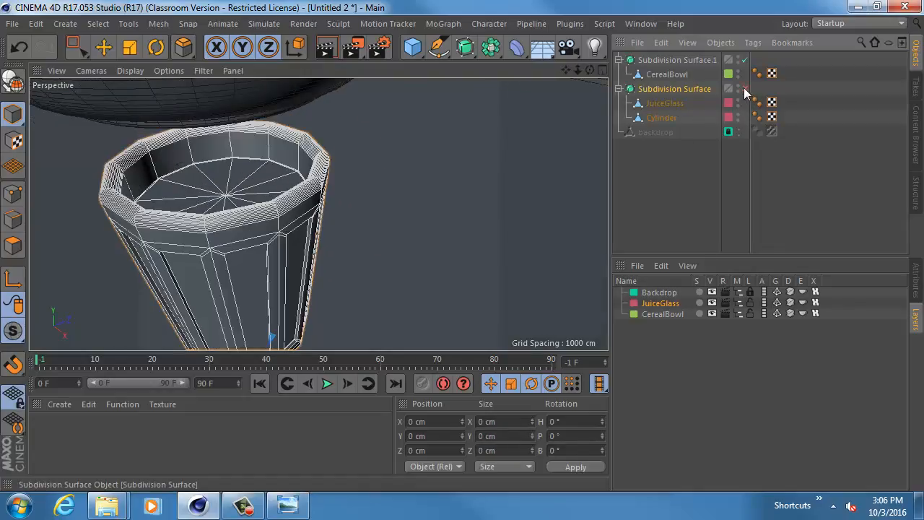
{"action": "left_click", "coordinate": [745, 88]}
- Try nesting JuiceGlass under the Cylinder within the Subdivision Surface to smooth both meshes
{"action": "left_click_drag", "start_coordinate": [683, 105], "coordinate": [668, 118]}
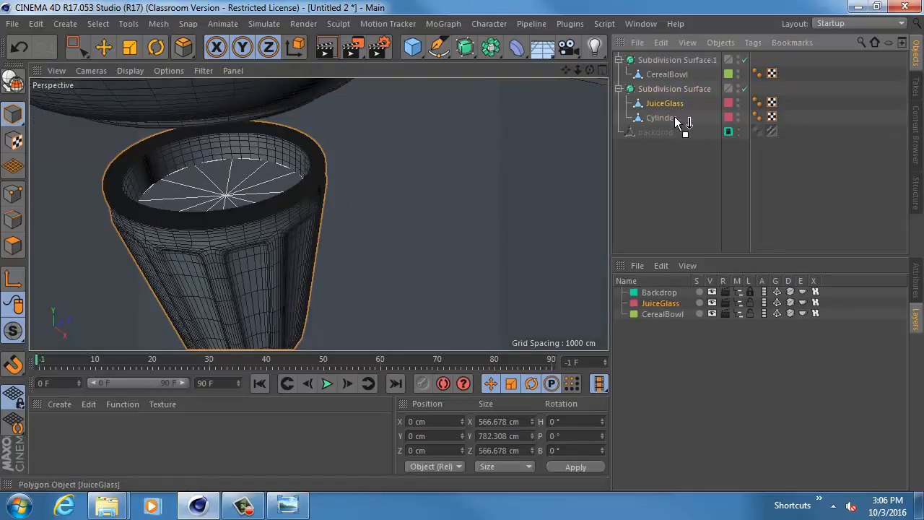
{"action": "middle_click_drag", "start_coordinate": [320, 195], "coordinate": [374, 203], "text": "alt"}
{"action": "right_click_drag", "start_coordinate": [374, 204], "coordinate": [389, 210], "text": "alt"}
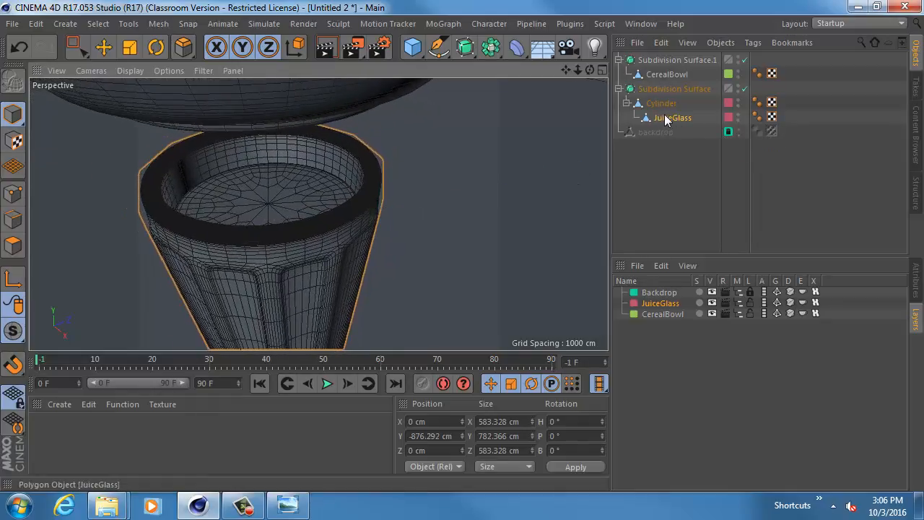
{"action": "key", "text": "ctrl+z"}
- Move the Cylinder out of the glass's Subdivision Surface and place it inside a new Subdivision Surface of its own
{"action": "left_click_drag", "start_coordinate": [665, 119], "coordinate": [662, 164]}
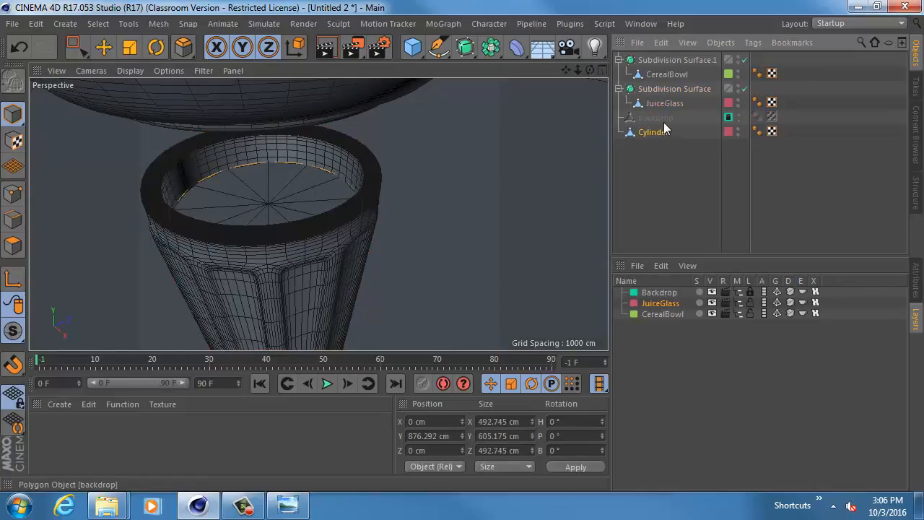
{"action": "left_click", "coordinate": [467, 52], "text": "alt"}
{"action": "left_click", "coordinate": [656, 178]}
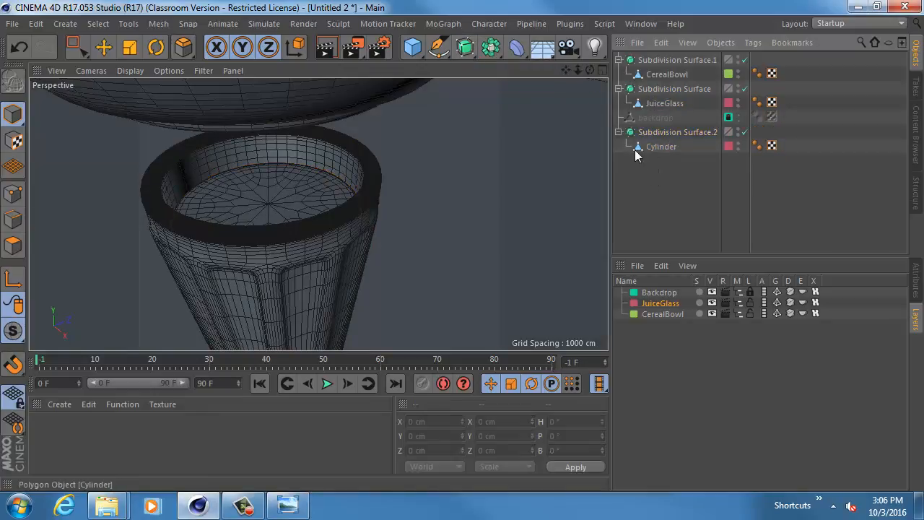
- Rename the Cylinder's Subdivision Surface to OJ and JuiceGlass's to Glass, and collapse both hierarchies
{"action": "left_click", "coordinate": [637, 131]}
{"action": "double_click", "coordinate": [660, 132]}
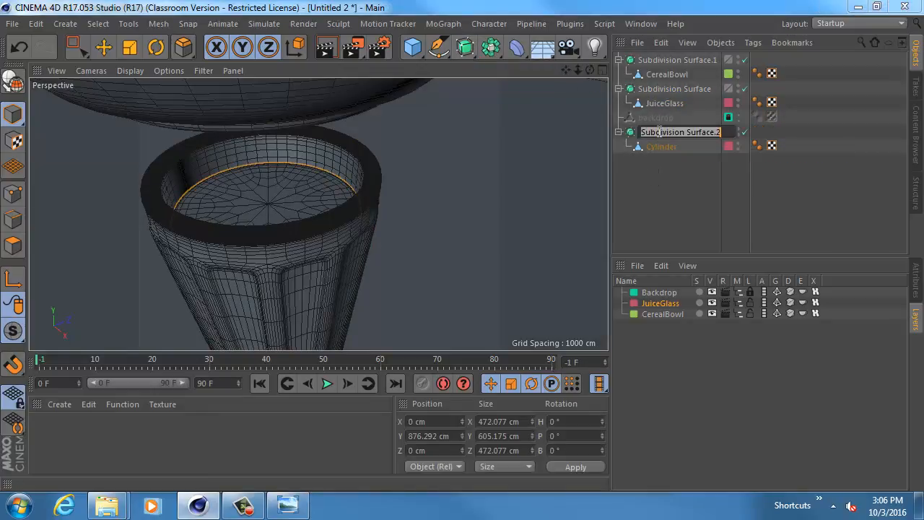
{"action": "type", "text": "OJ"}
{"action": "key", "text": "Return"}
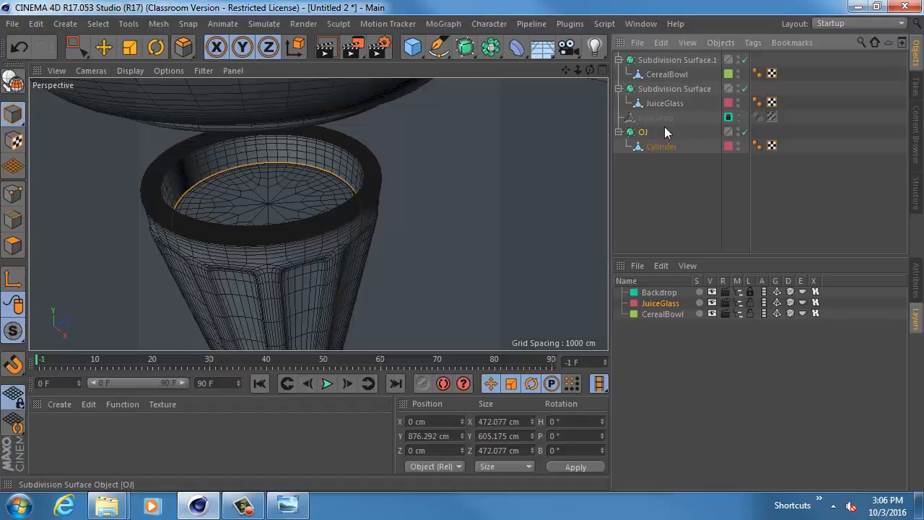
{"action": "double_click", "coordinate": [658, 88]}
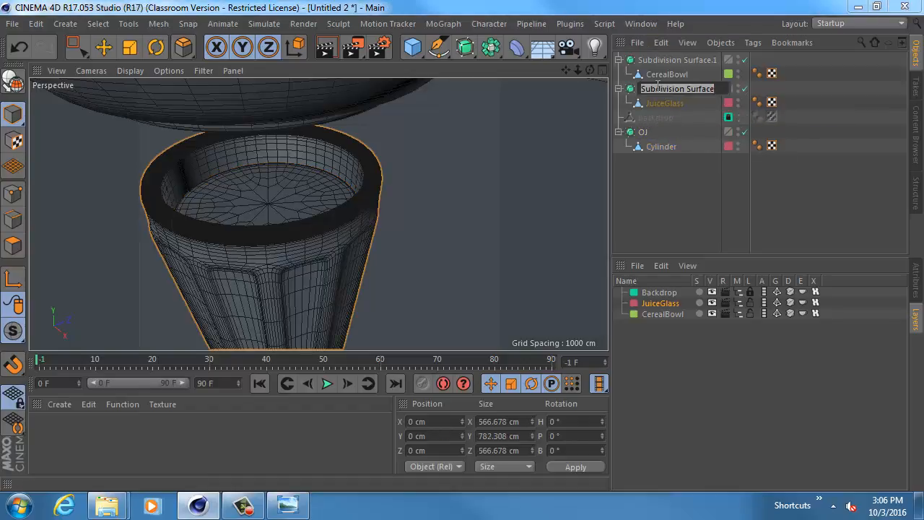
{"action": "type", "text": "Glass"}
{"action": "key", "text": "Return"}
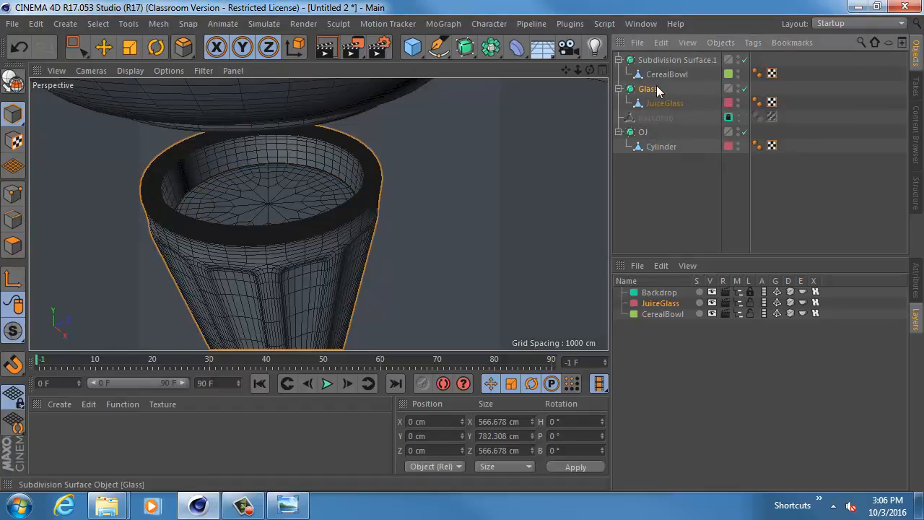
{"action": "left_click", "coordinate": [619, 88]}
{"action": "left_click", "coordinate": [619, 118]}
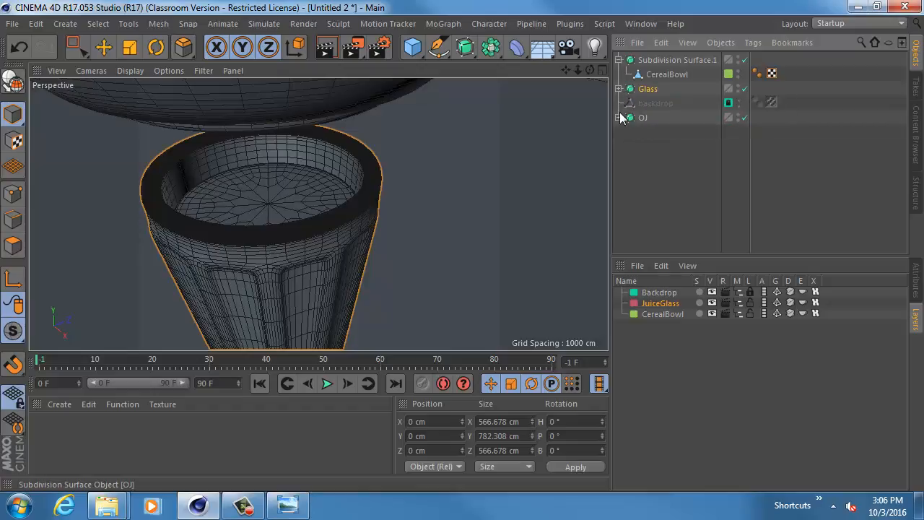
- Hide the CerealBowl layer in the viewport and assign the bowl's Subdivision Surface to that layer
{"action": "left_click", "coordinate": [643, 119]}
{"action": "right_click_drag", "start_coordinate": [463, 192], "coordinate": [422, 189], "text": "alt"}
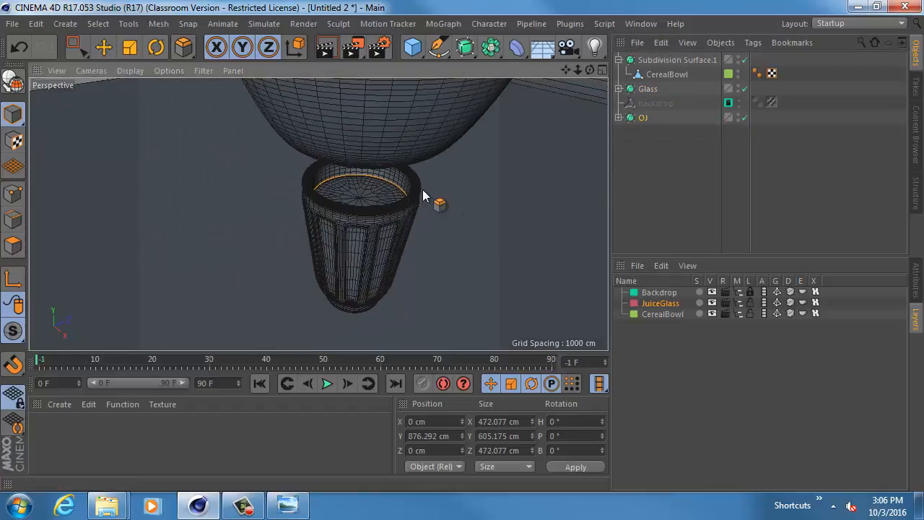
{"action": "mouse_move", "coordinate": [422, 190]}
{"action": "left_mouse_down", "text": "alt"}
{"action": "mouse_move", "coordinate": [389, 179]}
{"action": "mouse_move", "coordinate": [414, 177]}
{"action": "left_mouse_up", "text": "alt"}
{"action": "left_click_drag", "start_coordinate": [458, 129], "coordinate": [563, 275], "text": "alt"}
{"action": "left_click", "coordinate": [711, 313]}
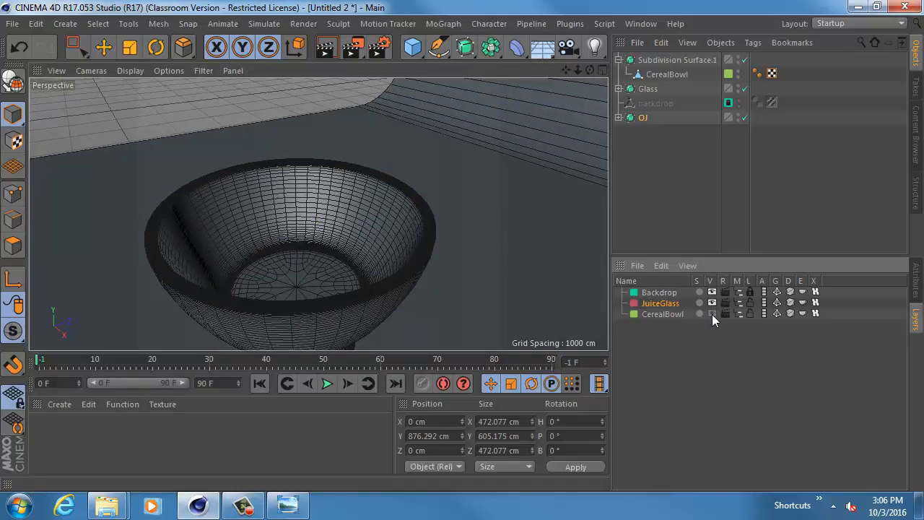
{"action": "left_click", "coordinate": [671, 60]}
{"action": "right_click", "coordinate": [668, 315]}
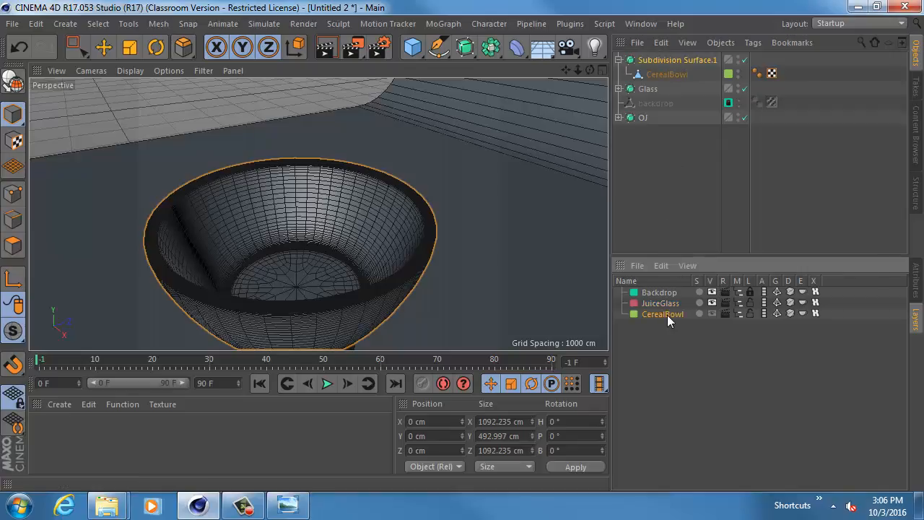
{"action": "left_click", "coordinate": [681, 282]}
- Add a cube primitive and raise it to about 1037 cm in Y, at the rim of the glass
{"action": "left_click_drag", "start_coordinate": [542, 261], "coordinate": [475, 189], "text": "alt"}
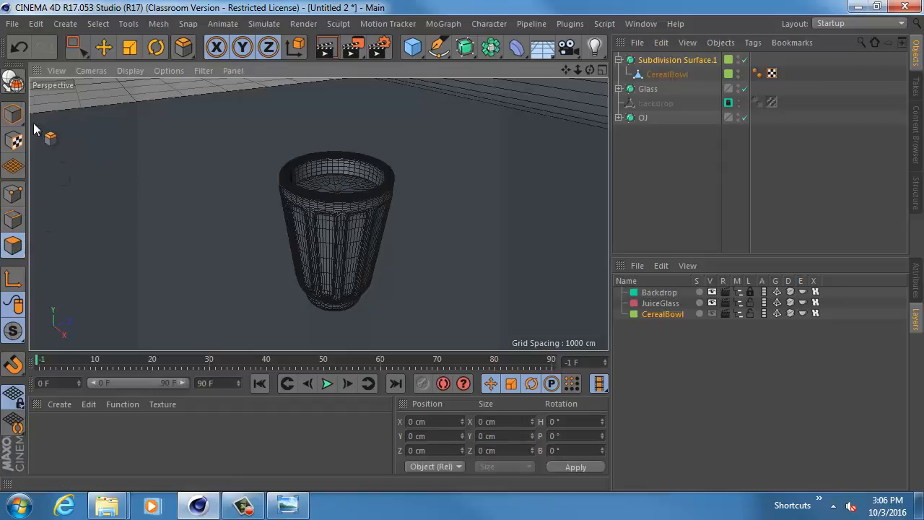
{"action": "left_click_drag", "start_coordinate": [276, 156], "coordinate": [356, 139], "text": "alt"}
{"action": "left_click", "coordinate": [65, 23]}
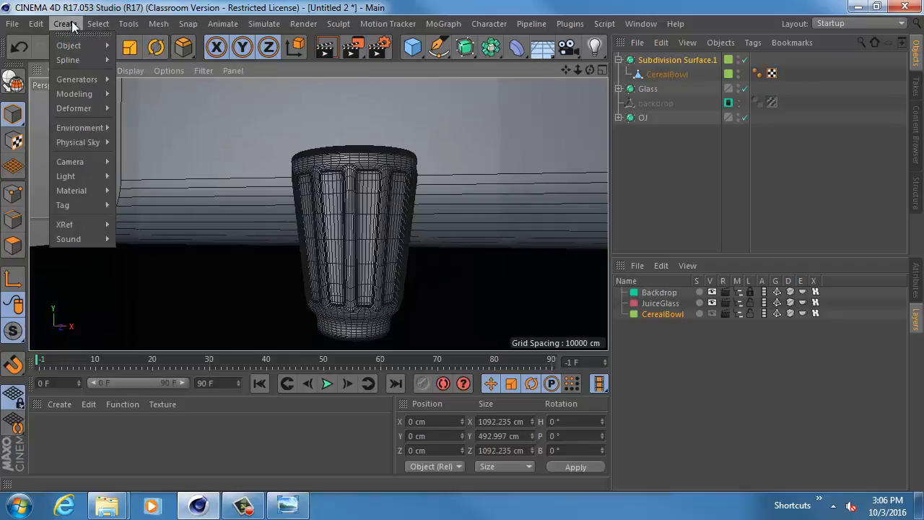
{"action": "mouse_move", "coordinate": [81, 50]}
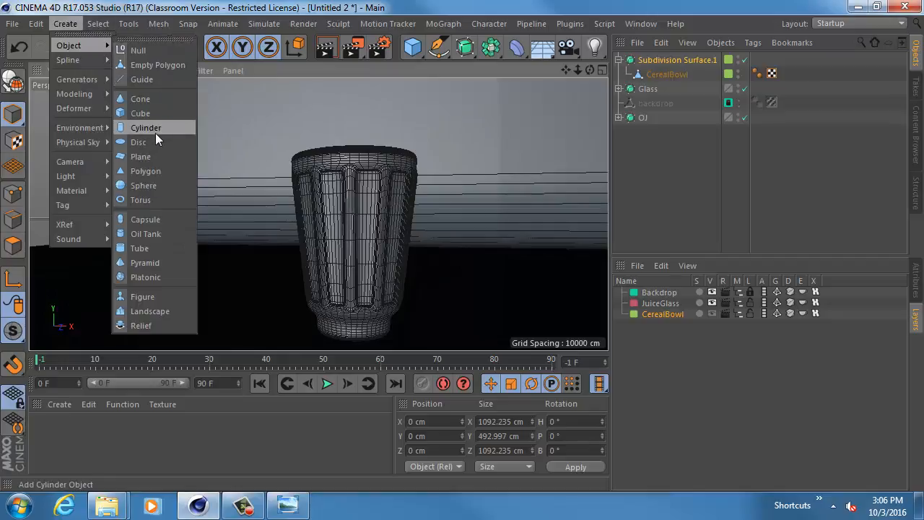
{"action": "left_click", "coordinate": [151, 113]}
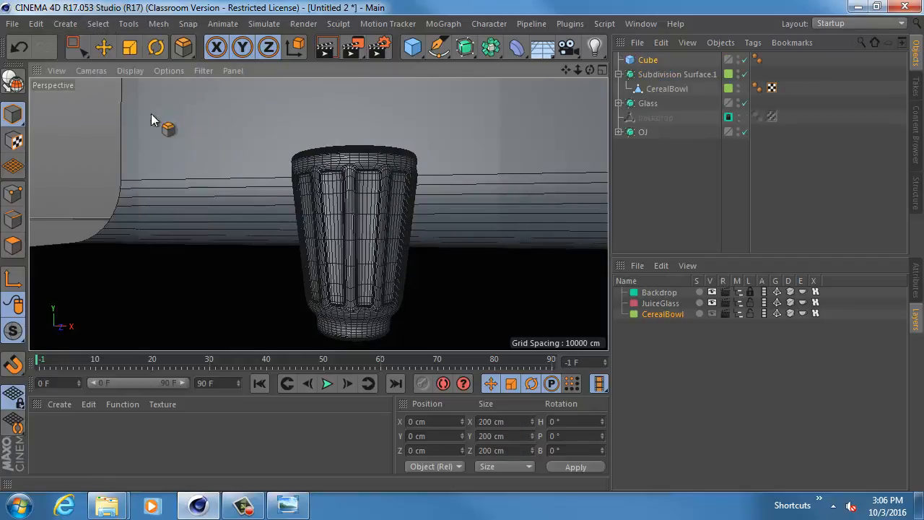
{"action": "left_click_drag", "start_coordinate": [388, 237], "coordinate": [352, 57], "text": "alt"}
{"action": "key", "text": "e"}
{"action": "left_click_drag", "start_coordinate": [350, 277], "coordinate": [355, 325], "text": "alt"}
{"action": "middle_click_drag", "start_coordinate": [361, 209], "coordinate": [345, 237], "text": "alt"}
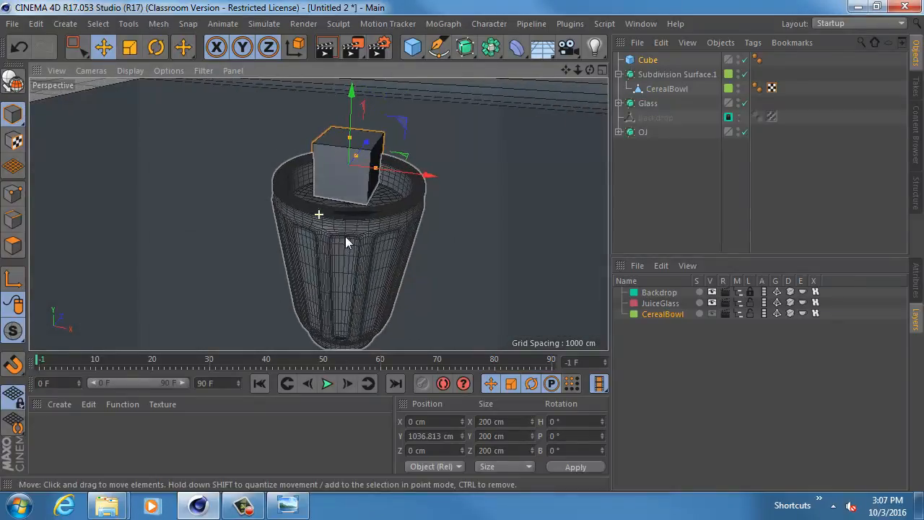
- Resize the cube into a thin post 50 cm in X, about 203 cm in Y and 50 cm in Z
{"action": "left_click_drag", "start_coordinate": [376, 171], "coordinate": [422, 218], "text": "alt"}
{"action": "left_click", "coordinate": [916, 278]}
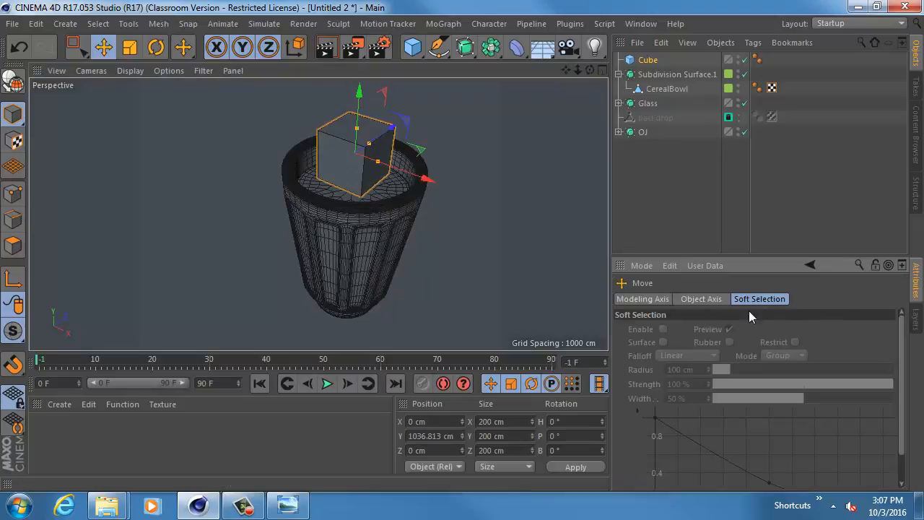
{"action": "left_click", "coordinate": [648, 299]}
{"action": "left_click", "coordinate": [648, 60]}
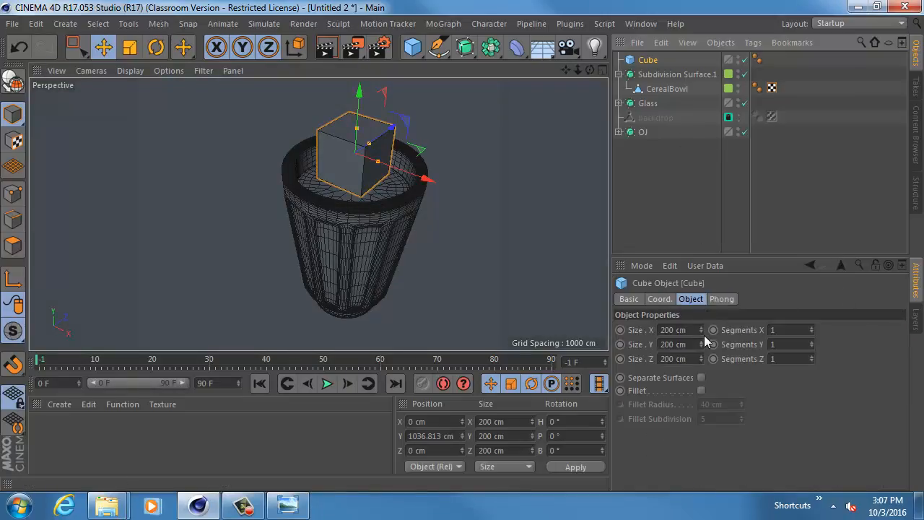
{"action": "left_click_drag", "start_coordinate": [701, 344], "coordinate": [695, 313]}
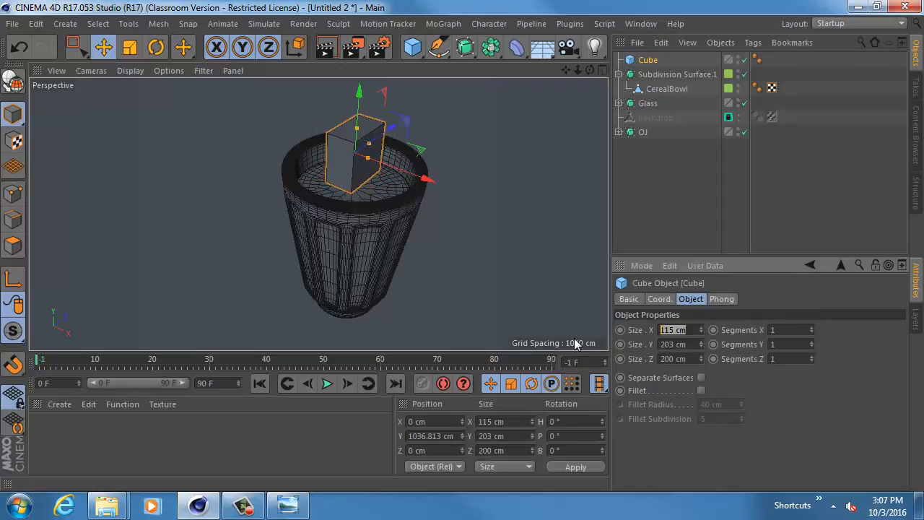
{"action": "type", "text": "30"}
{"action": "key", "text": "Tab"}
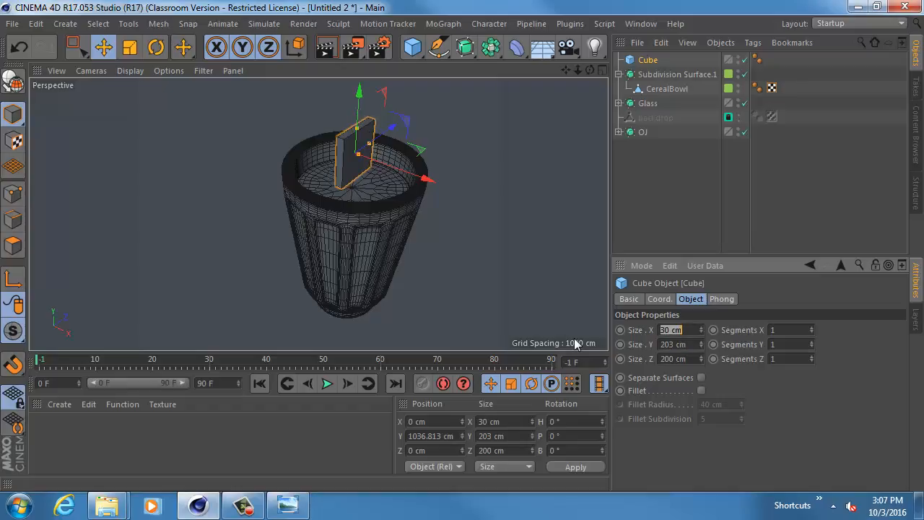
{"action": "type", "text": "50"}
{"action": "key", "text": "Tab"}
{"action": "type", "text": "50"}
{"action": "key", "text": "Return"}
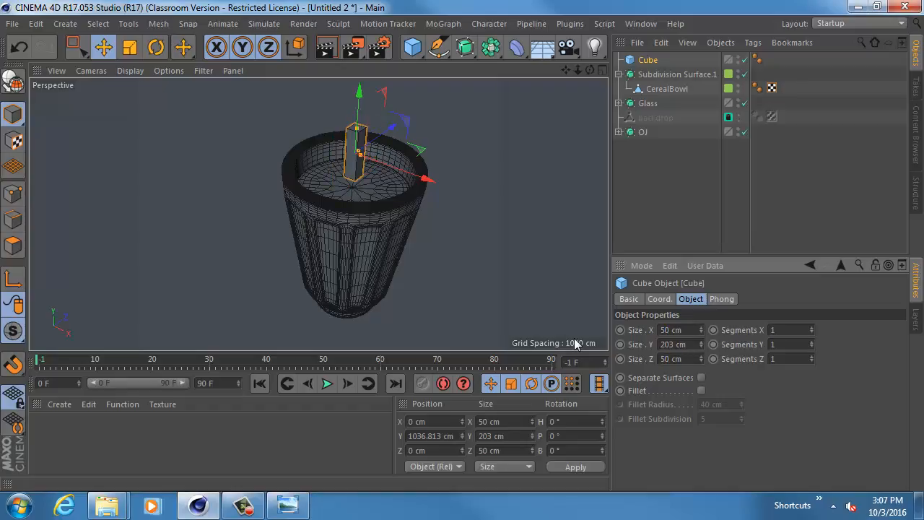
- Lengthen the cube to about 851 cm in Y and lower it into the glass to about Y 736 cm
{"action": "left_click_drag", "start_coordinate": [436, 185], "coordinate": [377, 109], "text": "alt"}
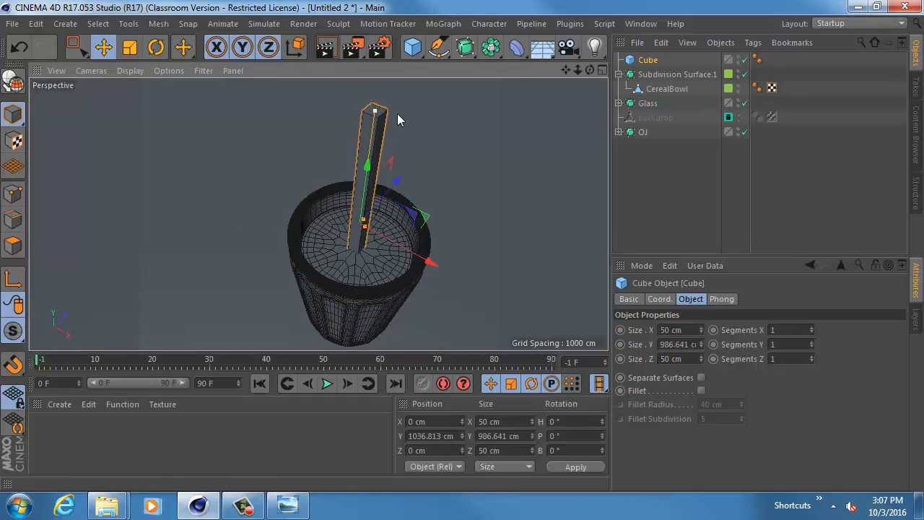
{"action": "left_click_drag", "start_coordinate": [385, 210], "coordinate": [401, 167], "text": "alt"}
{"action": "middle_click", "coordinate": [390, 172]}
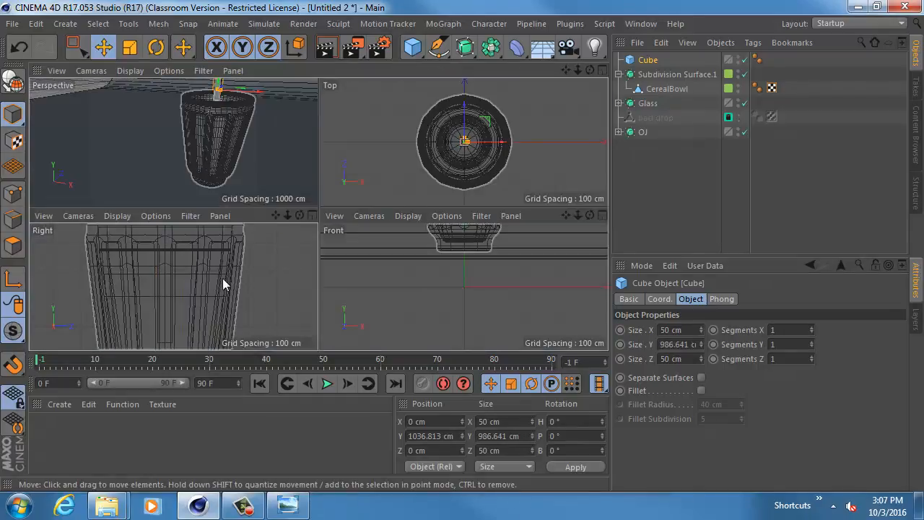
{"action": "middle_click", "coordinate": [223, 282]}
{"action": "middle_click_drag", "start_coordinate": [318, 230], "coordinate": [289, 211], "text": "alt"}
{"action": "right_click_drag", "start_coordinate": [289, 212], "coordinate": [338, 203], "text": "alt"}
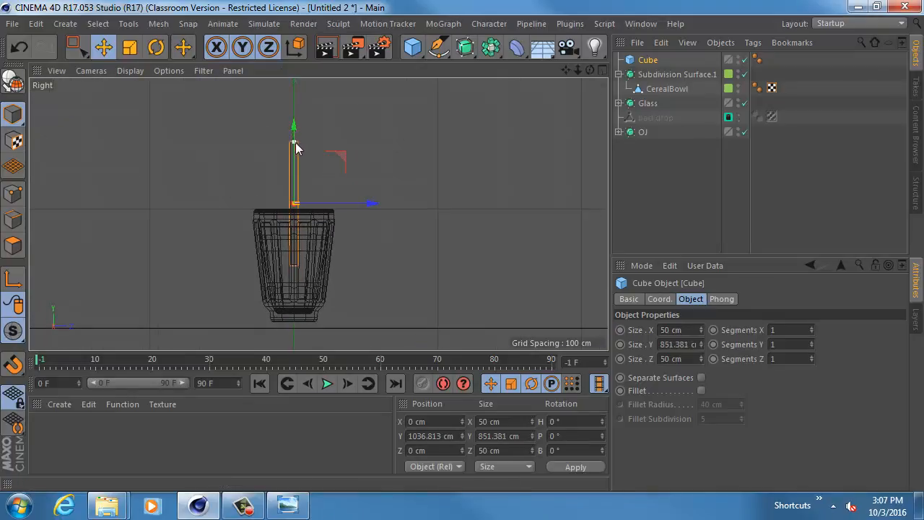
{"action": "left_click_drag", "start_coordinate": [297, 137], "coordinate": [296, 176]}
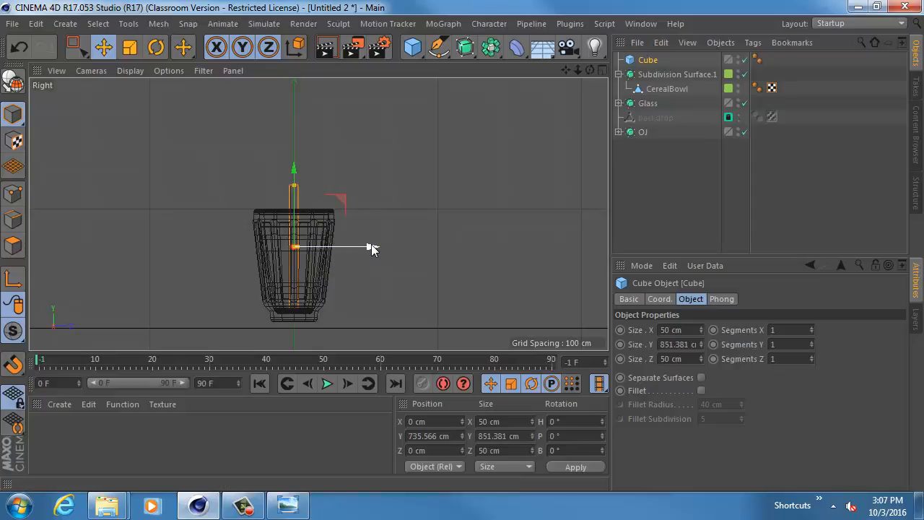
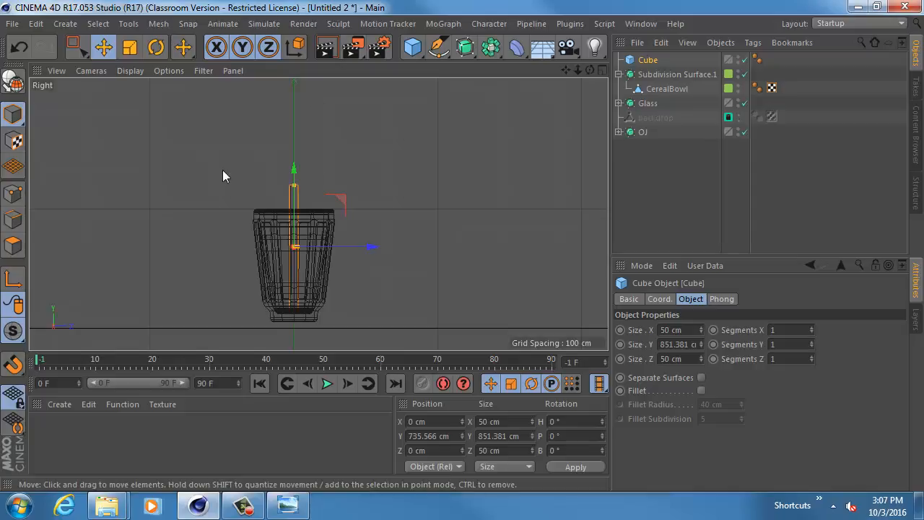
- Make the cube editable and select its top polygon
{"action": "scroll", "coordinate": [307, 192], "scroll_direction": "up", "scroll_amount": 8}
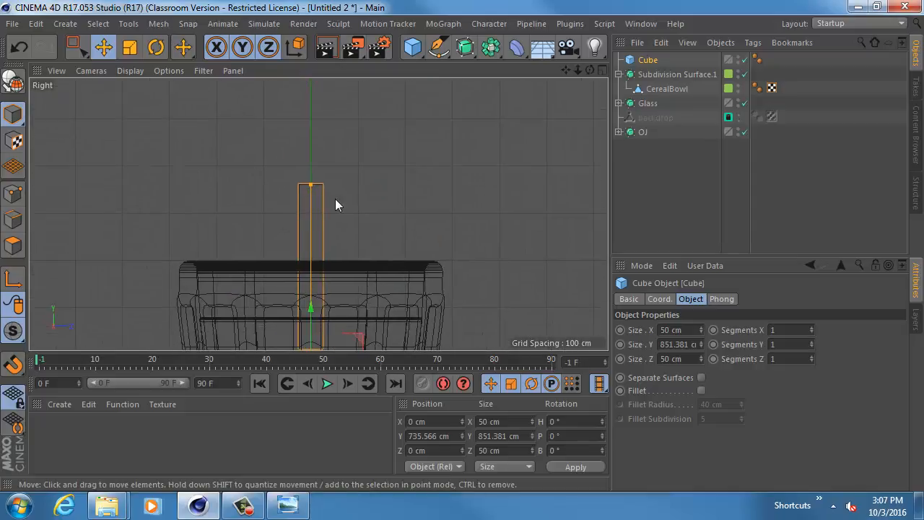
{"action": "key", "text": "c"}
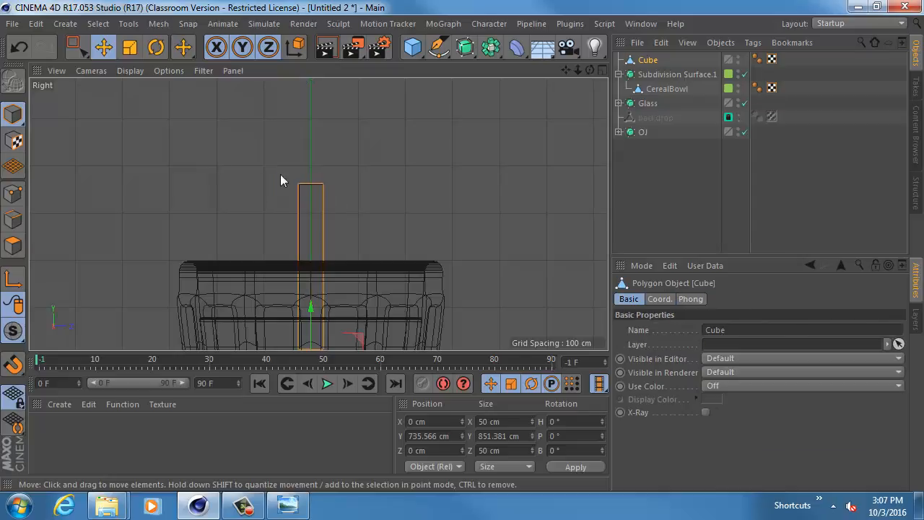
{"action": "left_click", "coordinate": [13, 245]}
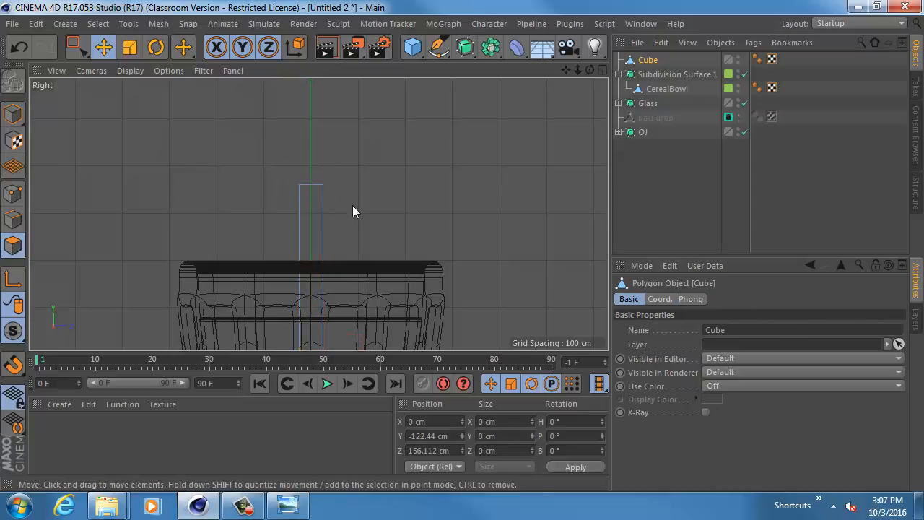
{"action": "key", "text": "0"}
{"action": "left_click_drag", "start_coordinate": [322, 202], "coordinate": [263, 168]}
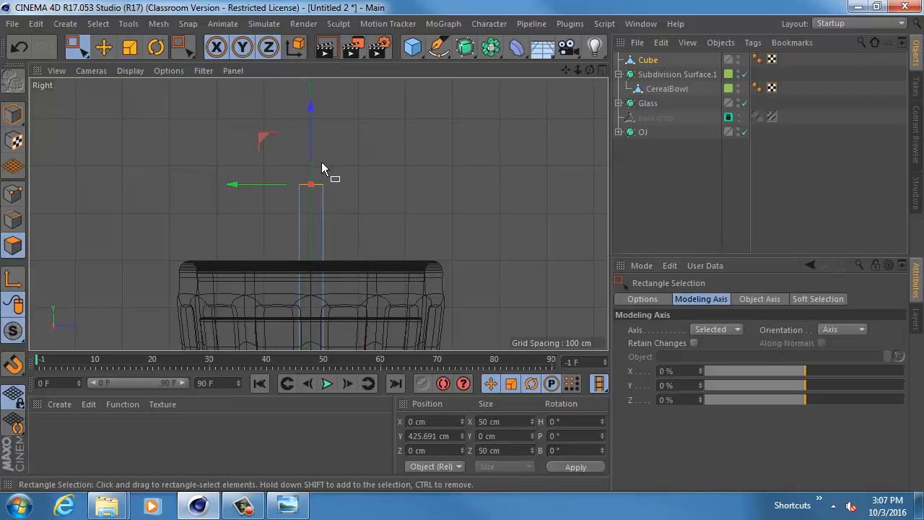
- Extrude the cube's top polygon upward by about 49.3 cm
{"action": "key", "text": "d"}
{"action": "middle_click", "coordinate": [323, 165]}
{"action": "middle_click", "coordinate": [249, 147]}
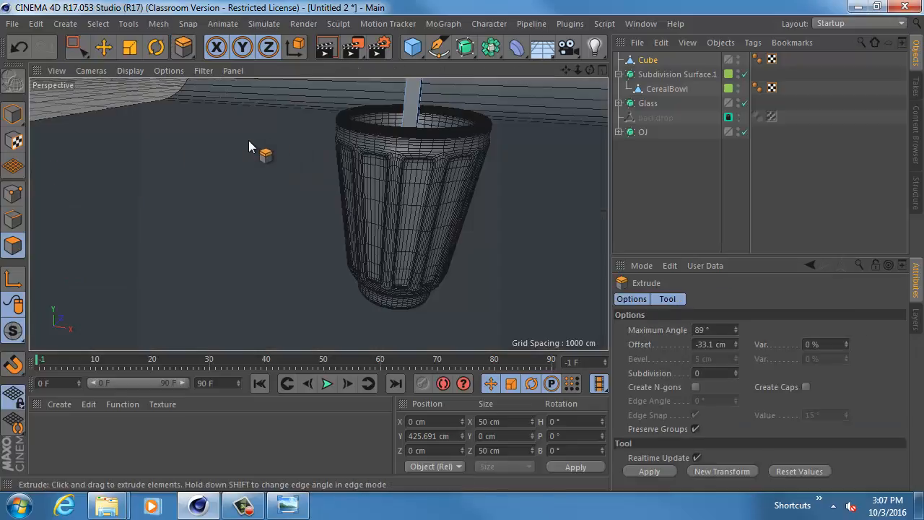
{"action": "scroll", "coordinate": [352, 181], "scroll_direction": "up", "scroll_amount": 10}
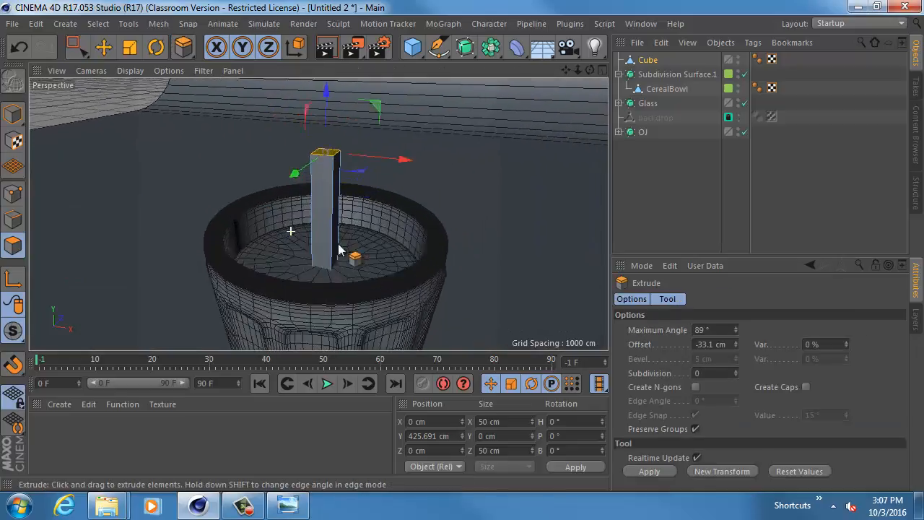
{"action": "middle_click_drag", "start_coordinate": [355, 192], "coordinate": [293, 330], "text": "alt"}
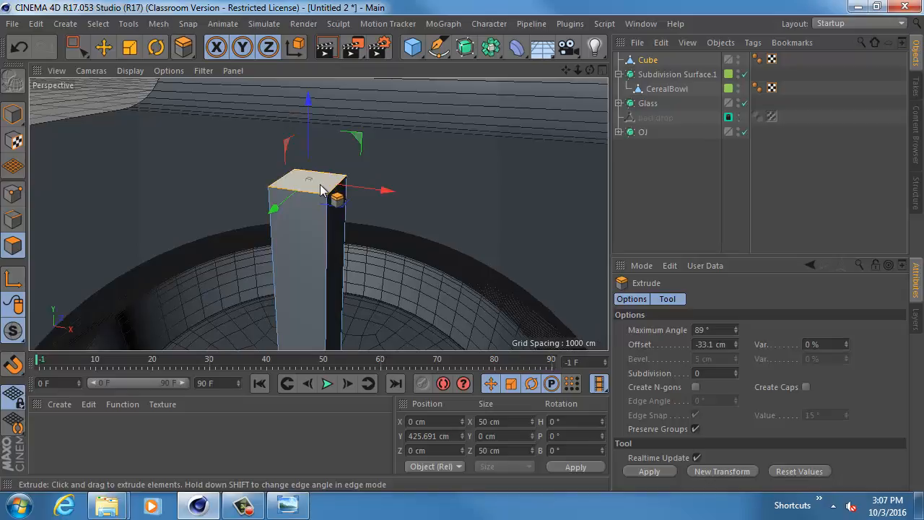
{"action": "left_click_drag", "start_coordinate": [320, 186], "coordinate": [315, 182]}
- Tilt the extruded top face toward positive X and shift it to about X 16 cm, Y 461 cm
{"action": "key", "text": "r"}
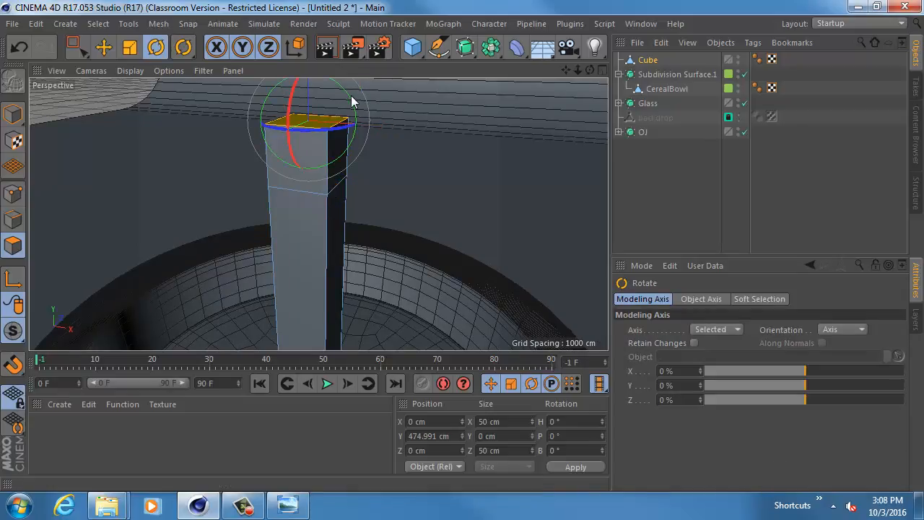
{"action": "left_click_drag", "start_coordinate": [351, 97], "coordinate": [361, 132]}
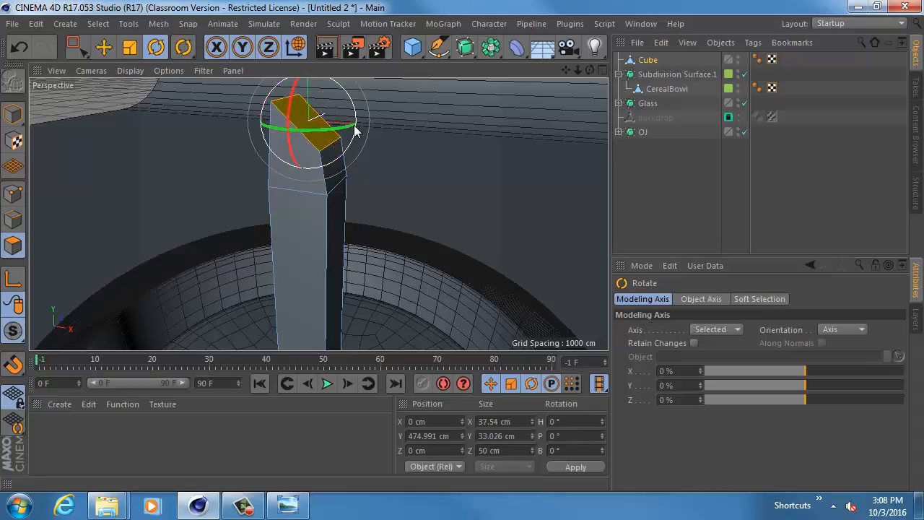
{"action": "key", "text": "e"}
{"action": "left_click_drag", "start_coordinate": [289, 97], "coordinate": [392, 131]}
- In the front view, rotate the tilted face about 10.5° further and move it to about X 26 cm, Y 461 cm
{"action": "middle_click", "coordinate": [362, 145]}
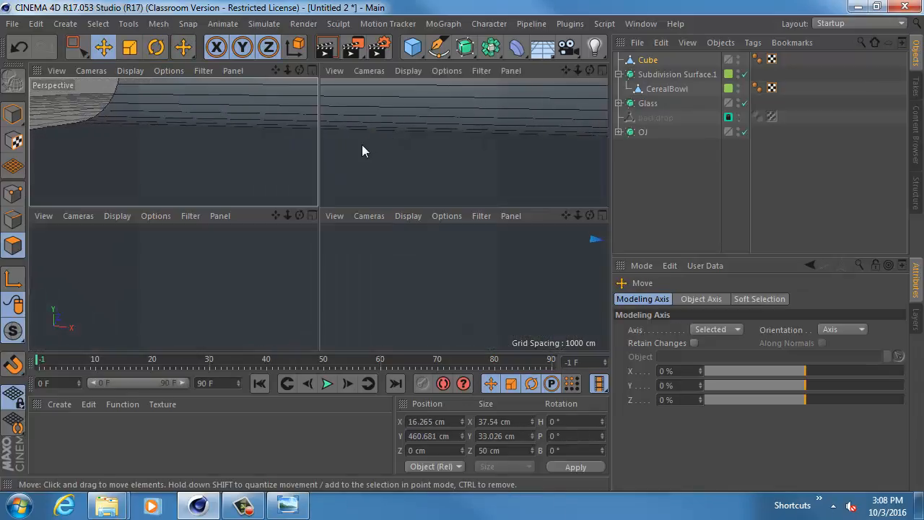
{"action": "middle_click", "coordinate": [406, 272]}
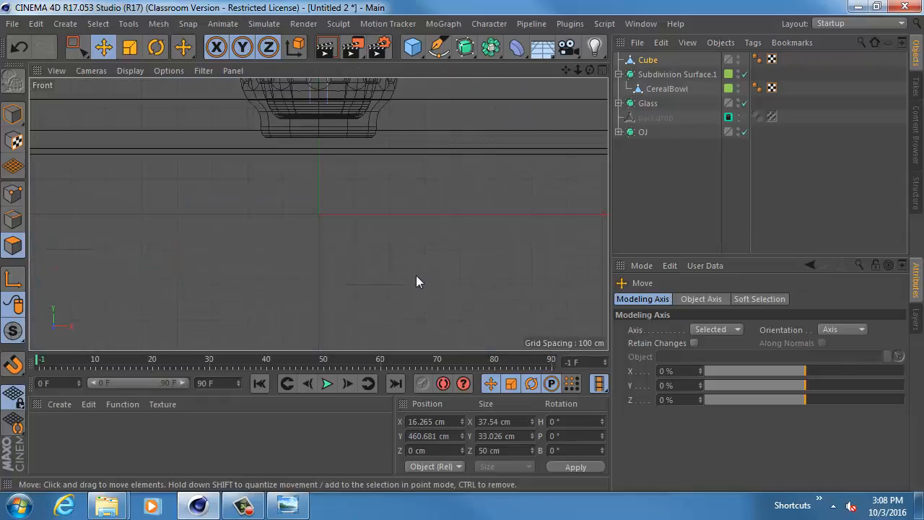
{"action": "scroll", "coordinate": [436, 171], "scroll_direction": "up", "scroll_amount": 6}
{"action": "middle_click_drag", "start_coordinate": [411, 224], "coordinate": [402, 285], "text": "alt"}
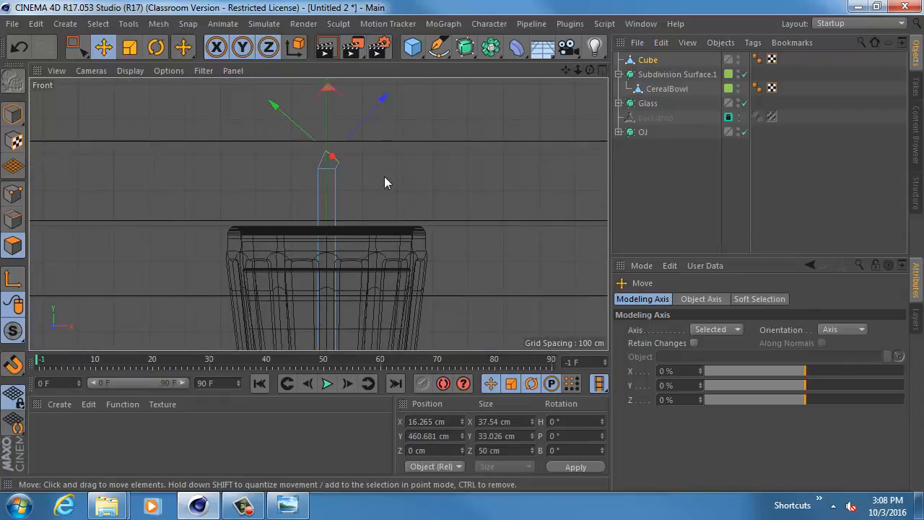
{"action": "scroll", "coordinate": [384, 177], "scroll_direction": "up", "scroll_amount": 3}
{"action": "middle_click_drag", "start_coordinate": [401, 141], "coordinate": [402, 198], "text": "alt"}
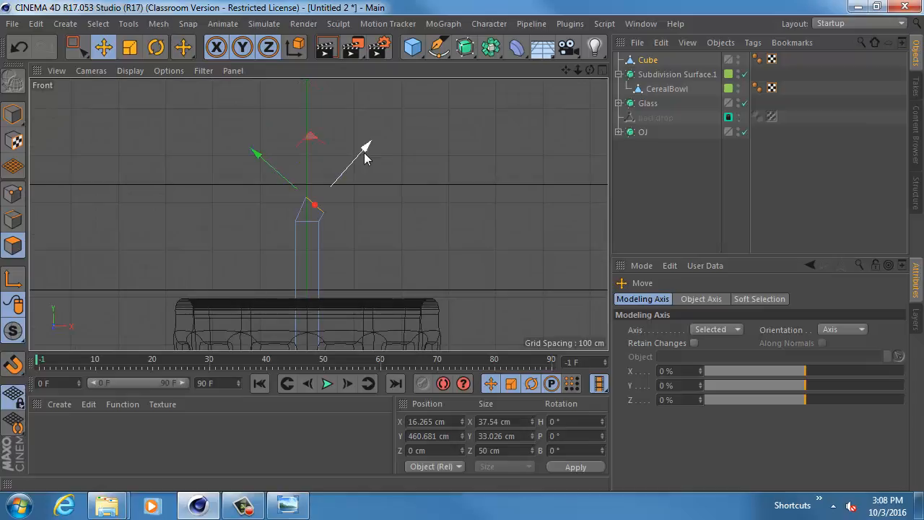
{"action": "key", "text": "r"}
{"action": "left_click_drag", "start_coordinate": [355, 186], "coordinate": [364, 195]}
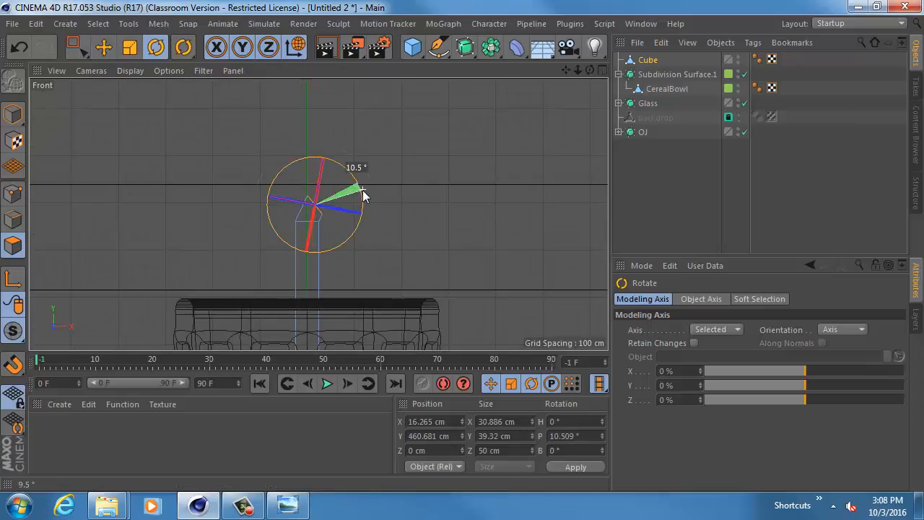
{"action": "key", "text": "e"}
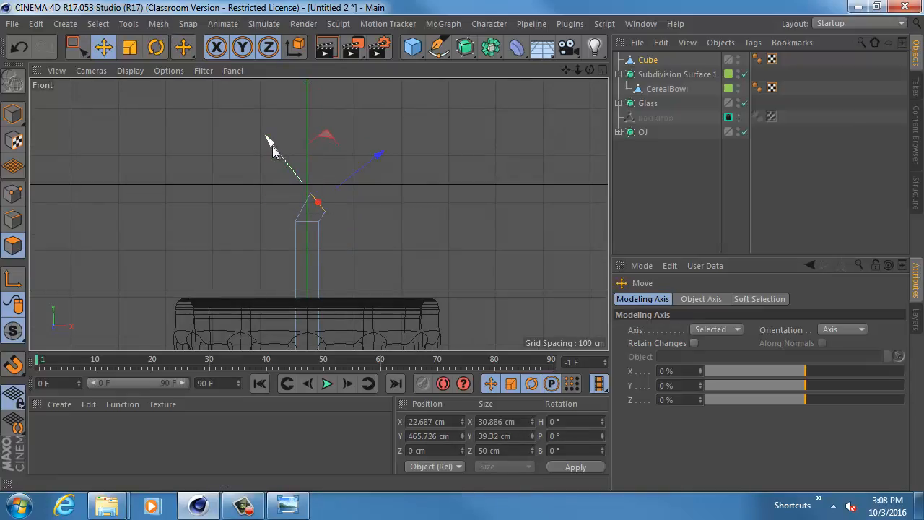
{"action": "left_click_drag", "start_coordinate": [272, 146], "coordinate": [276, 147]}
- Extrude the tilted face diagonally outward and position the new end face at about X 105 cm, Y 509 cm
{"action": "key", "text": "d"}
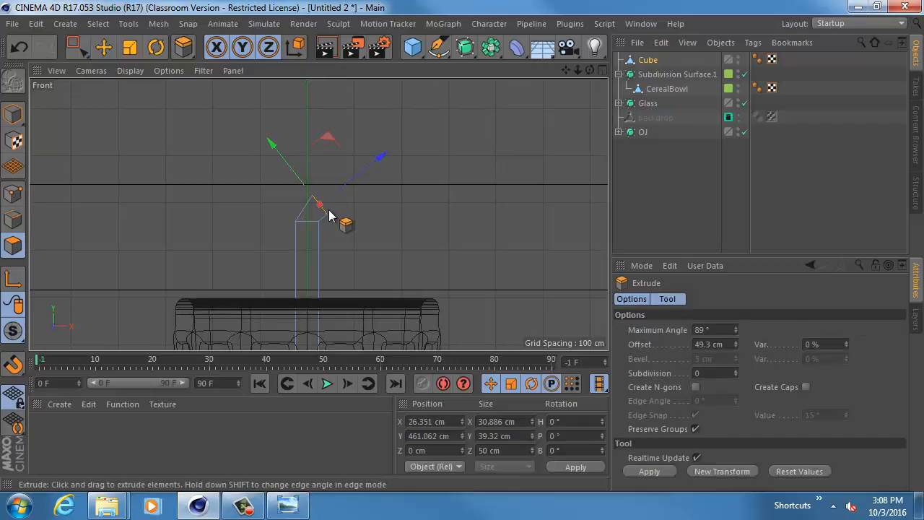
{"action": "left_click_drag", "start_coordinate": [329, 215], "coordinate": [428, 134]}
{"action": "key", "text": "e"}
{"action": "left_click", "coordinate": [428, 135]}
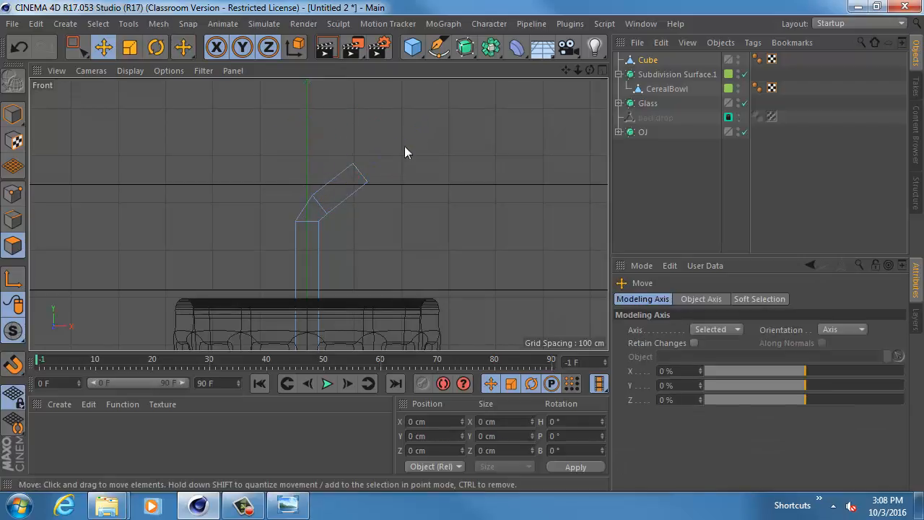
{"action": "left_click", "coordinate": [362, 173]}
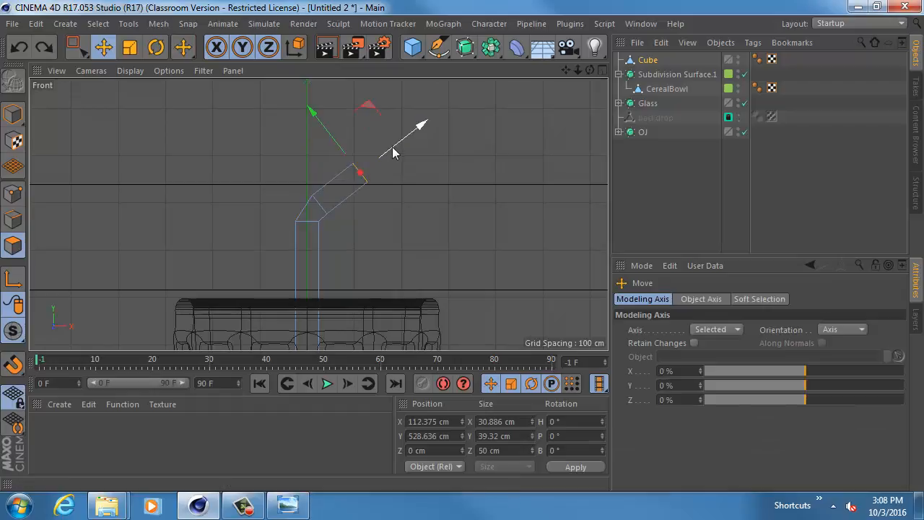
{"action": "left_click_drag", "start_coordinate": [388, 132], "coordinate": [310, 124]}
- Rotate the end face nearly upright, adjust its position, and extrude it sideways to about X 231 cm, Y 479 cm
{"action": "key", "text": "r"}
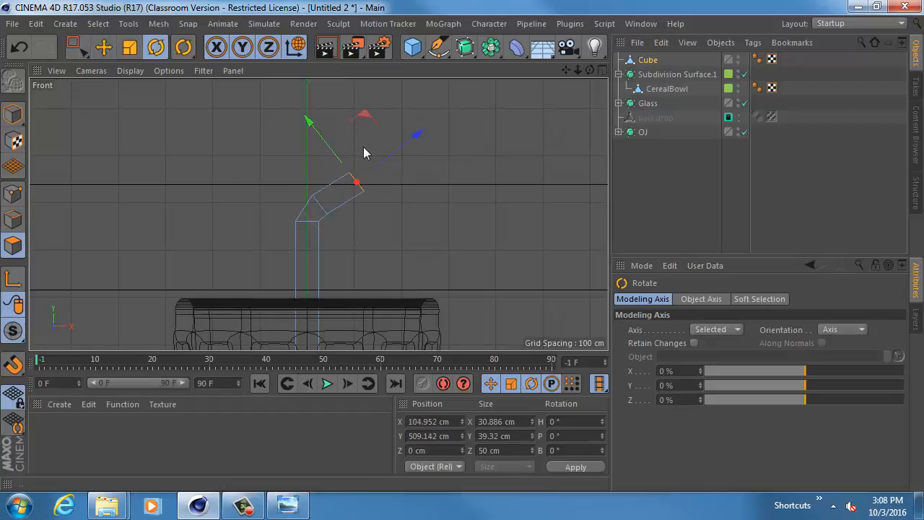
{"action": "left_click_drag", "start_coordinate": [388, 145], "coordinate": [402, 177]}
{"action": "key", "text": "w"}
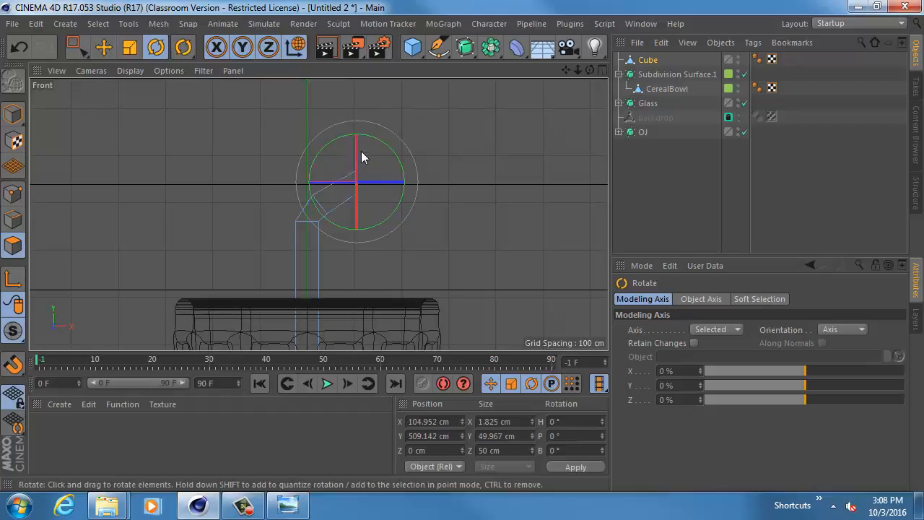
{"action": "key", "text": "e"}
{"action": "left_click_drag", "start_coordinate": [358, 142], "coordinate": [419, 194]}
{"action": "key", "text": "d"}
{"action": "key", "text": "r"}
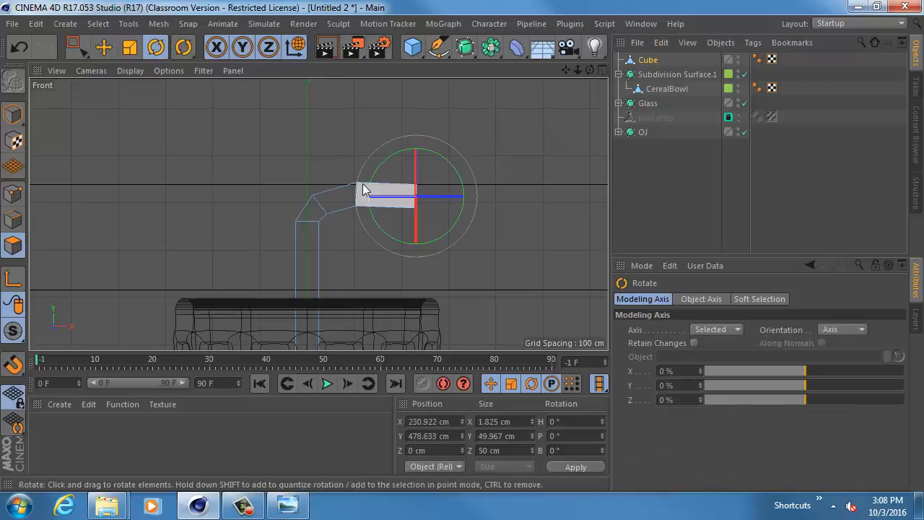
- Select the upper points of the horizontal segment and lower them slightly to about Y 500 cm
{"action": "scroll", "coordinate": [342, 203], "scroll_direction": "up", "scroll_amount": 3}
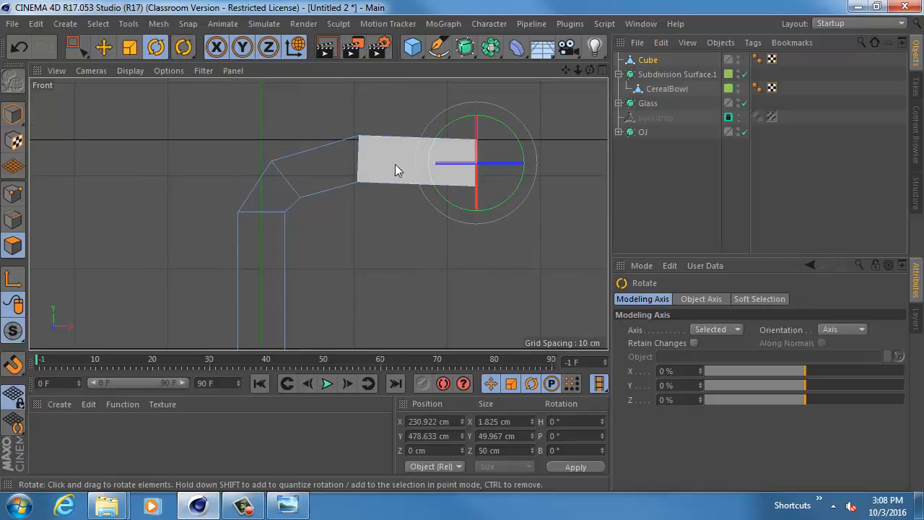
{"action": "left_click", "coordinate": [13, 194]}
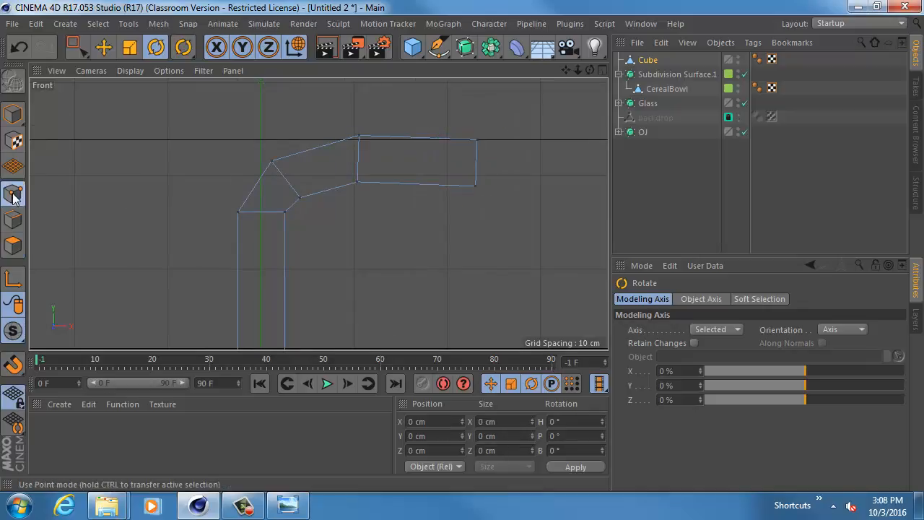
{"action": "left_click", "coordinate": [75, 47]}
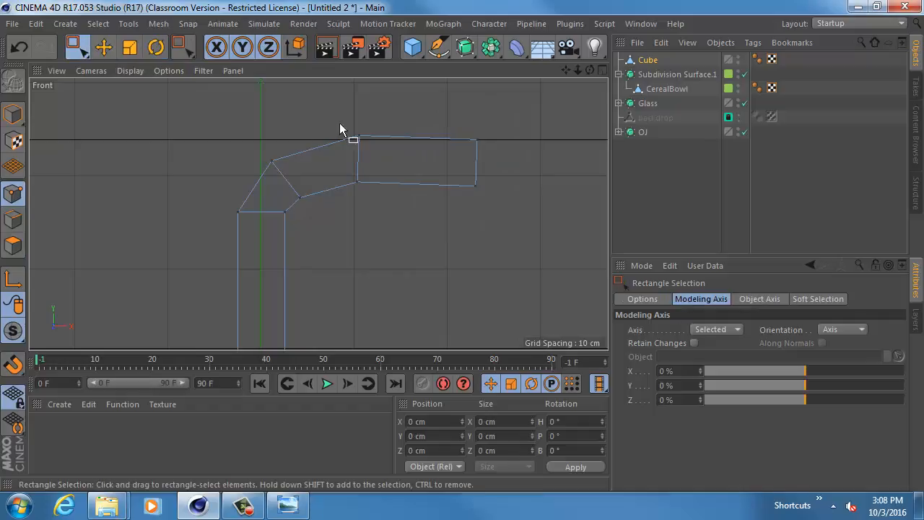
{"action": "left_click_drag", "start_coordinate": [307, 97], "coordinate": [505, 166]}
{"action": "mouse_move", "coordinate": [419, 92]}
{"action": "left_mouse_down"}
{"action": "mouse_move", "coordinate": [418, 112]}
{"action": "mouse_move", "coordinate": [419, 104]}
{"action": "left_mouse_up"}
- Select the points at the free end of the horizontal segment and extend them to about X 330 cm
{"action": "left_click_drag", "start_coordinate": [496, 143], "coordinate": [491, 142]}
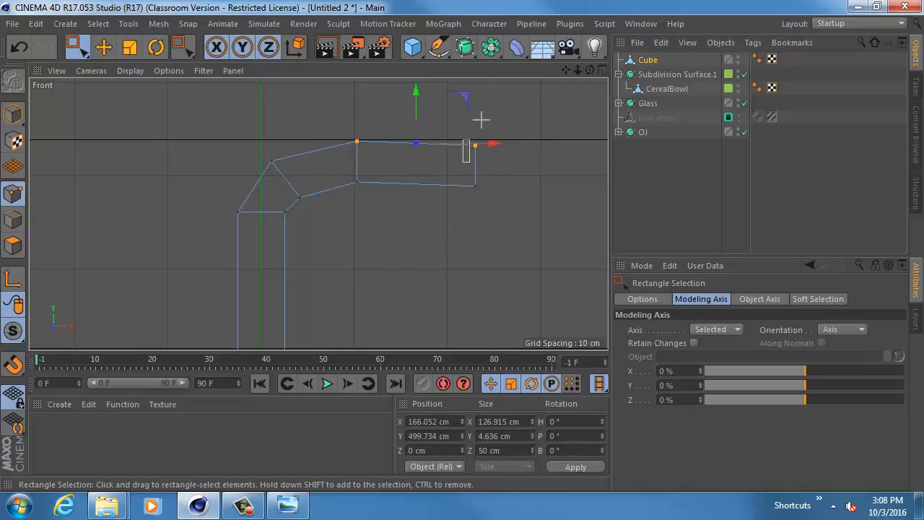
{"action": "left_click_drag", "start_coordinate": [441, 200], "coordinate": [481, 138]}
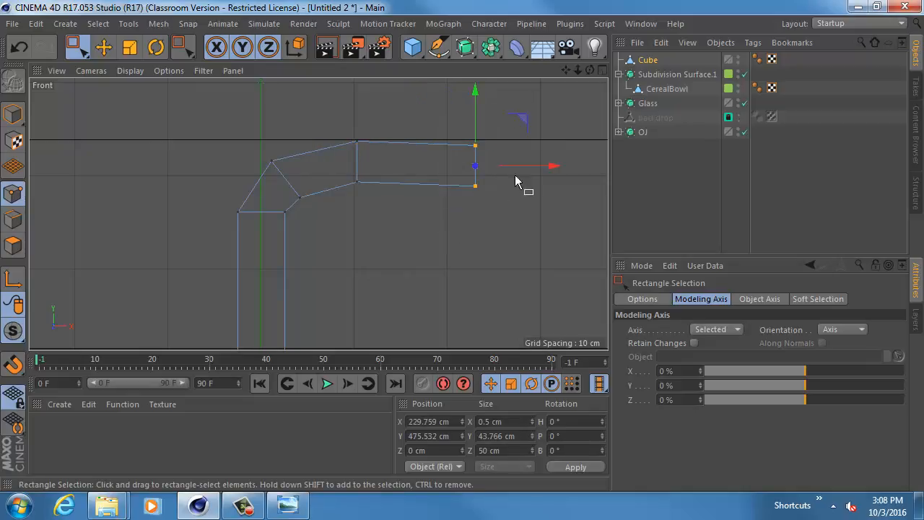
{"action": "left_click_drag", "start_coordinate": [518, 166], "coordinate": [599, 172]}
{"action": "scroll", "coordinate": [423, 175], "scroll_direction": "down", "scroll_amount": 5}
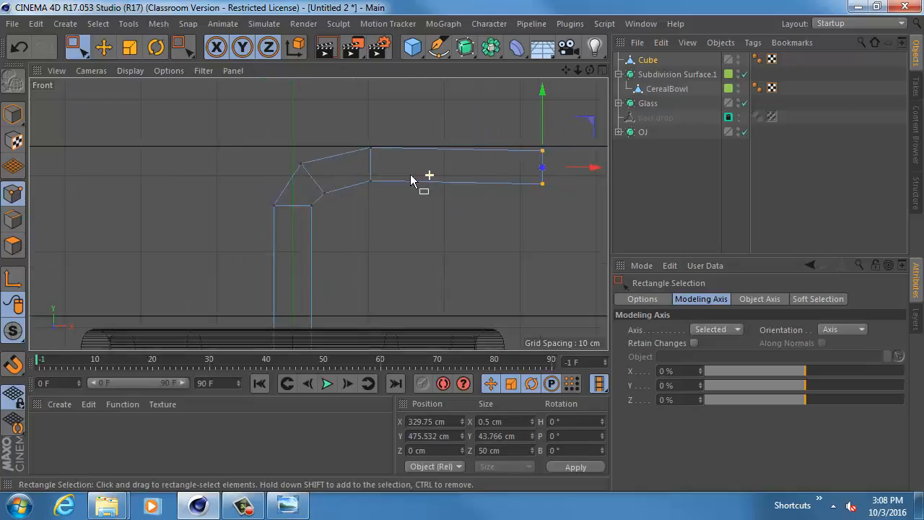
- Examine the bent shape above the glass from several angles in the perspective view
{"action": "middle_click", "coordinate": [337, 185]}
{"action": "middle_click", "coordinate": [198, 182]}
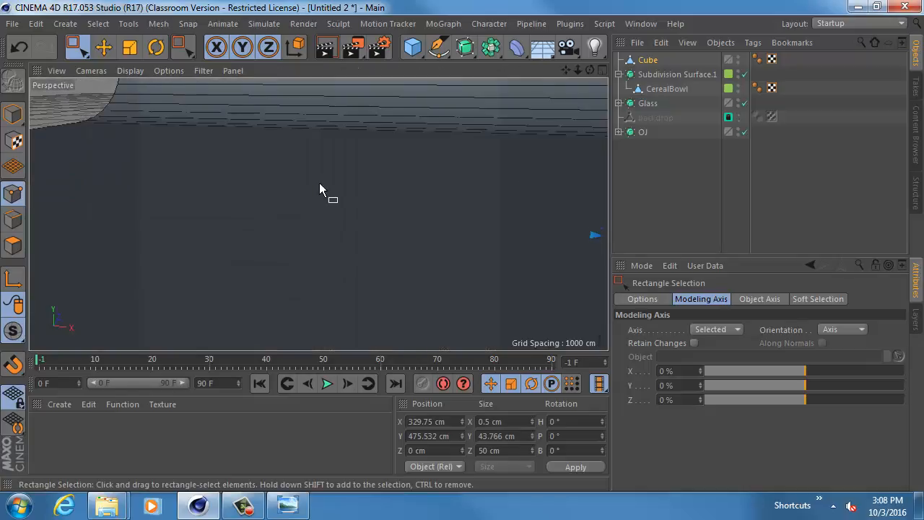
{"action": "scroll", "coordinate": [358, 187], "scroll_direction": "up", "scroll_amount": 3}
{"action": "middle_click_drag", "start_coordinate": [358, 179], "coordinate": [291, 196], "text": "alt"}
{"action": "left_click_drag", "start_coordinate": [291, 195], "coordinate": [227, 211], "text": "alt"}
{"action": "right_click_drag", "start_coordinate": [239, 208], "coordinate": [262, 213], "text": "alt"}
{"action": "left_click_drag", "start_coordinate": [318, 212], "coordinate": [294, 222], "text": "alt"}
{"action": "right_click_drag", "start_coordinate": [294, 222], "coordinate": [314, 223], "text": "alt"}
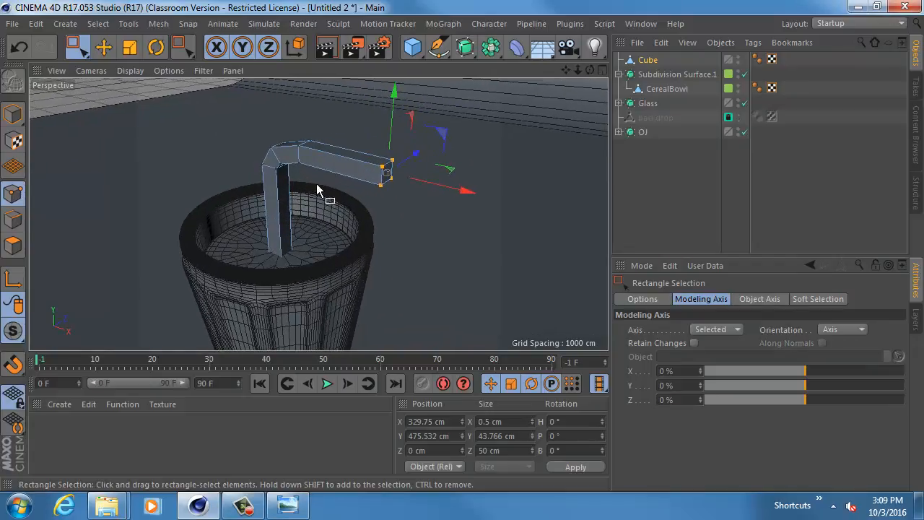
{"action": "left_click_drag", "start_coordinate": [316, 184], "coordinate": [282, 183], "text": "alt"}
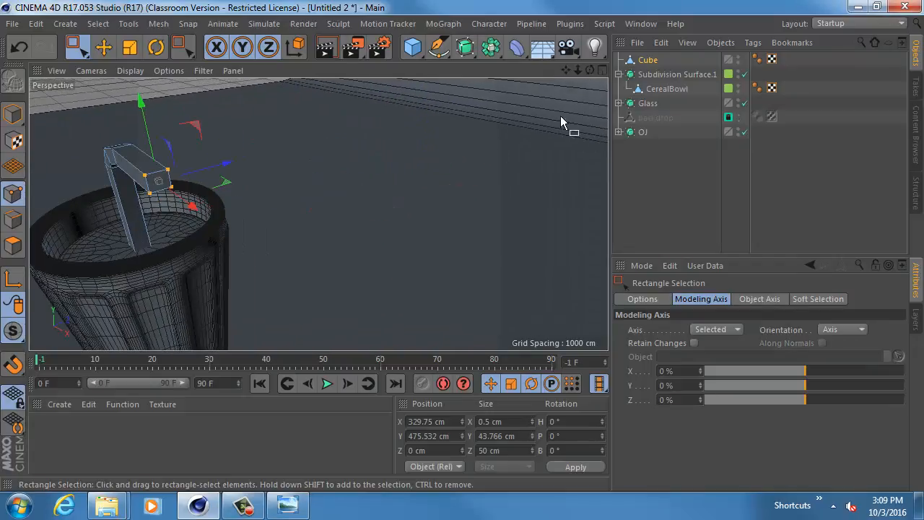
{"action": "left_click", "coordinate": [470, 46], "text": "alt"}
{"action": "left_click_drag", "start_coordinate": [254, 182], "coordinate": [291, 172], "text": "alt"}
{"action": "key", "text": "ctrl+z"}
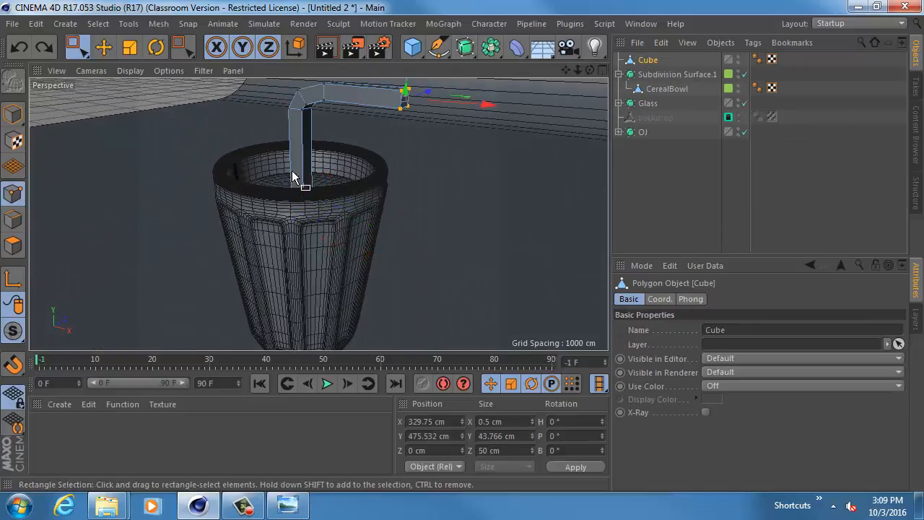
{"action": "left_click", "coordinate": [466, 47]}
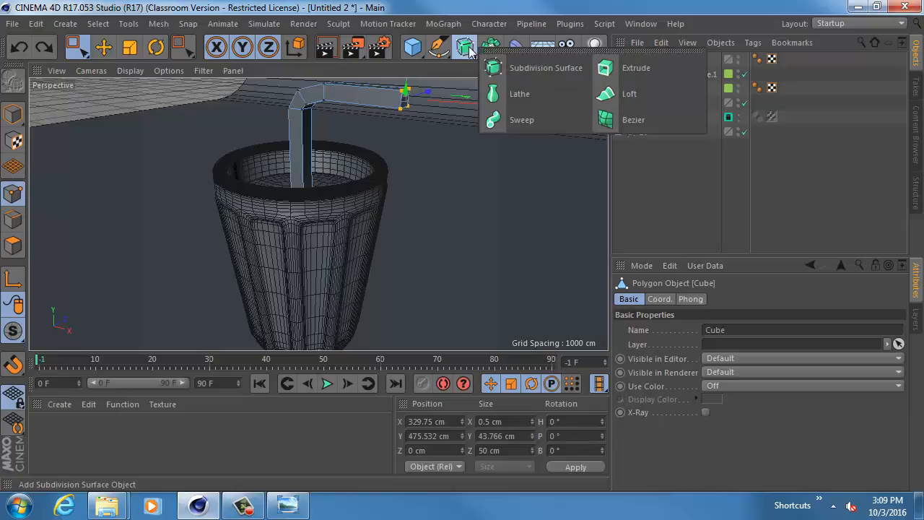
{"action": "left_click", "coordinate": [468, 53]}
{"action": "left_click", "coordinate": [466, 54]}
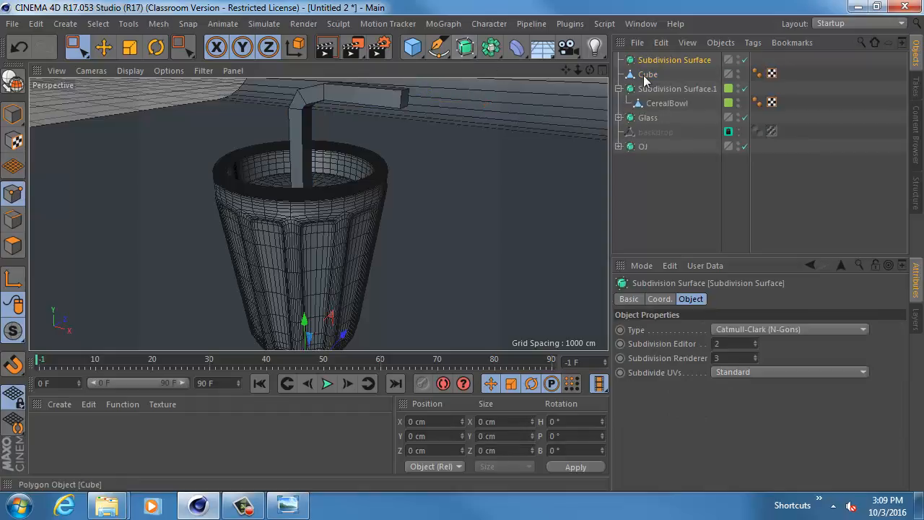
{"action": "left_click_drag", "start_coordinate": [653, 76], "coordinate": [656, 64]}
{"action": "key", "text": "ctrl+z"}
{"action": "key", "text": "ctrl+z"}
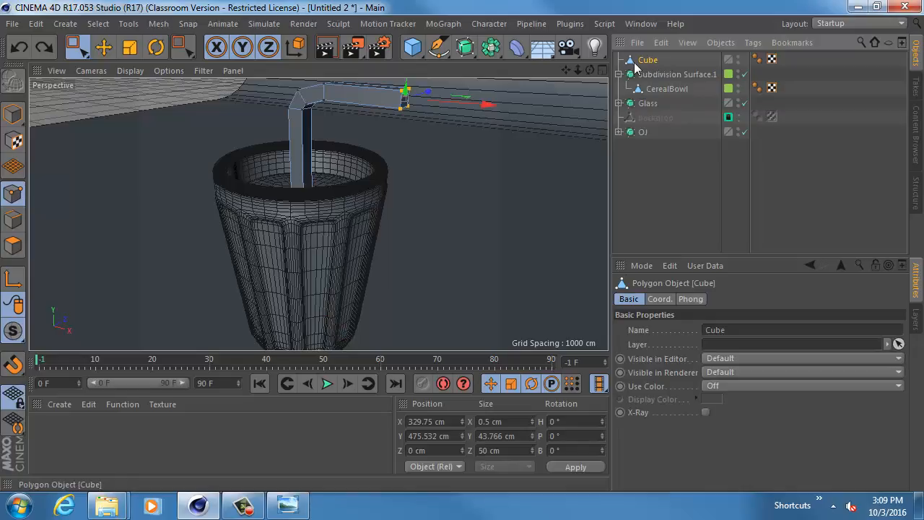
- Add a Subdivision Surface as the parent of the bent cube
{"action": "left_click", "coordinate": [466, 48], "text": "alt"}
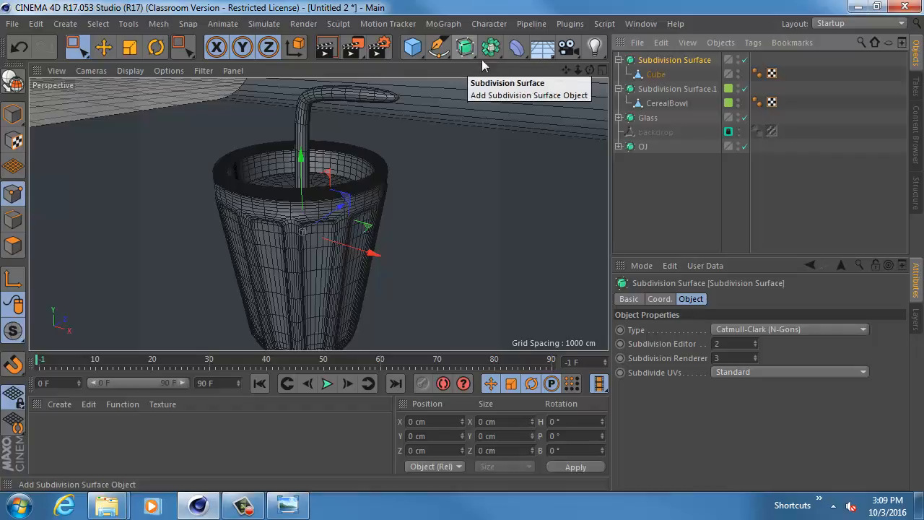
- Compare the straw with its Subdivision Surface off and on, and examine both ends in the perspective and front views
{"action": "left_click", "coordinate": [745, 60]}
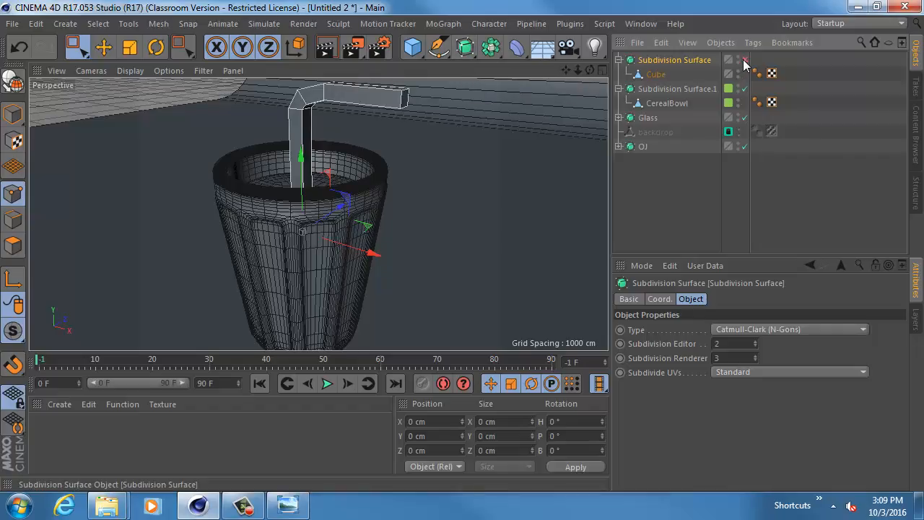
{"action": "left_click", "coordinate": [744, 60]}
{"action": "left_click_drag", "start_coordinate": [454, 110], "coordinate": [365, 217], "text": "alt"}
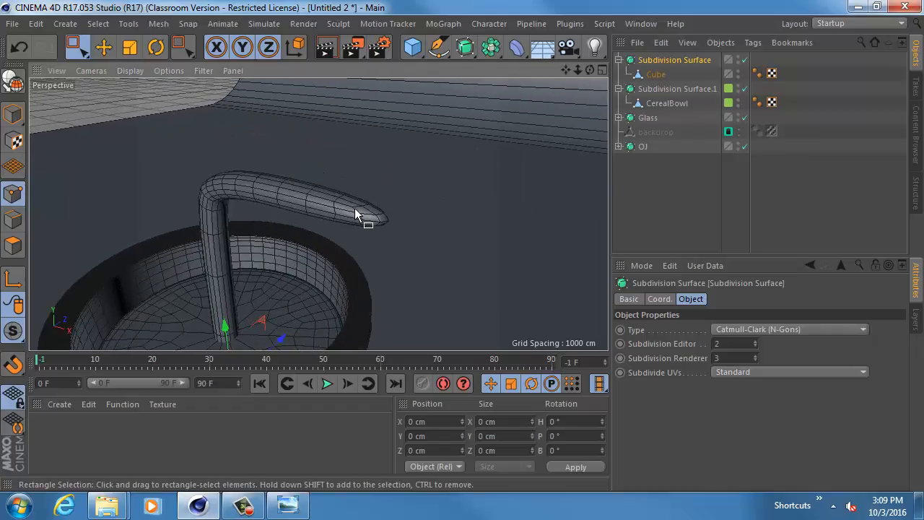
{"action": "middle_click_drag", "start_coordinate": [336, 239], "coordinate": [393, 85], "text": "alt"}
{"action": "middle_click", "coordinate": [312, 330]}
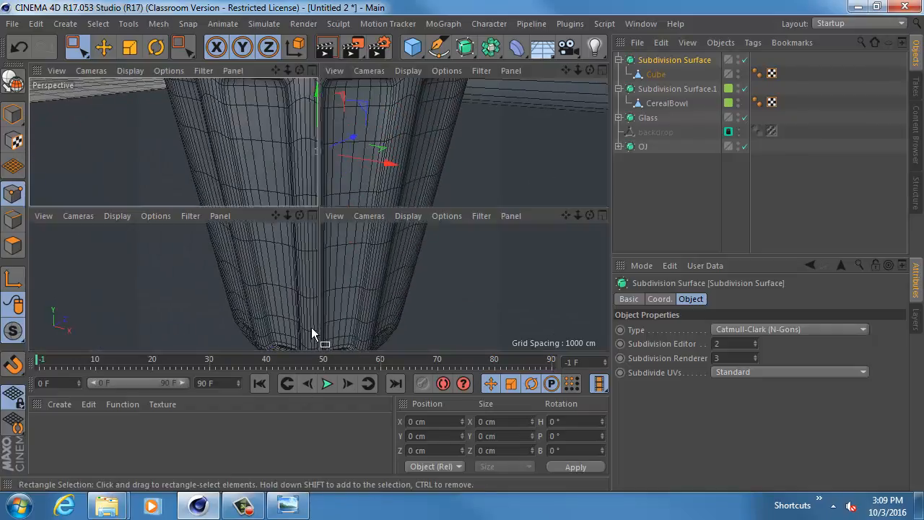
{"action": "middle_click", "coordinate": [211, 318]}
{"action": "middle_click", "coordinate": [299, 304]}
{"action": "middle_click", "coordinate": [437, 315]}
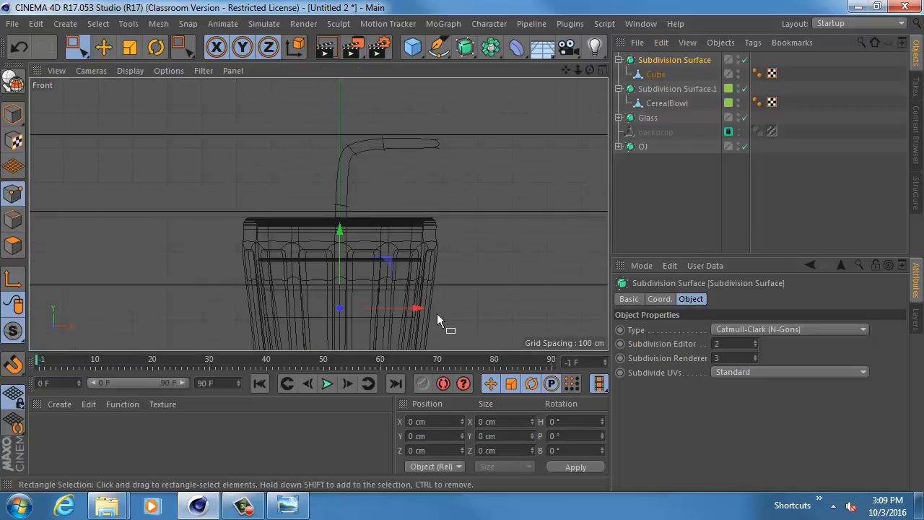
{"action": "middle_click_drag", "start_coordinate": [437, 315], "coordinate": [437, 128], "text": "alt"}
{"action": "right_click_drag", "start_coordinate": [349, 205], "coordinate": [394, 217], "text": "alt"}
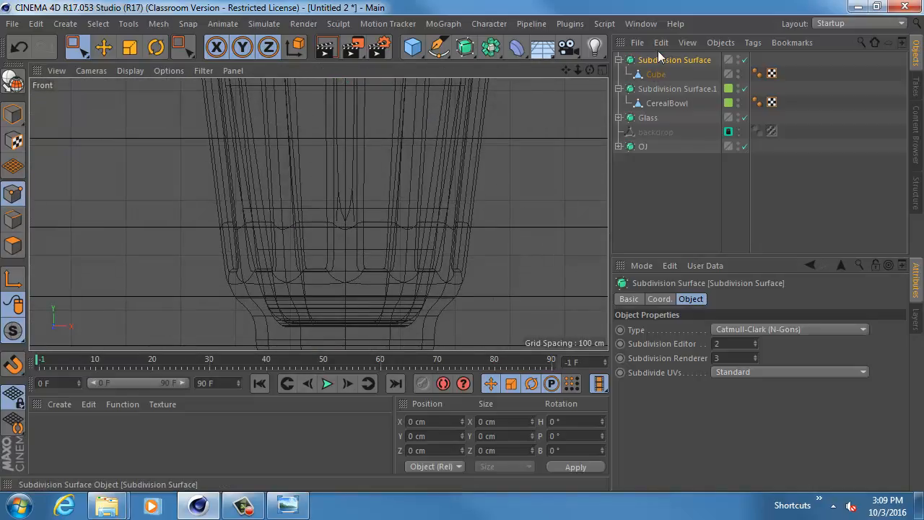
{"action": "left_click", "coordinate": [656, 75]}
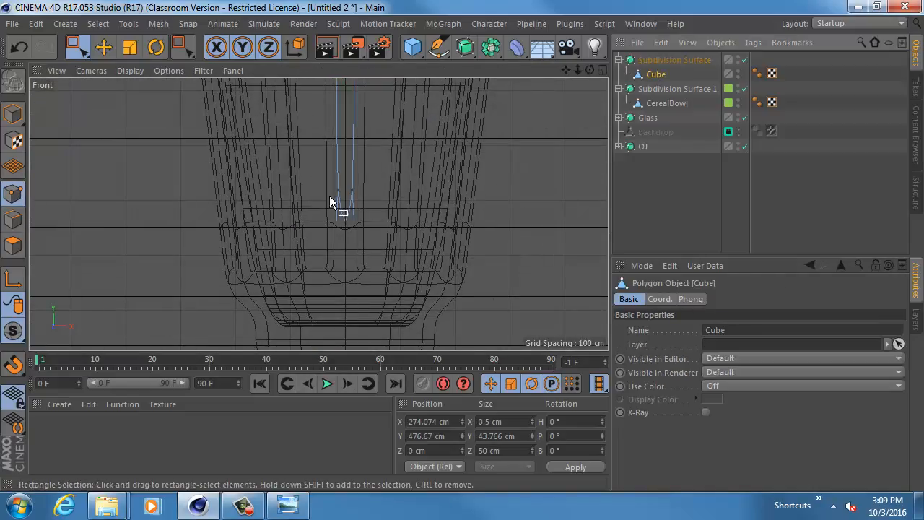
{"action": "left_click", "coordinate": [662, 60]}
{"action": "middle_click", "coordinate": [450, 165]}
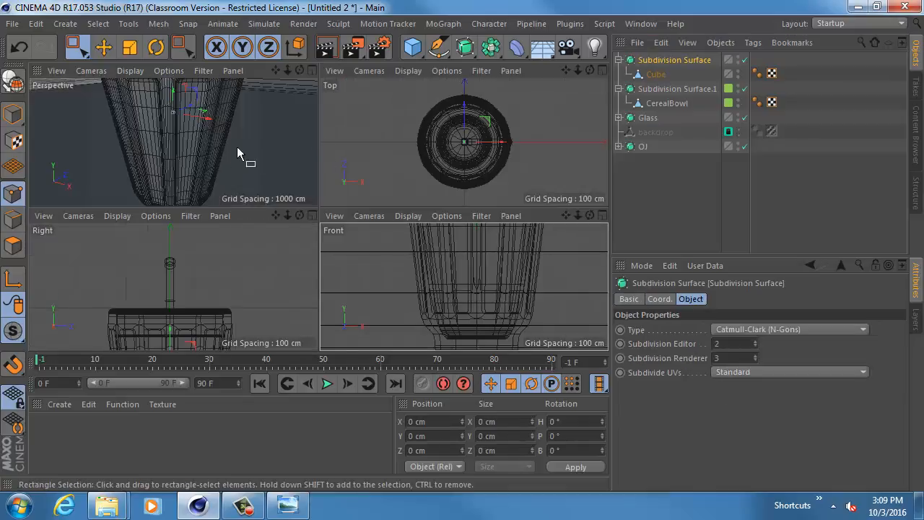
{"action": "middle_click", "coordinate": [237, 148]}
{"action": "right_click_drag", "start_coordinate": [410, 166], "coordinate": [338, 162], "text": "alt"}
{"action": "middle_click_drag", "start_coordinate": [390, 155], "coordinate": [356, 207], "text": "alt"}
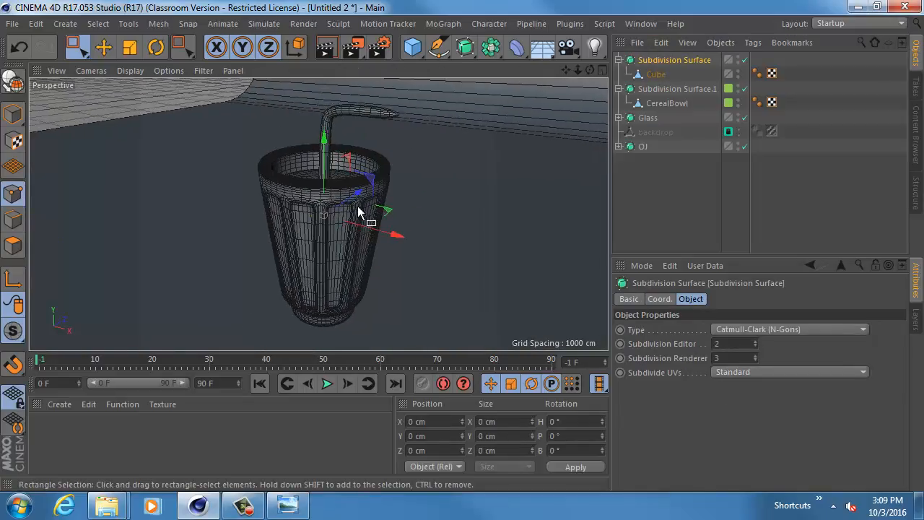
- Delete the end-cap polygon at the free upper end of the straw's cube mesh
{"action": "left_click", "coordinate": [663, 74]}
{"action": "scroll", "coordinate": [419, 182], "scroll_direction": "up", "scroll_amount": 10}
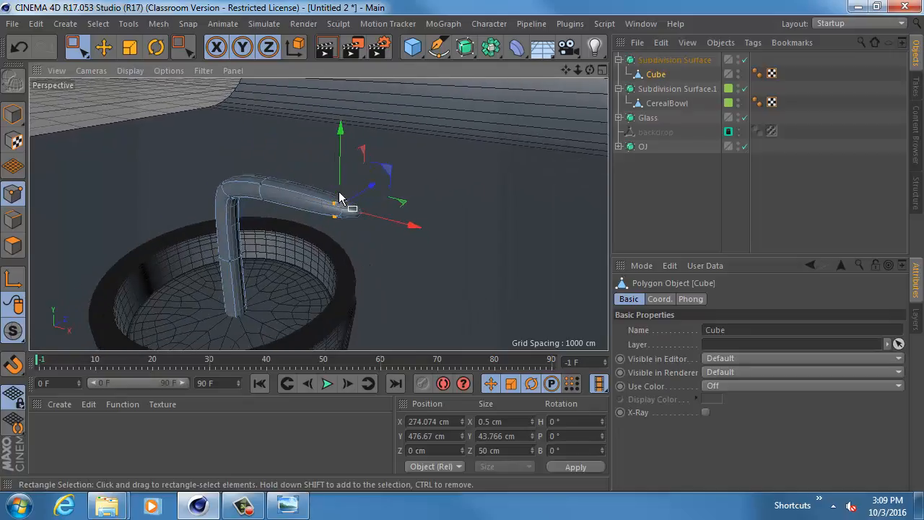
{"action": "scroll", "coordinate": [343, 198], "scroll_direction": "up", "scroll_amount": 3}
{"action": "left_click", "coordinate": [13, 245]}
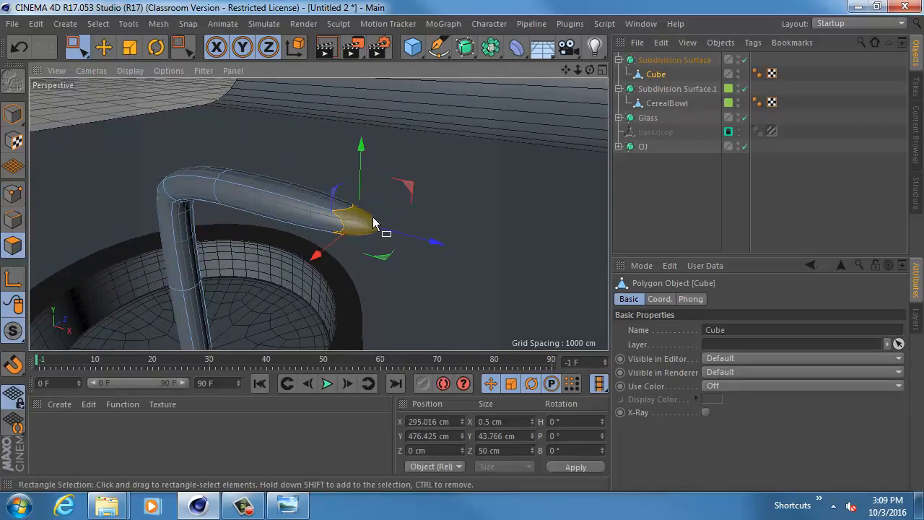
{"action": "key", "text": "Delete"}
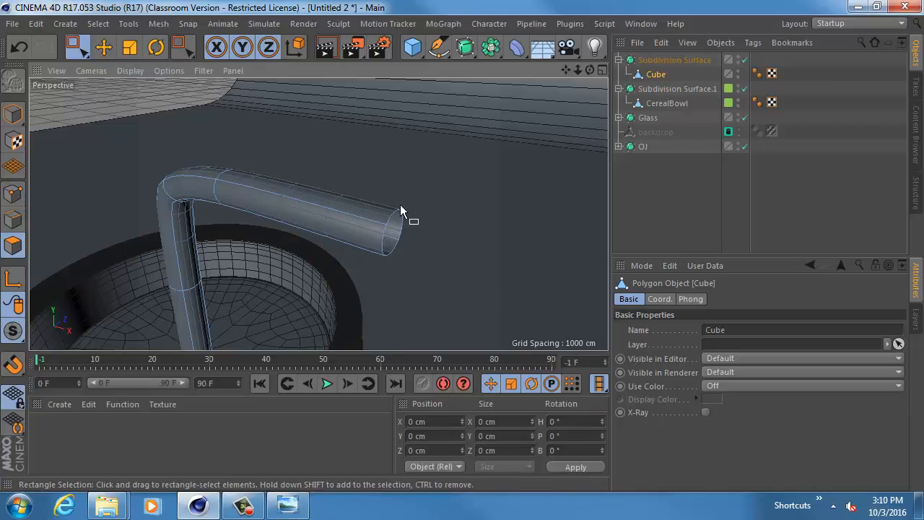
- Select the end-cap polygon at the straw's lower end inside the glass and delete it
{"action": "left_click_drag", "start_coordinate": [302, 284], "coordinate": [385, 191], "text": "alt"}
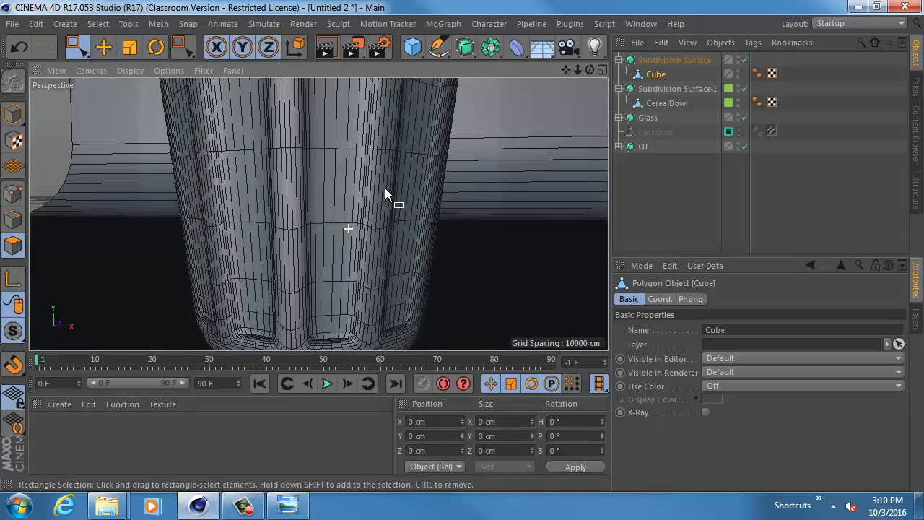
{"action": "middle_click", "coordinate": [377, 204]}
{"action": "left_click", "coordinate": [478, 295]}
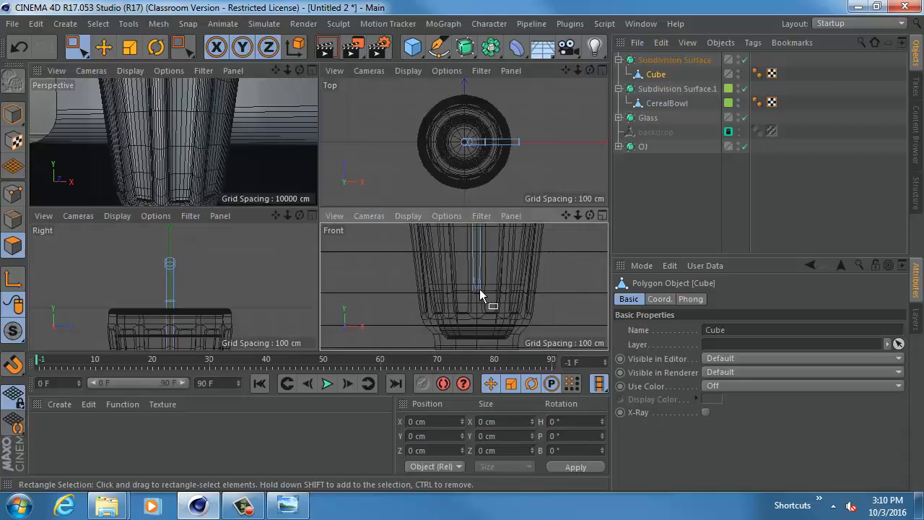
{"action": "left_click_drag", "start_coordinate": [475, 287], "coordinate": [480, 307]}
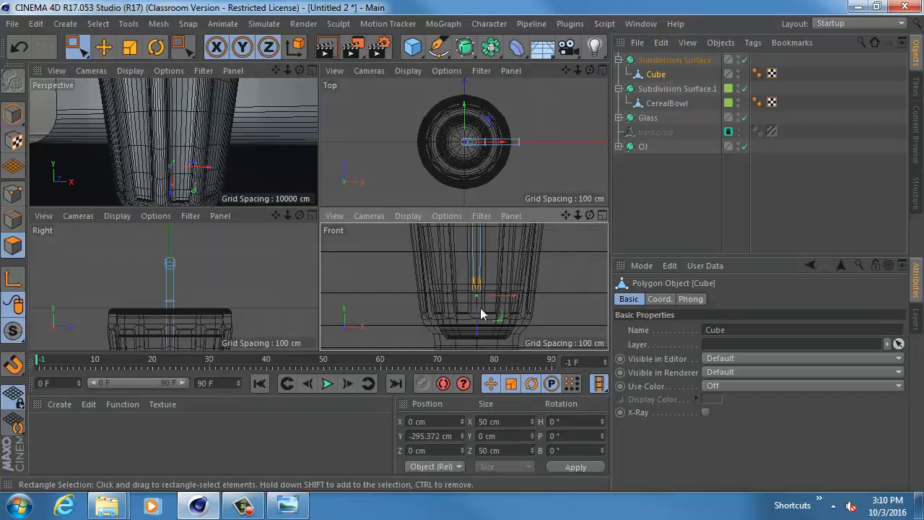
{"action": "left_click", "coordinate": [494, 287]}
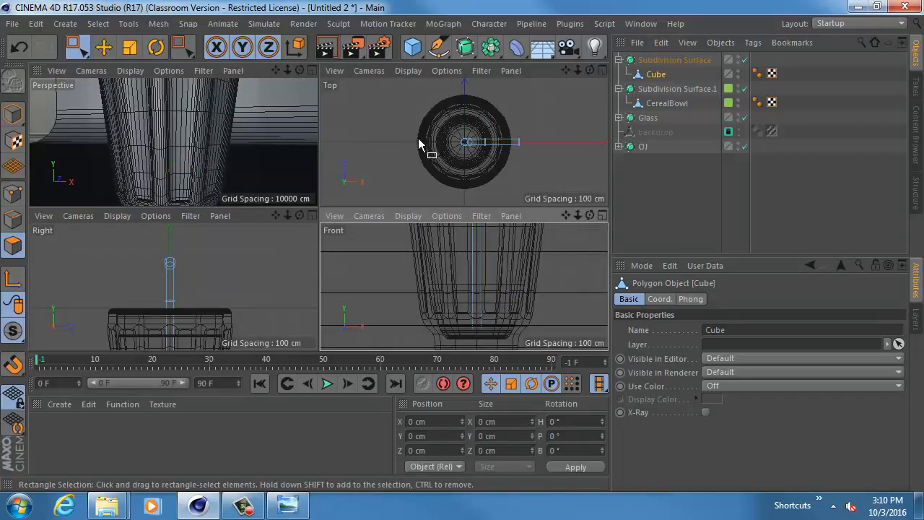
- Rotate the whole straw cube to a bank angle of about 26.7° so it leans in the glass
{"action": "middle_click", "coordinate": [274, 148]}
{"action": "scroll", "coordinate": [440, 180], "scroll_direction": "down", "scroll_amount": 10}
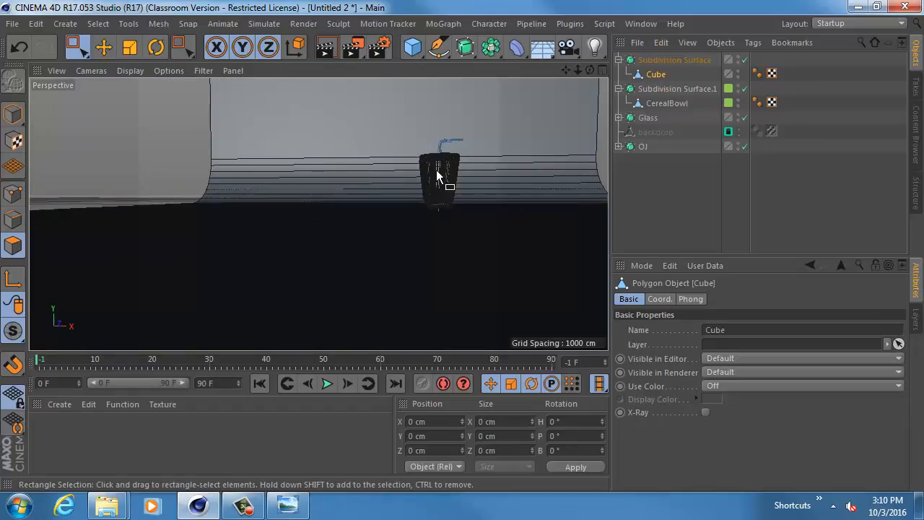
{"action": "right_click_drag", "start_coordinate": [374, 210], "coordinate": [456, 162], "text": "alt"}
{"action": "left_click_drag", "start_coordinate": [456, 162], "coordinate": [407, 193], "text": "alt"}
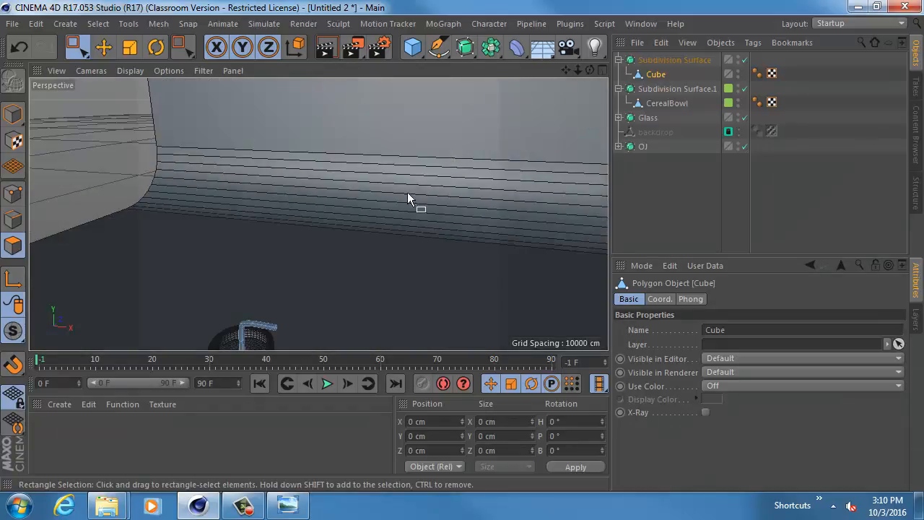
{"action": "left_click_drag", "start_coordinate": [319, 214], "coordinate": [387, 180], "text": "alt"}
{"action": "middle_click_drag", "start_coordinate": [386, 179], "coordinate": [392, 169], "text": "alt"}
{"action": "right_click_drag", "start_coordinate": [392, 169], "coordinate": [409, 173], "text": "alt"}
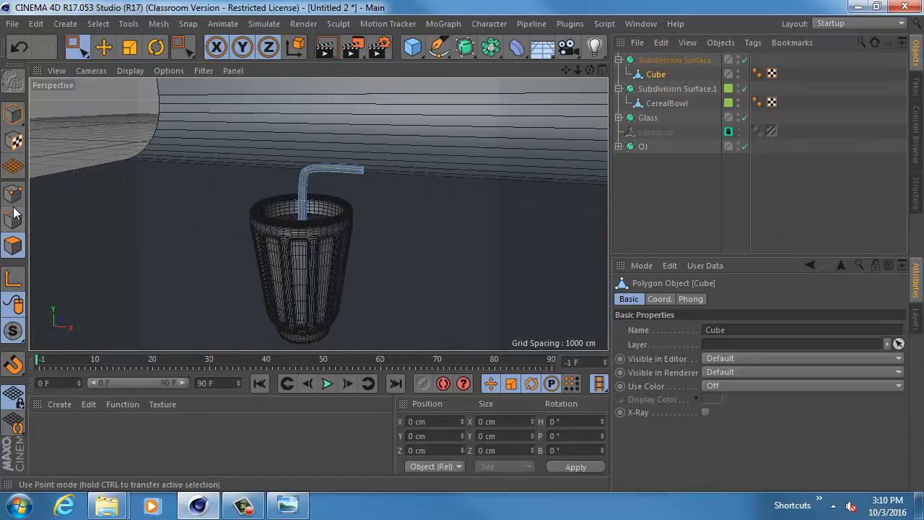
{"action": "left_click", "coordinate": [13, 114]}
{"action": "key", "text": "r"}
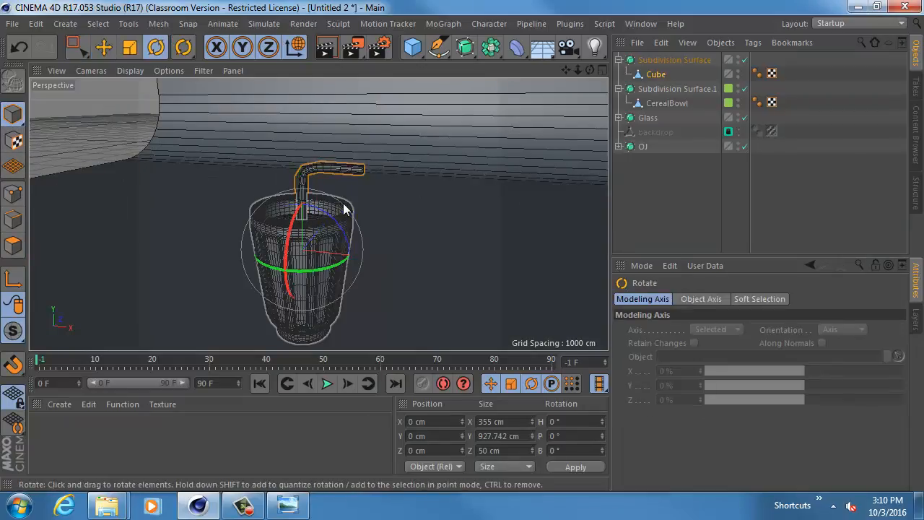
{"action": "left_click_drag", "start_coordinate": [334, 222], "coordinate": [356, 249]}
- Move the tilted straw along its own X axis and up to about X 100 cm, Y 80 cm
{"action": "key", "text": "e"}
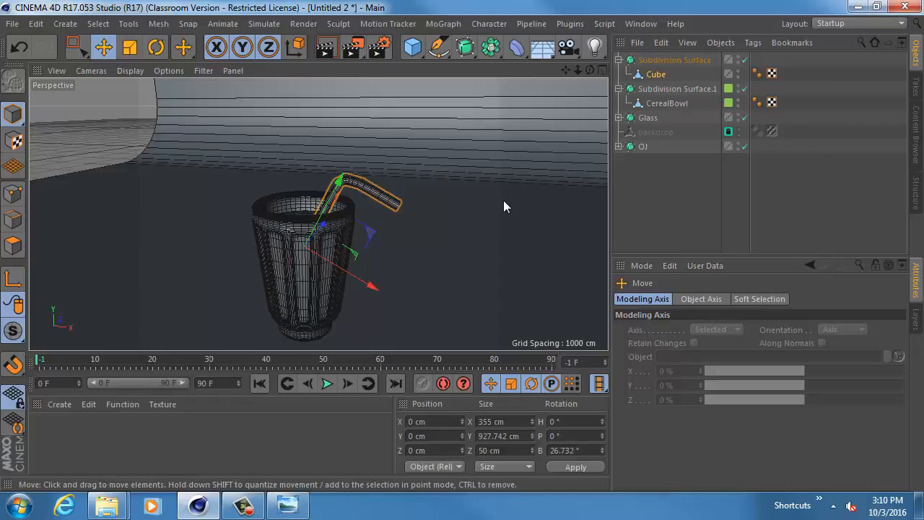
{"action": "left_click_drag", "start_coordinate": [309, 262], "coordinate": [440, 264], "text": "alt"}
{"action": "left_click_drag", "start_coordinate": [414, 166], "coordinate": [419, 144]}
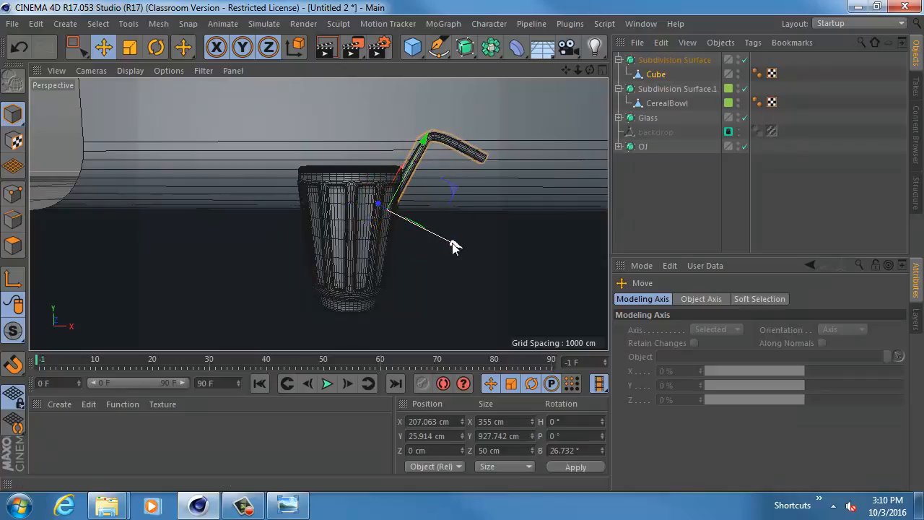
{"action": "left_click_drag", "start_coordinate": [453, 244], "coordinate": [437, 235]}
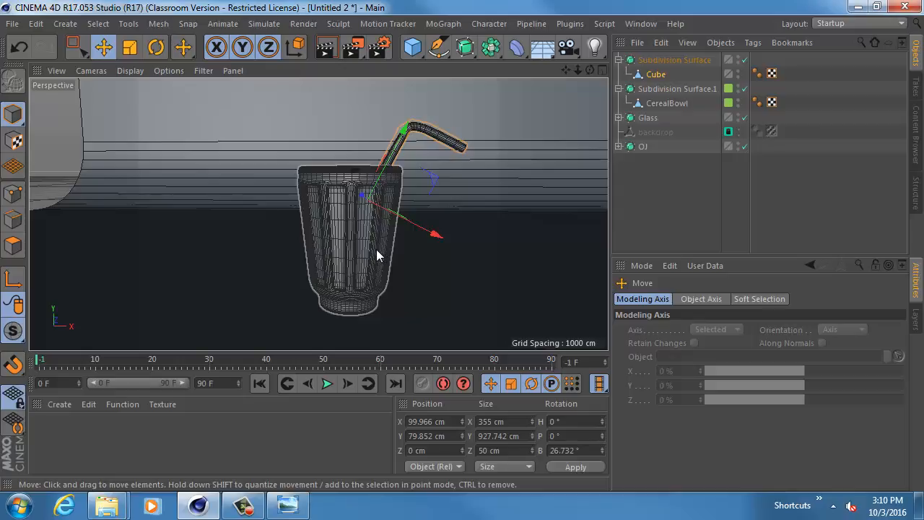
- Compare the object and world axis orientations on the straw and set the coordinate system to world
{"action": "key", "text": "w"}
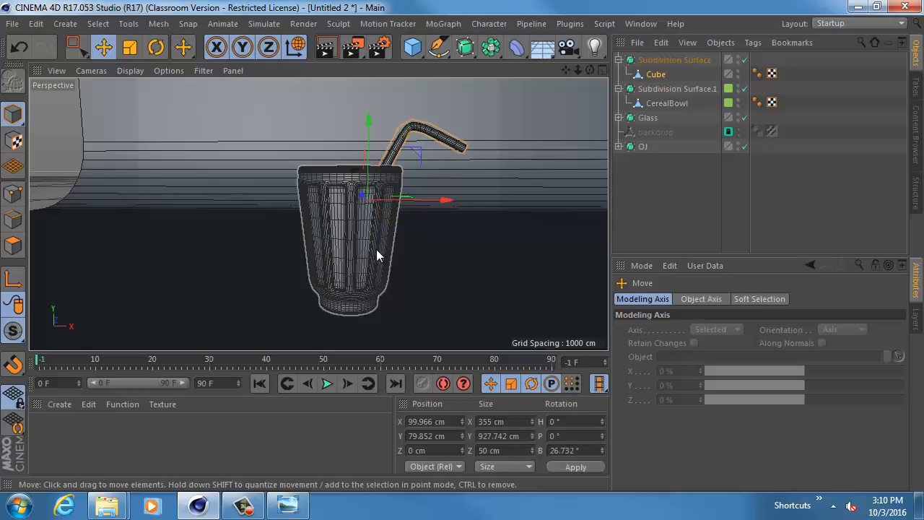
{"action": "left_click", "coordinate": [295, 48]}
{"action": "left_click", "coordinate": [295, 48]}
{"action": "left_click", "coordinate": [296, 48]}
{"action": "left_click", "coordinate": [296, 48]}
{"action": "left_click", "coordinate": [296, 48]}
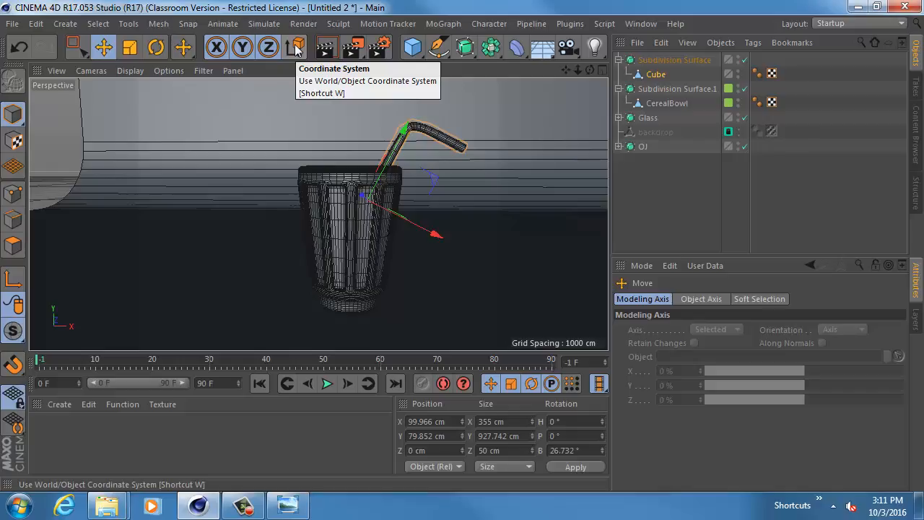
{"action": "left_click", "coordinate": [295, 48]}
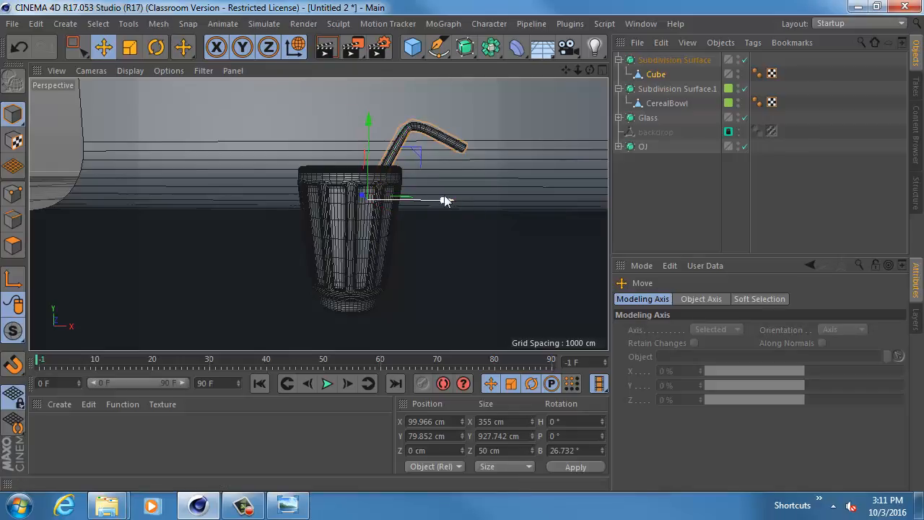
- Shift the straw along the world X axis to about X 95 cm so it leans against the glass rim
{"action": "left_click_drag", "start_coordinate": [445, 197], "coordinate": [439, 223]}
{"action": "middle_click_drag", "start_coordinate": [423, 226], "coordinate": [419, 188], "text": "alt"}
{"action": "right_click_drag", "start_coordinate": [419, 188], "coordinate": [436, 191], "text": "alt"}
{"action": "right_click_drag", "start_coordinate": [377, 180], "coordinate": [386, 183], "text": "alt"}
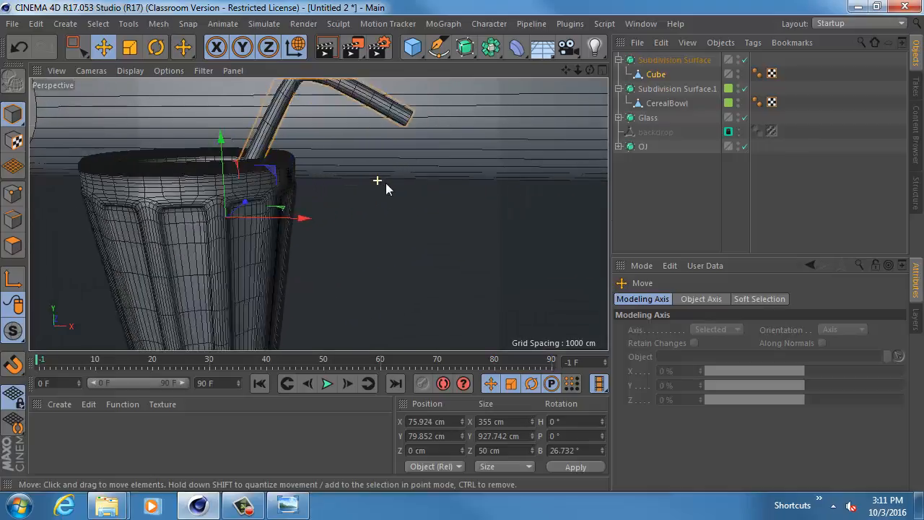
{"action": "left_click_drag", "start_coordinate": [291, 223], "coordinate": [297, 226]}
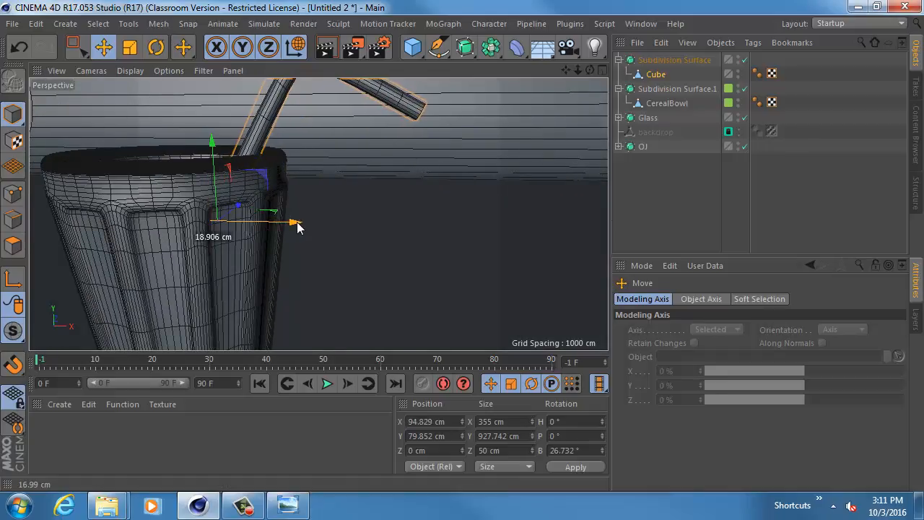
- Examine the leaning straw's placement in the glass and the shape of its bend from several angles
{"action": "right_click_drag", "start_coordinate": [363, 225], "coordinate": [330, 223], "text": "alt"}
{"action": "mouse_move", "coordinate": [334, 226]}
{"action": "left_mouse_down", "text": "alt"}
{"action": "mouse_move", "coordinate": [164, 226]}
{"action": "mouse_move", "coordinate": [329, 215]}
{"action": "left_mouse_up", "text": "alt"}
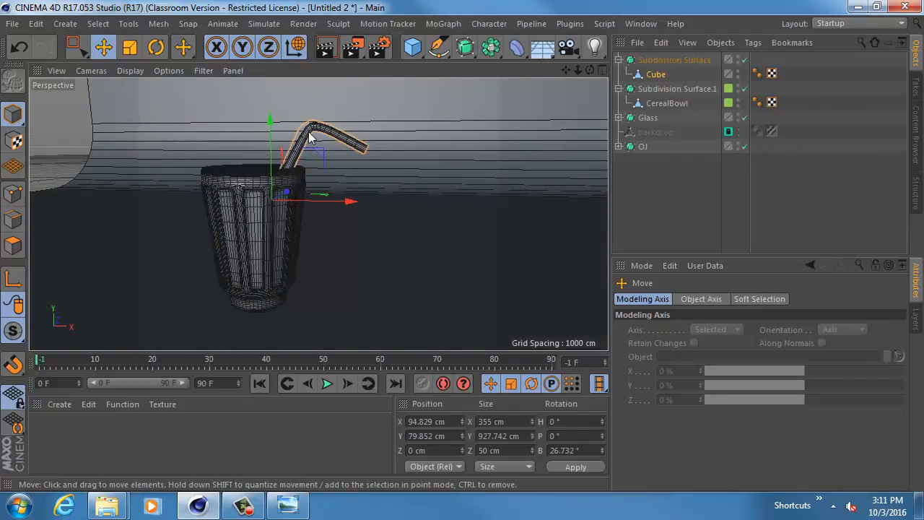
{"action": "left_click_drag", "start_coordinate": [309, 137], "coordinate": [282, 244], "text": "alt"}
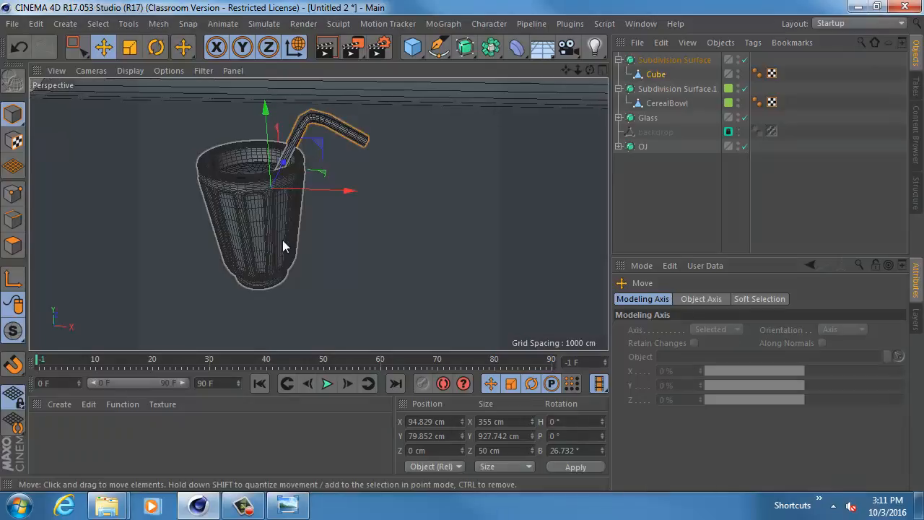
{"action": "left_click", "coordinate": [317, 123]}
{"action": "middle_click_drag", "start_coordinate": [316, 124], "coordinate": [329, 168], "text": "alt"}
{"action": "right_click_drag", "start_coordinate": [329, 168], "coordinate": [346, 221], "text": "alt"}
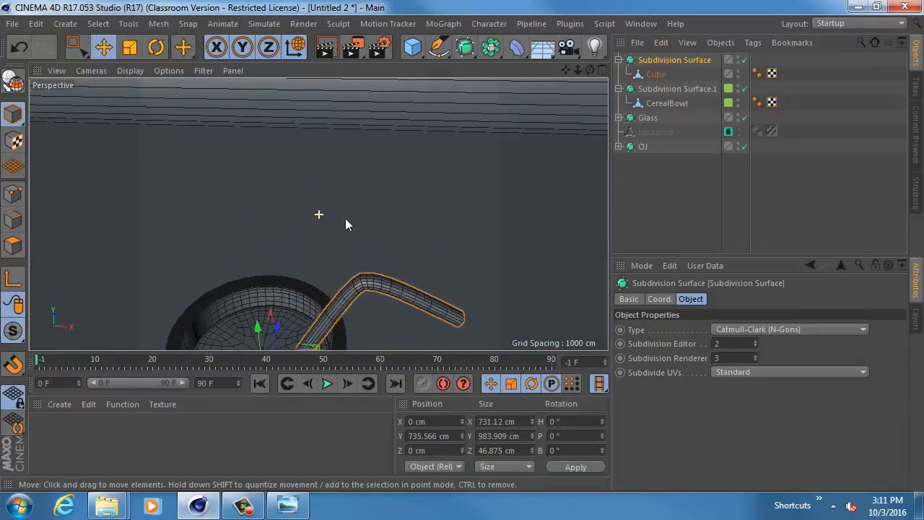
{"action": "middle_click_drag", "start_coordinate": [345, 218], "coordinate": [324, 192], "text": "alt"}
{"action": "right_click_drag", "start_coordinate": [337, 198], "coordinate": [457, 218], "text": "alt"}
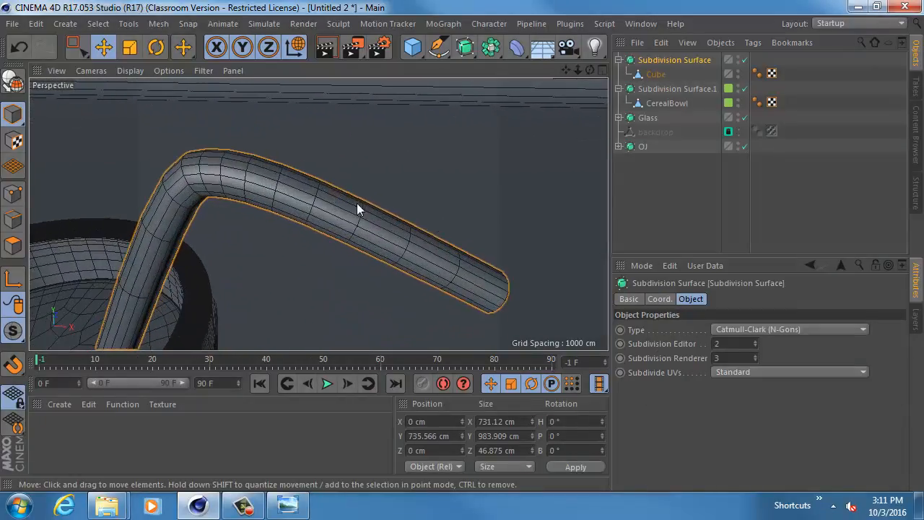
- Cut extra edge loops into the straw's Cube mesh on both sides of the bend with the Knife in Loop mode
{"action": "left_click", "coordinate": [13, 245]}
{"action": "middle_click_drag", "start_coordinate": [247, 192], "coordinate": [332, 177], "text": "alt"}
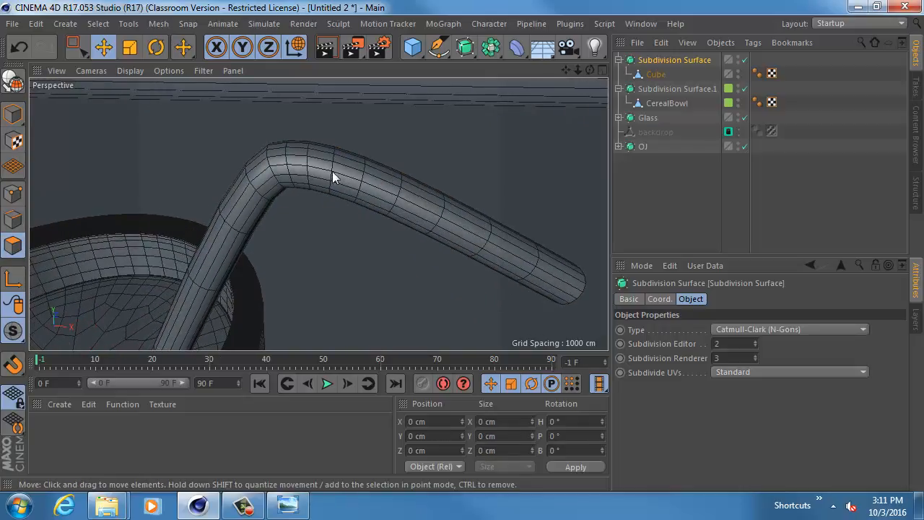
{"action": "left_click_drag", "start_coordinate": [262, 186], "coordinate": [283, 152], "text": "alt"}
{"action": "right_click_drag", "start_coordinate": [249, 166], "coordinate": [273, 176], "text": "alt"}
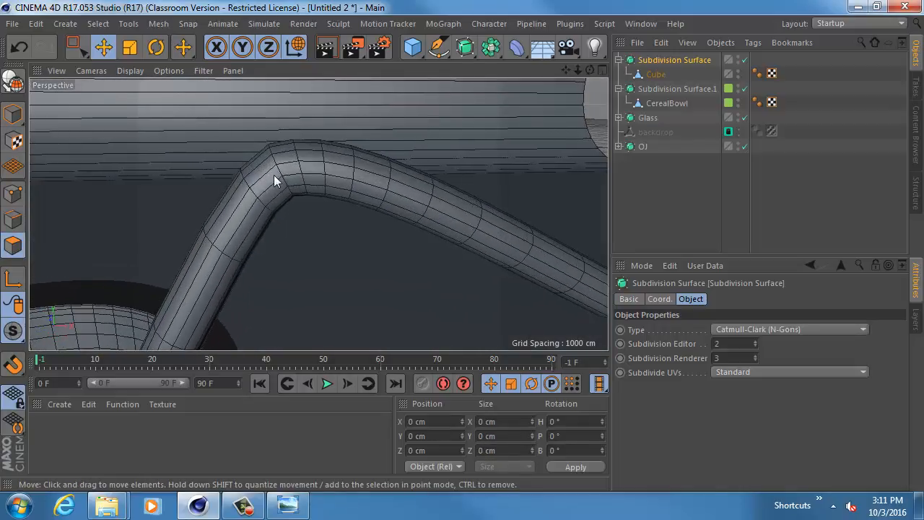
{"action": "left_click", "coordinate": [13, 220]}
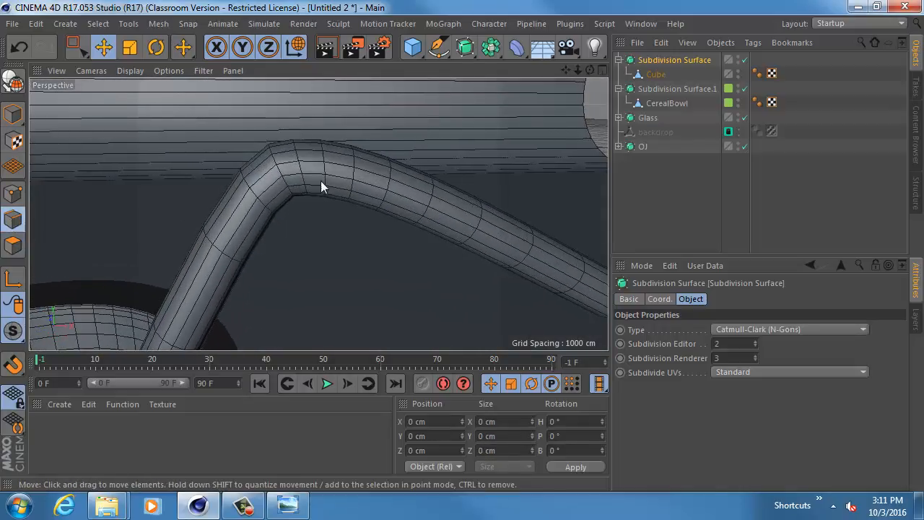
{"action": "left_click", "coordinate": [662, 70]}
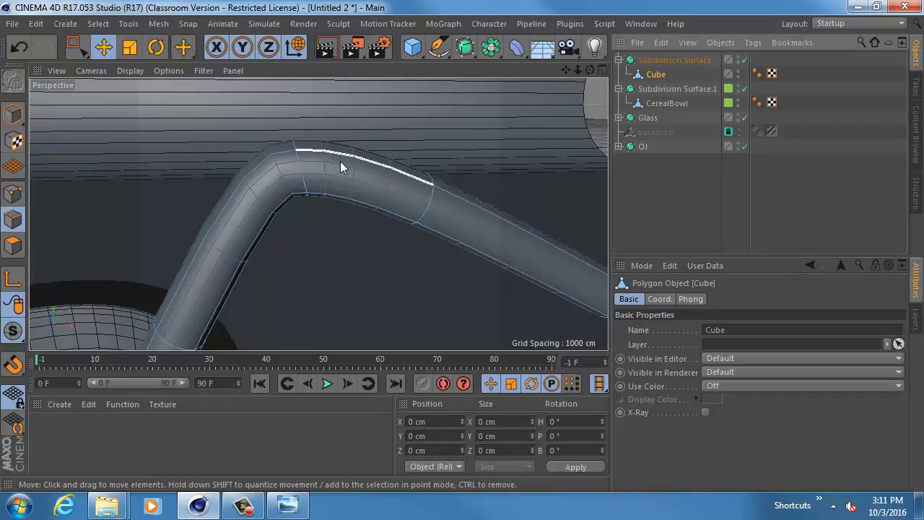
{"action": "key", "text": "k"}
{"action": "key", "text": "l"}
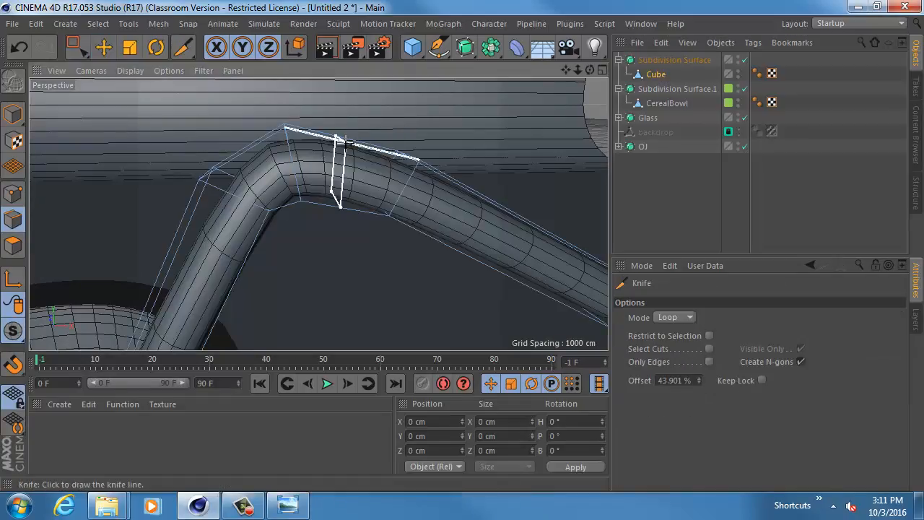
{"action": "left_click", "coordinate": [352, 138]}
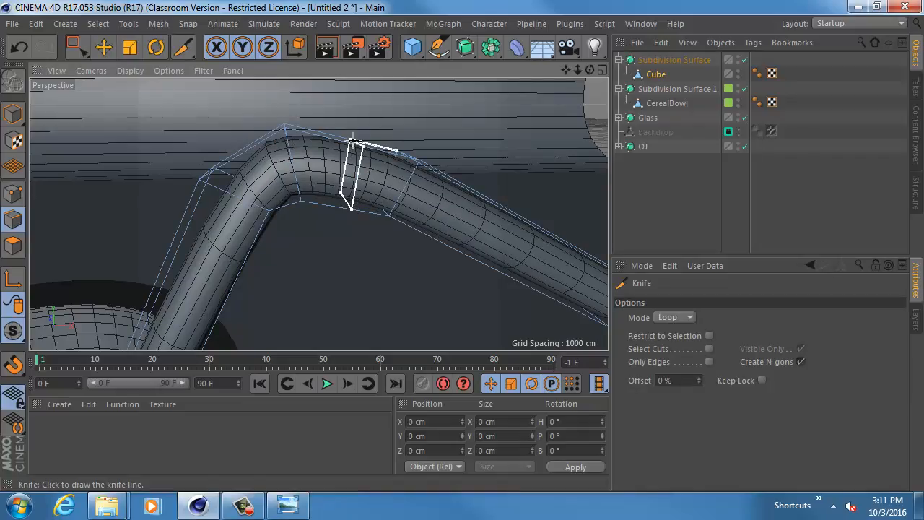
{"action": "left_click", "coordinate": [259, 227]}
{"action": "left_click", "coordinate": [241, 263]}
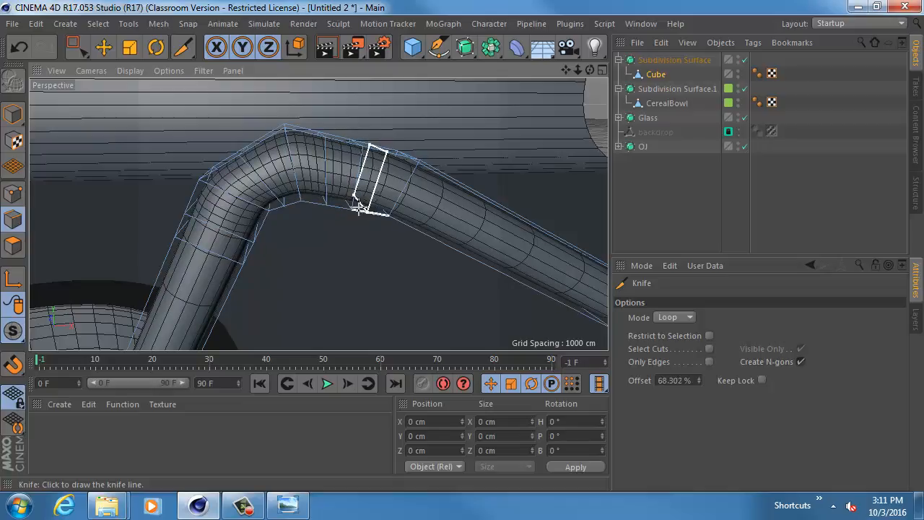
{"action": "left_click", "coordinate": [361, 208]}
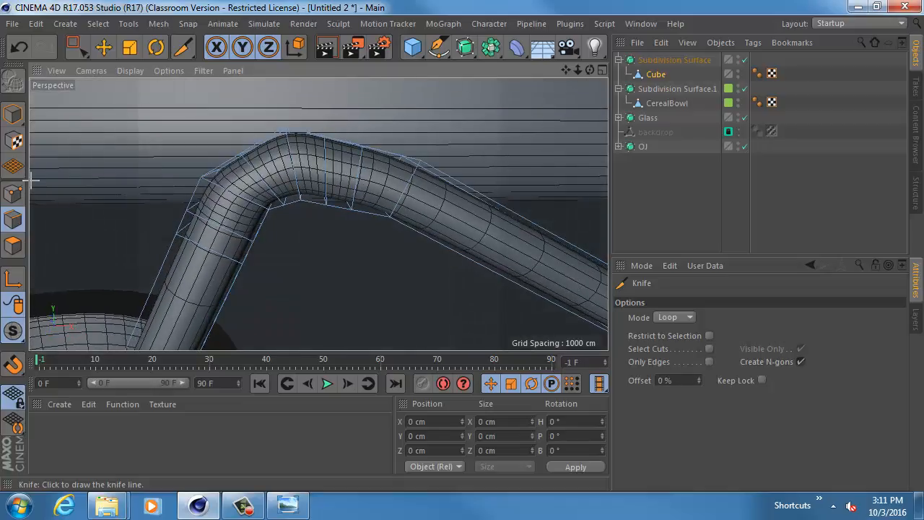
- Move the edge loop at the peak of the straw's bend slightly downward
{"action": "left_click", "coordinate": [103, 47]}
{"action": "double_click", "coordinate": [296, 172]}
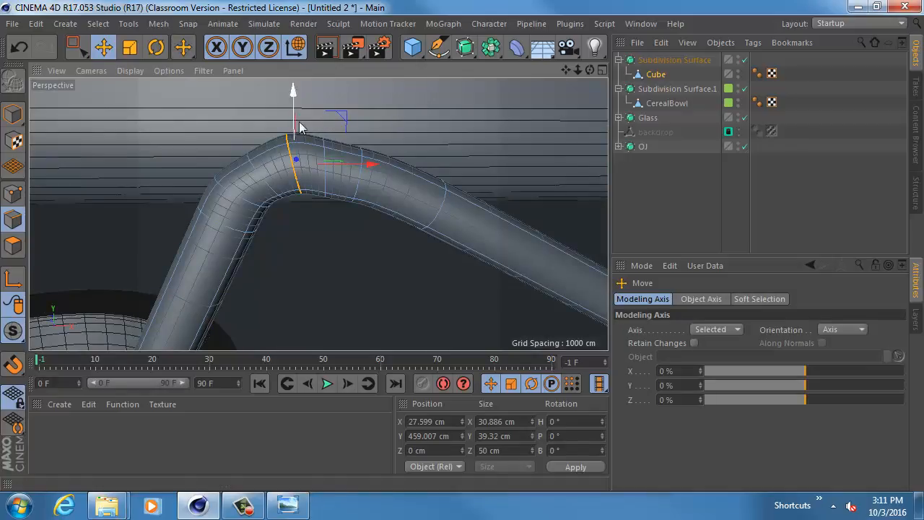
{"action": "left_click_drag", "start_coordinate": [340, 113], "coordinate": [342, 122]}
- Rotate the edge loop at the lower start of the bend to follow the curve and shift it to about X 5.3 cm, Y 420 cm
{"action": "double_click", "coordinate": [258, 205]}
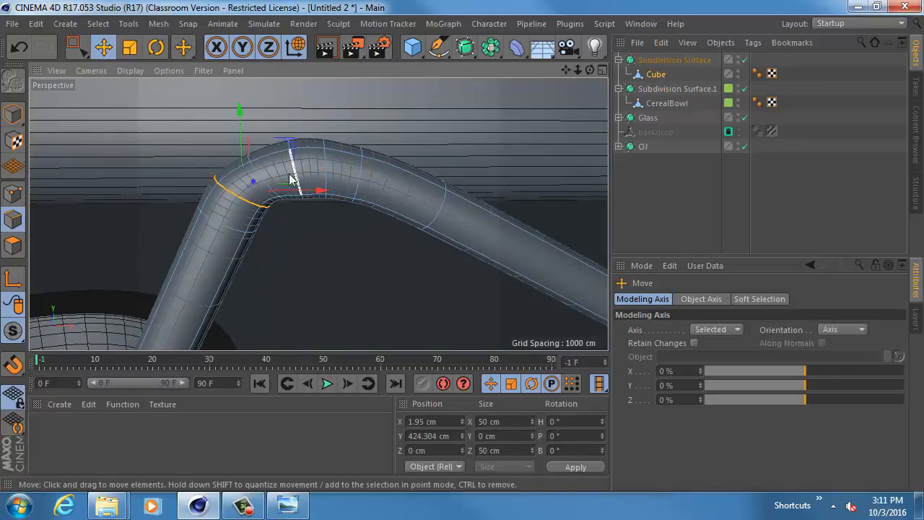
{"action": "key", "text": "r"}
{"action": "mouse_move", "coordinate": [277, 157]}
{"action": "left_mouse_down"}
{"action": "mouse_move", "coordinate": [286, 174]}
{"action": "mouse_move", "coordinate": [289, 150]}
{"action": "mouse_move", "coordinate": [291, 159]}
{"action": "left_mouse_up"}
{"action": "key", "text": "w"}
{"action": "key", "text": "w"}
{"action": "key", "text": "e"}
{"action": "left_click_drag", "start_coordinate": [377, 218], "coordinate": [379, 216], "text": "alt"}
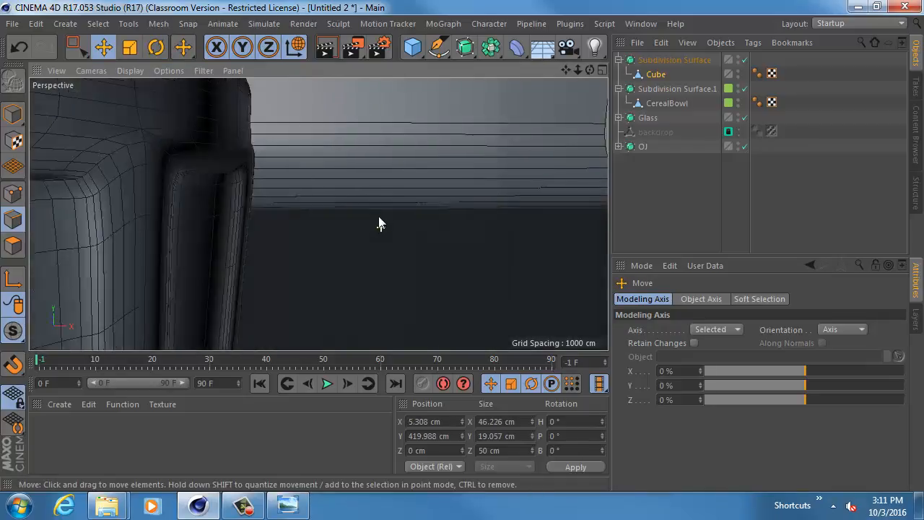
{"action": "right_click_drag", "start_coordinate": [378, 216], "coordinate": [347, 216], "text": "alt"}
{"action": "middle_click_drag", "start_coordinate": [346, 215], "coordinate": [348, 221], "text": "alt"}
{"action": "right_click_drag", "start_coordinate": [348, 221], "coordinate": [363, 227], "text": "alt"}
{"action": "mouse_move", "coordinate": [264, 176]}
{"action": "middle_mouse_down", "text": "alt"}
{"action": "mouse_move", "coordinate": [301, 198]}
{"action": "mouse_move", "coordinate": [305, 216]}
{"action": "middle_mouse_up", "text": "alt"}
{"action": "right_click_drag", "start_coordinate": [304, 215], "coordinate": [309, 216], "text": "alt"}
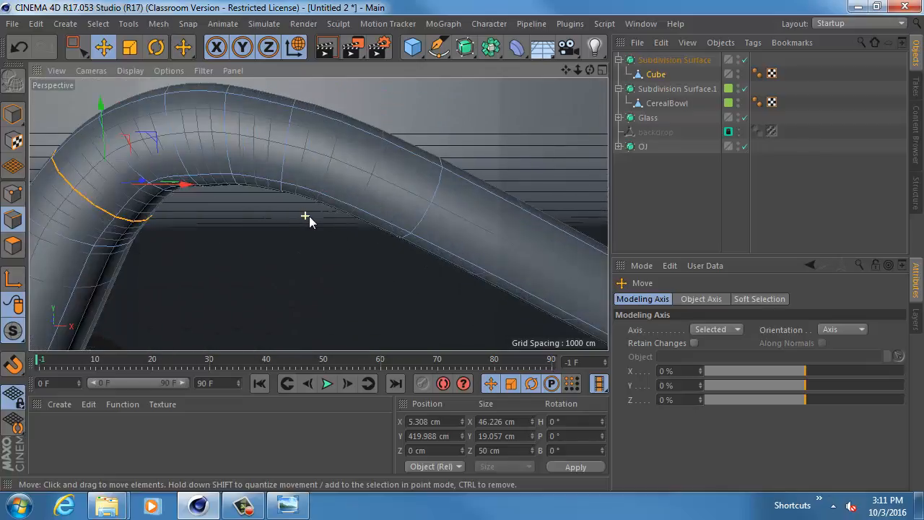
- Make the straw's Subdivision Surface editable and select the Cube mesh inside it for polygon editing
{"action": "left_click", "coordinate": [657, 61]}
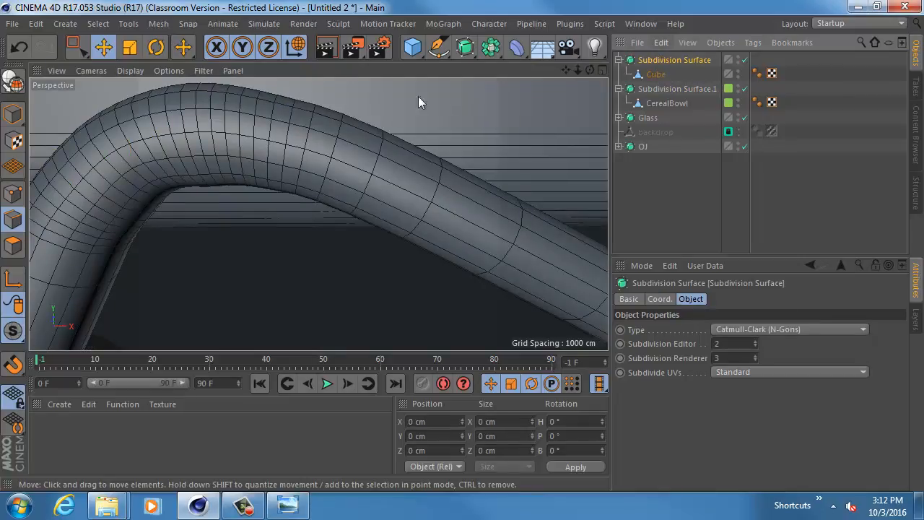
{"action": "left_click", "coordinate": [13, 245]}
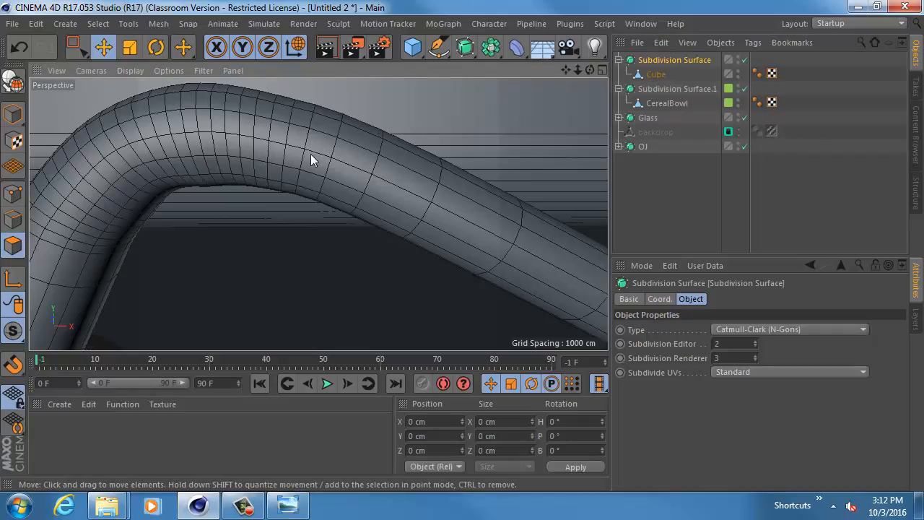
{"action": "key", "text": "c"}
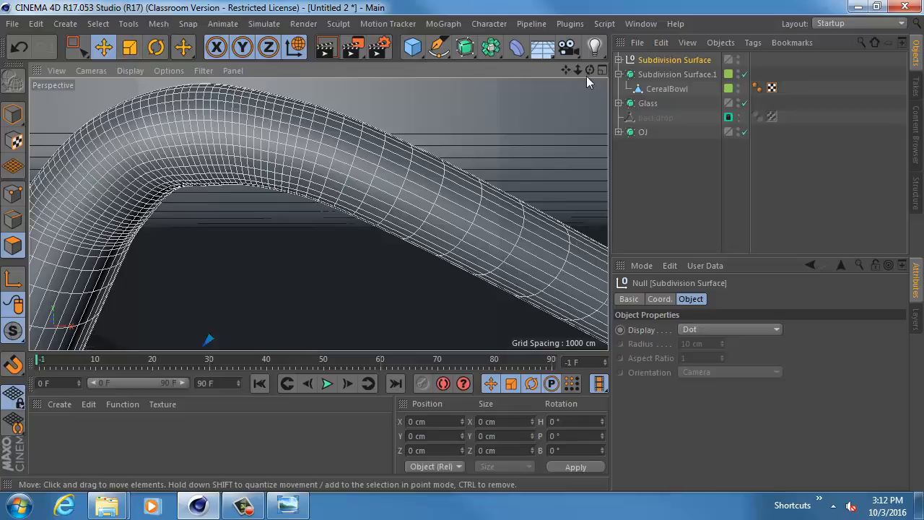
{"action": "left_click", "coordinate": [618, 60]}
{"action": "left_click", "coordinate": [654, 74]}
{"action": "left_click_drag", "start_coordinate": [270, 126], "coordinate": [258, 172]}
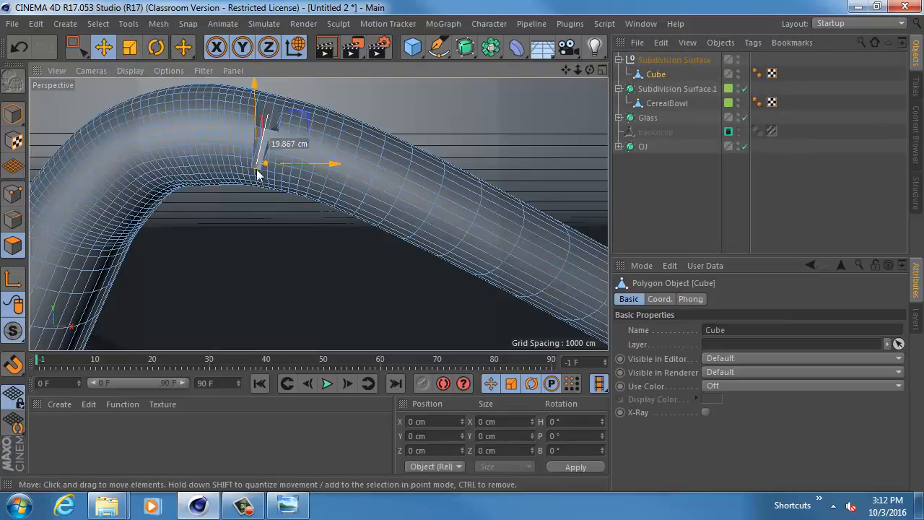
{"action": "key", "text": "ctrl+z"}
{"action": "left_click", "coordinate": [194, 137]}
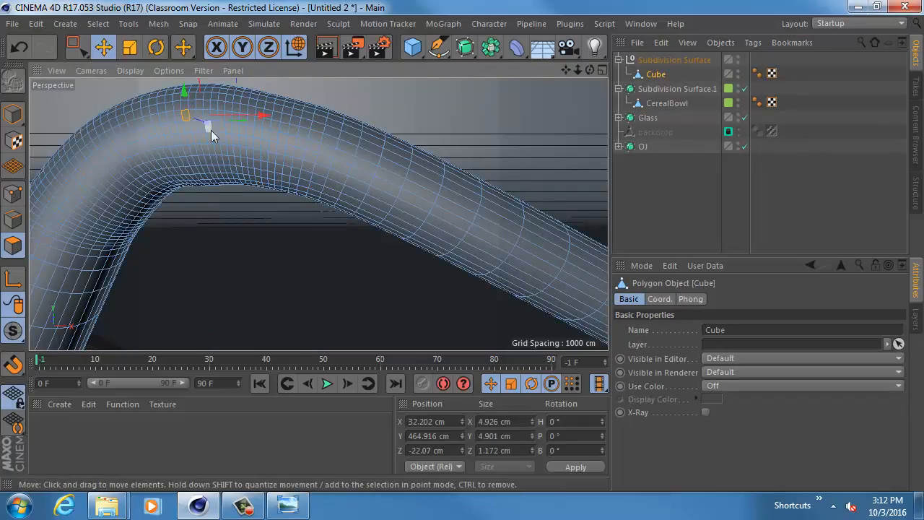
{"action": "left_click", "coordinate": [177, 163]}
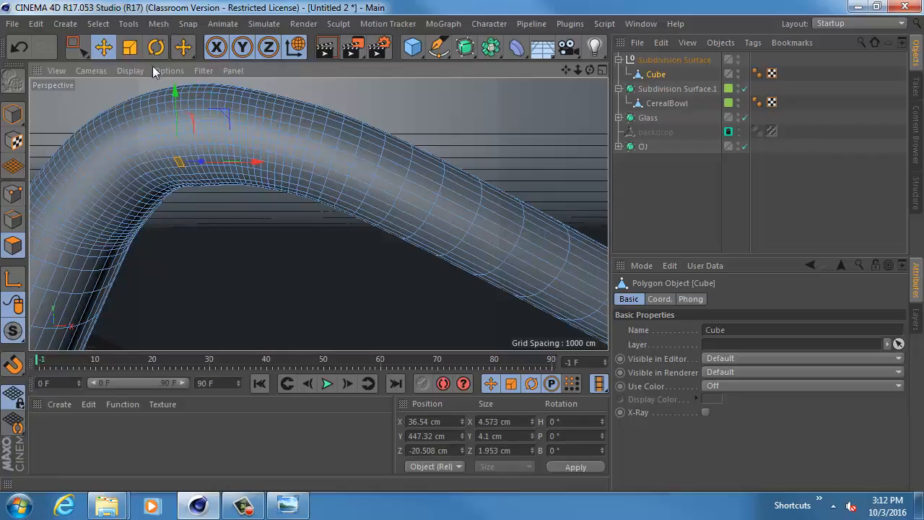
- Use Loop Selection to select every other polygon ring from the middle of the bend down toward the glass
{"action": "left_click", "coordinate": [98, 24]}
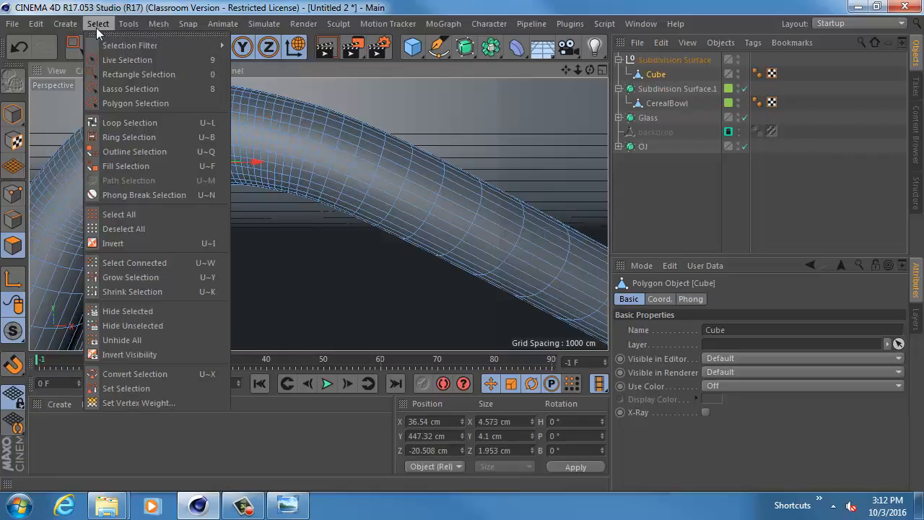
{"action": "left_click", "coordinate": [130, 122]}
{"action": "middle_click_drag", "start_coordinate": [187, 128], "coordinate": [260, 142], "text": "alt"}
{"action": "mouse_move", "coordinate": [209, 148]}
{"action": "left_mouse_down", "text": "alt"}
{"action": "mouse_move", "coordinate": [241, 165]}
{"action": "mouse_move", "coordinate": [219, 151]}
{"action": "left_mouse_up", "text": "alt"}
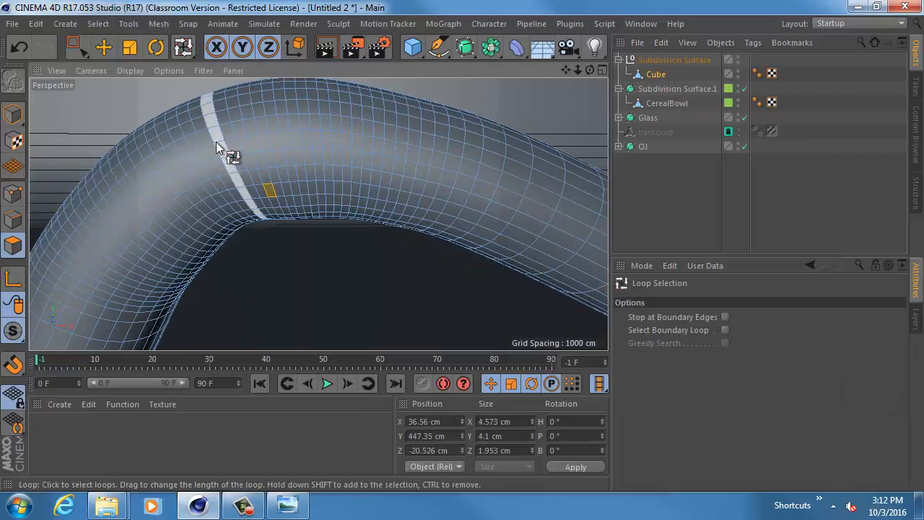
{"action": "left_click", "coordinate": [217, 142]}
{"action": "left_click", "coordinate": [196, 149], "text": "shift"}
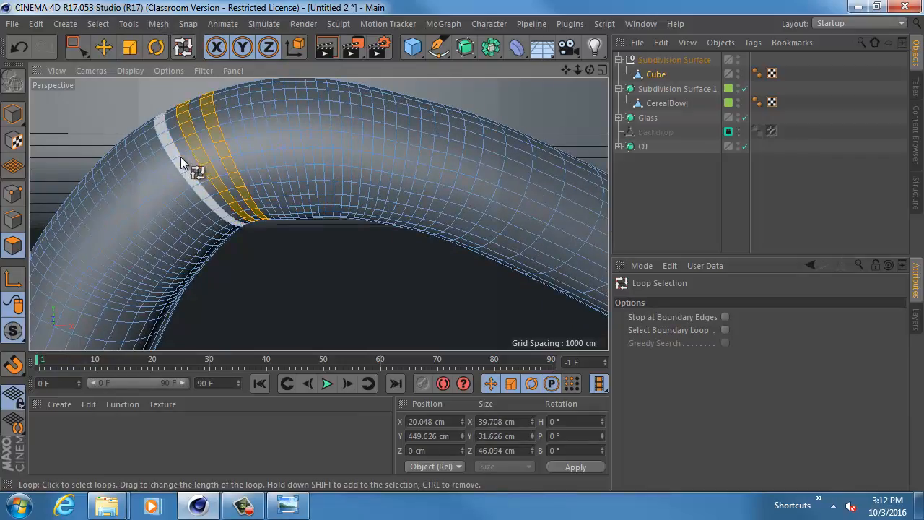
{"action": "left_click", "coordinate": [179, 157], "text": "shift"}
{"action": "left_click", "coordinate": [156, 171], "text": "shift"}
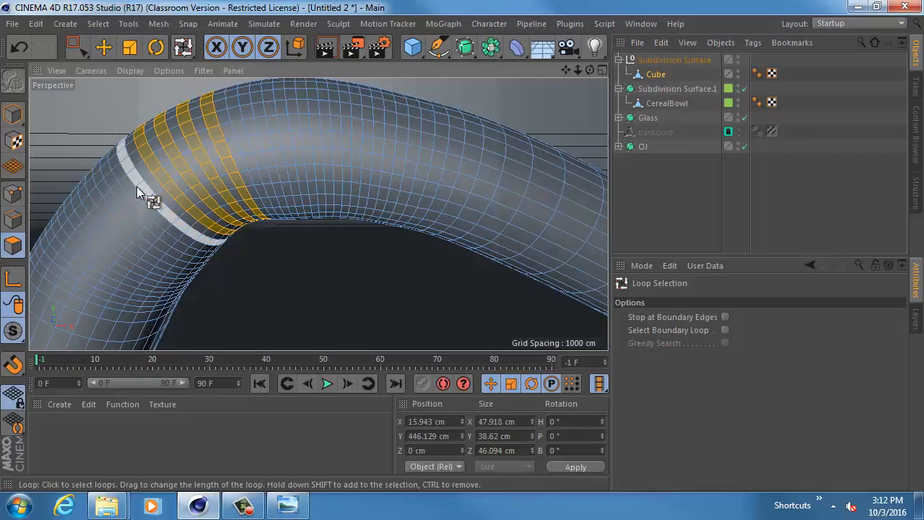
{"action": "left_click", "coordinate": [136, 188], "text": "shift"}
{"action": "left_click", "coordinate": [126, 197], "text": "shift"}
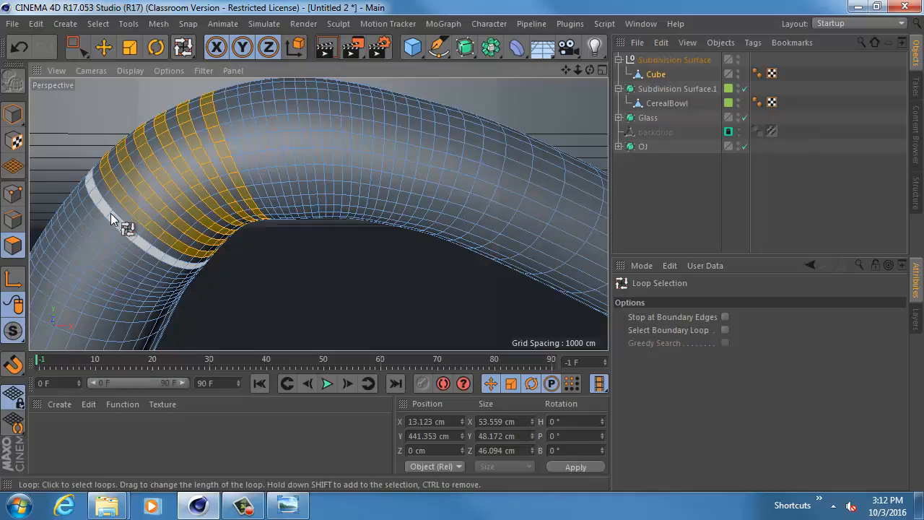
{"action": "left_click", "coordinate": [111, 213], "text": "shift"}
{"action": "left_click", "coordinate": [95, 230], "text": "shift"}
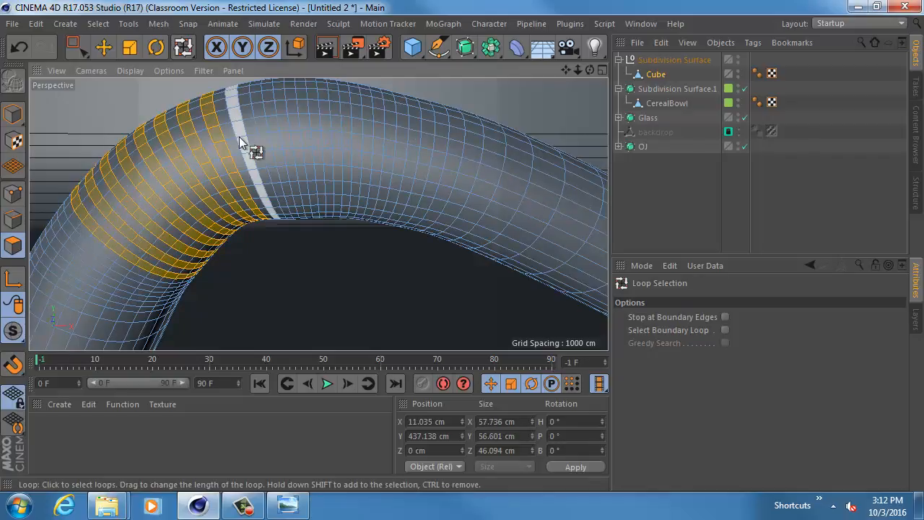
- Add every other polygon ring from the middle of the bend toward the straw's mouth end to the selection
{"action": "left_click", "coordinate": [242, 137], "text": "shift"}
{"action": "left_click", "coordinate": [263, 133], "text": "shift"}
{"action": "left_click", "coordinate": [294, 140], "text": "shift"}
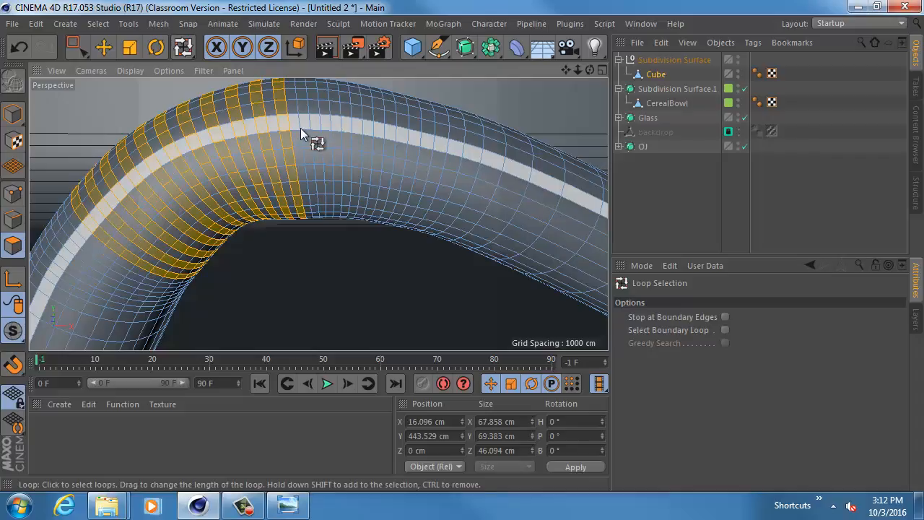
{"action": "left_click", "coordinate": [302, 132], "text": "shift"}
{"action": "left_click", "coordinate": [304, 133], "text": "shift"}
{"action": "left_click", "coordinate": [315, 134], "text": "shift"}
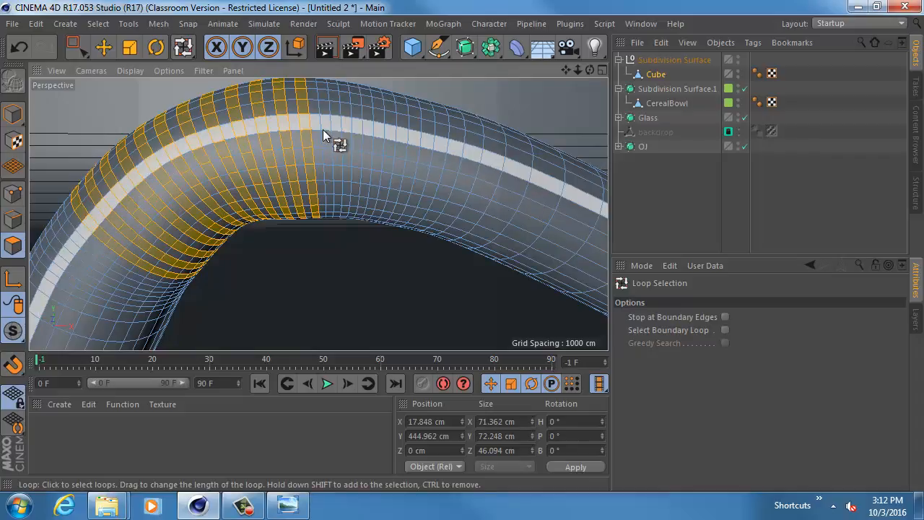
{"action": "left_click", "coordinate": [340, 128], "text": "shift"}
{"action": "left_click", "coordinate": [359, 134], "text": "shift"}
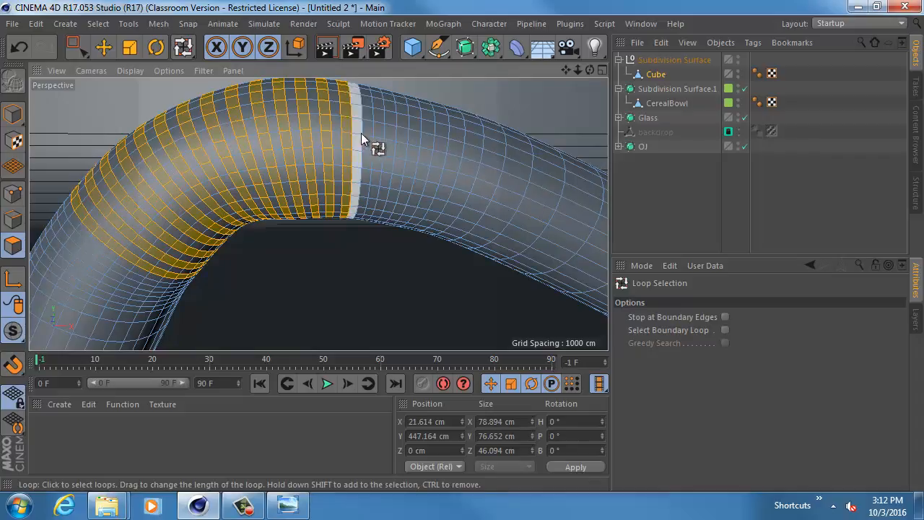
{"action": "left_click", "coordinate": [370, 141], "text": "shift"}
{"action": "left_click", "coordinate": [397, 143], "text": "shift"}
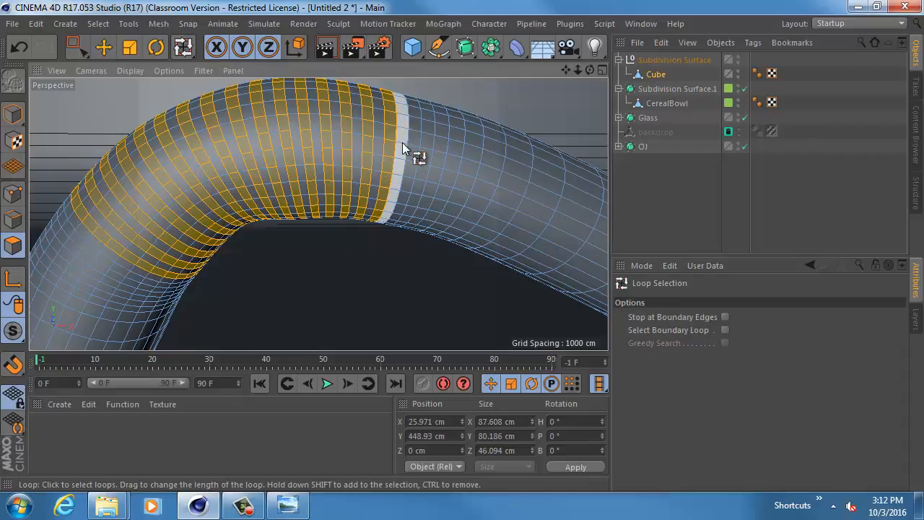
- Add the remaining alternate rings at the bend's lower end to the selection and extrude all selected rings inward with an offset of -1.4 cm
{"action": "left_click_drag", "start_coordinate": [156, 227], "coordinate": [223, 176], "text": "alt"}
{"action": "left_click", "coordinate": [221, 177], "text": "shift"}
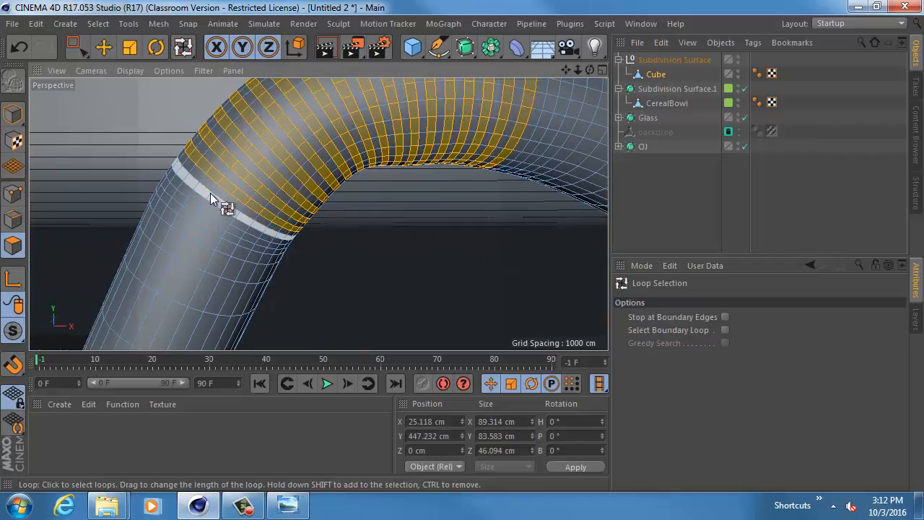
{"action": "left_click", "coordinate": [210, 193], "text": "shift"}
{"action": "left_click", "coordinate": [199, 208], "text": "shift"}
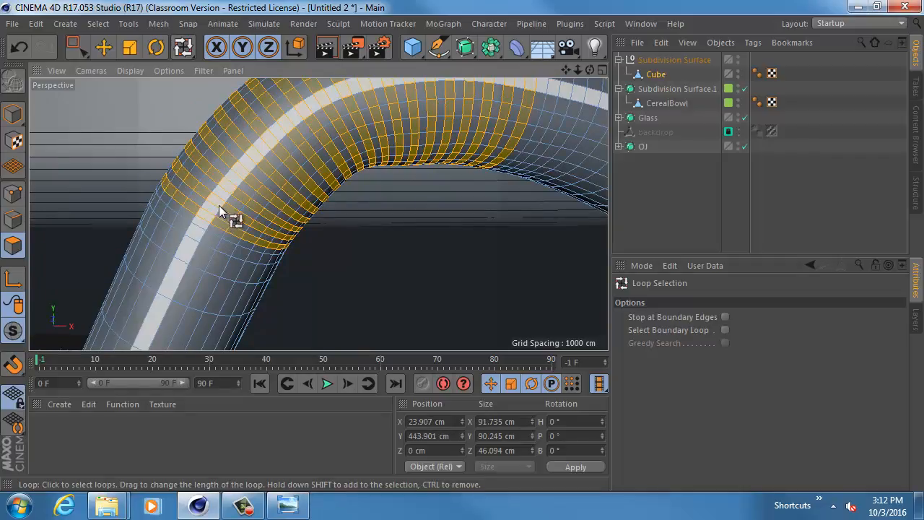
{"action": "key", "text": "d"}
{"action": "left_click_drag", "start_coordinate": [257, 226], "coordinate": [243, 225]}
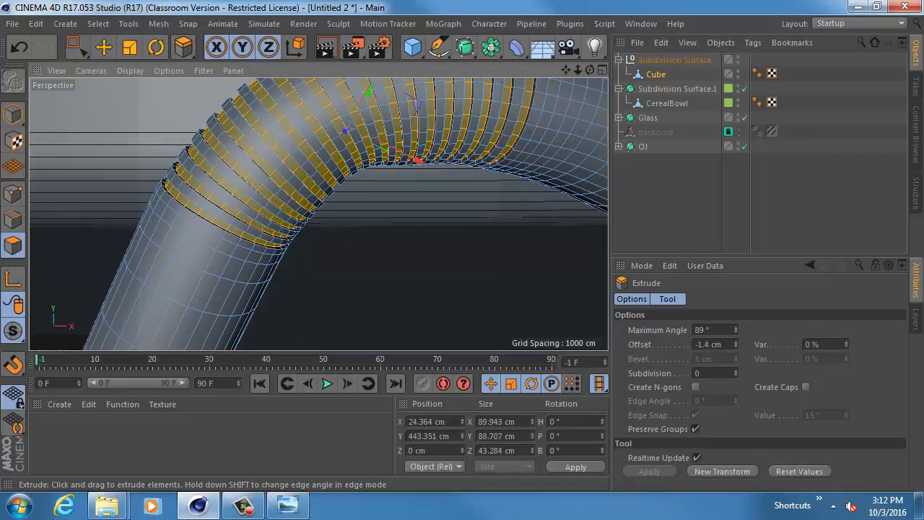
- Examine the grooved bend of the straw from a distance and close up
{"action": "scroll", "coordinate": [457, 185], "scroll_direction": "down", "scroll_amount": 10}
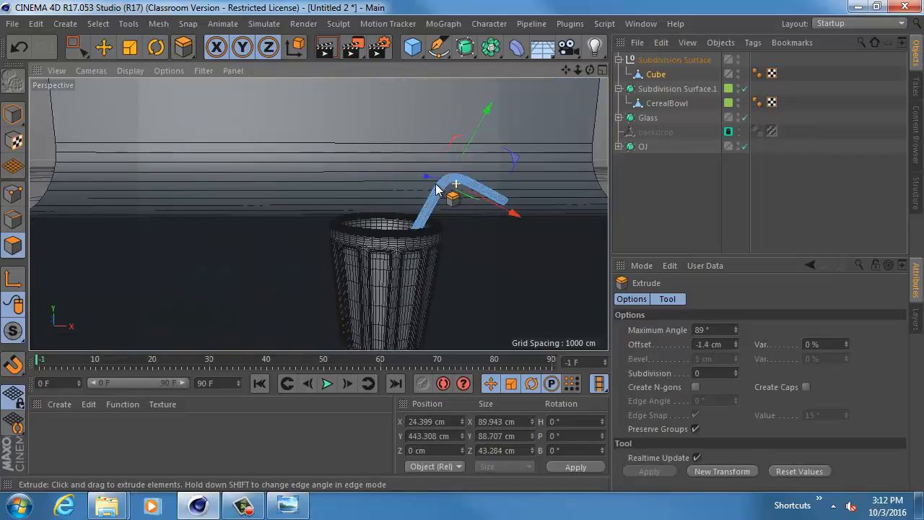
{"action": "scroll", "coordinate": [456, 193], "scroll_direction": "up", "scroll_amount": 9}
{"action": "scroll", "coordinate": [466, 195], "scroll_direction": "up", "scroll_amount": 3}
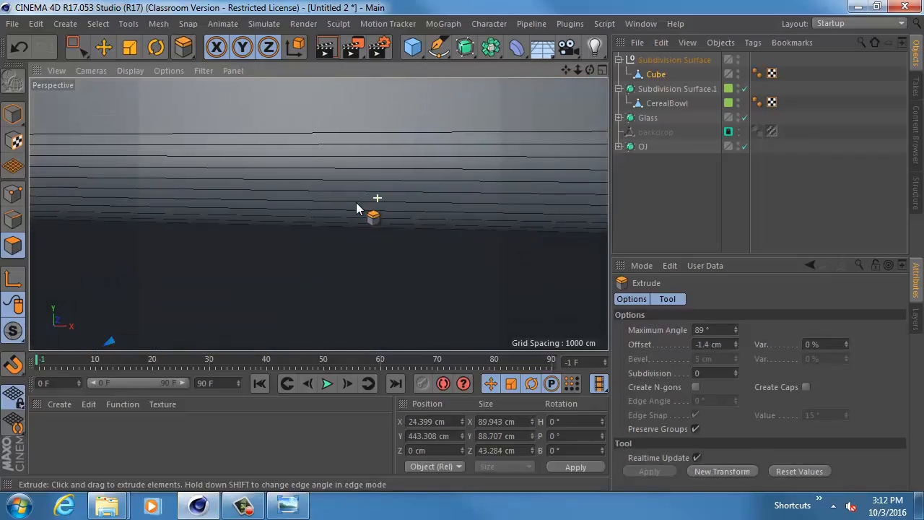
{"action": "scroll", "coordinate": [359, 206], "scroll_direction": "down", "scroll_amount": 6}
{"action": "scroll", "coordinate": [343, 168], "scroll_direction": "up", "scroll_amount": 6}
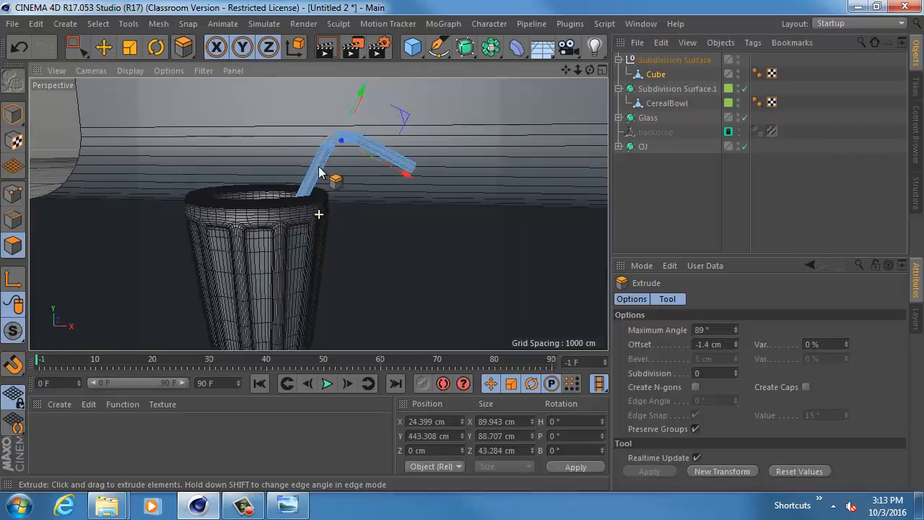
{"action": "scroll", "coordinate": [340, 188], "scroll_direction": "down", "scroll_amount": 3}
{"action": "middle_click_drag", "start_coordinate": [338, 186], "coordinate": [314, 216], "text": "alt"}
{"action": "scroll", "coordinate": [311, 216], "scroll_direction": "up", "scroll_amount": 2}
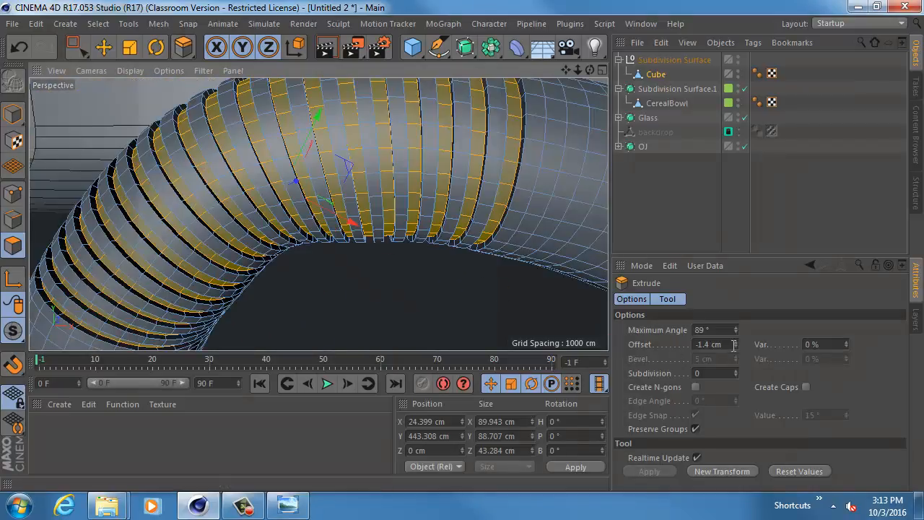
- Deepen the groove extrusion to an offset of -2.1 cm and place the straw's null under a new Subdivision Surface
{"action": "left_click_drag", "start_coordinate": [734, 344], "coordinate": [737, 347]}
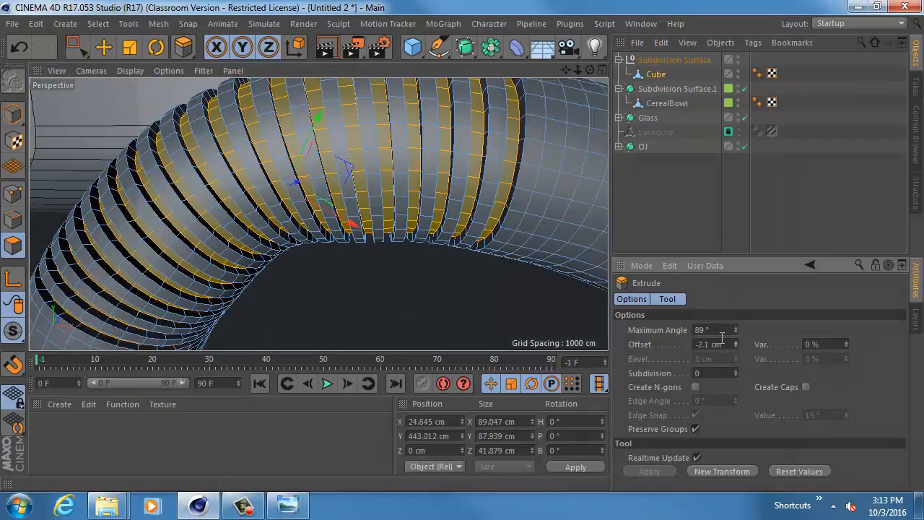
{"action": "scroll", "coordinate": [522, 261], "scroll_direction": "down", "scroll_amount": 2}
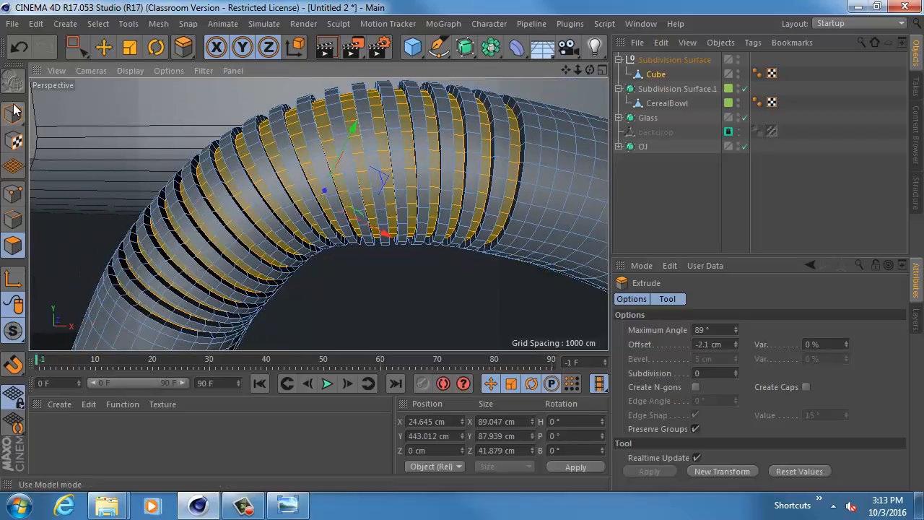
{"action": "left_click", "coordinate": [15, 112]}
{"action": "left_click", "coordinate": [658, 63]}
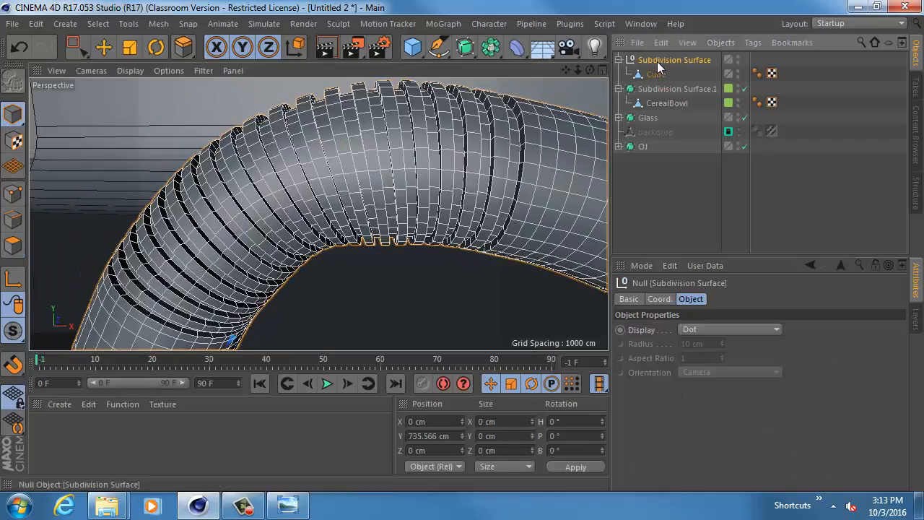
{"action": "left_click", "coordinate": [464, 47], "text": "alt"}
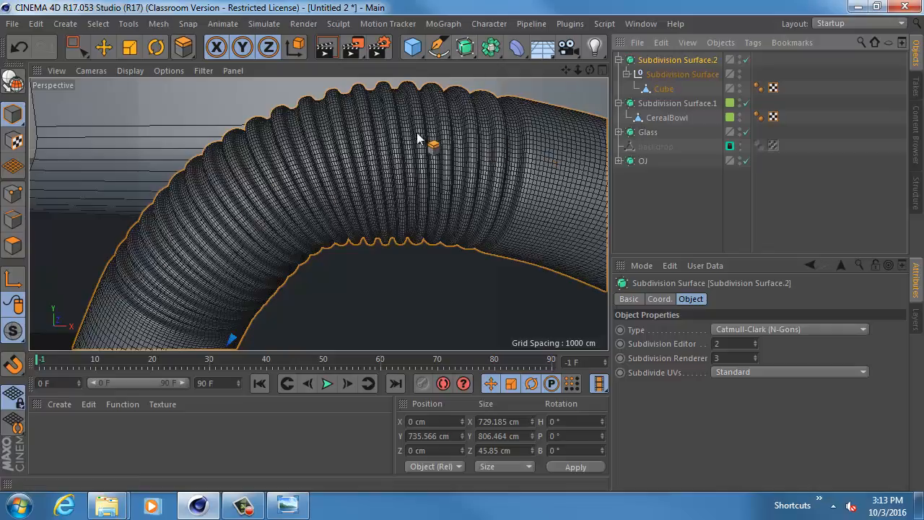
{"action": "scroll", "coordinate": [546, 217], "scroll_direction": "down", "scroll_amount": 10}
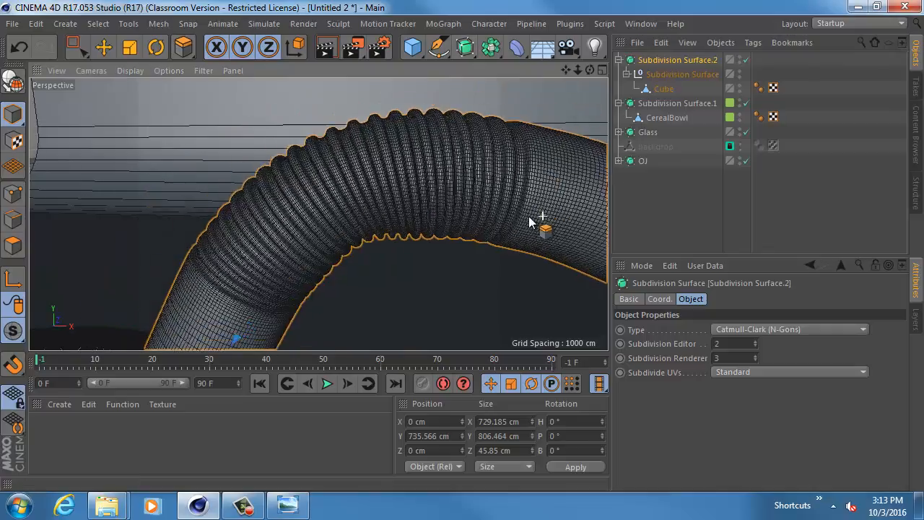
{"action": "scroll", "coordinate": [442, 244], "scroll_direction": "down", "scroll_amount": 3}
- Set the viewport display to Gouraud Shading without lines and activate the Move tool
{"action": "left_click", "coordinate": [130, 70]}
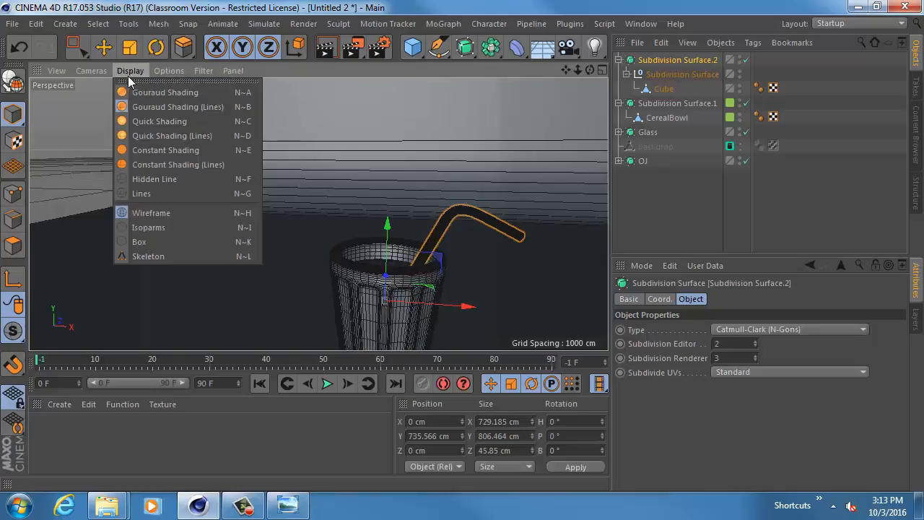
{"action": "left_click", "coordinate": [174, 89]}
{"action": "mouse_move", "coordinate": [275, 182]}
{"action": "left_mouse_down", "text": "alt"}
{"action": "mouse_move", "coordinate": [370, 219]}
{"action": "mouse_move", "coordinate": [381, 213]}
{"action": "left_mouse_up", "text": "alt"}
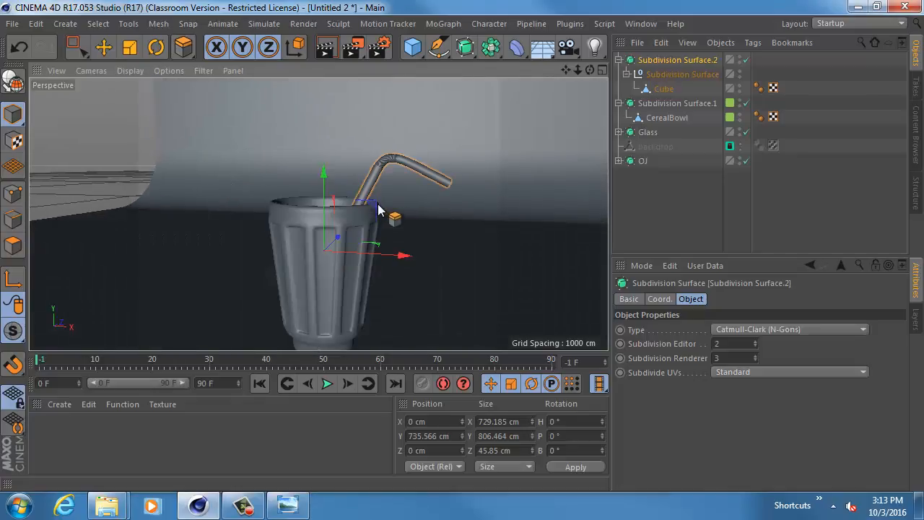
{"action": "right_click_drag", "start_coordinate": [381, 209], "coordinate": [264, 219], "text": "alt"}
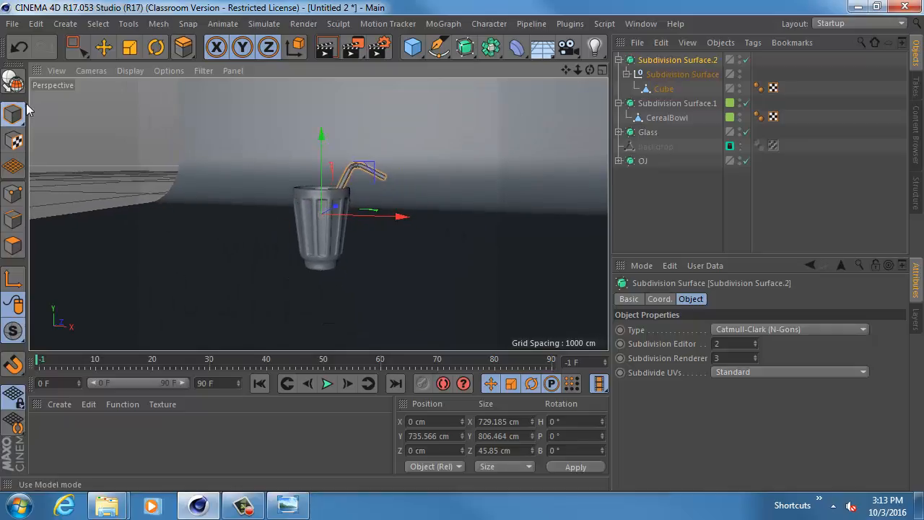
{"action": "left_click", "coordinate": [104, 49]}
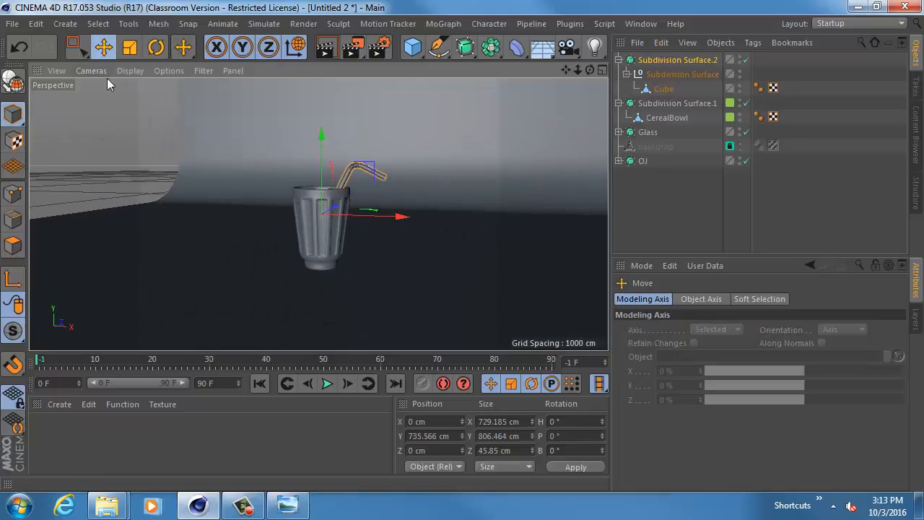
{"action": "left_click", "coordinate": [394, 221]}
{"action": "left_click_drag", "start_coordinate": [393, 220], "coordinate": [411, 226], "text": "alt"}
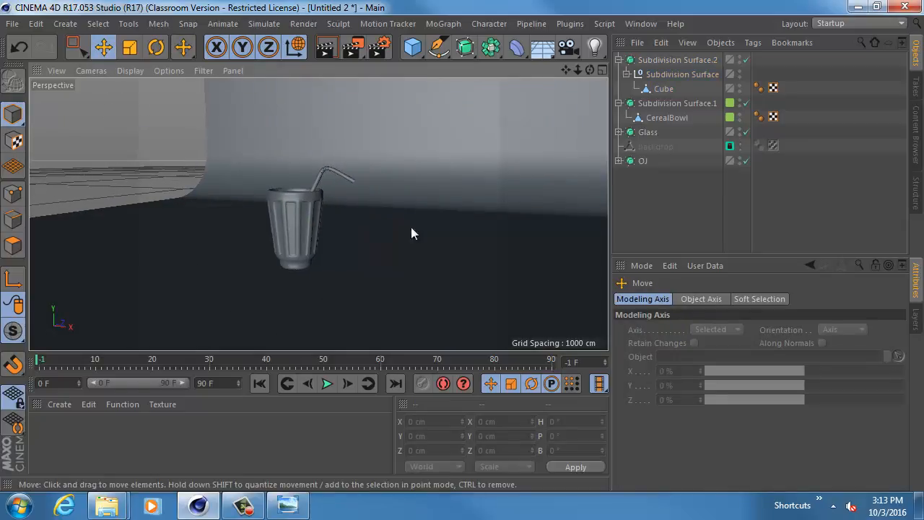
- Collapse the straw and cereal bowl hierarchies and hide the Backdrop layer in the viewport
{"action": "left_click", "coordinate": [619, 103]}
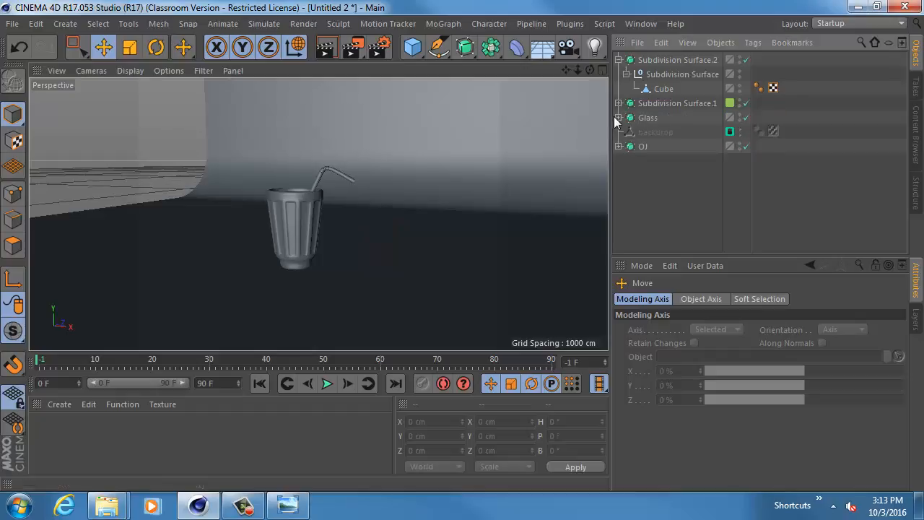
{"action": "left_click", "coordinate": [619, 60]}
{"action": "left_click", "coordinate": [635, 60]}
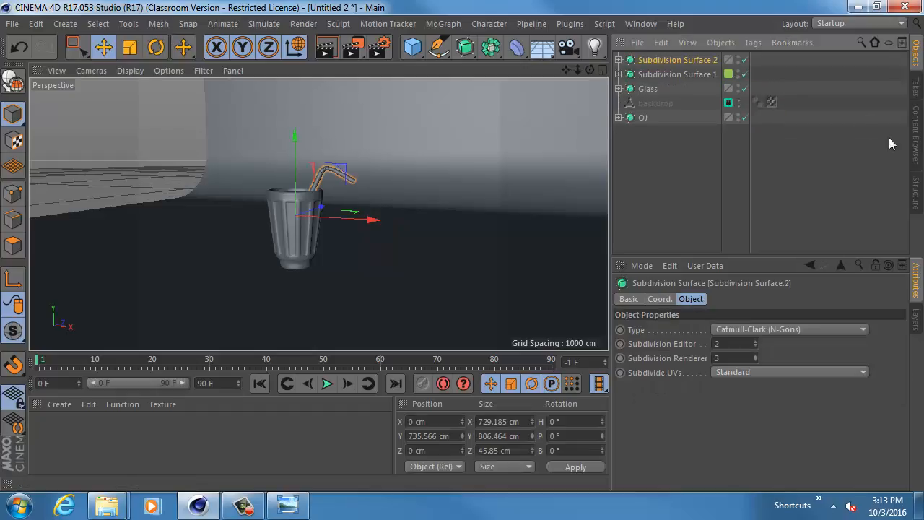
{"action": "left_click", "coordinate": [918, 318]}
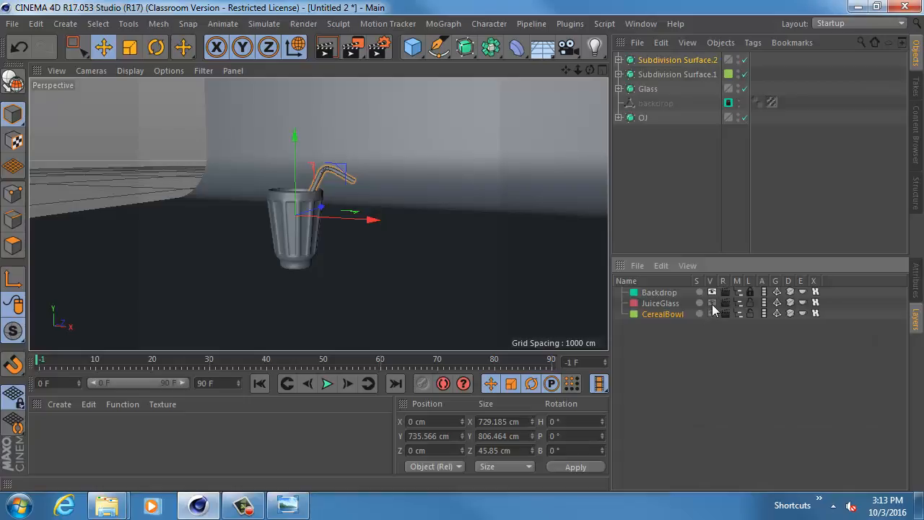
{"action": "left_click", "coordinate": [713, 292]}
{"action": "left_click_drag", "start_coordinate": [496, 218], "coordinate": [458, 232], "text": "alt"}
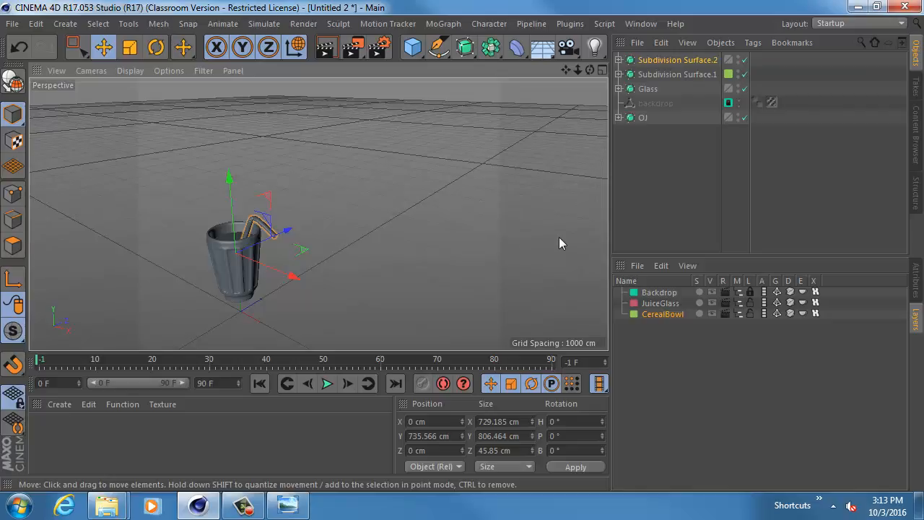
- Select the OJ, Glass and straw subdivision objects together and group them under one null
{"action": "left_click", "coordinate": [668, 304]}
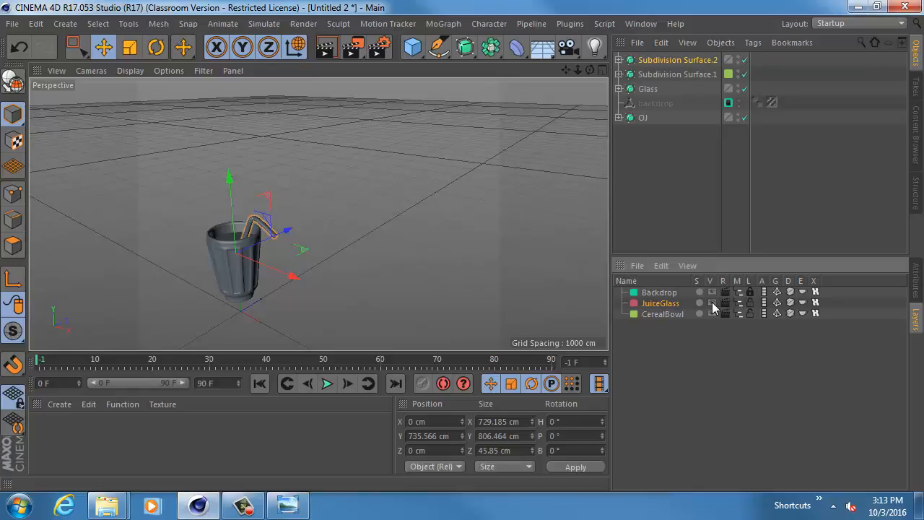
{"action": "left_click", "coordinate": [619, 118]}
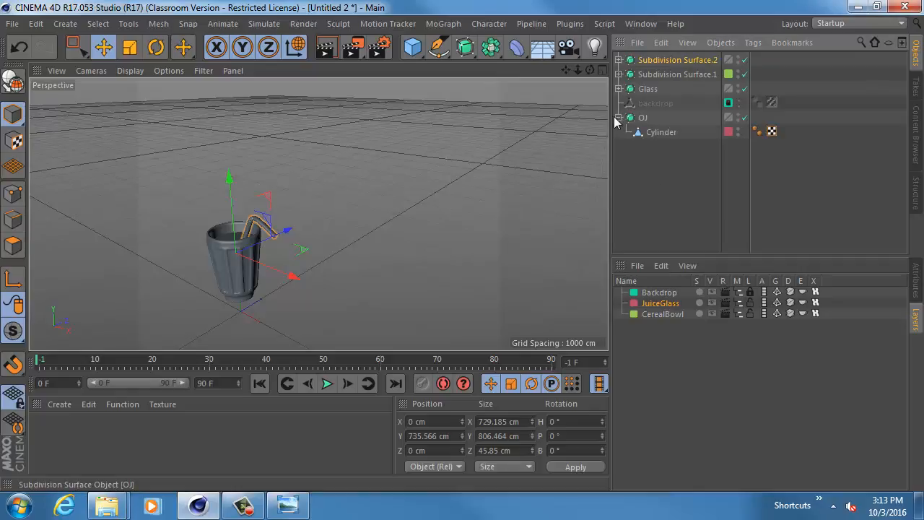
{"action": "left_click", "coordinate": [619, 118]}
{"action": "left_click", "coordinate": [642, 117]}
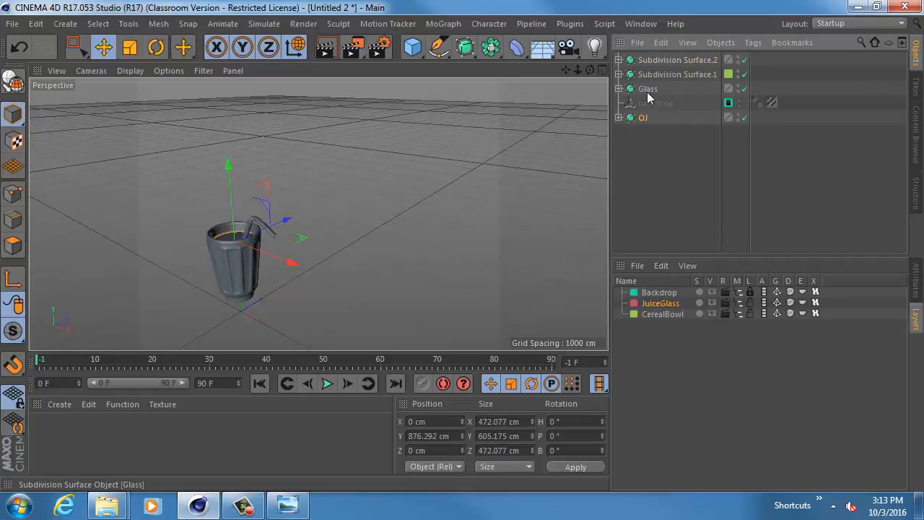
{"action": "left_click", "coordinate": [647, 90]}
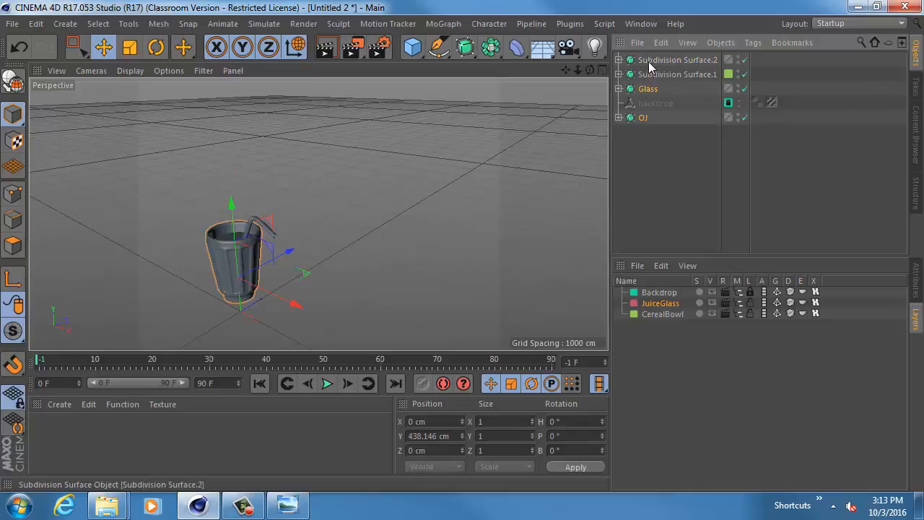
{"action": "left_click", "coordinate": [648, 60]}
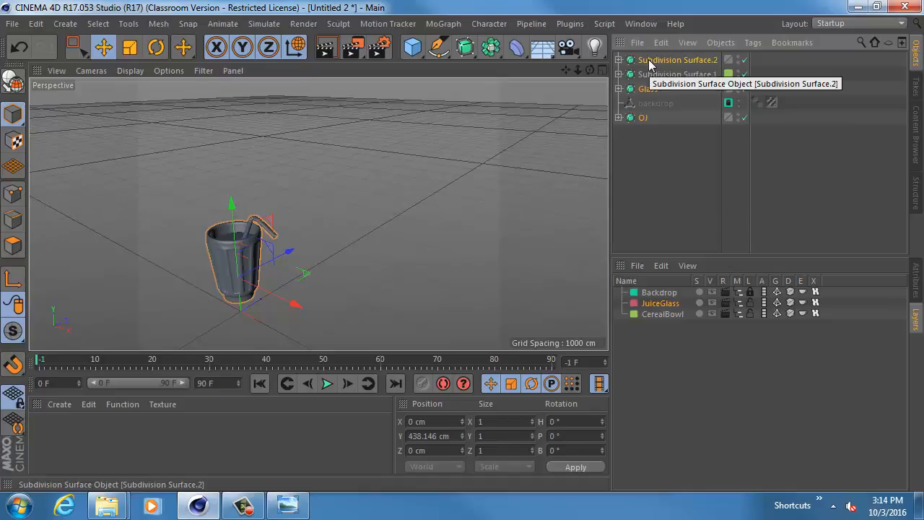
{"action": "key", "text": "alt+g"}
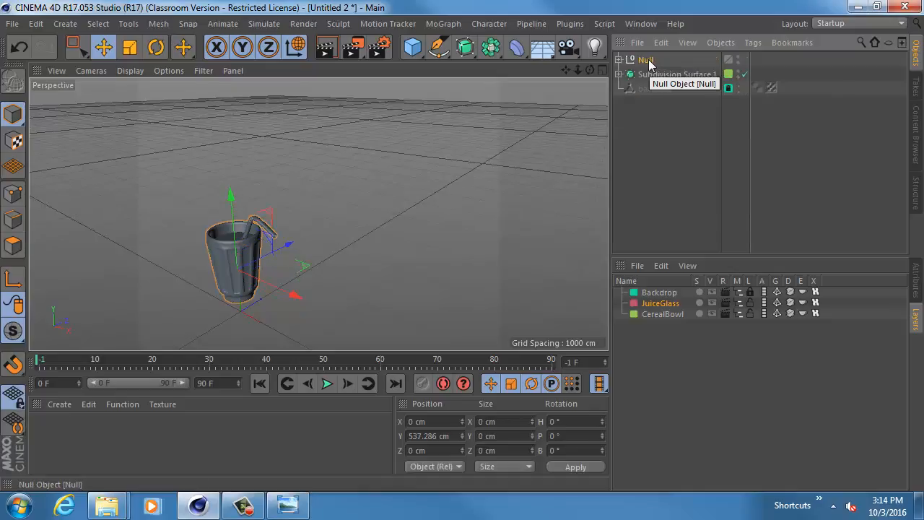
- Rename the new null to JuiceGlassGroup
{"action": "double_click", "coordinate": [647, 60]}
{"action": "type", "text": "J"}
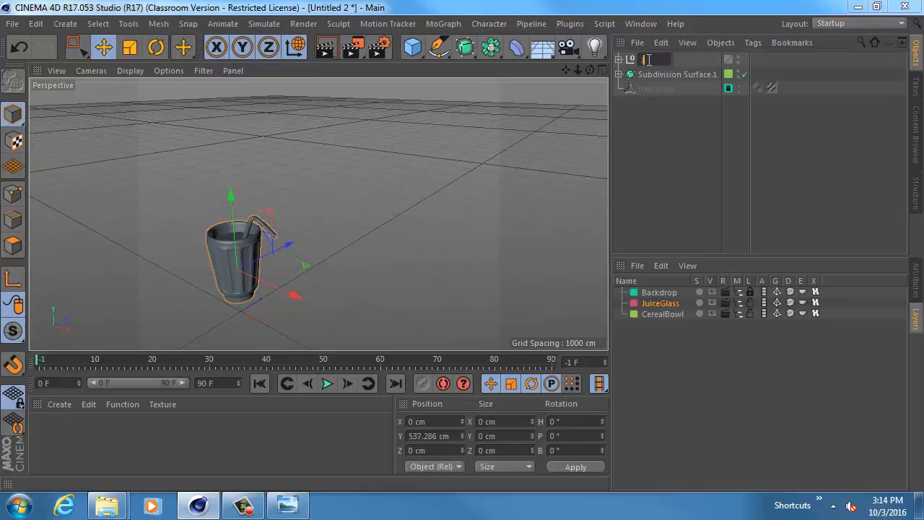
{"action": "type", "text": "uiceGlassGroup"}
{"action": "key", "text": "Return"}
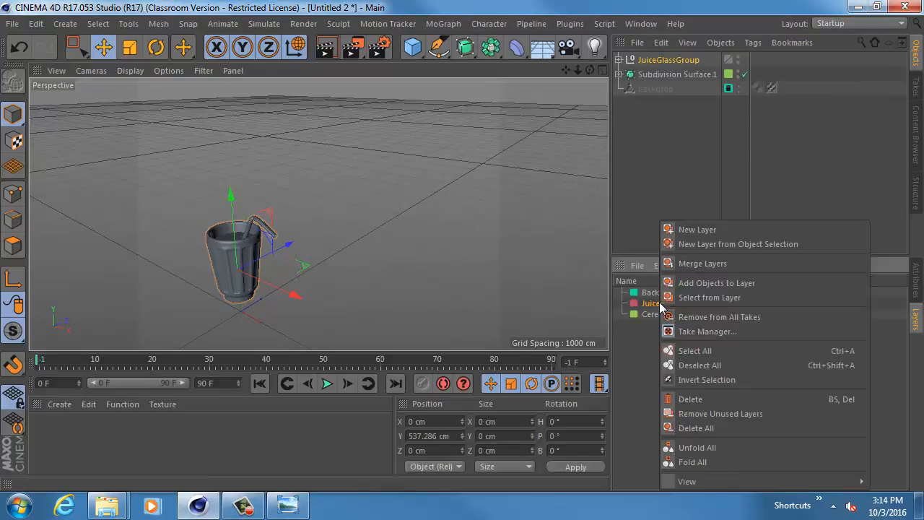
- Add JuiceGlassGroup to the JuiceGlass layer and try toggling that layer's visibility in the viewport
{"action": "right_click", "coordinate": [661, 307]}
{"action": "left_click", "coordinate": [692, 285]}
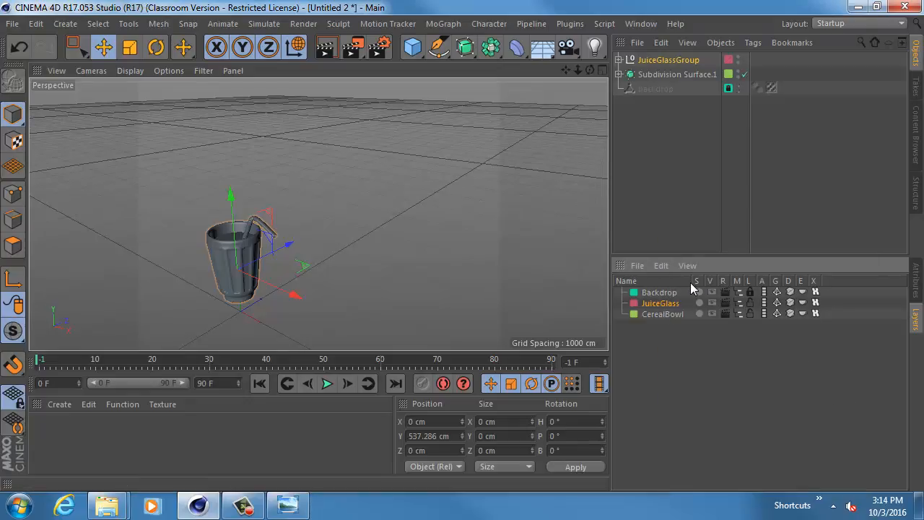
{"action": "left_click", "coordinate": [716, 304]}
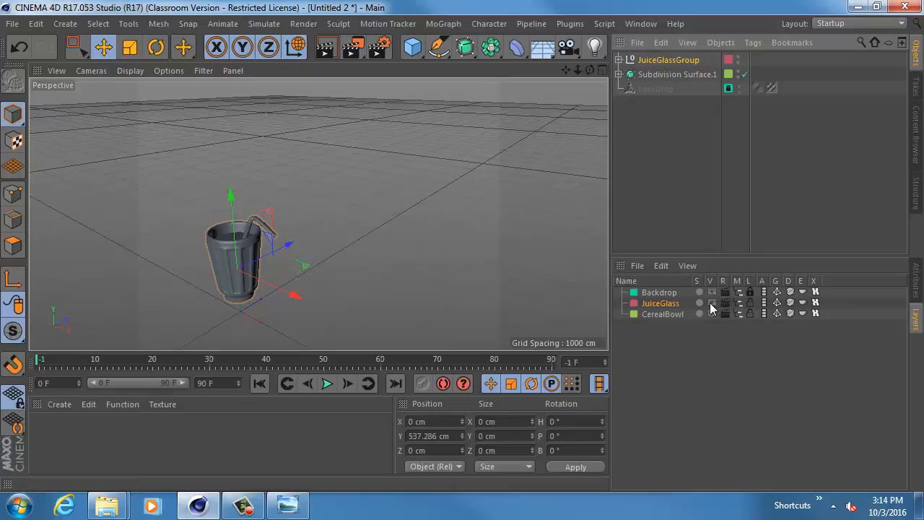
{"action": "right_click", "coordinate": [657, 309]}
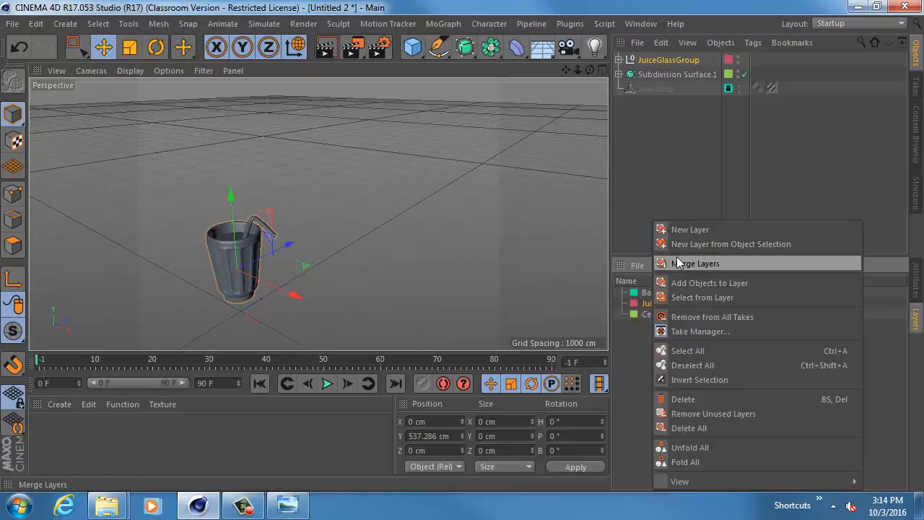
{"action": "left_click", "coordinate": [683, 282]}
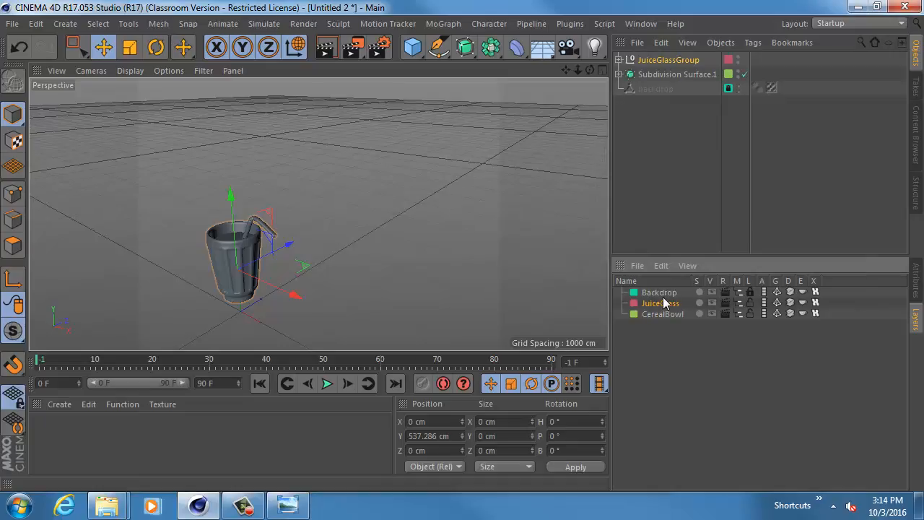
{"action": "double_click", "coordinate": [659, 304]}
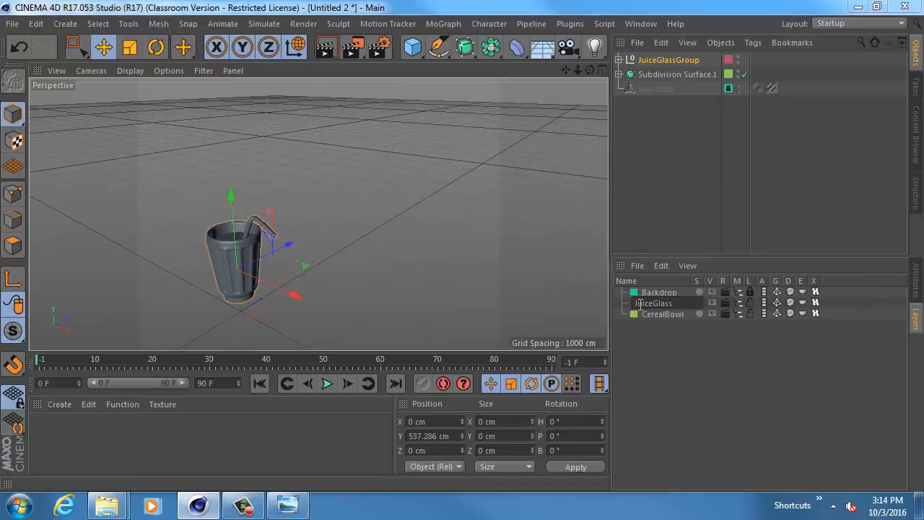
{"action": "left_click", "coordinate": [714, 303]}
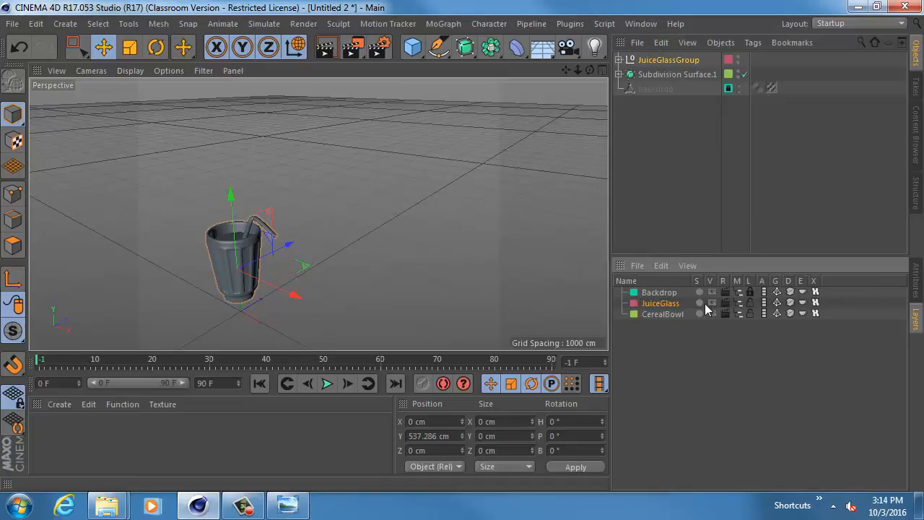
{"action": "left_click", "coordinate": [703, 303]}
- Add the straw, Glass and OJ objects inside JuiceGlassGroup to the JuiceGlass layer, and collapse the group
{"action": "left_click", "coordinate": [619, 60]}
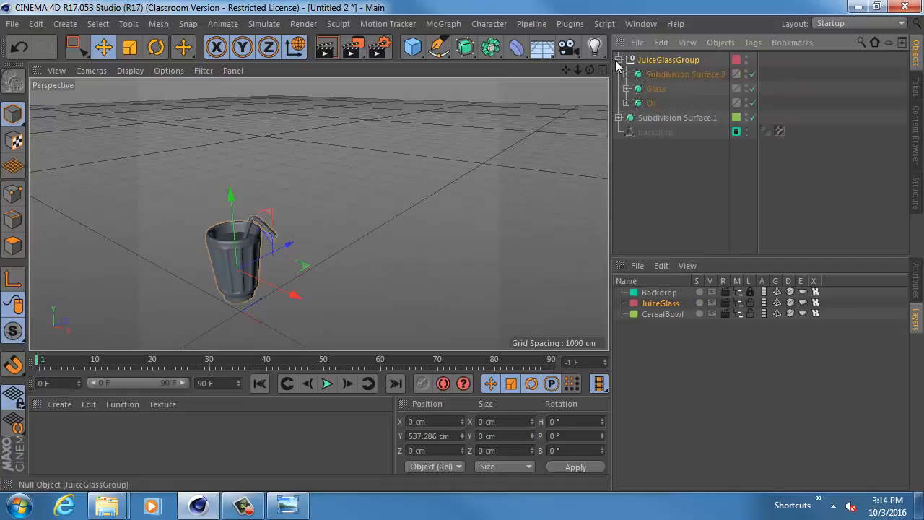
{"action": "left_click", "coordinate": [661, 75]}
{"action": "left_click", "coordinate": [653, 102], "text": "shift"}
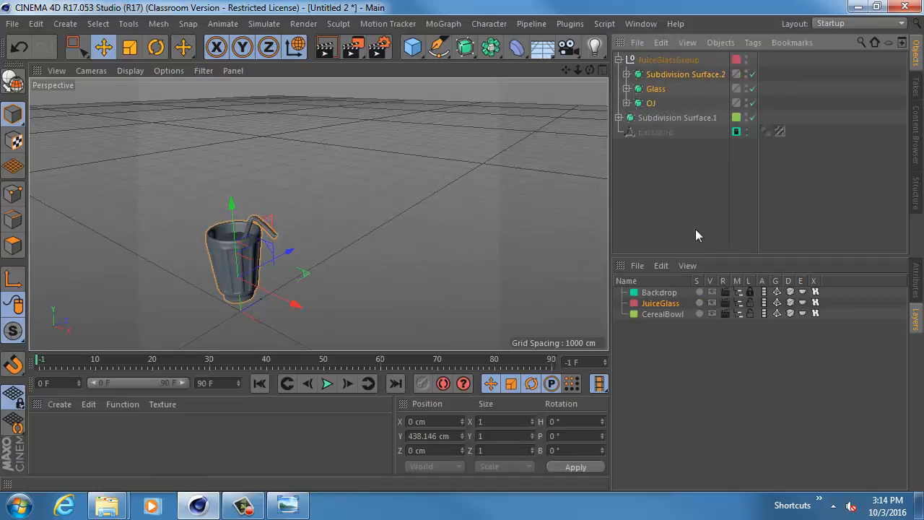
{"action": "right_click", "coordinate": [695, 301]}
{"action": "left_click", "coordinate": [690, 293]}
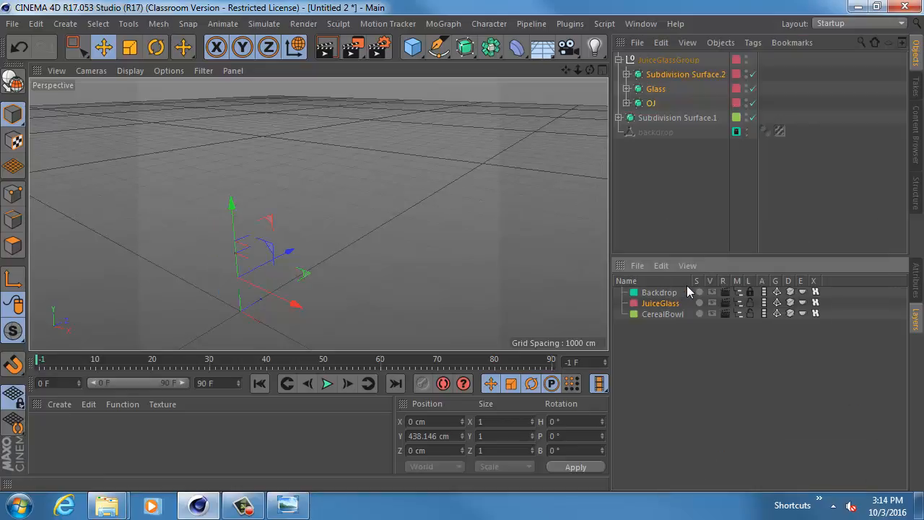
{"action": "left_click", "coordinate": [619, 60]}
{"action": "left_click", "coordinate": [661, 59]}
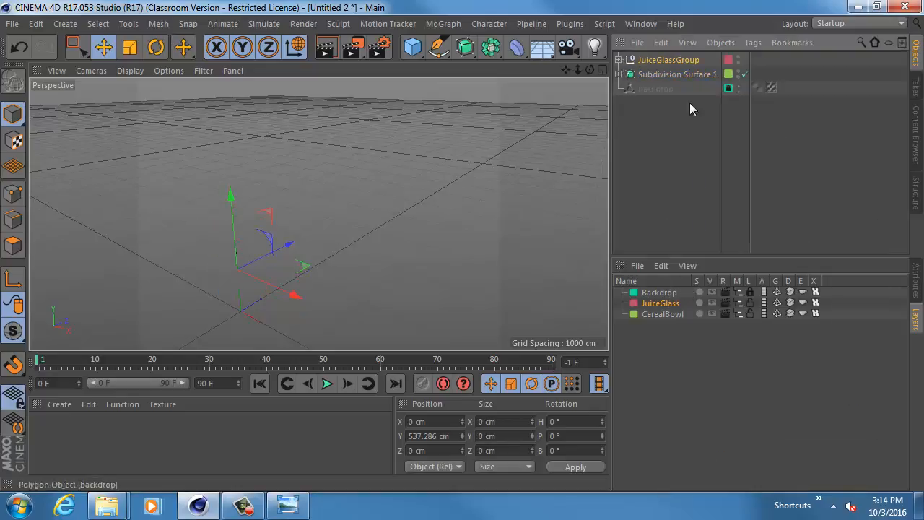
- Show the Backdrop, JuiceGlass and CerealBowl layers in the viewport
{"action": "left_click", "coordinate": [913, 282]}
{"action": "left_click", "coordinate": [915, 318]}
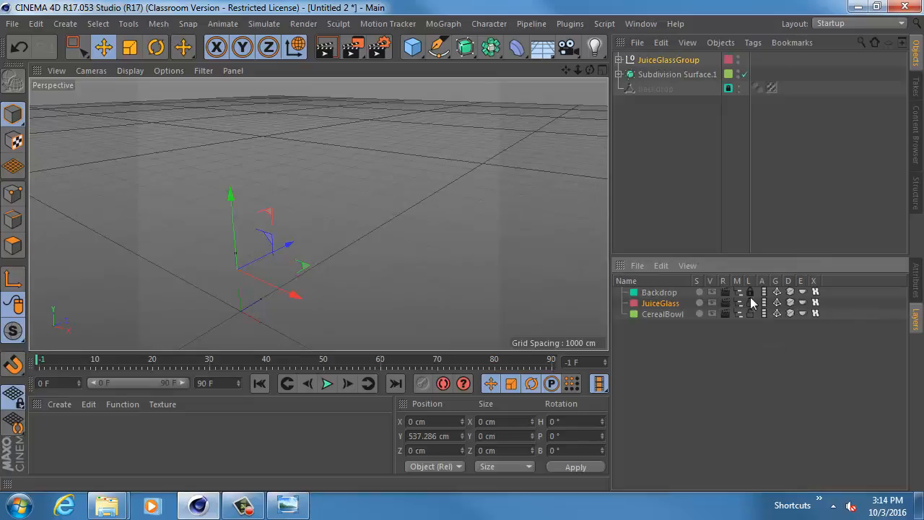
{"action": "left_click", "coordinate": [711, 293]}
{"action": "left_click", "coordinate": [711, 303]}
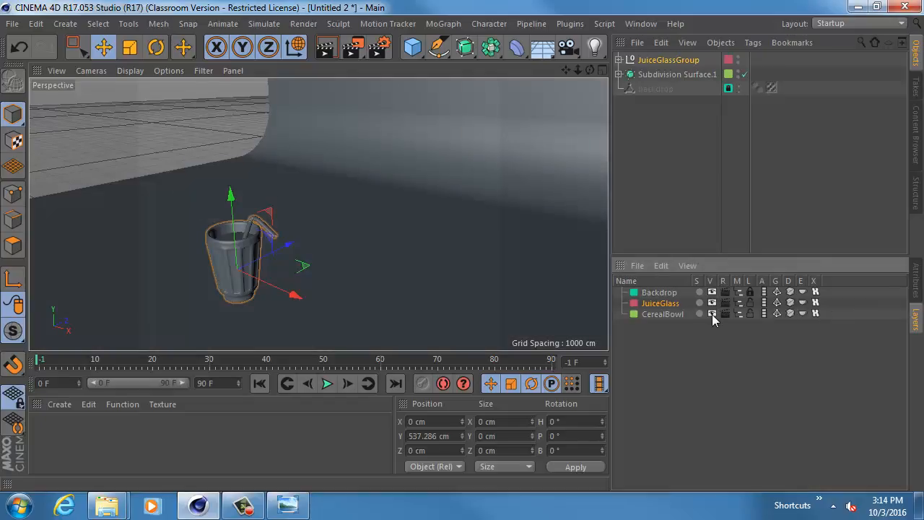
{"action": "left_click", "coordinate": [712, 314]}
{"action": "right_click_drag", "start_coordinate": [425, 233], "coordinate": [305, 255], "text": "alt"}
{"action": "middle_click_drag", "start_coordinate": [305, 255], "coordinate": [324, 234], "text": "alt"}
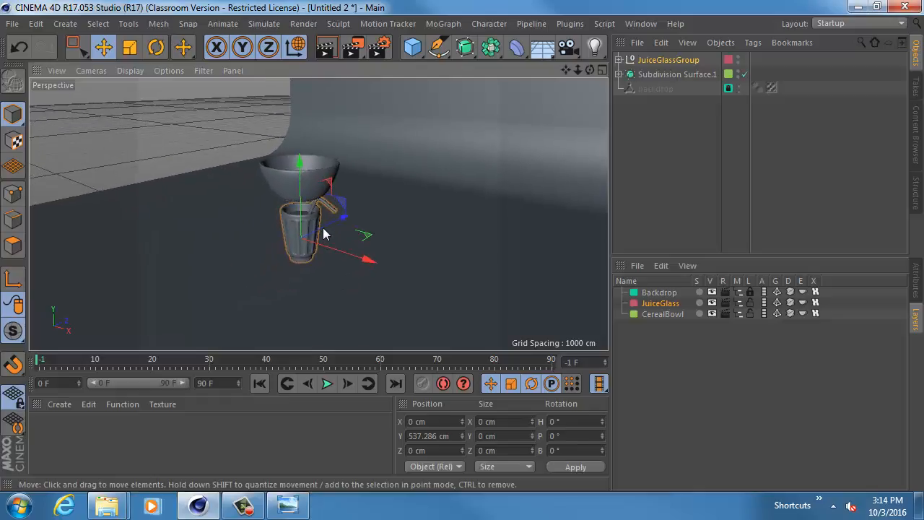
- Move only the cereal bowl's axis up to the bowl's base, at a Y position of about 1209 cm
{"action": "right_click_drag", "start_coordinate": [324, 234], "coordinate": [387, 240], "text": "alt"}
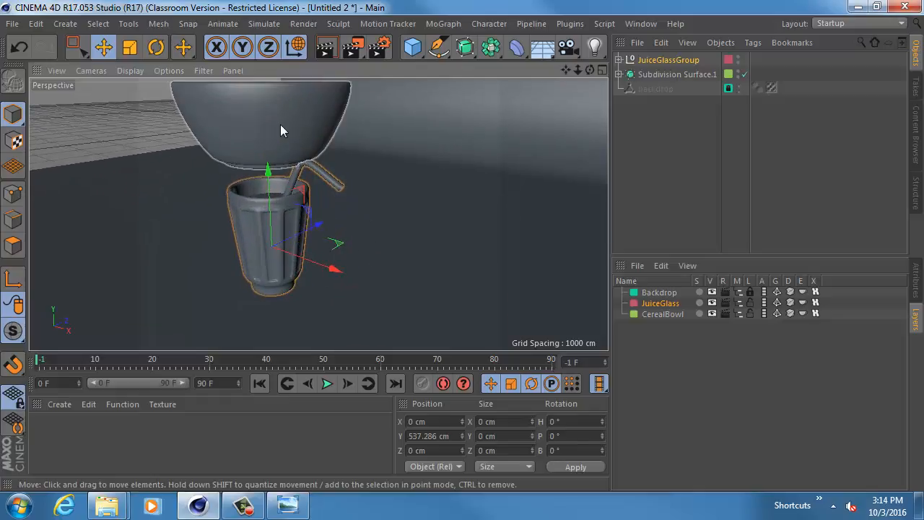
{"action": "left_click", "coordinate": [281, 130]}
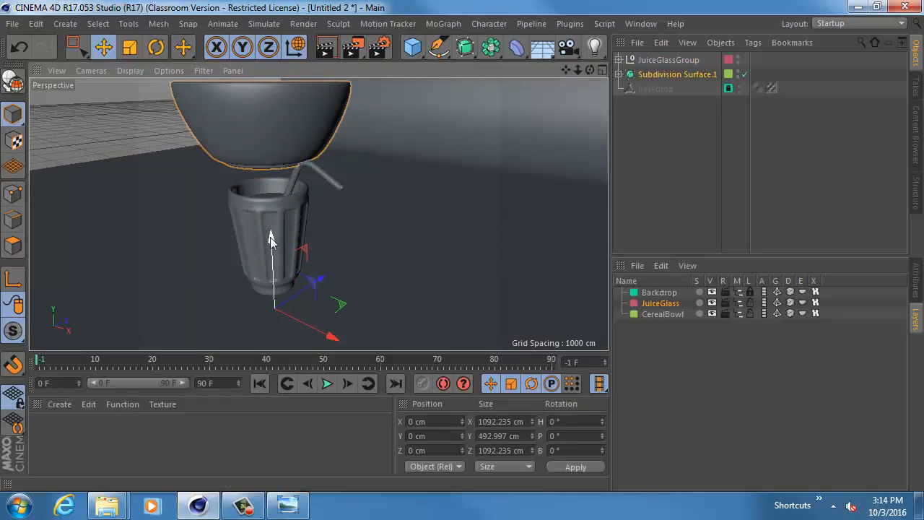
{"action": "left_click_drag", "start_coordinate": [304, 244], "coordinate": [340, 186], "text": "alt"}
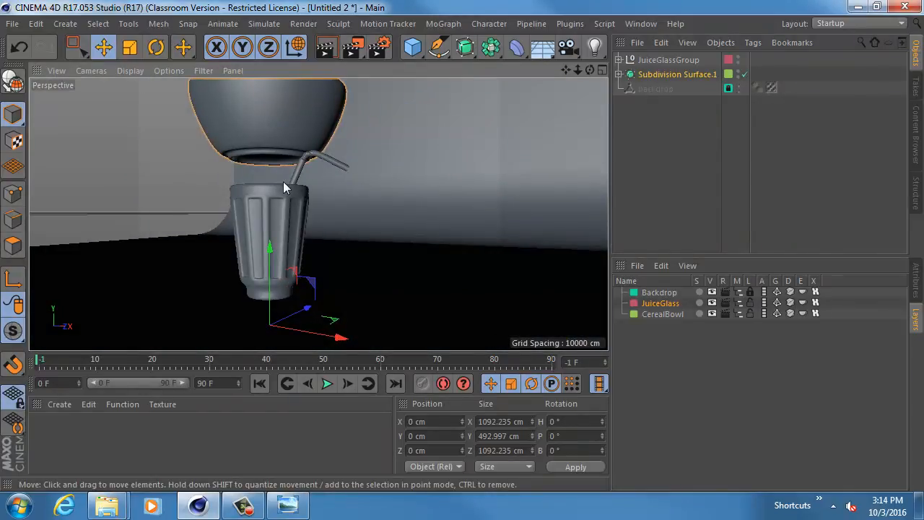
{"action": "left_click", "coordinate": [18, 283]}
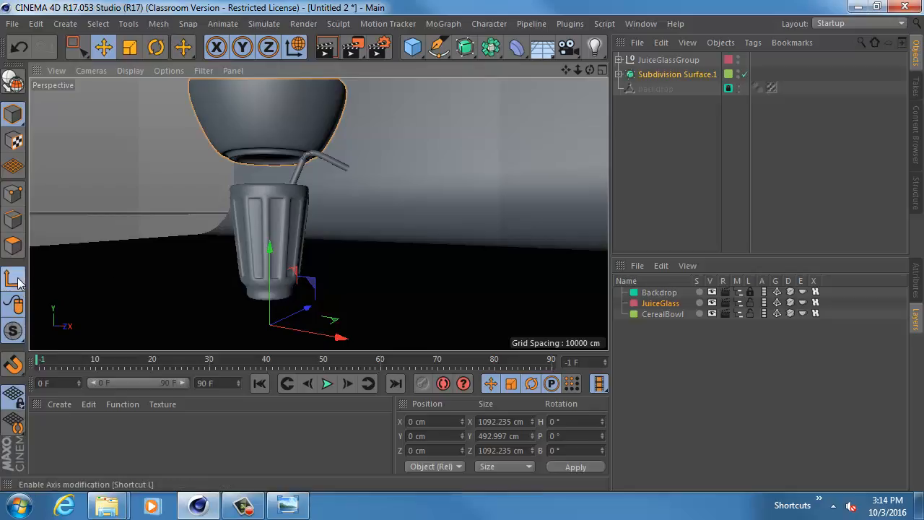
{"action": "left_click_drag", "start_coordinate": [269, 252], "coordinate": [280, 85]}
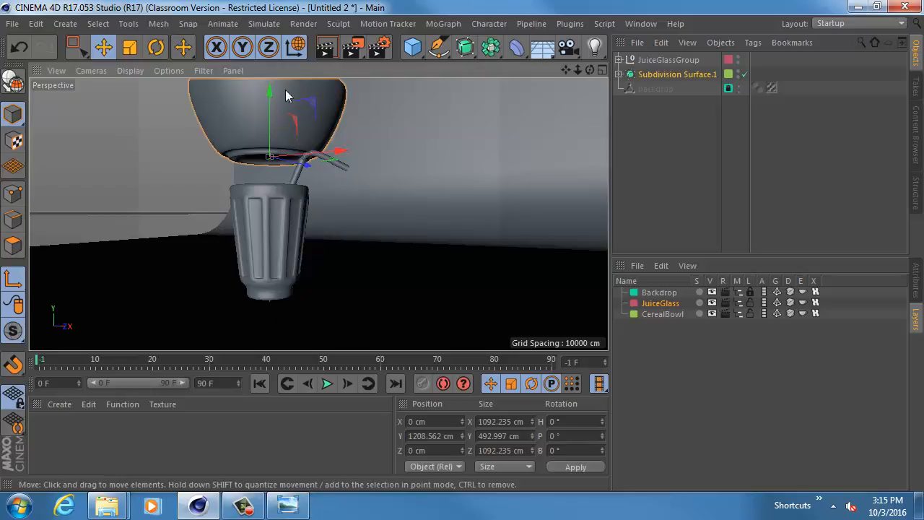
{"action": "left_click", "coordinate": [16, 282]}
- Lower the cereal bowl along Y towards the backdrop floor, to a Y position of about 206 cm
{"action": "left_click_drag", "start_coordinate": [270, 149], "coordinate": [326, 226]}
{"action": "right_click_drag", "start_coordinate": [326, 226], "coordinate": [369, 207], "text": "alt"}
{"action": "left_click_drag", "start_coordinate": [429, 183], "coordinate": [340, 225], "text": "alt"}
{"action": "left_click_drag", "start_coordinate": [318, 214], "coordinate": [409, 183], "text": "alt"}
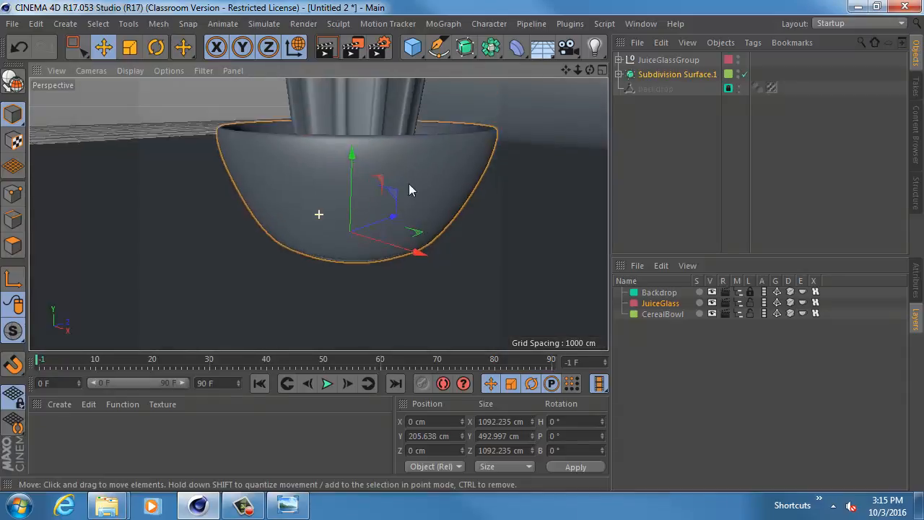
{"action": "middle_click_drag", "start_coordinate": [418, 184], "coordinate": [374, 269], "text": "alt"}
{"action": "right_click_drag", "start_coordinate": [413, 222], "coordinate": [395, 221], "text": "alt"}
- Move JuiceGlassGroup out of the bowl to the floor behind and beside it, at about X 1349 cm and Z 1607 cm
{"action": "left_click", "coordinate": [675, 61]}
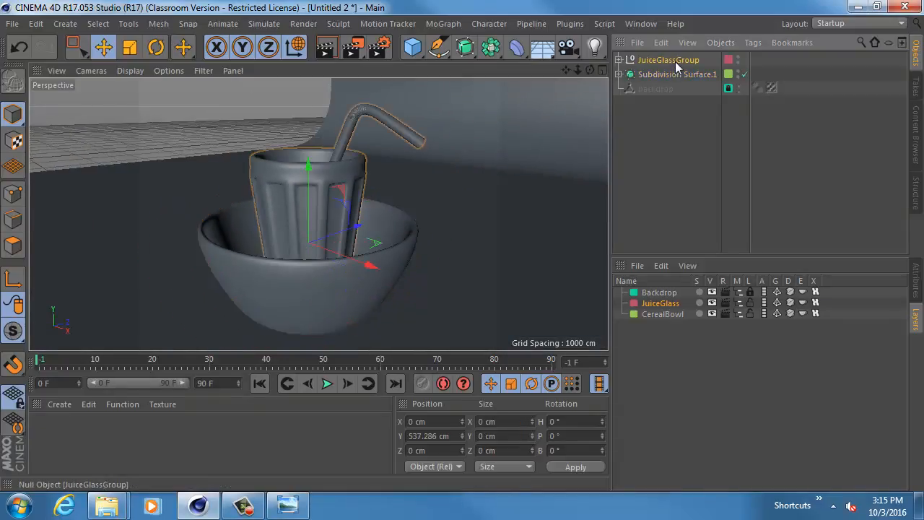
{"action": "left_click_drag", "start_coordinate": [477, 136], "coordinate": [352, 217], "text": "alt"}
{"action": "left_click_drag", "start_coordinate": [291, 246], "coordinate": [419, 221]}
{"action": "left_click_drag", "start_coordinate": [394, 268], "coordinate": [473, 244]}
{"action": "key", "text": "s"}
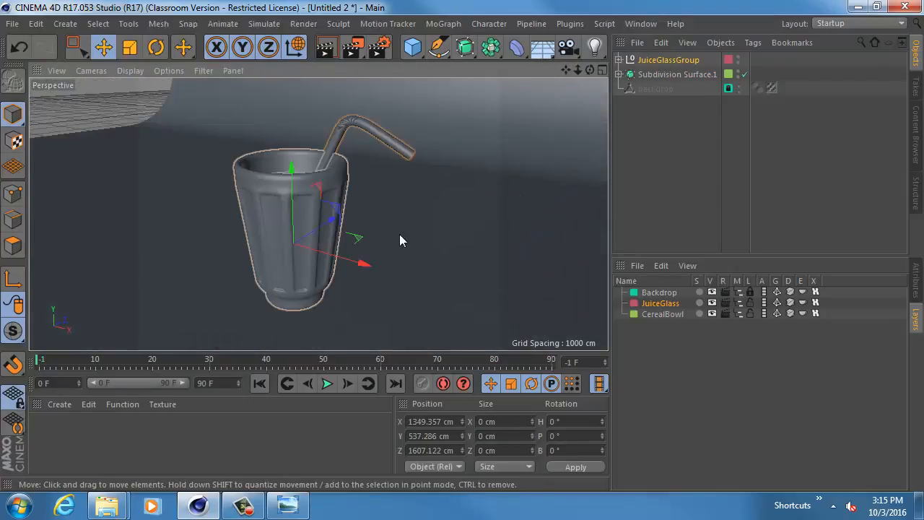
{"action": "left_click_drag", "start_coordinate": [399, 234], "coordinate": [460, 224], "text": "alt"}
{"action": "right_click_drag", "start_coordinate": [455, 222], "coordinate": [414, 220], "text": "alt"}
{"action": "middle_click_drag", "start_coordinate": [414, 224], "coordinate": [444, 190], "text": "alt"}
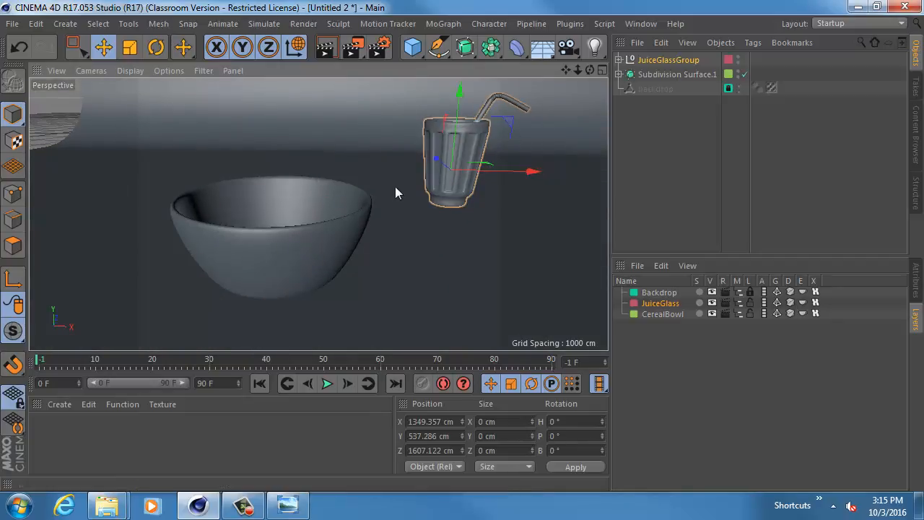
- Select the cereal bowl and frame it in the perspective view to examine its interior from above
{"action": "left_click", "coordinate": [336, 206]}
{"action": "key", "text": "s"}
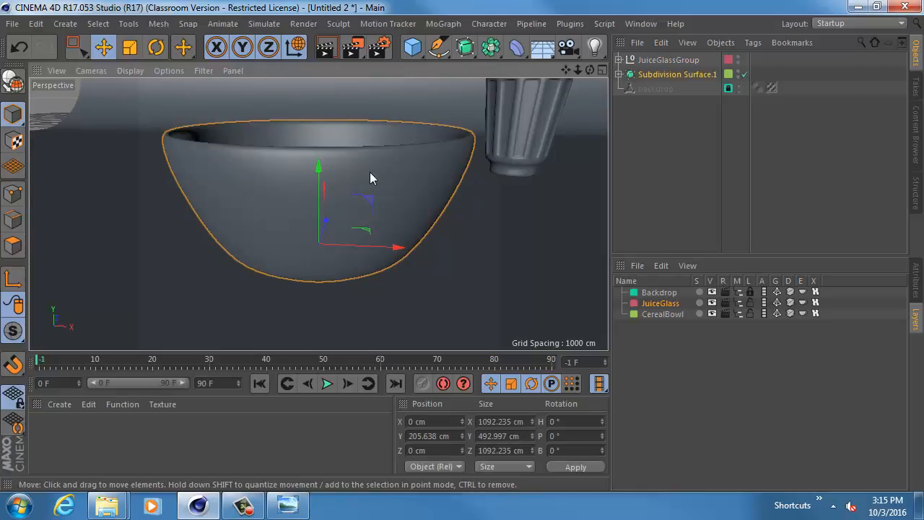
{"action": "left_click_drag", "start_coordinate": [371, 172], "coordinate": [288, 276], "text": "alt"}
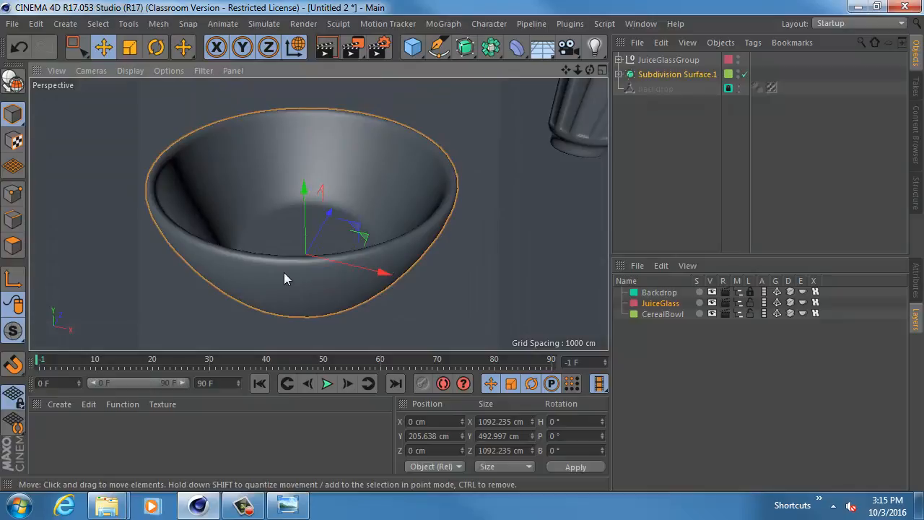